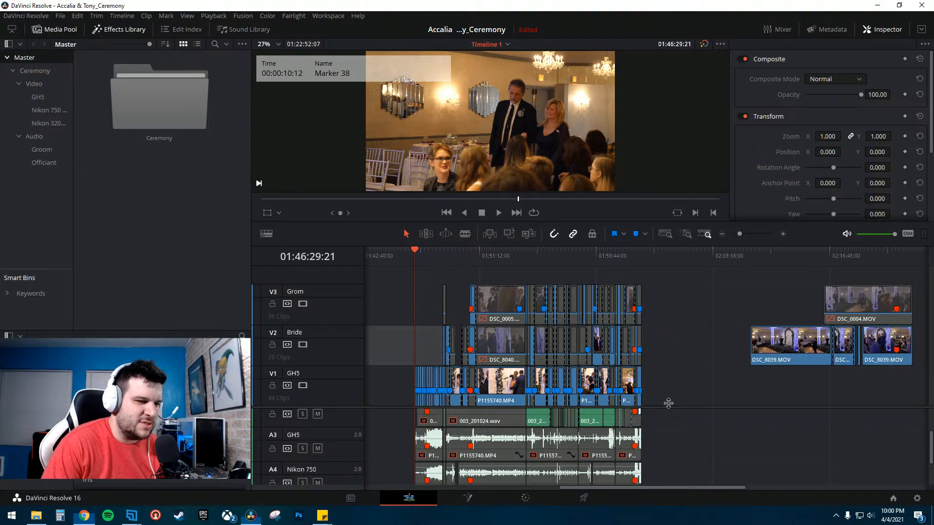
- Examine the ceremony timeline's synced clips across the video and audio tracks
{"action": "scroll", "coordinate": [664, 384], "scroll_direction": "down", "scroll_amount": 3}
{"action": "left_click_drag", "start_coordinate": [522, 223], "coordinate": [521, 164]}
{"action": "scroll", "coordinate": [583, 384], "scroll_direction": "up", "scroll_amount": 1}
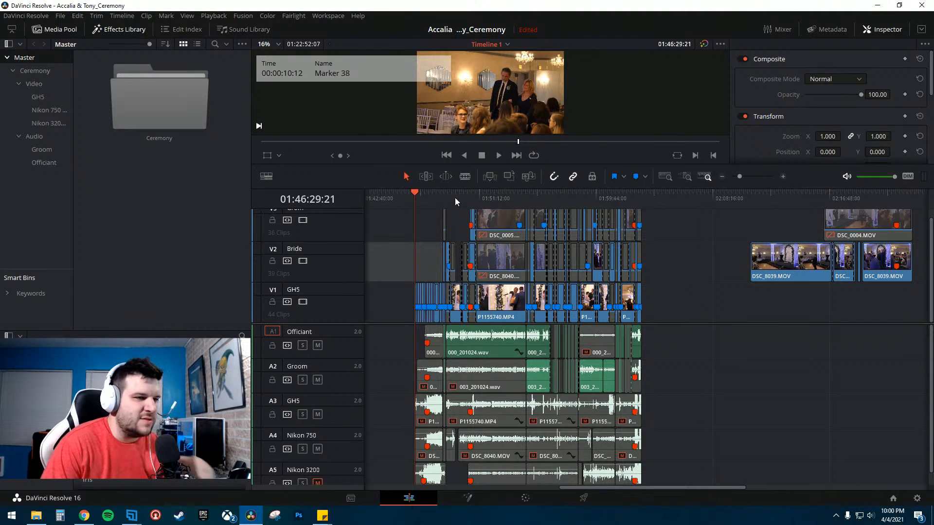
{"action": "left_click", "coordinate": [782, 176]}
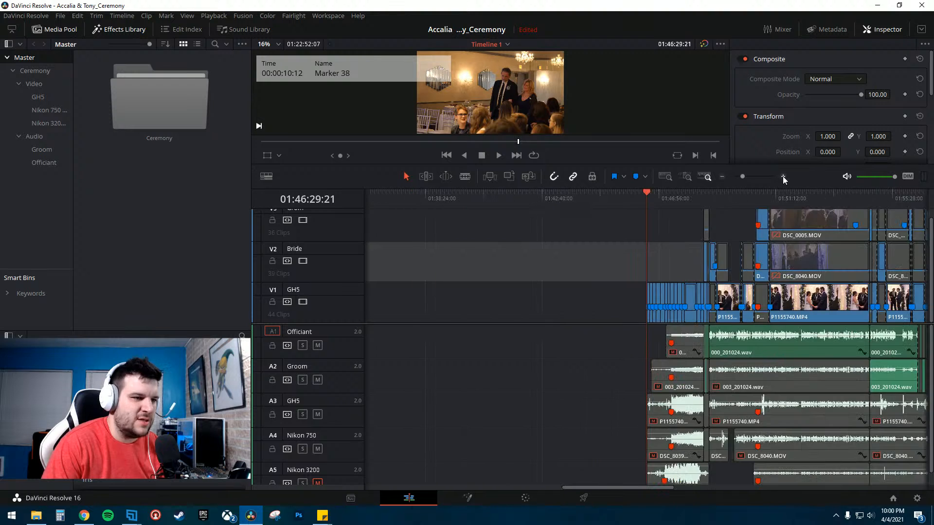
{"action": "scroll", "coordinate": [612, 320], "scroll_direction": "down", "scroll_amount": 3}
{"action": "scroll", "coordinate": [727, 284], "scroll_direction": "down", "scroll_amount": 5}
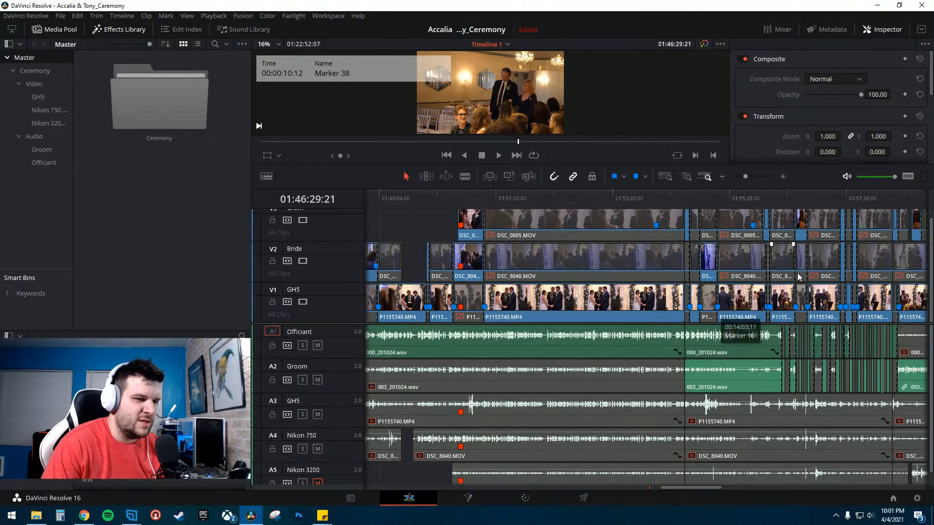
{"action": "scroll", "coordinate": [739, 321], "scroll_direction": "down", "scroll_amount": 1}
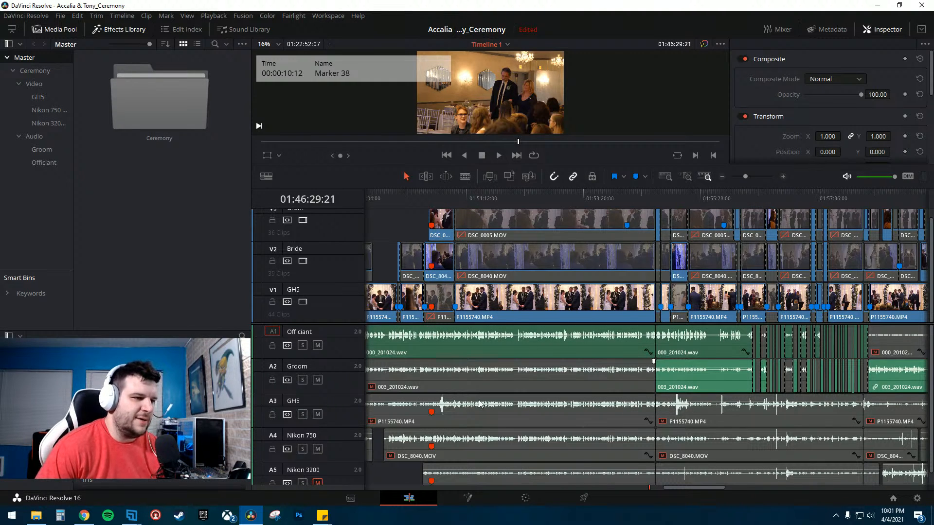
{"action": "left_click_drag", "start_coordinate": [693, 491], "coordinate": [641, 490]}
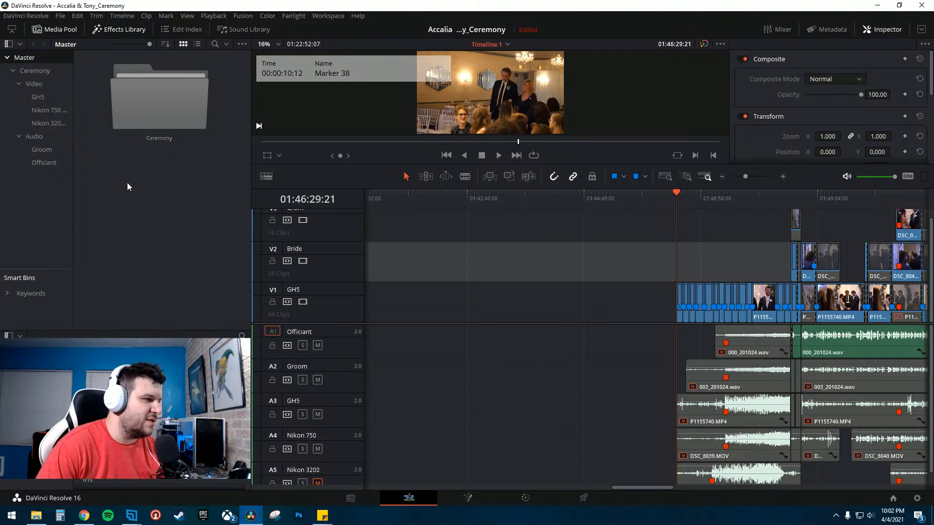
- Collapse the Ceremony bin and create a new bin in the Master folder
{"action": "right_click", "coordinate": [156, 206]}
{"action": "left_click", "coordinate": [23, 82]}
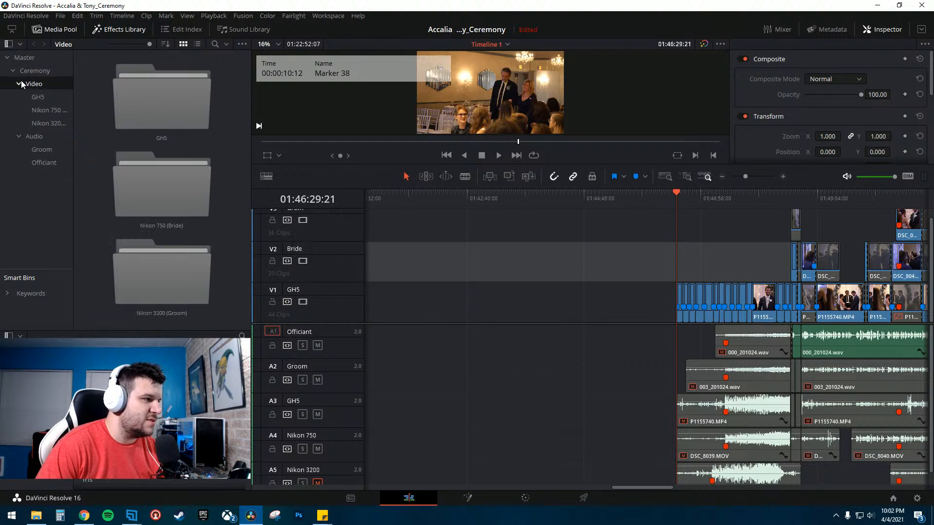
{"action": "left_click", "coordinate": [19, 84]}
{"action": "left_click", "coordinate": [18, 96]}
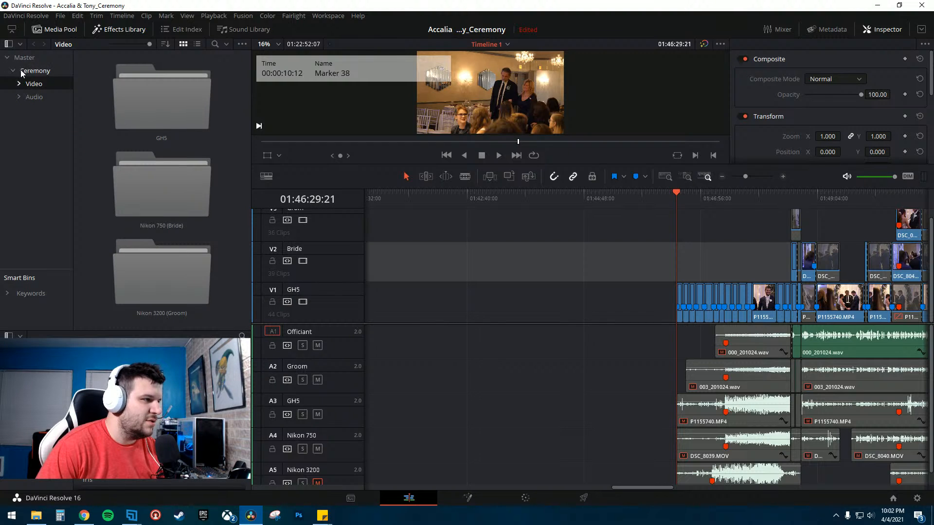
{"action": "left_click", "coordinate": [37, 73]}
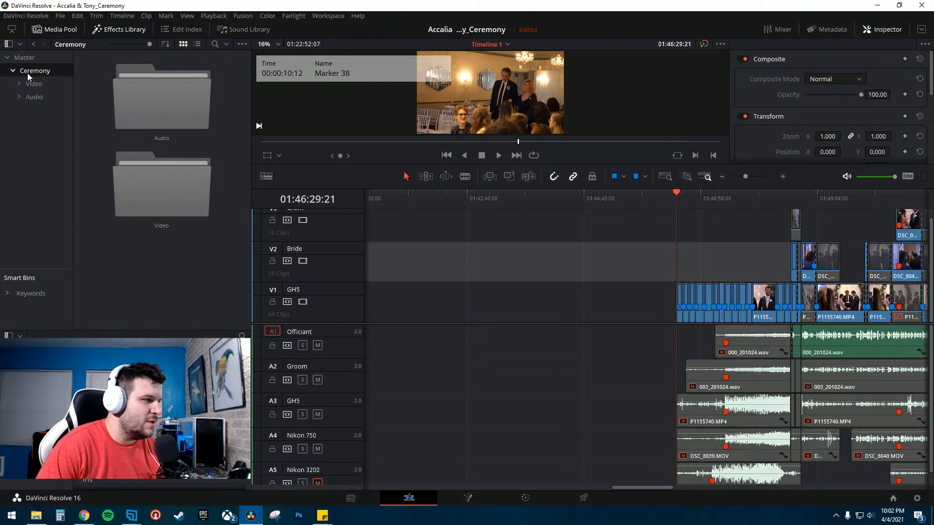
{"action": "left_click", "coordinate": [13, 71]}
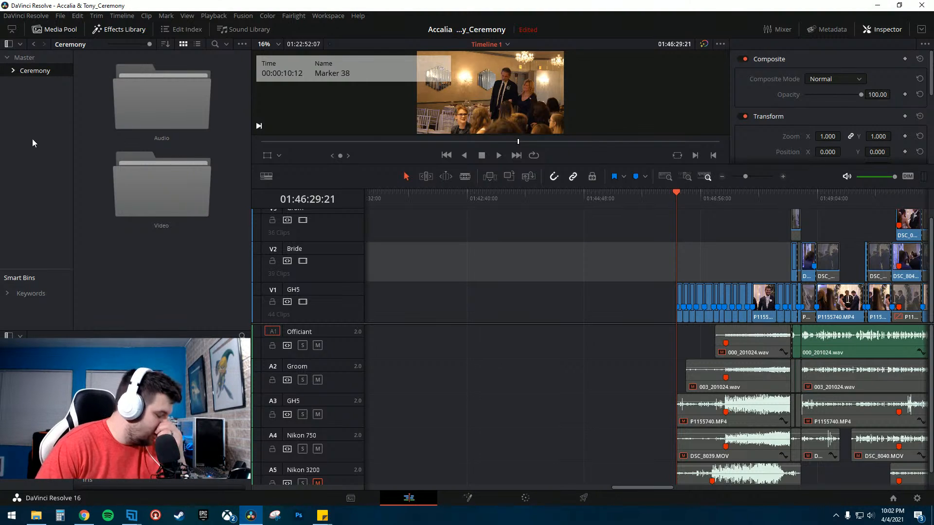
{"action": "right_click", "coordinate": [25, 99]}
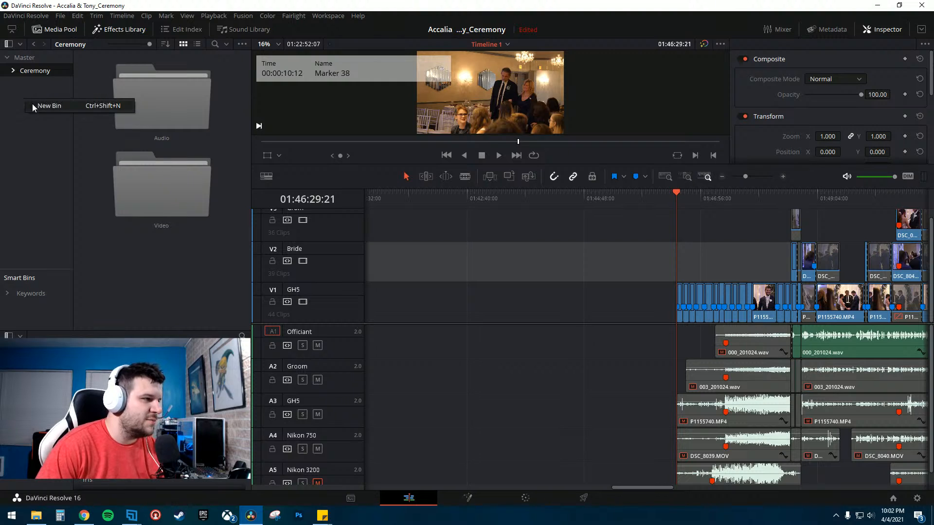
{"action": "left_click", "coordinate": [32, 103]}
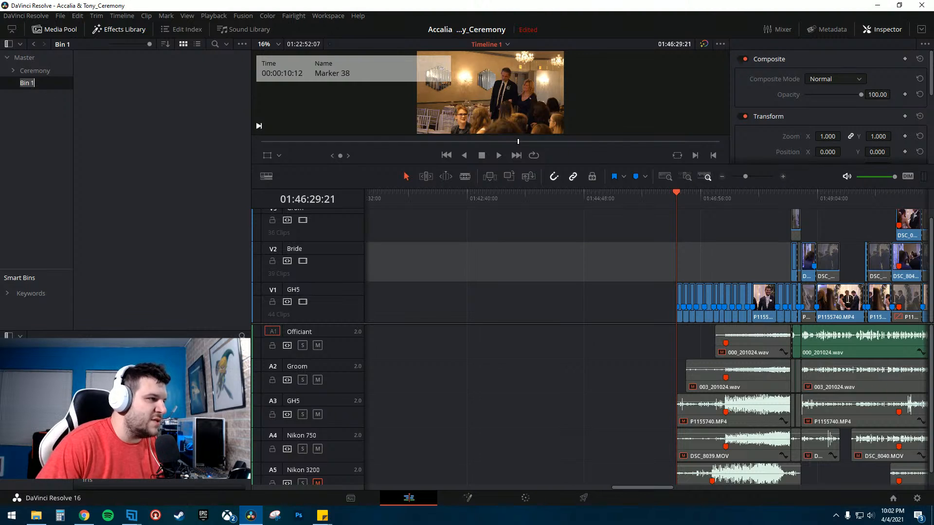
- Browse the Ceremony bin's Video and Audio subfolders, then select the new bin
{"action": "left_click", "coordinate": [34, 71]}
{"action": "double_click", "coordinate": [163, 185]}
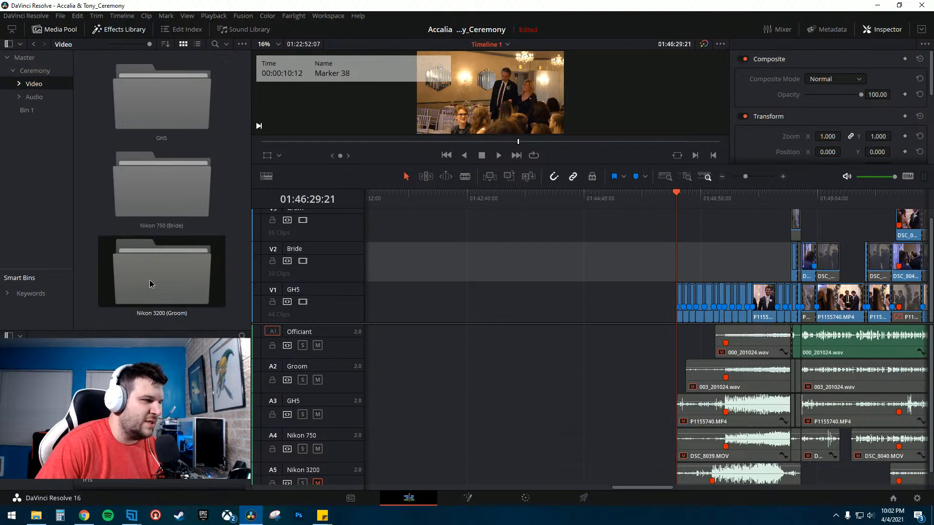
{"action": "left_click", "coordinate": [43, 96]}
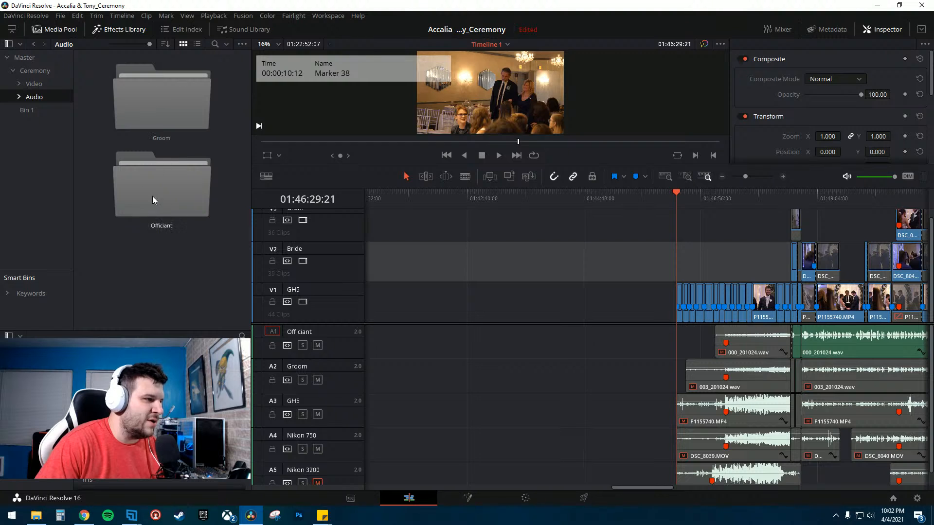
{"action": "left_click", "coordinate": [156, 109]}
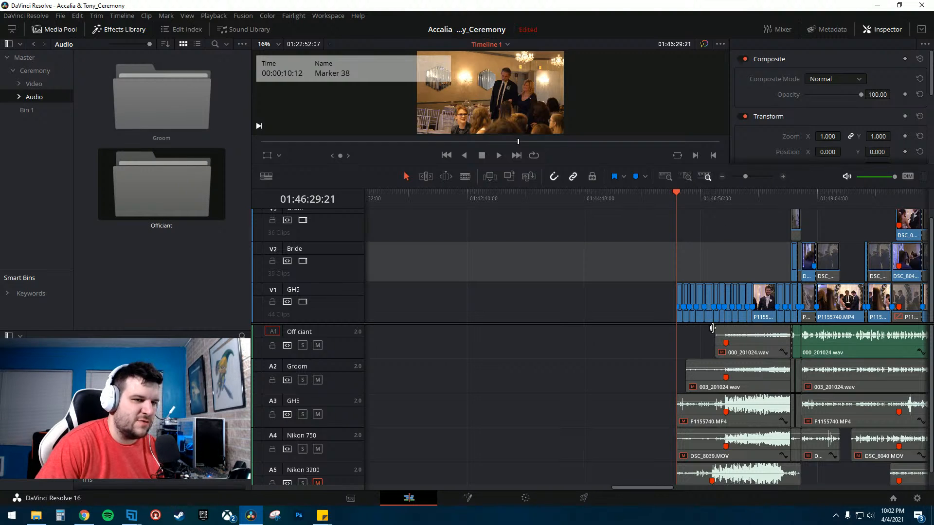
{"action": "left_click", "coordinate": [21, 72]}
{"action": "left_click", "coordinate": [14, 71]}
{"action": "left_click", "coordinate": [15, 71]}
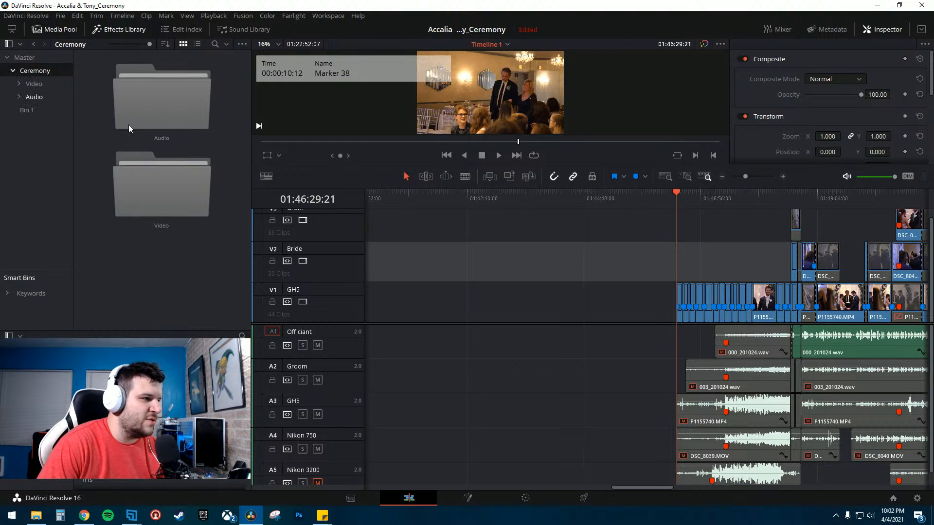
{"action": "double_click", "coordinate": [168, 205]}
{"action": "double_click", "coordinate": [160, 93]}
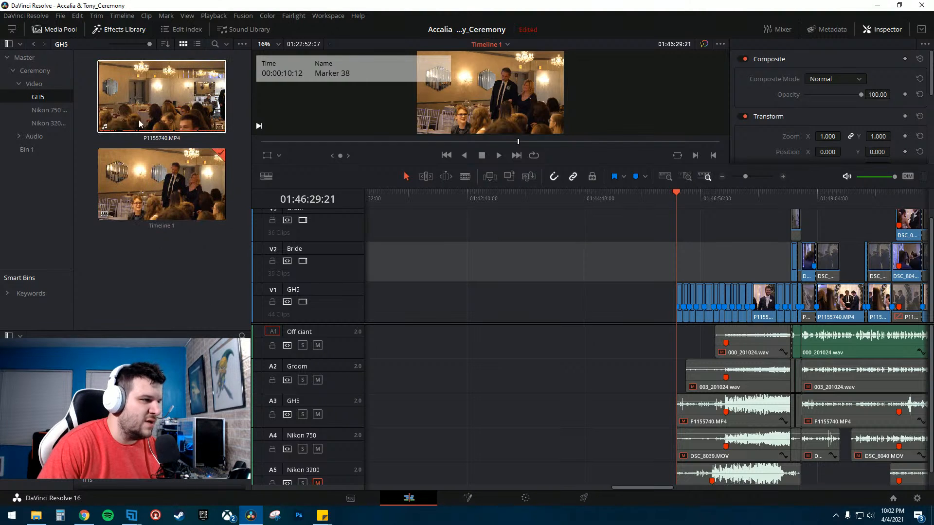
{"action": "left_click", "coordinate": [19, 84]}
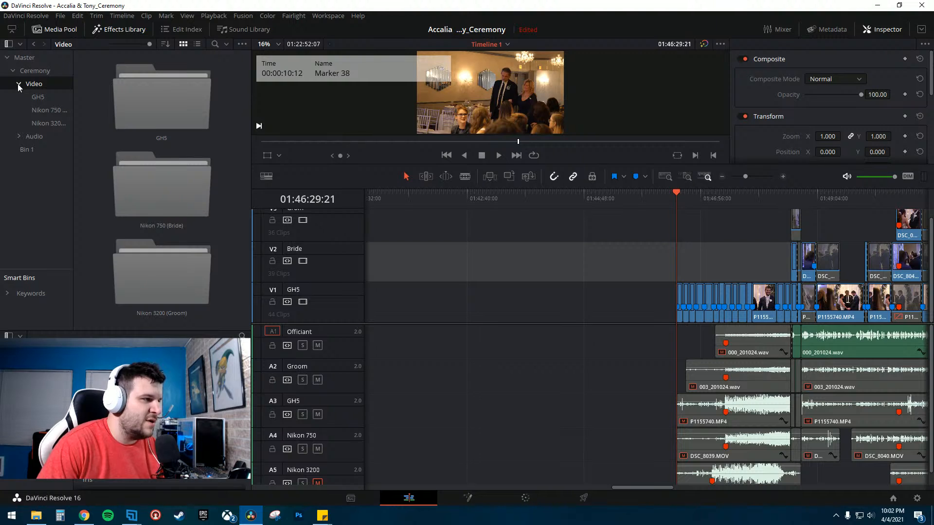
{"action": "left_click", "coordinate": [19, 83]}
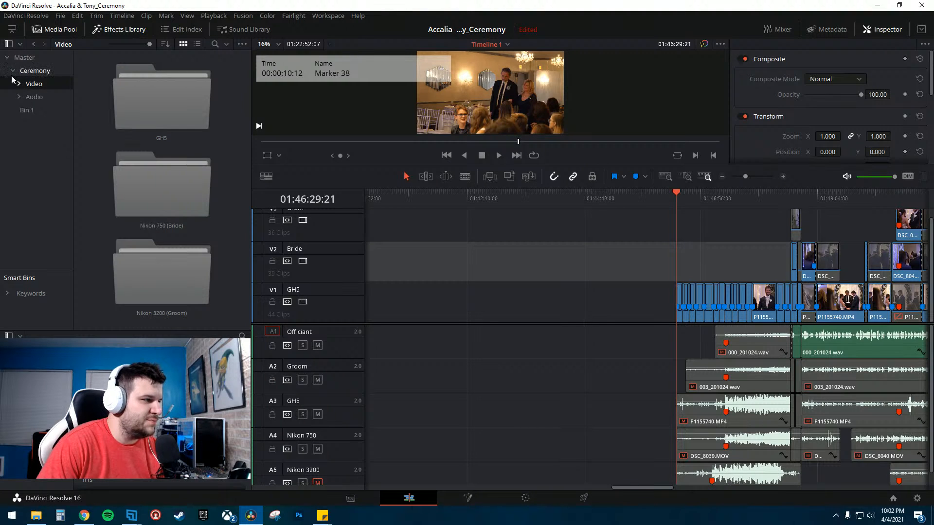
{"action": "left_click", "coordinate": [12, 73]}
{"action": "left_click", "coordinate": [28, 84]}
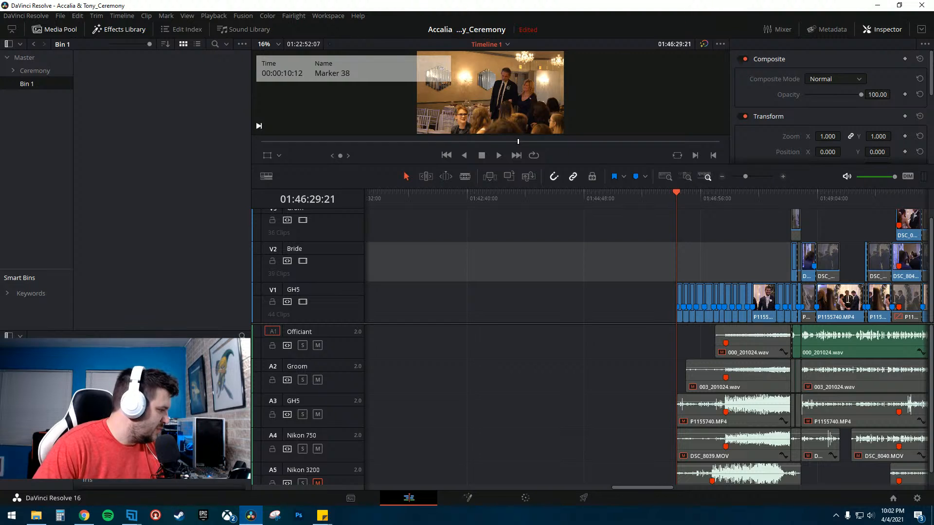
- Browse to the GH5 footage folder inside the 10.24.20_Accalia & Tony RAW Audio & Video folder
{"action": "key", "text": "alt+Tab"}
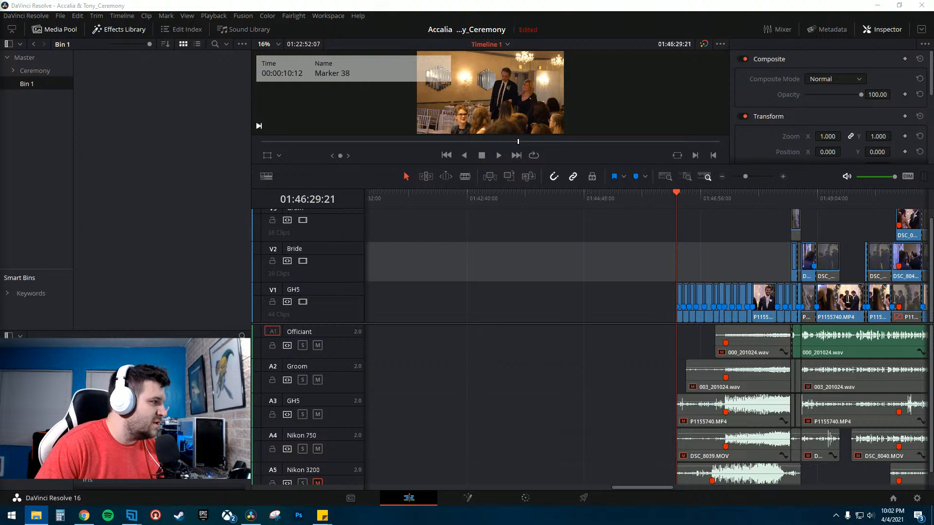
{"action": "left_click_drag", "start_coordinate": [0, 30], "coordinate": [449, 15]}
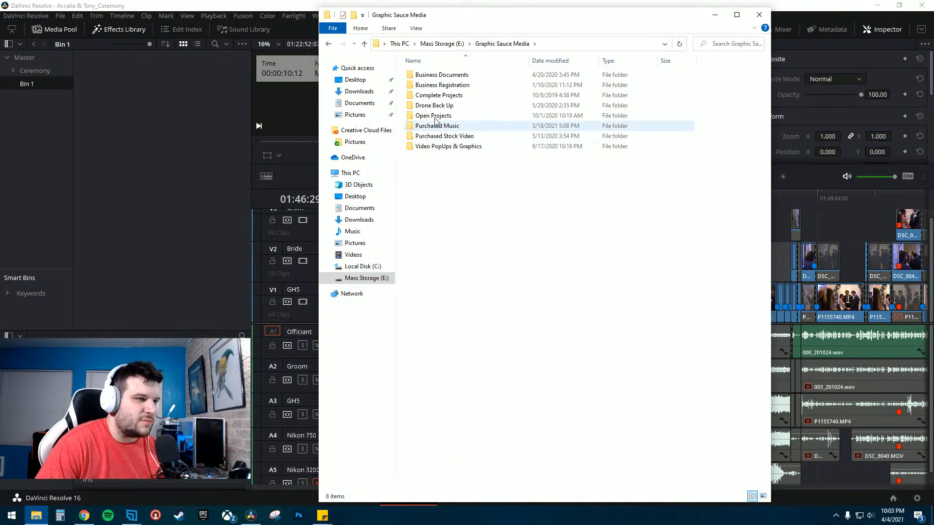
{"action": "double_click", "coordinate": [431, 118]}
{"action": "double_click", "coordinate": [438, 107]}
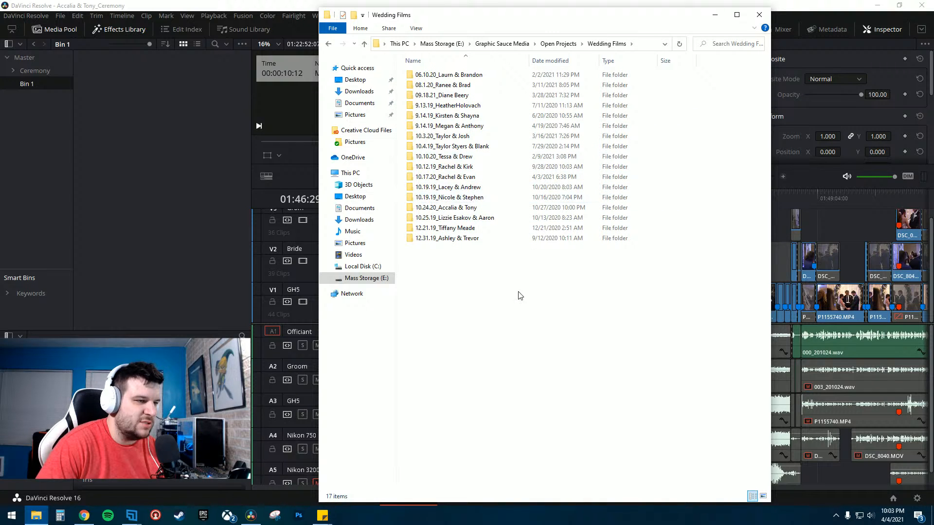
{"action": "double_click", "coordinate": [469, 208]}
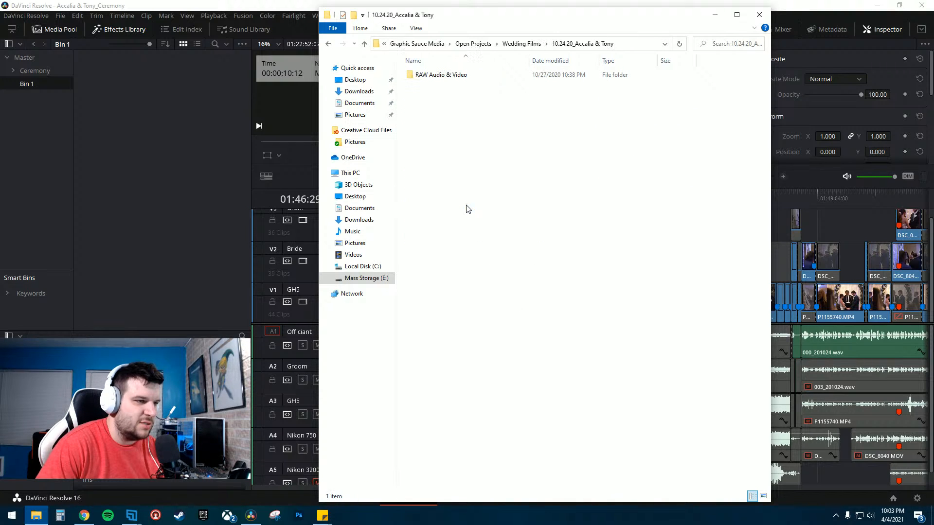
{"action": "double_click", "coordinate": [440, 75]}
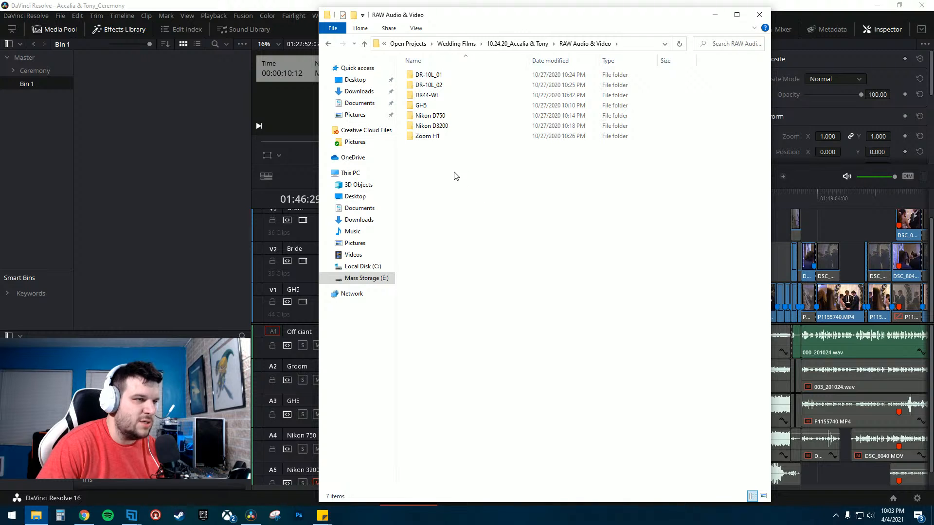
{"action": "double_click", "coordinate": [437, 106]}
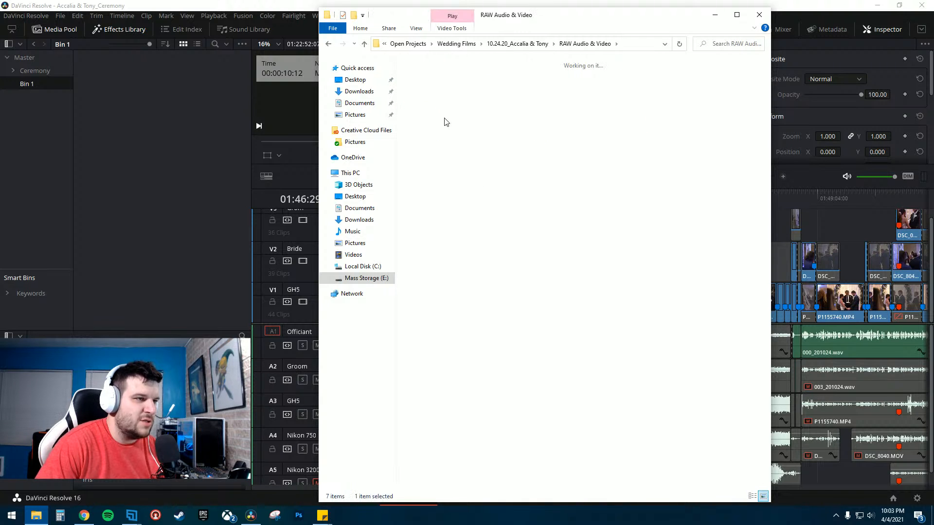
{"action": "left_click_drag", "start_coordinate": [554, 18], "coordinate": [522, 15]}
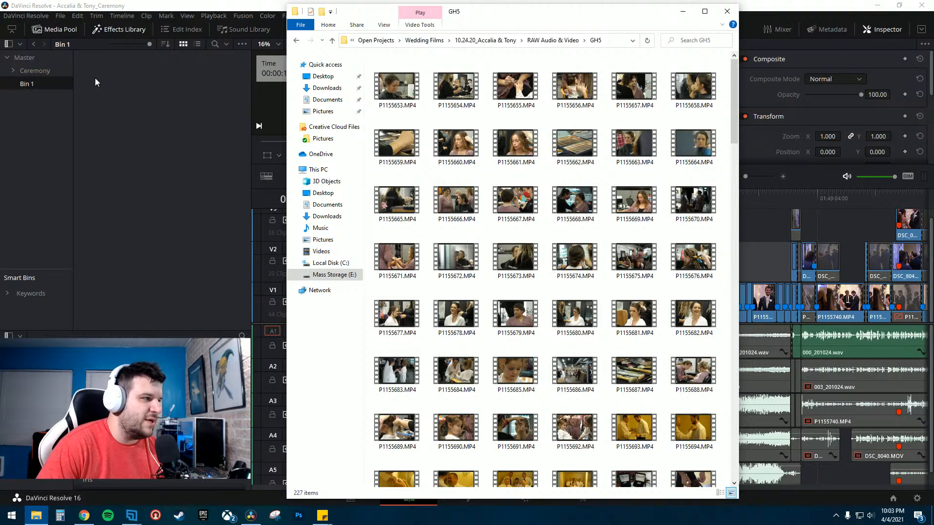
{"action": "left_click_drag", "start_coordinate": [532, 11], "coordinate": [0, 26]}
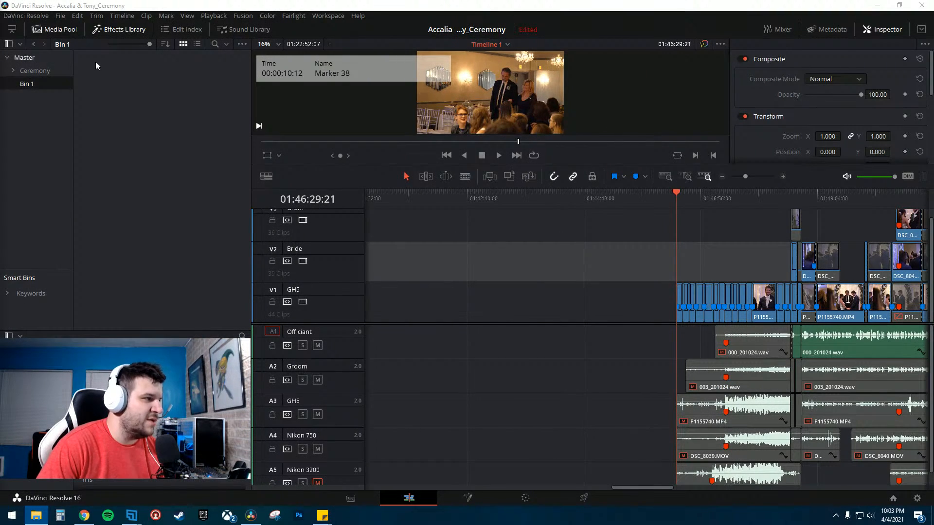
- Rename the new bin to Bride Prep
{"action": "double_click", "coordinate": [39, 83]}
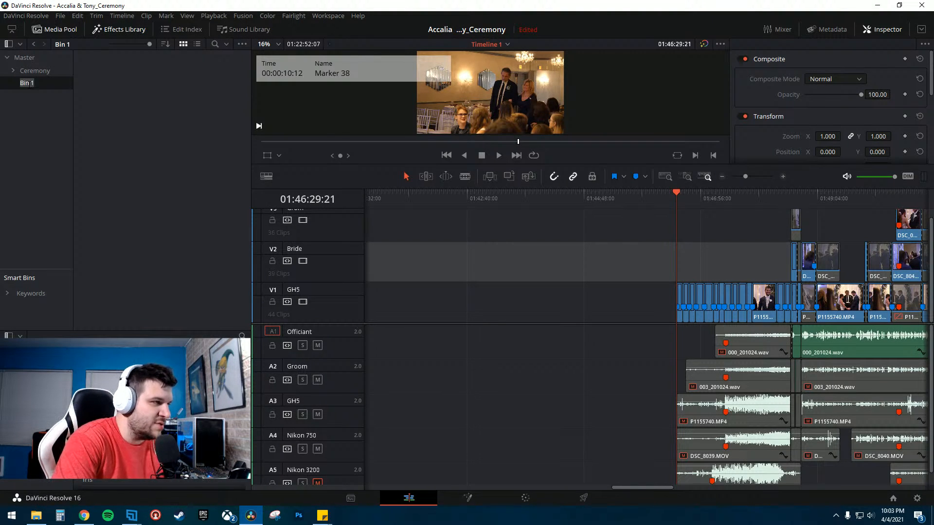
{"action": "type", "text": "Br"}
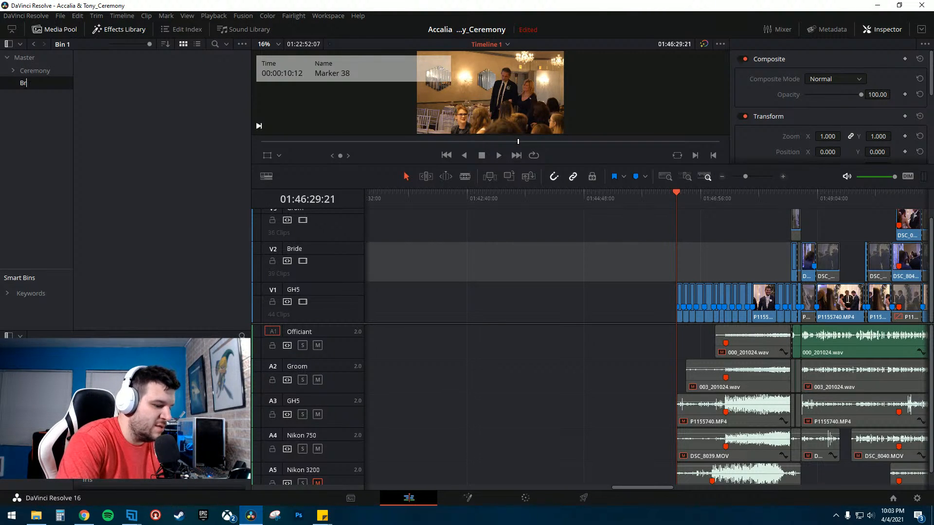
{"action": "type", "text": "ide Pre"}
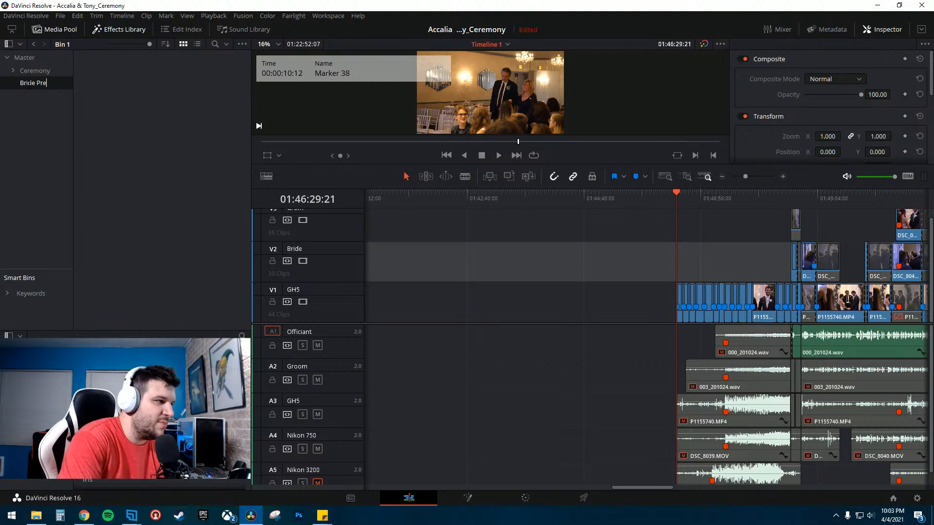
{"action": "type", "text": "p"}
{"action": "key", "text": "Return"}
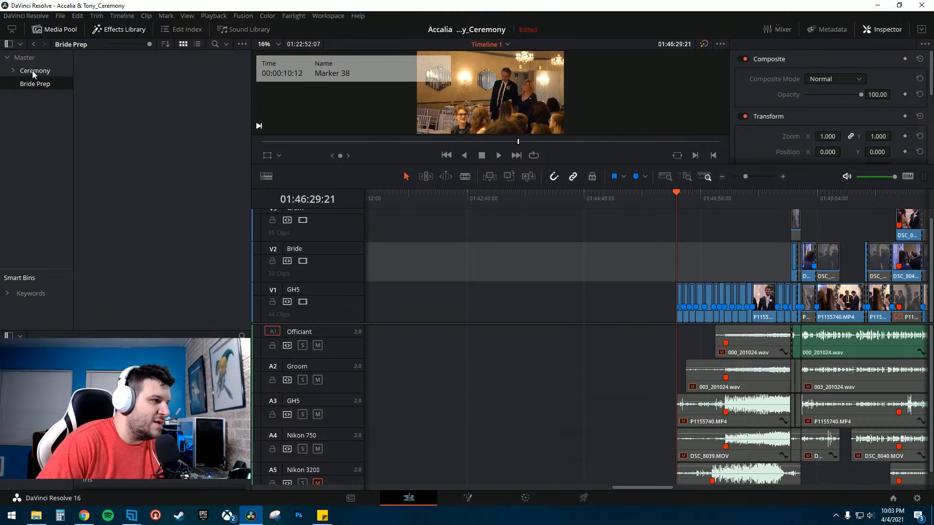
- Create another new bin and name it Groom Prep
{"action": "right_click", "coordinate": [30, 107]}
{"action": "left_click", "coordinate": [44, 115]}
{"action": "type", "text": "G"}
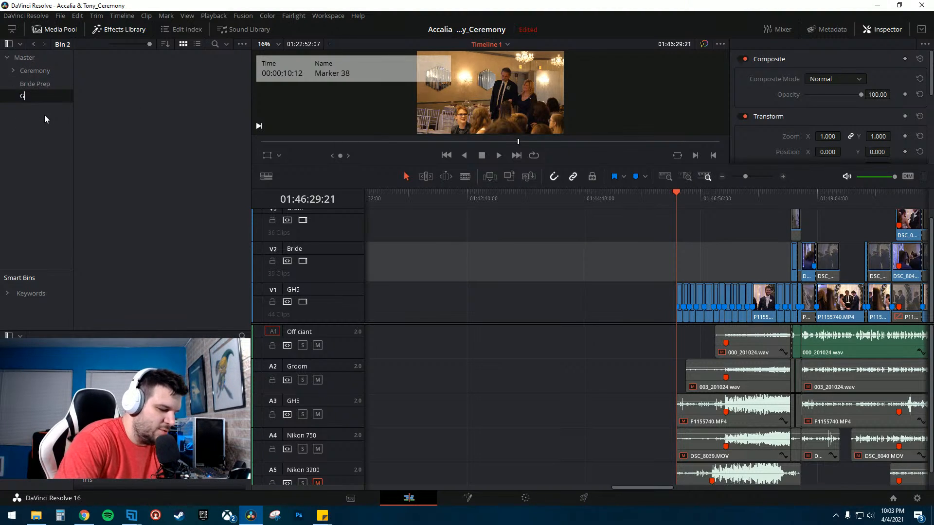
{"action": "type", "text": "rrom Pre"}
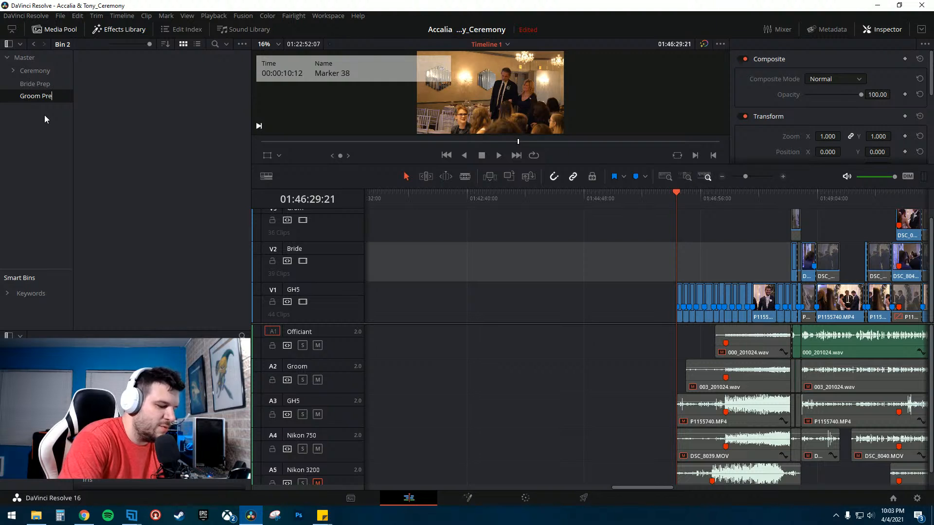
{"action": "type", "text": "p"}
{"action": "key", "text": "Return"}
- Create a new bin in the media pool and name it Dress shots
{"action": "right_click", "coordinate": [45, 115]}
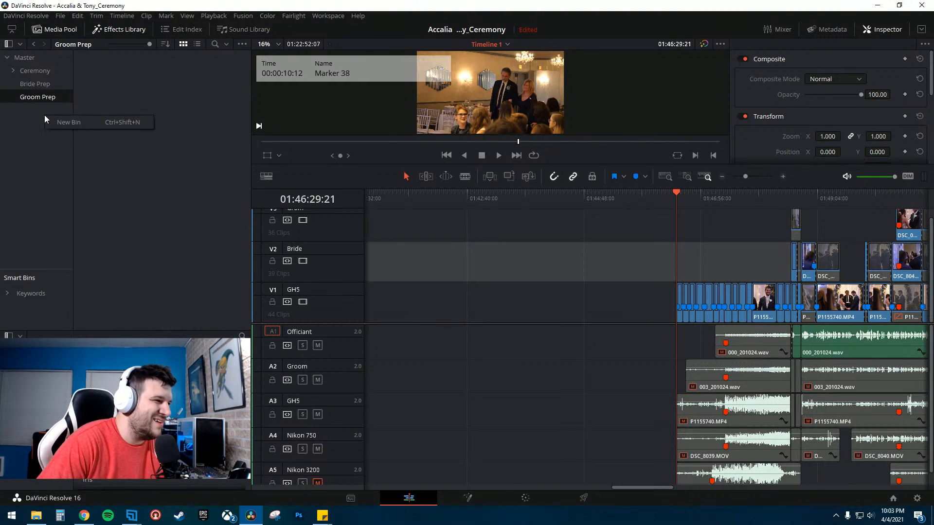
{"action": "left_click", "coordinate": [69, 127]}
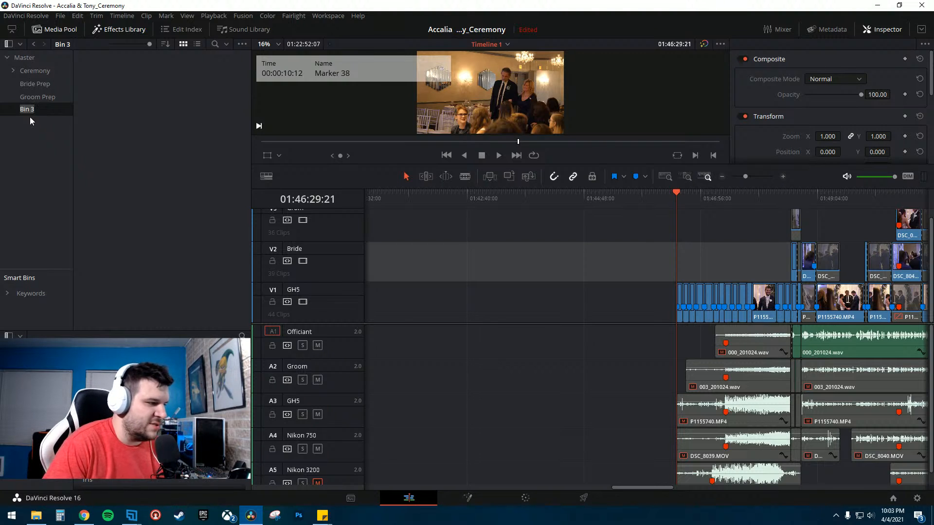
{"action": "key", "text": "Return"}
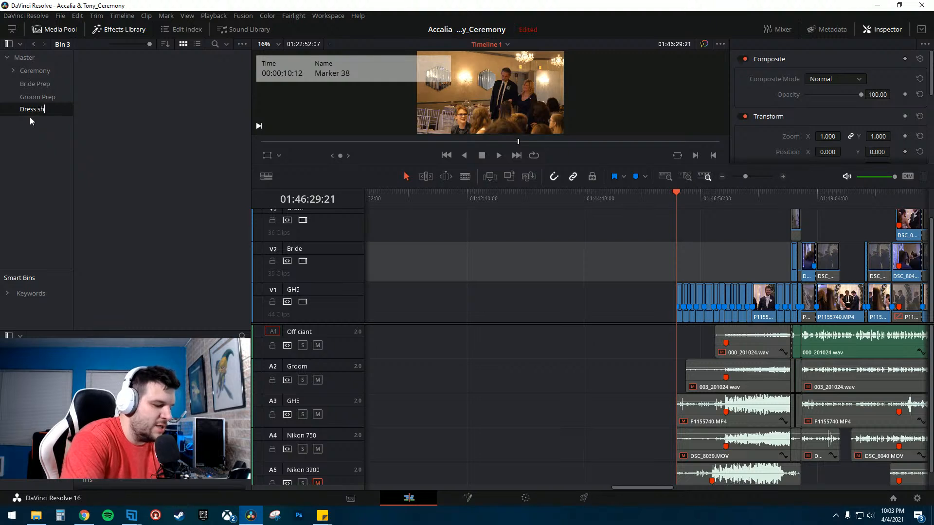
{"action": "type", "text": "Dress shots"}
{"action": "key", "text": "Return"}
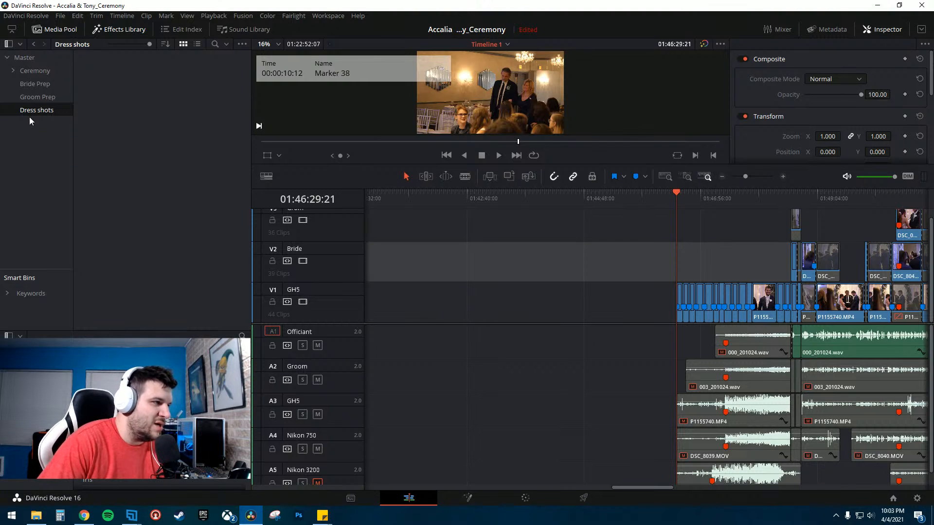
- Create another new bin and name it Rings & Things
{"action": "right_click", "coordinate": [33, 138]}
{"action": "left_click", "coordinate": [39, 140]}
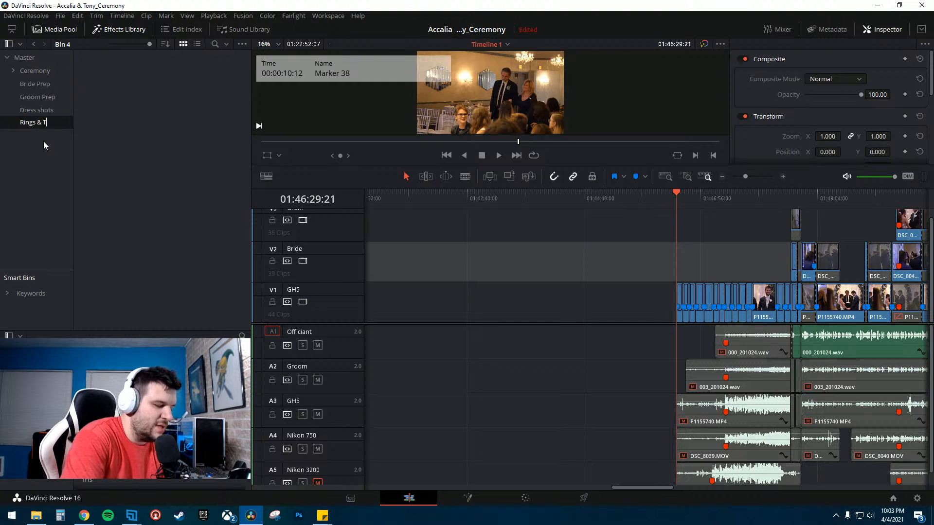
{"action": "type", "text": "Rings & Things"}
{"action": "key", "text": "Return"}
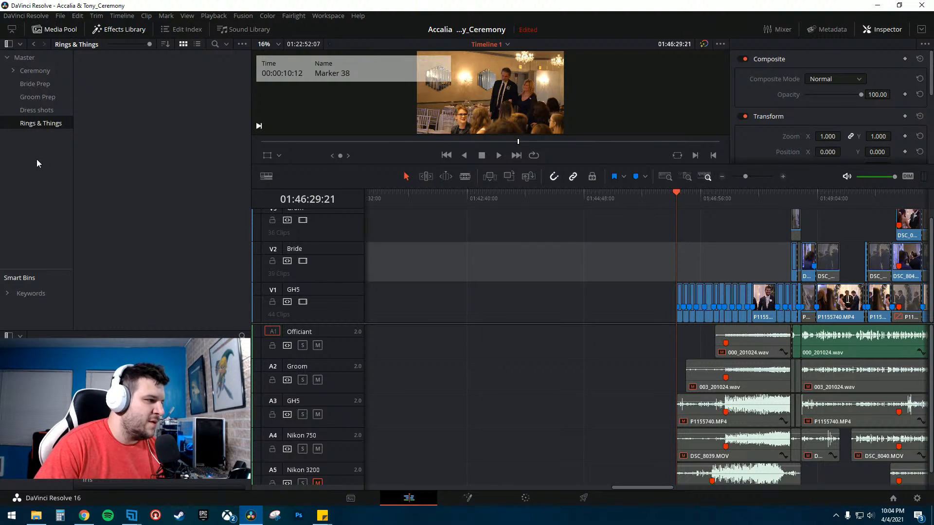
- Create a new bin named Ceremony Establishing
{"action": "right_click", "coordinate": [41, 139]}
{"action": "left_click", "coordinate": [60, 141]}
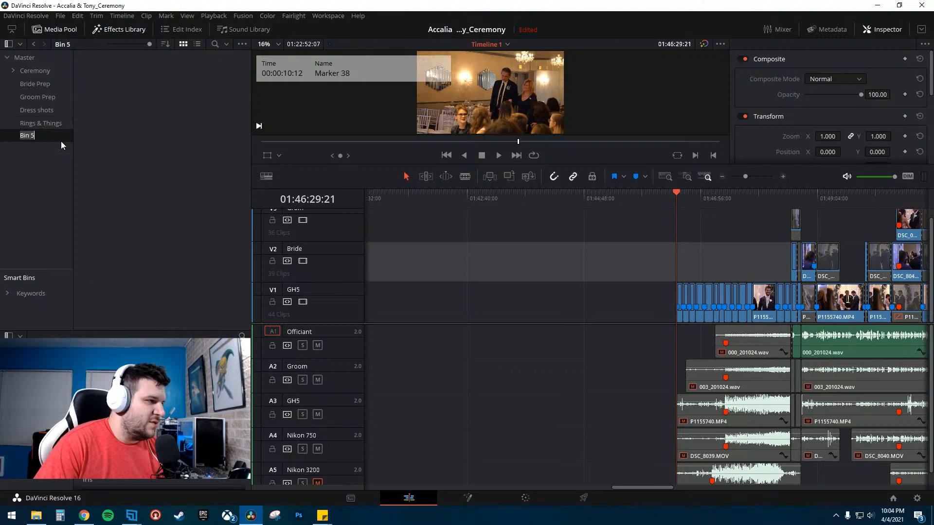
{"action": "type", "text": "cerem"}
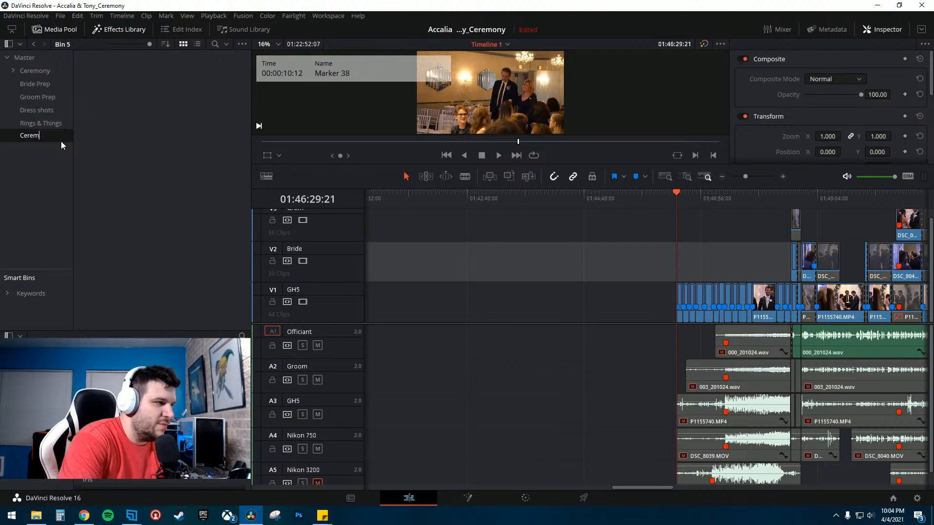
{"action": "type", "text": "ony Establishing"}
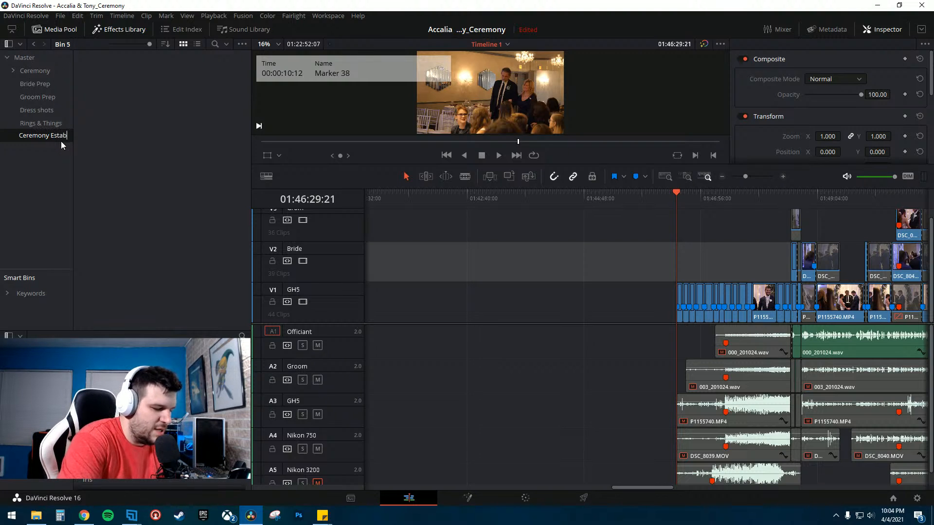
{"action": "key", "text": "Return"}
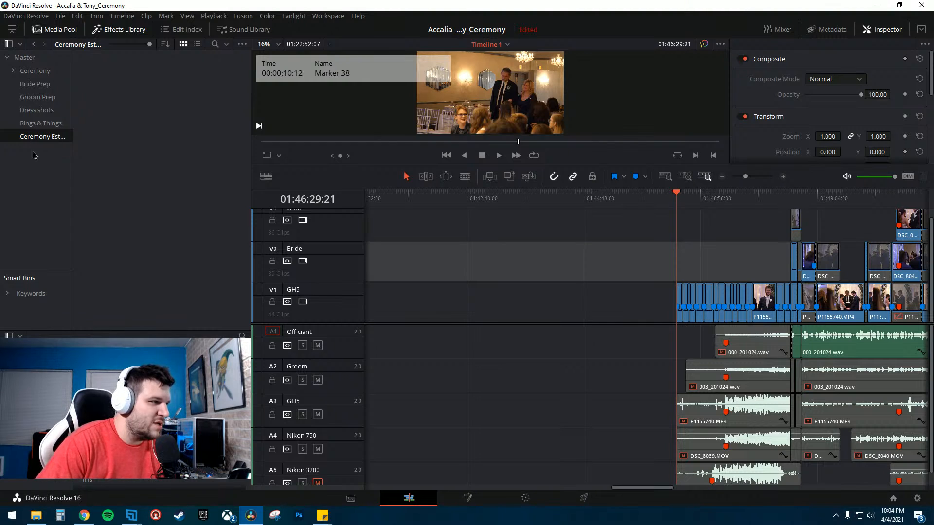
- Create a new bin for the reception establishing shots, naming it starting with Reception Estab
{"action": "right_click", "coordinate": [46, 164]}
{"action": "left_click", "coordinate": [43, 167]}
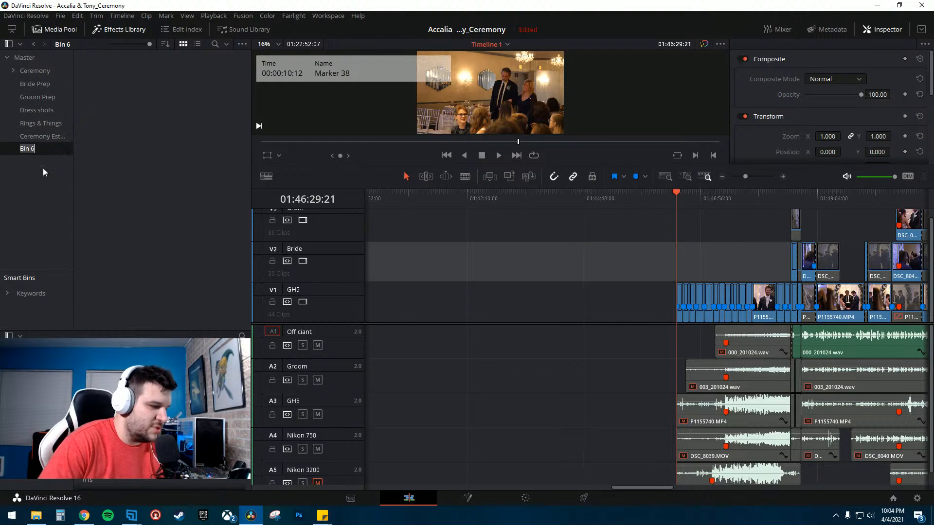
{"action": "type", "text": "r"}
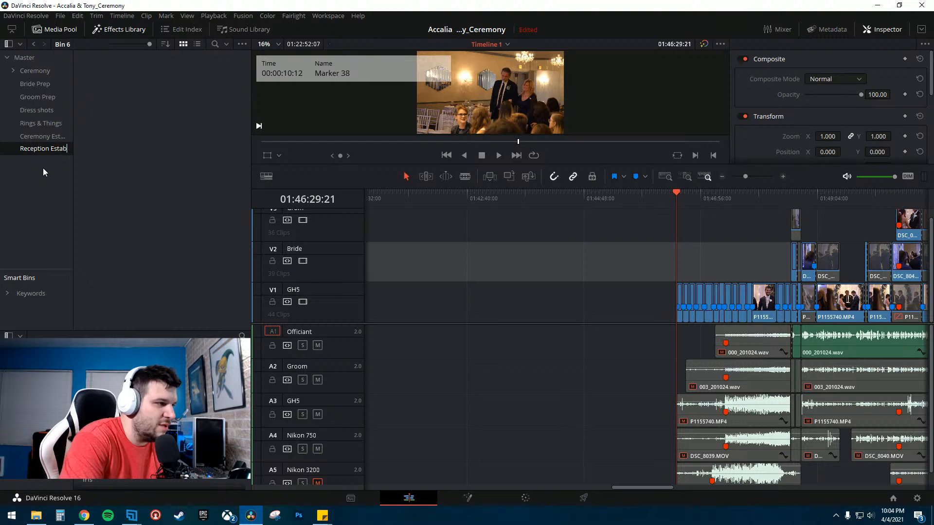
{"action": "type", "text": "rs"}
{"action": "key", "text": "Return"}
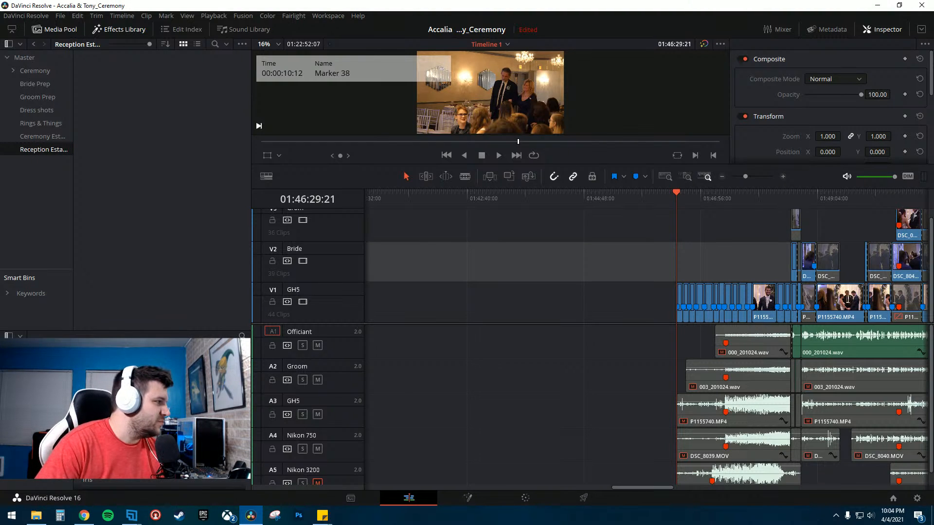
- Switch to the footage folder and drag the bride prep clips into the Bride Prep bin
{"action": "key", "text": "alt+Tab"}
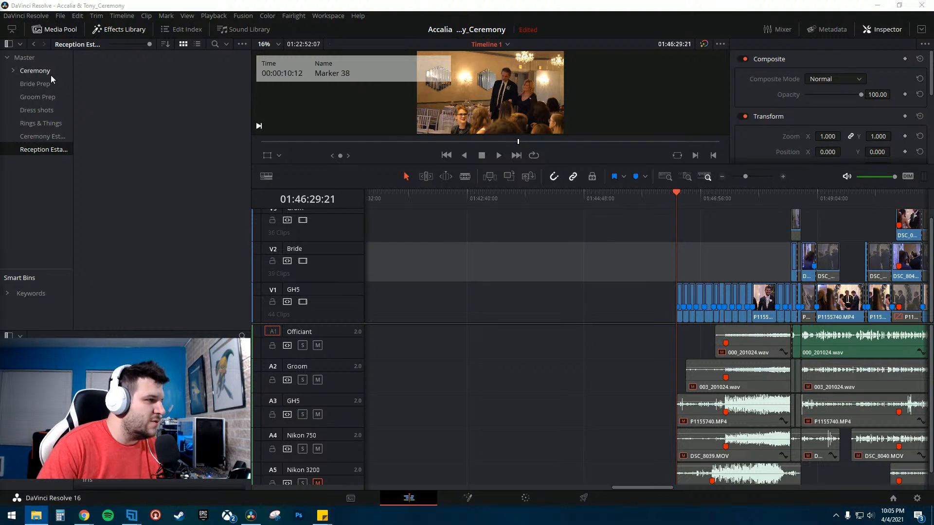
{"action": "left_click_drag", "start_coordinate": [0, 66], "coordinate": [0, 35]}
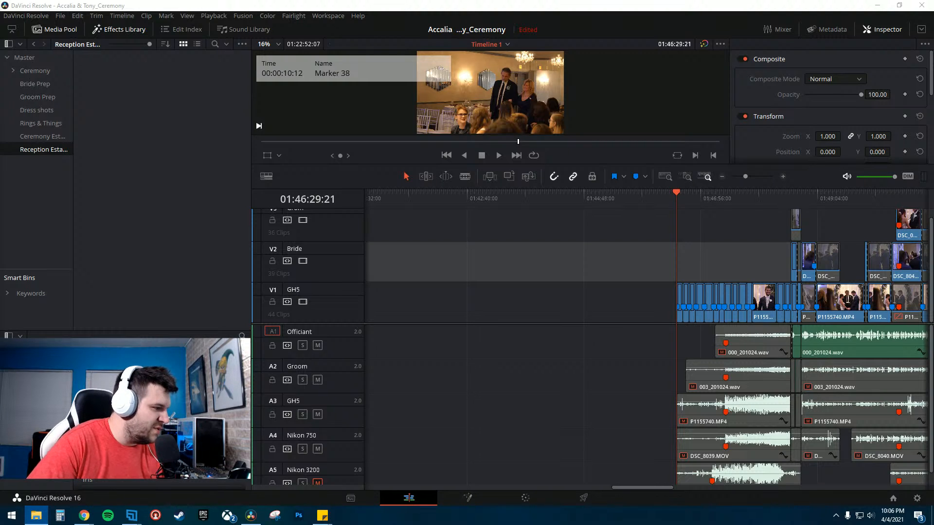
{"action": "left_click_drag", "start_coordinate": [166, 171], "coordinate": [37, 83]}
{"action": "left_click", "coordinate": [37, 83]}
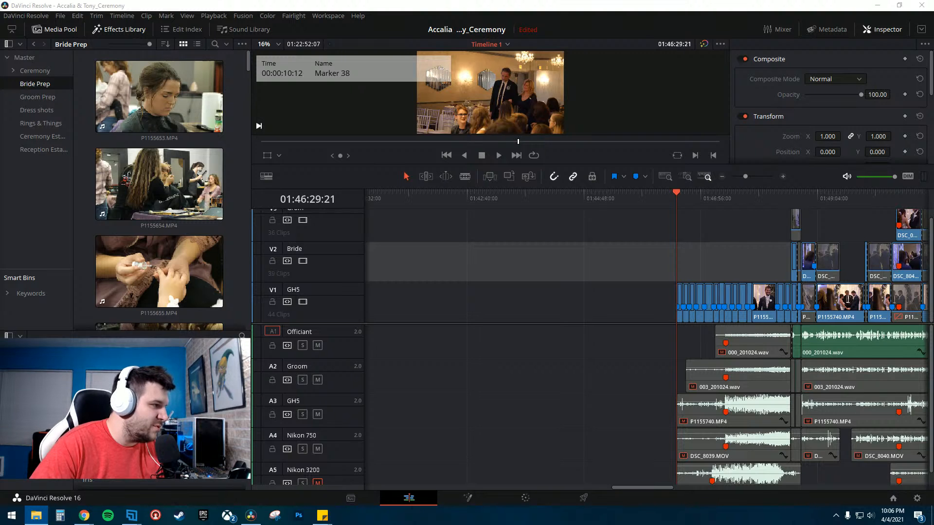
- Drag the groom prep clips from the footage folder into the Groom Prep bin
{"action": "left_click_drag", "start_coordinate": [214, 335], "coordinate": [36, 98]}
{"action": "left_click", "coordinate": [36, 98]}
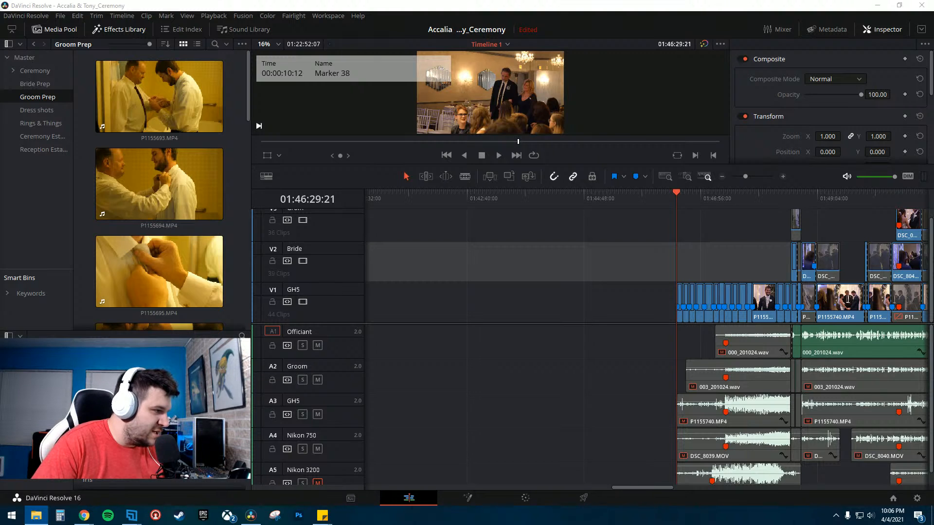
- Drag the matching clips into the Dress shots, Rings & Things and Bride Prep bins
{"action": "left_click_drag", "start_coordinate": [0, 146], "coordinate": [44, 110]}
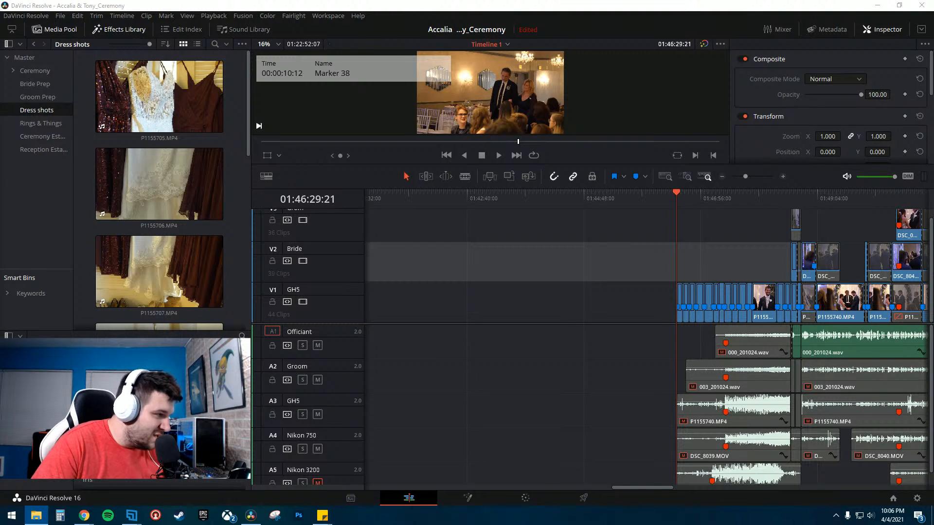
{"action": "left_click_drag", "start_coordinate": [0, 167], "coordinate": [59, 123]}
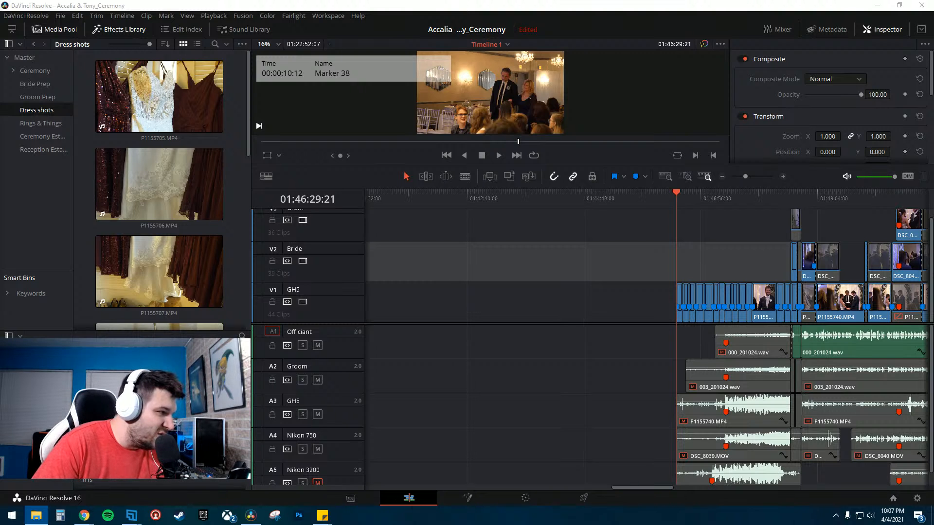
{"action": "left_click_drag", "start_coordinate": [50, 186], "coordinate": [39, 83]}
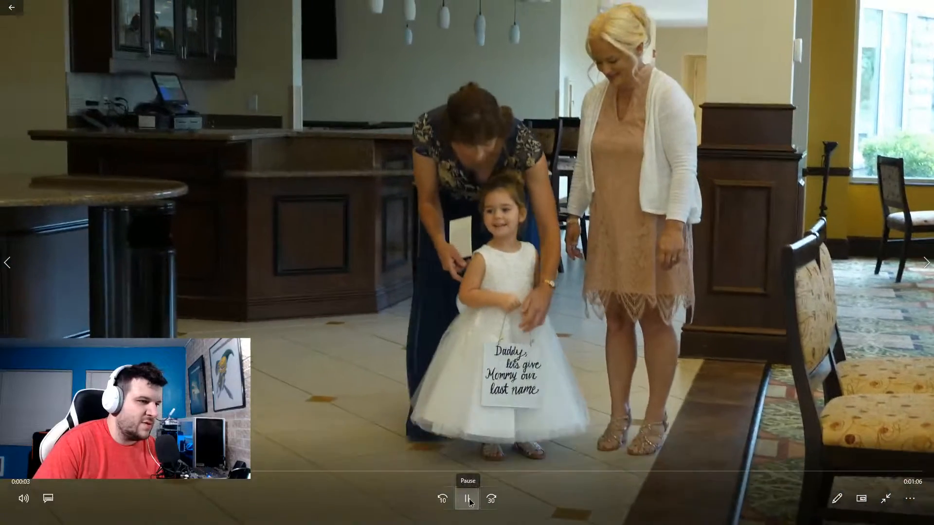
- Play the flower girl clip in the video player, then close the player
{"action": "left_click", "coordinate": [474, 496]}
{"action": "key", "text": "Escape"}
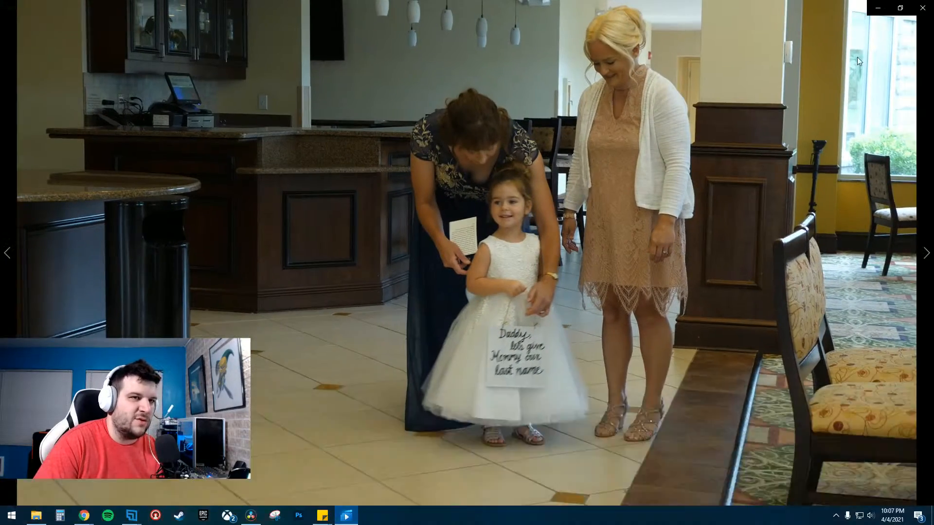
{"action": "left_click", "coordinate": [924, 5]}
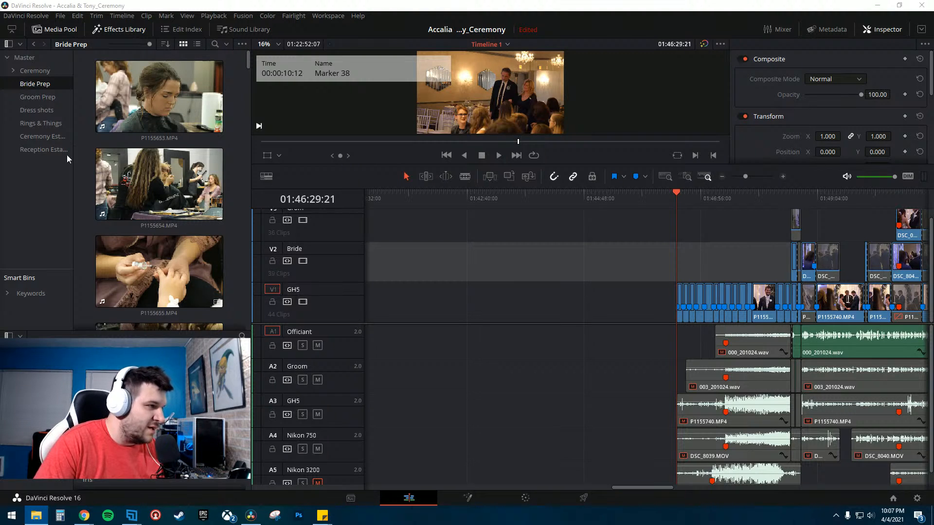
- Create a new bin and name it Daughter First Look
{"action": "right_click", "coordinate": [25, 194]}
{"action": "left_click", "coordinate": [49, 210]}
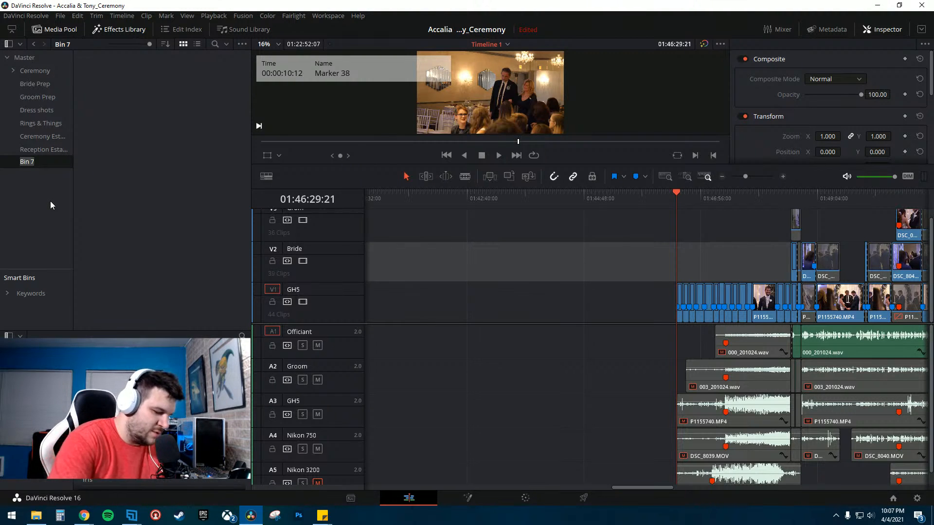
{"action": "type", "text": "Daughter "}
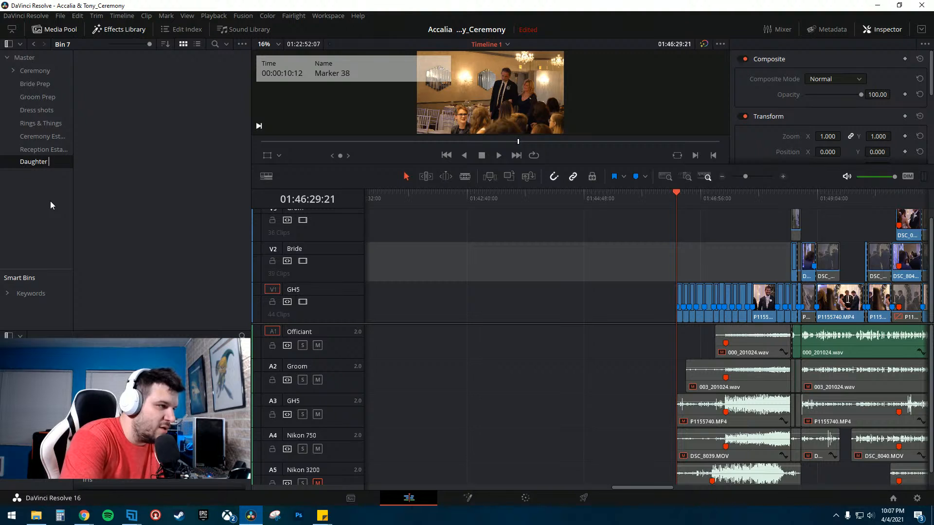
{"action": "type", "text": "First Look"}
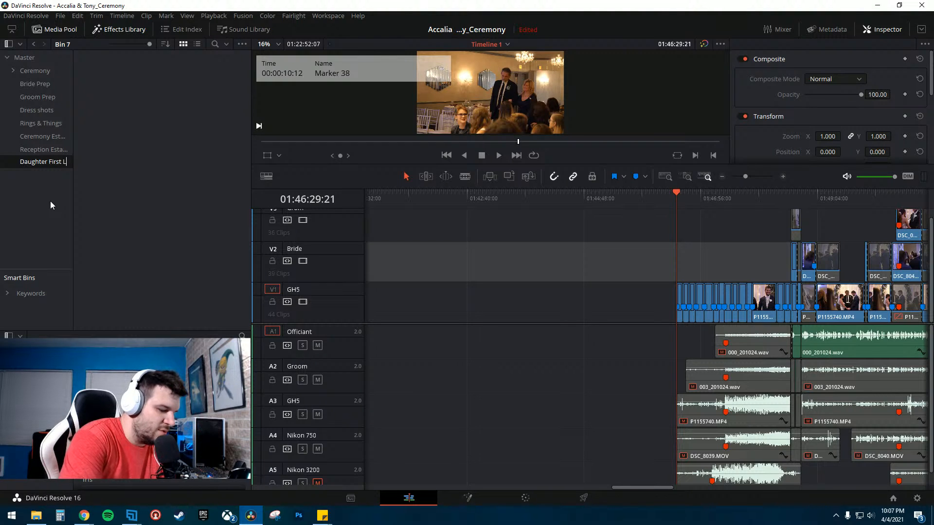
{"action": "key", "text": "Return"}
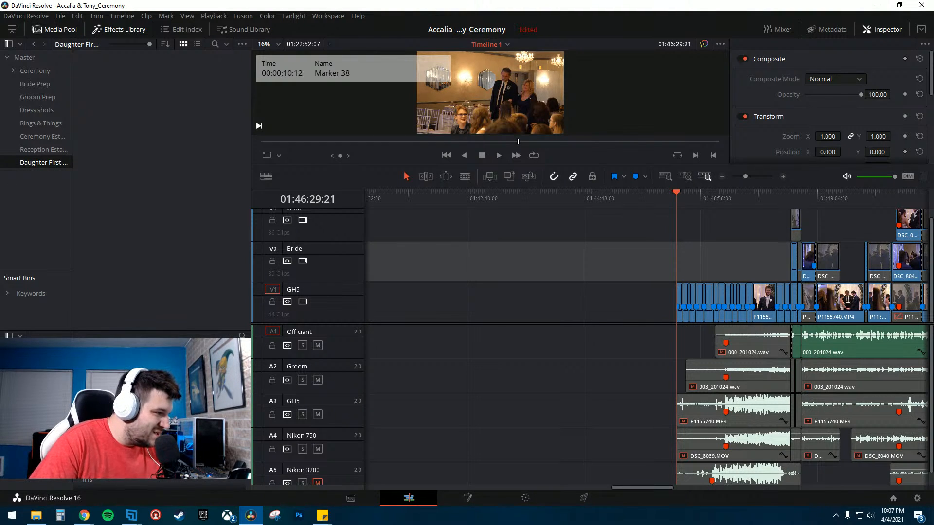
- Review the first-look clips in the video player, close it, and drag them into the Daughter First Look bin
{"action": "key", "text": "alt+Tab"}
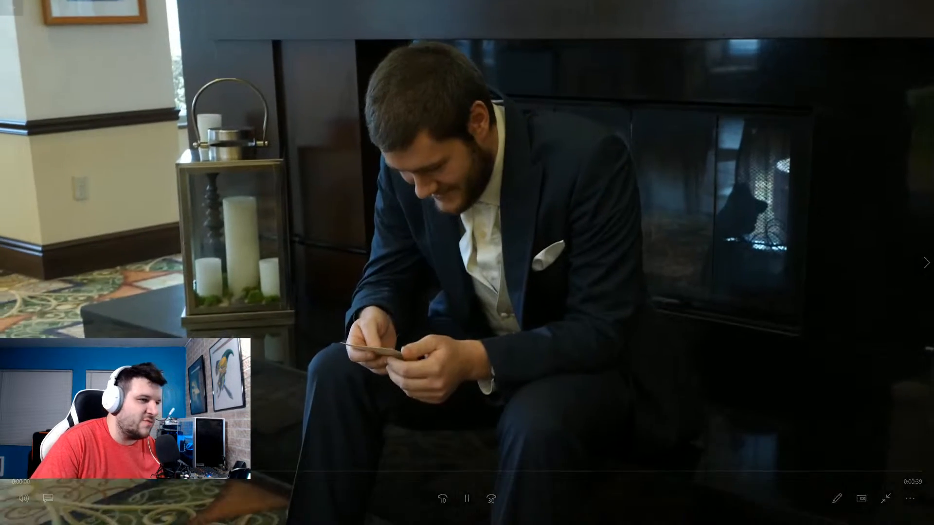
{"action": "key", "text": "alt+F4"}
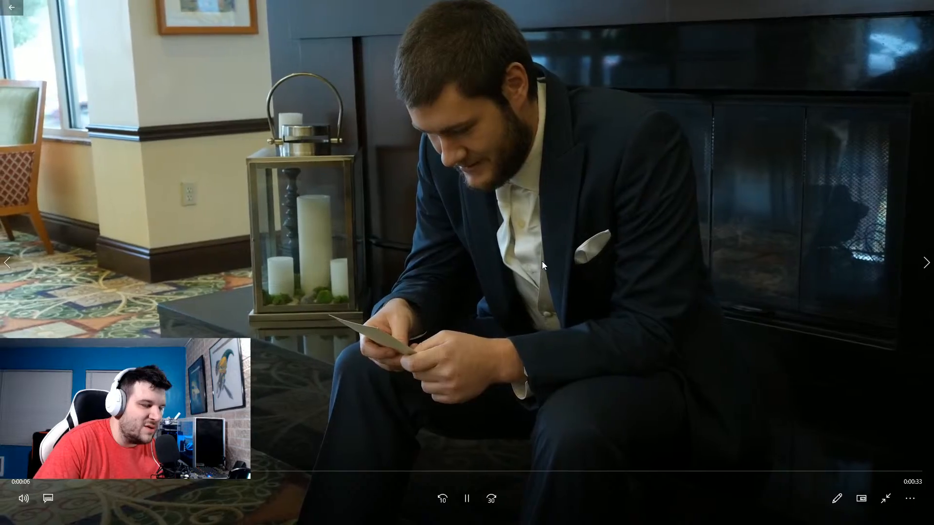
{"action": "key", "text": "Escape"}
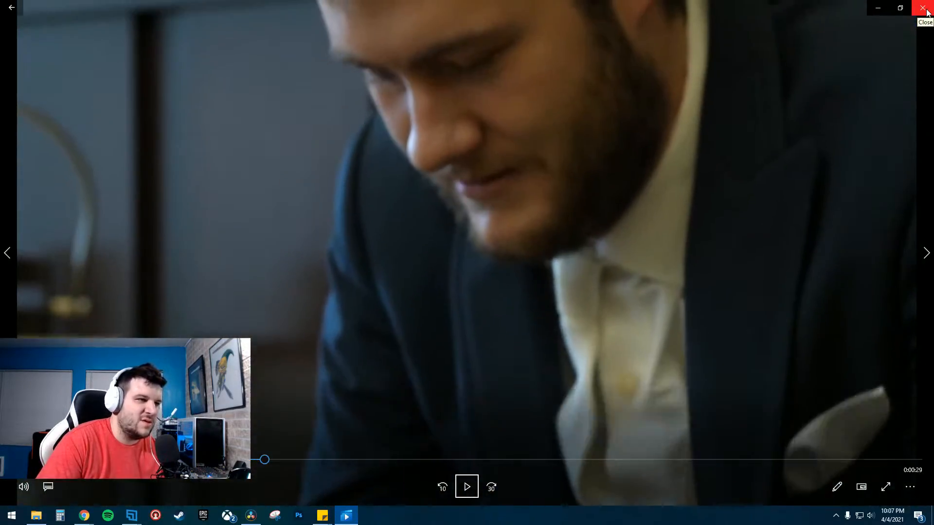
{"action": "left_click", "coordinate": [923, 8]}
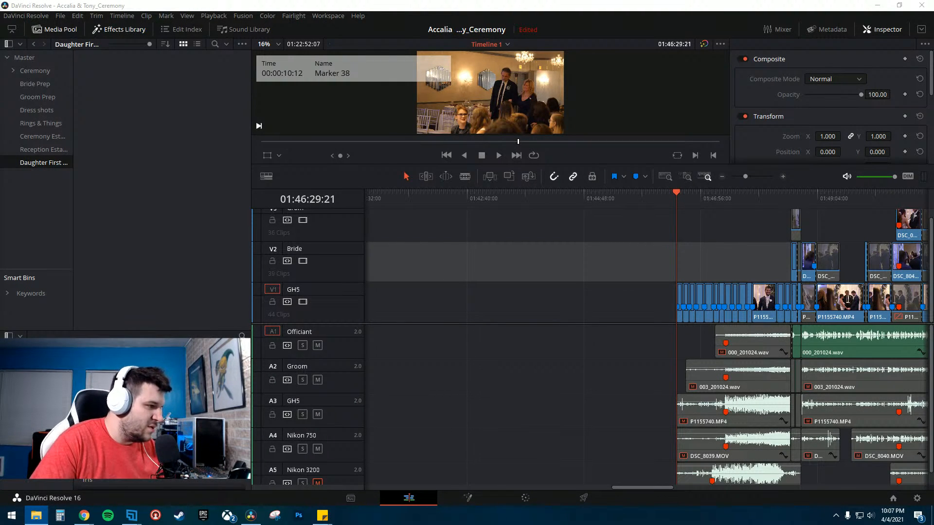
{"action": "left_click_drag", "start_coordinate": [0, 248], "coordinate": [189, 131]}
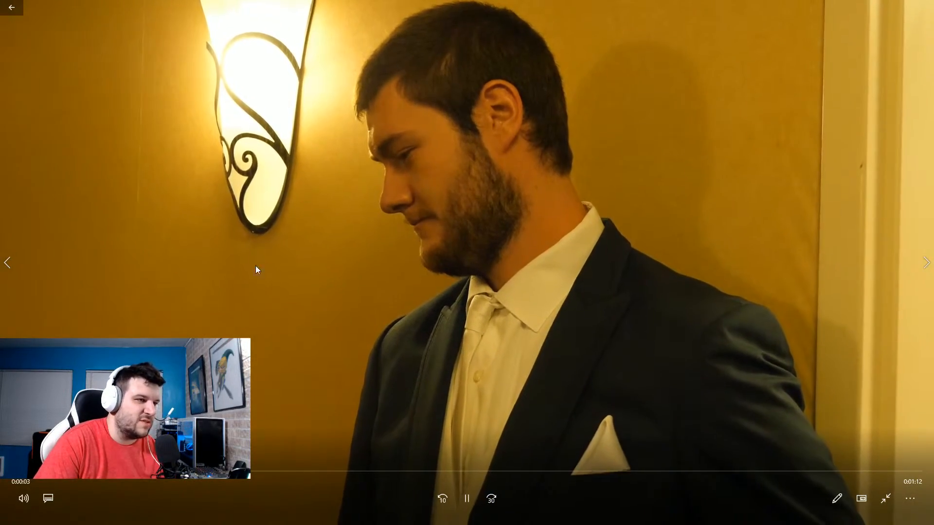
- Scrub through the bride and groom first-look video, close the player, and open the Ceremony bin
{"action": "left_click", "coordinate": [466, 471]}
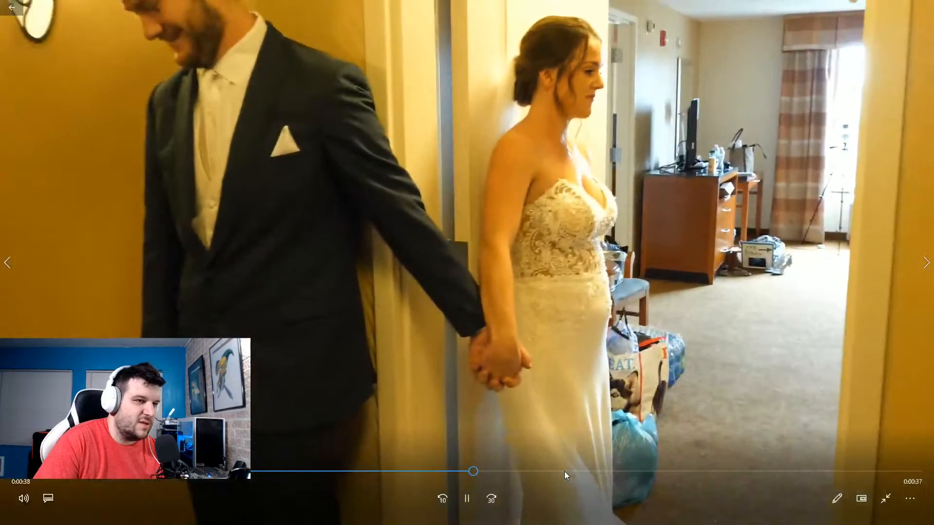
{"action": "key", "text": "space"}
{"action": "key", "text": "Escape"}
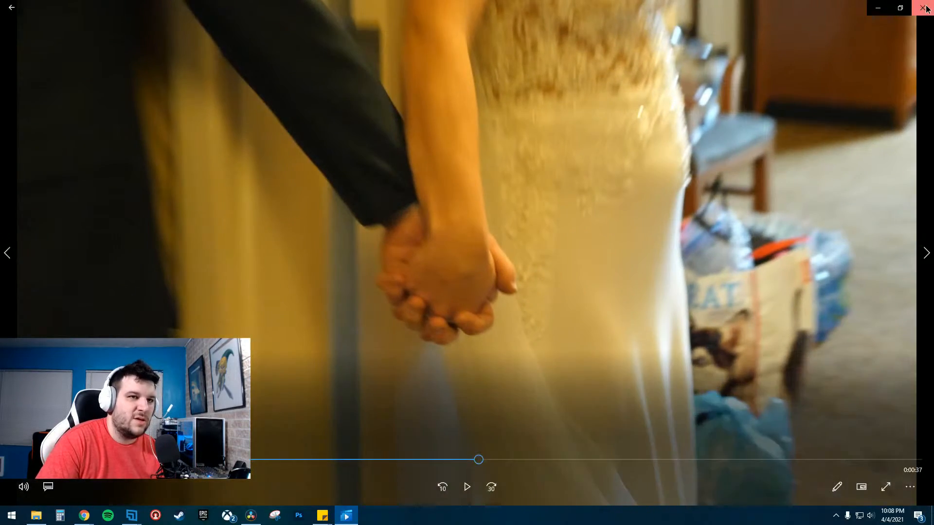
{"action": "left_click", "coordinate": [922, 8]}
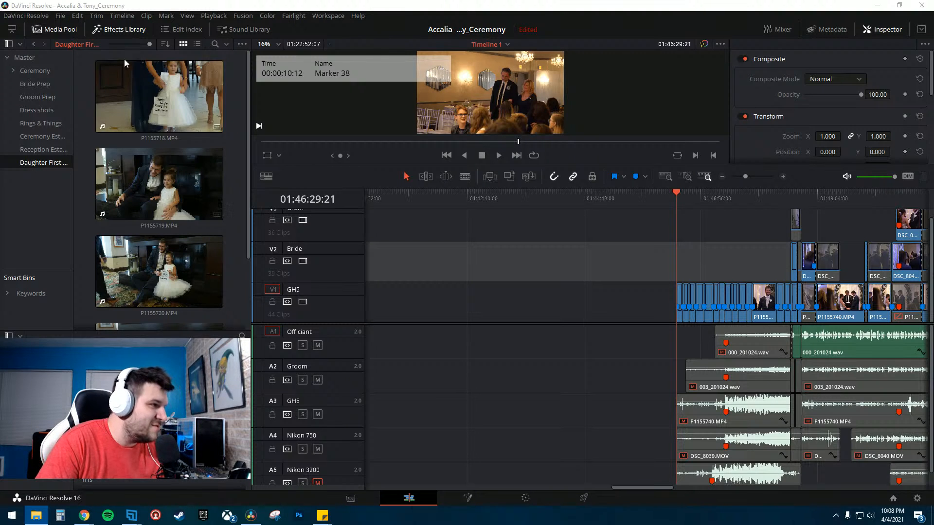
{"action": "left_click", "coordinate": [43, 73]}
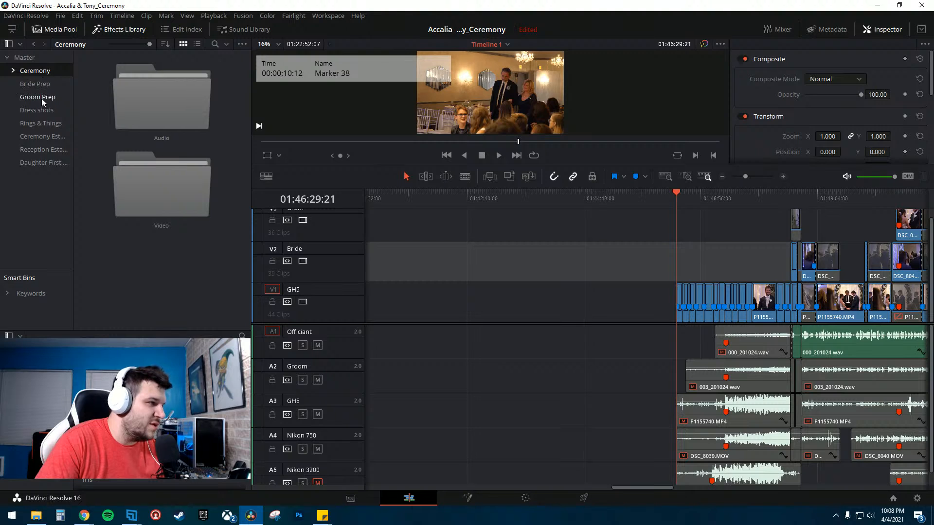
- Open the Ceremony Establishing bin and drag the establishing clips into it
{"action": "left_click", "coordinate": [41, 136]}
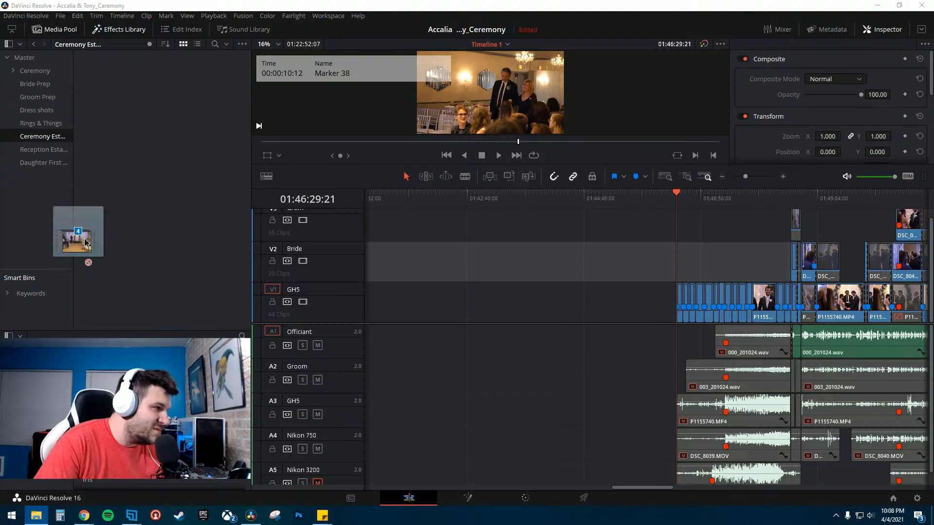
{"action": "left_click_drag", "start_coordinate": [85, 243], "coordinate": [129, 141]}
{"action": "scroll", "coordinate": [149, 263], "scroll_direction": "down", "scroll_amount": 2}
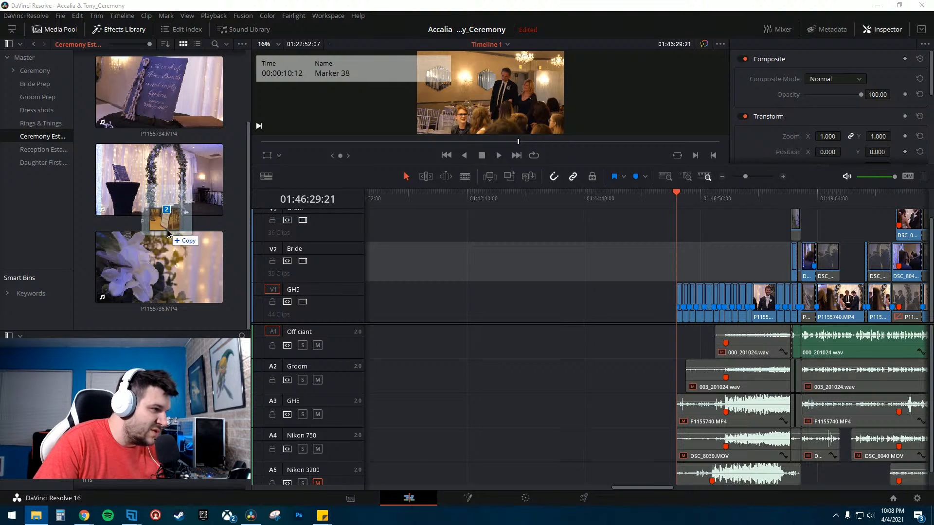
{"action": "scroll", "coordinate": [167, 253], "scroll_direction": "up", "scroll_amount": 2}
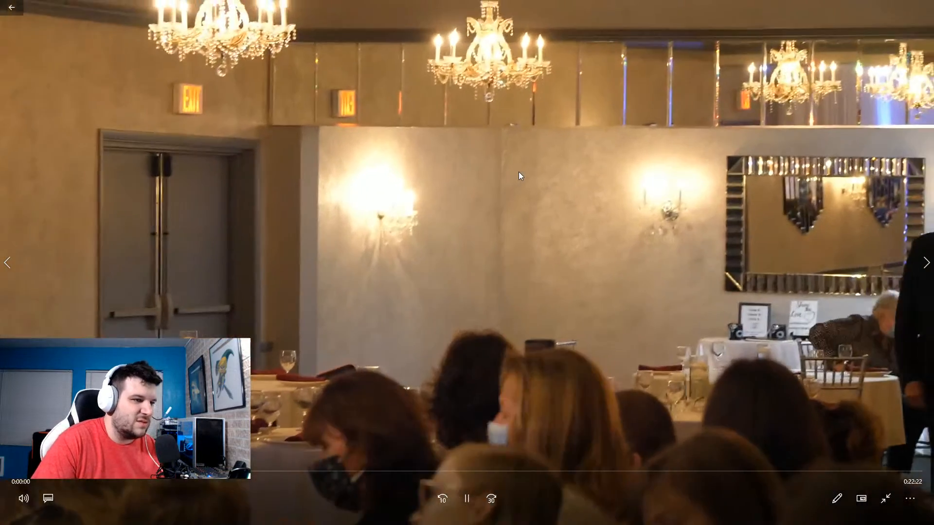
- Preview venue clips in the video player, then drag the welcome sign clip into the Ceremony Establishing bin
{"action": "double_click", "coordinate": [518, 172]}
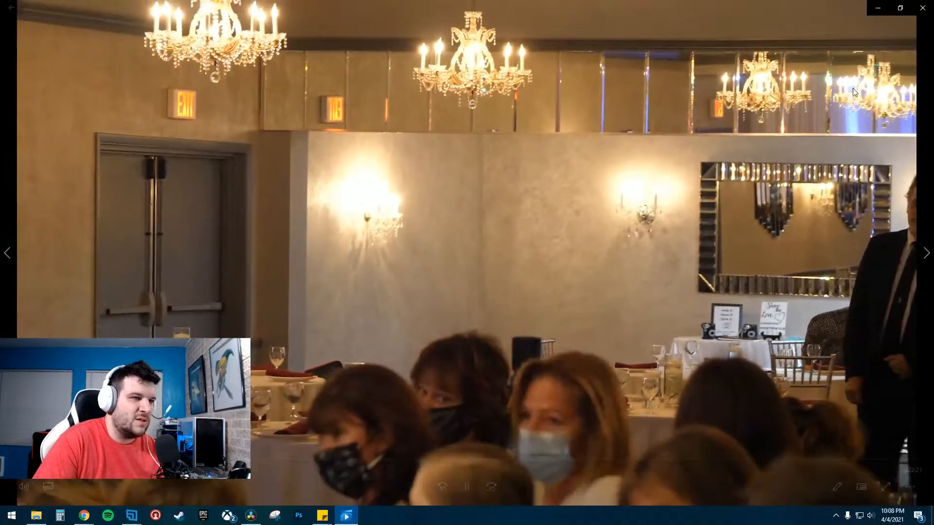
{"action": "left_click", "coordinate": [921, 7]}
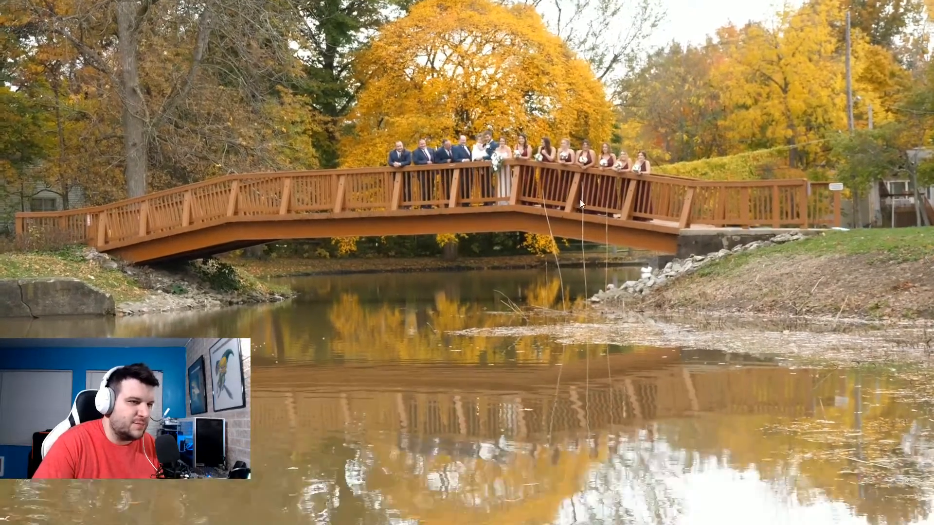
{"action": "key", "text": "Escape"}
{"action": "left_click", "coordinate": [922, 5]}
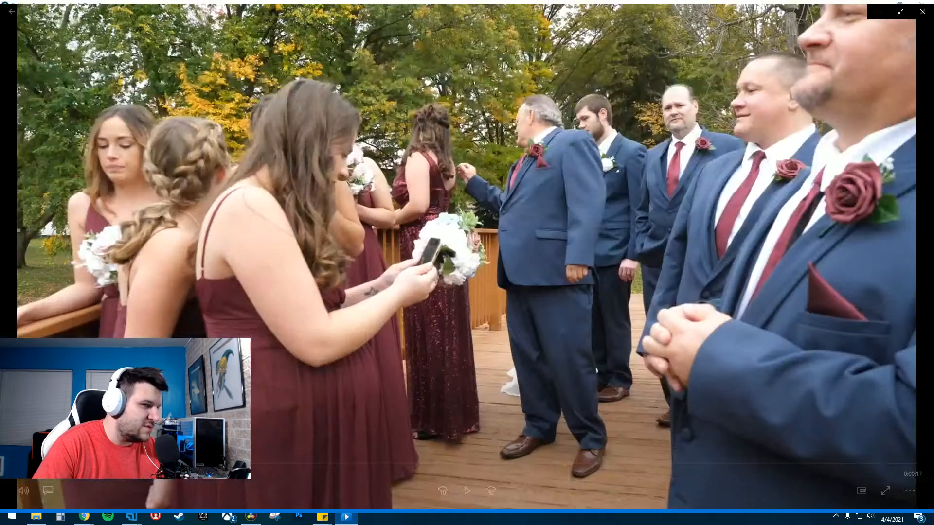
{"action": "double_click", "coordinate": [506, 121]}
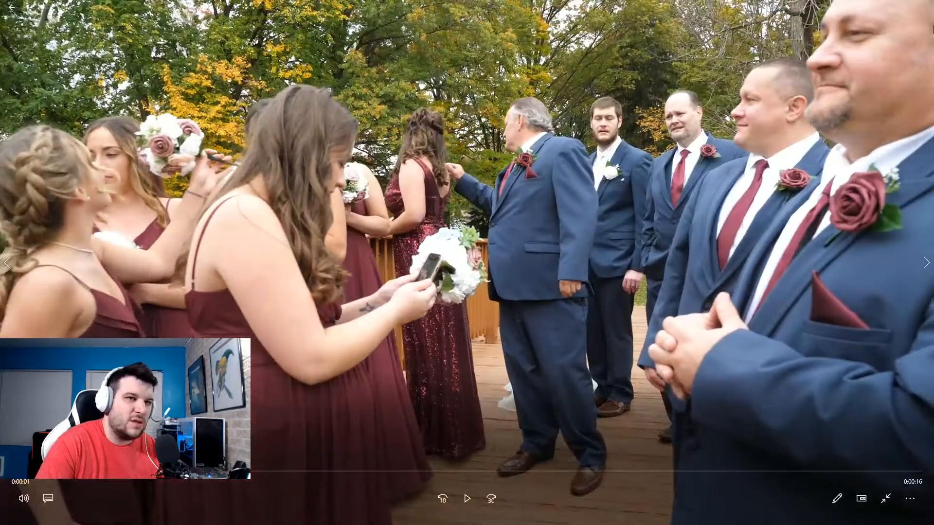
{"action": "key", "text": "Escape"}
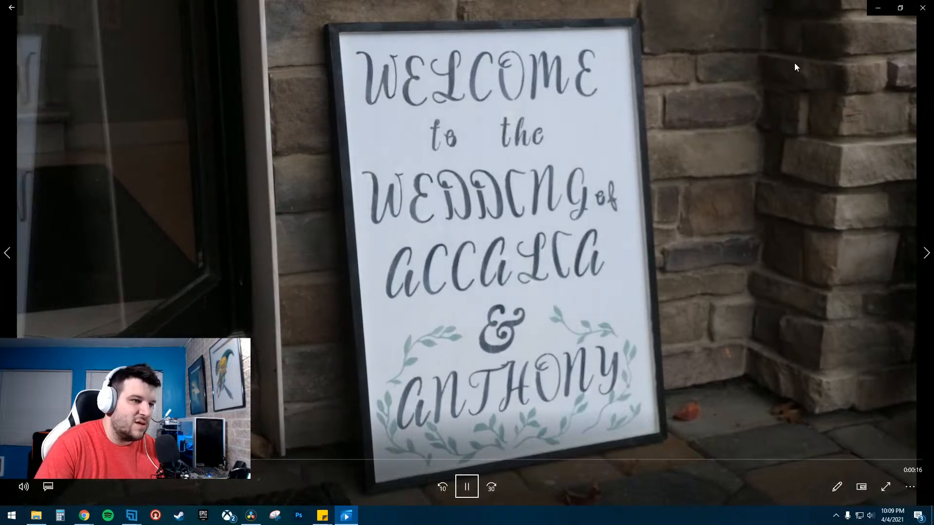
{"action": "left_click", "coordinate": [923, 9]}
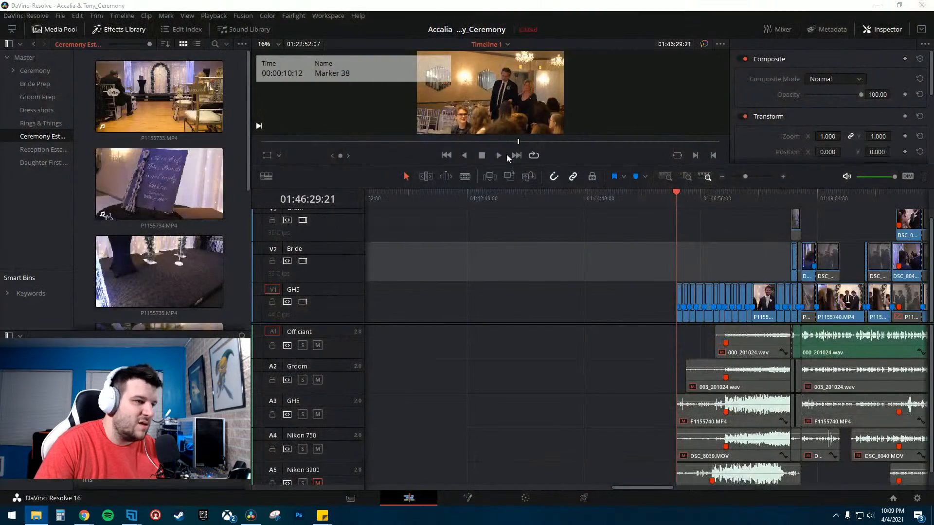
{"action": "left_click_drag", "start_coordinate": [0, 233], "coordinate": [162, 234]}
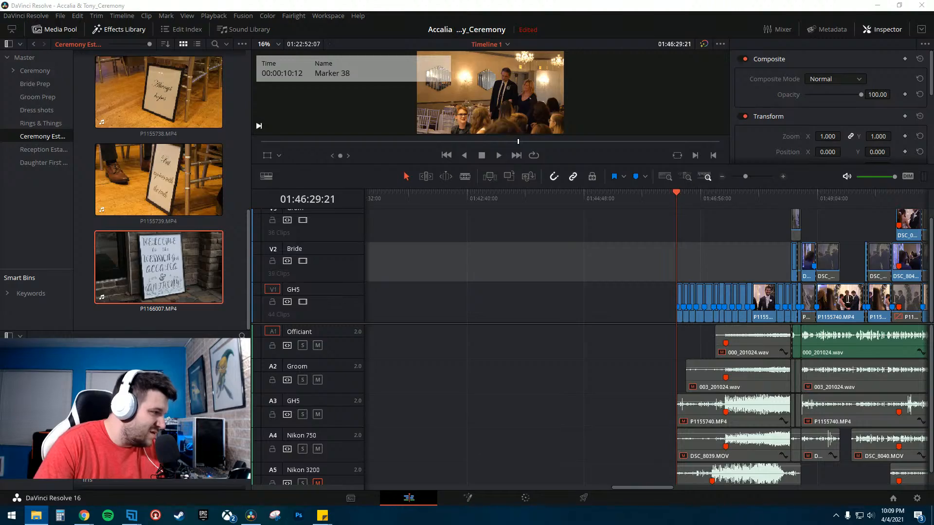
- Preview the seating chart and monogram clips, then add the monogram clip to the Ceremony Establishing bin
{"action": "key", "text": "space"}
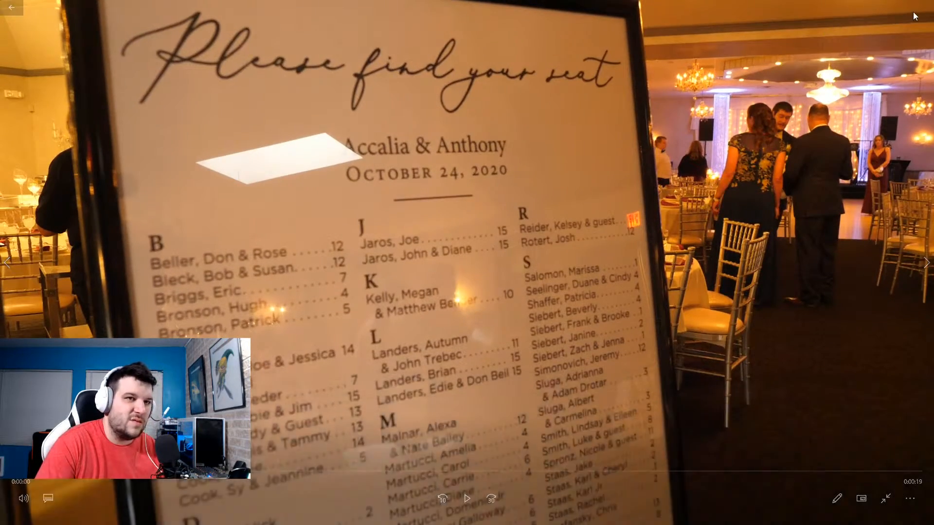
{"action": "left_click", "coordinate": [912, 11]}
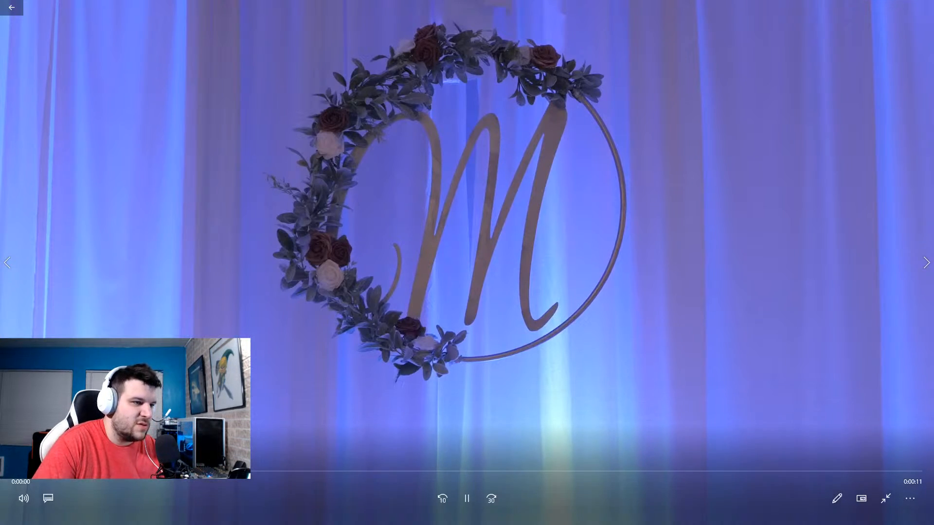
{"action": "left_click", "coordinate": [698, 251]}
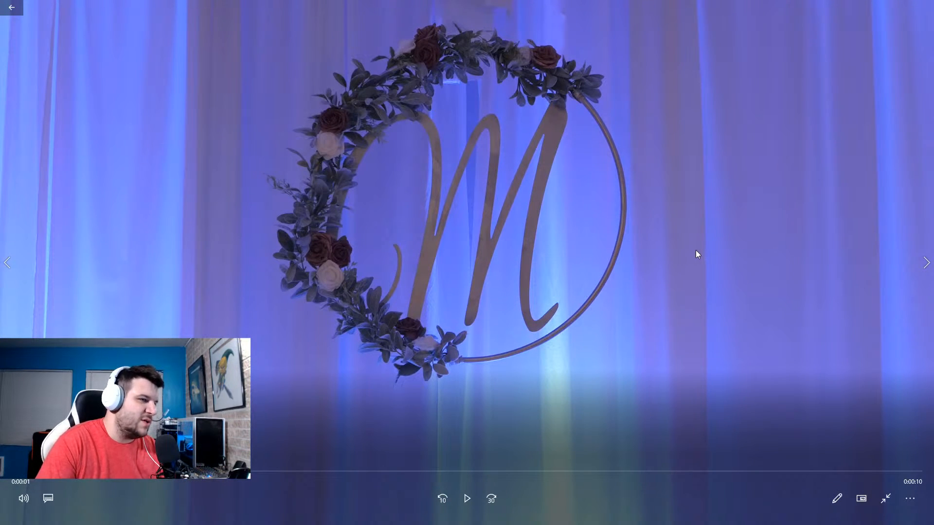
{"action": "key", "text": "Escape"}
{"action": "left_click", "coordinate": [922, 7]}
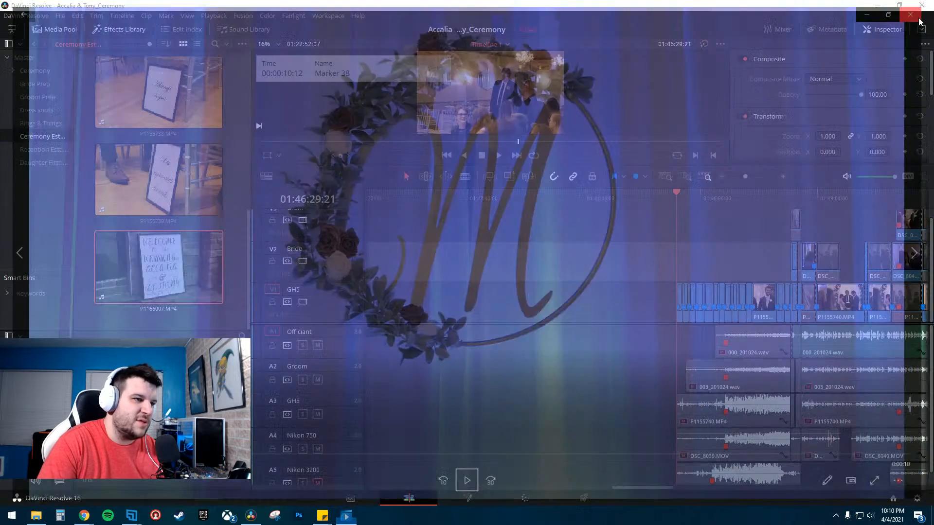
{"action": "left_click_drag", "start_coordinate": [191, 275], "coordinate": [194, 243]}
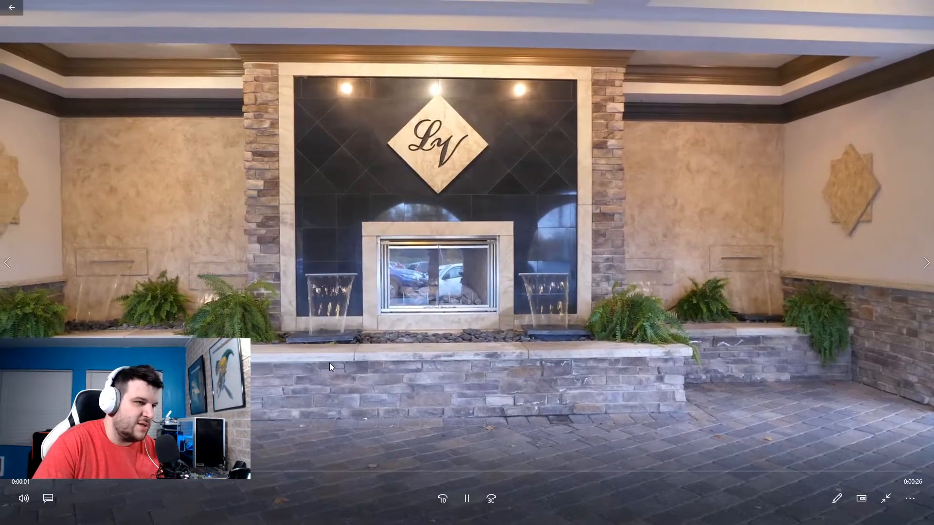
- Preview the lobby fountain clip and drag it into the Ceremony Establishing bin
{"action": "double_click", "coordinate": [328, 363]}
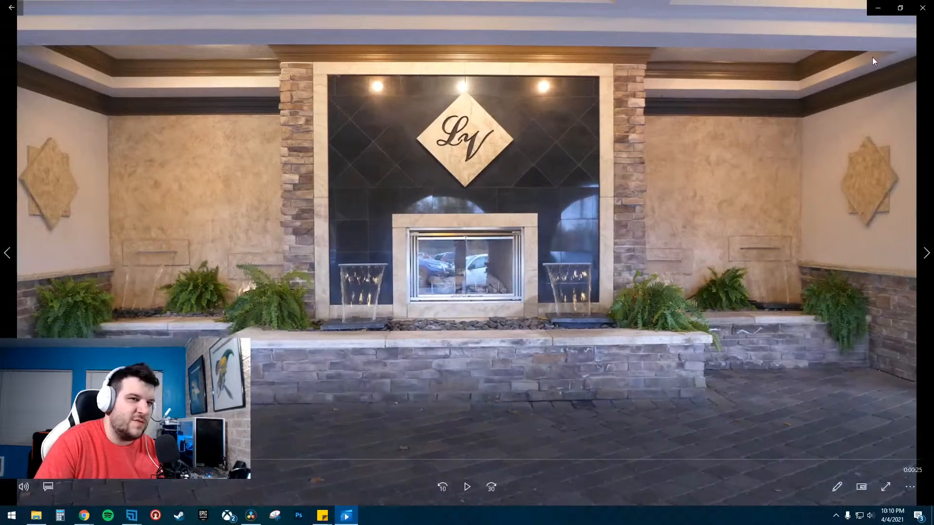
{"action": "left_click", "coordinate": [922, 8]}
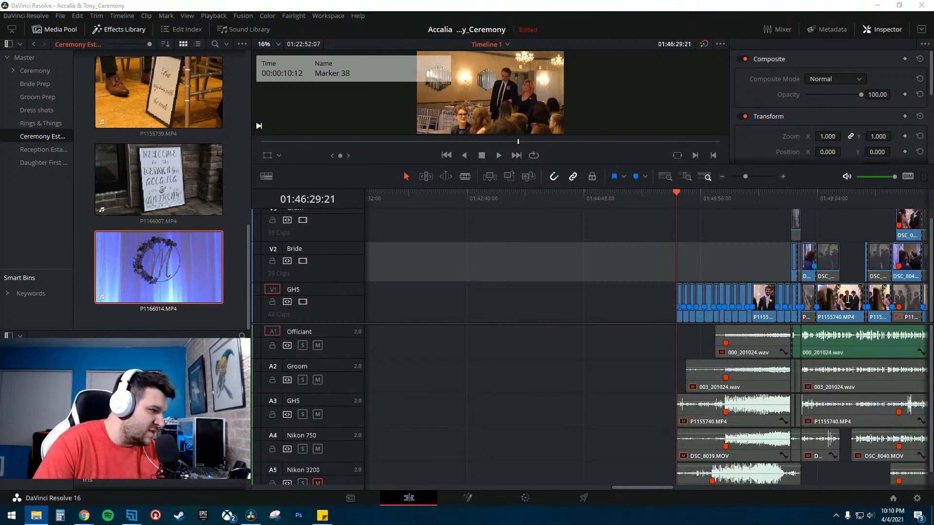
{"action": "left_click_drag", "start_coordinate": [0, 292], "coordinate": [185, 292]}
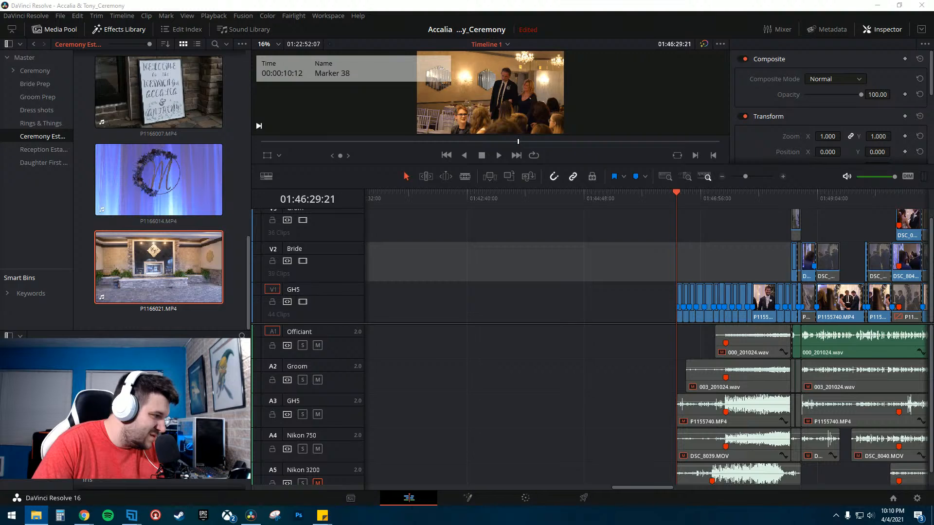
- Add another fountain clip to the bin and preview the memorial table, cake topper and sparkler exit clips
{"action": "left_click_drag", "start_coordinate": [0, 291], "coordinate": [103, 317]}
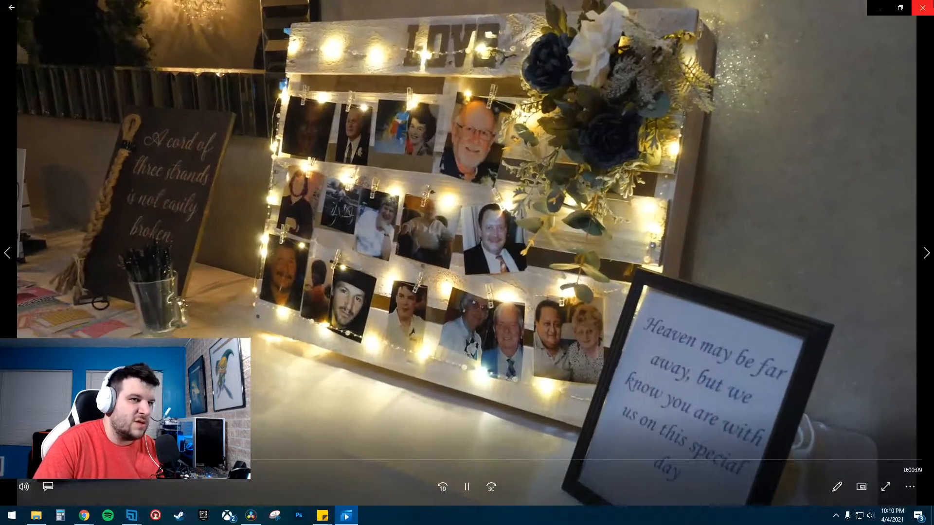
{"action": "left_click", "coordinate": [922, 8]}
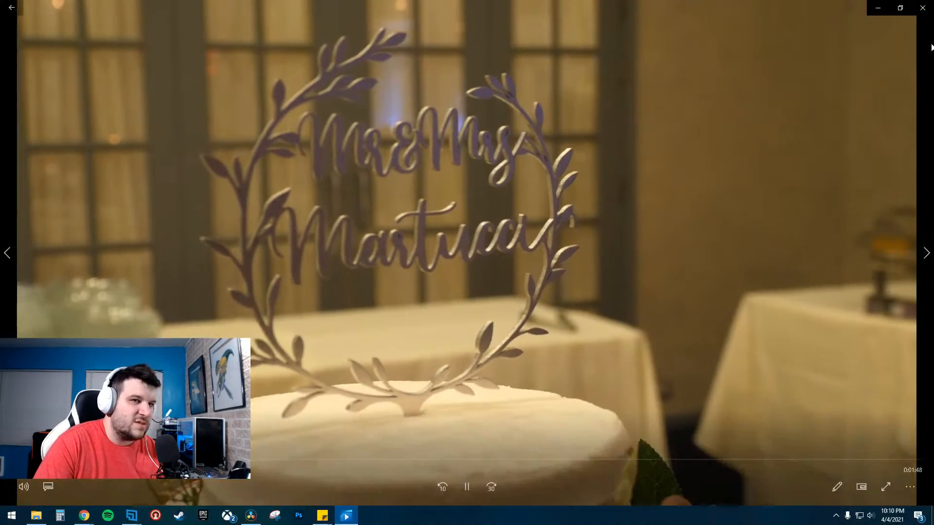
{"action": "left_click", "coordinate": [922, 8]}
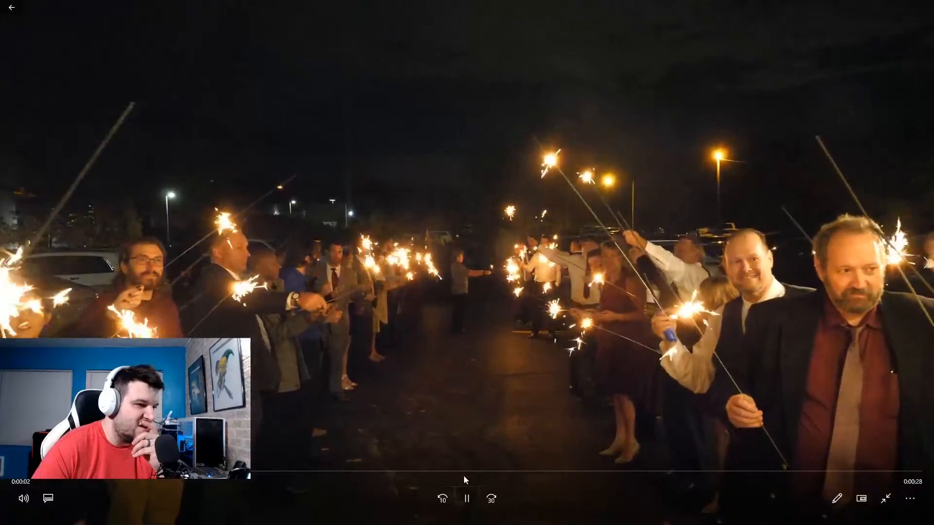
{"action": "left_click", "coordinate": [464, 471]}
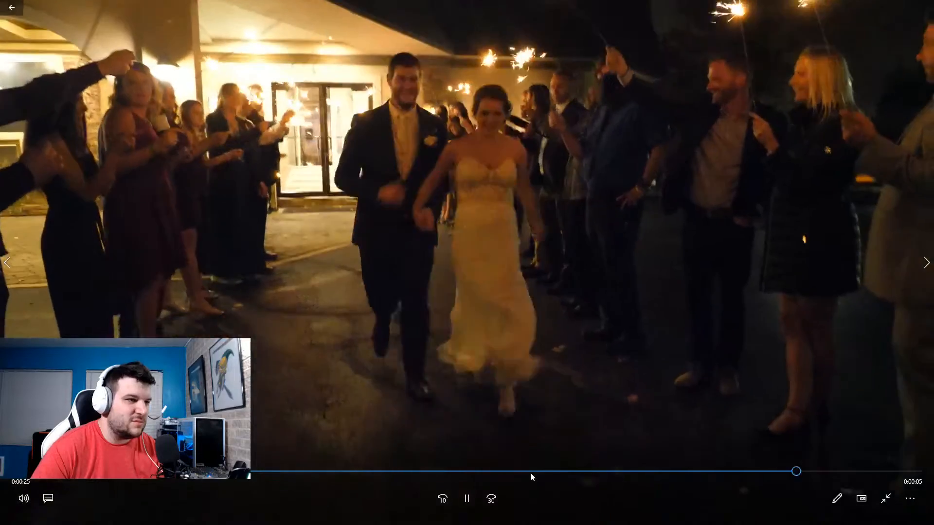
{"action": "key", "text": "space"}
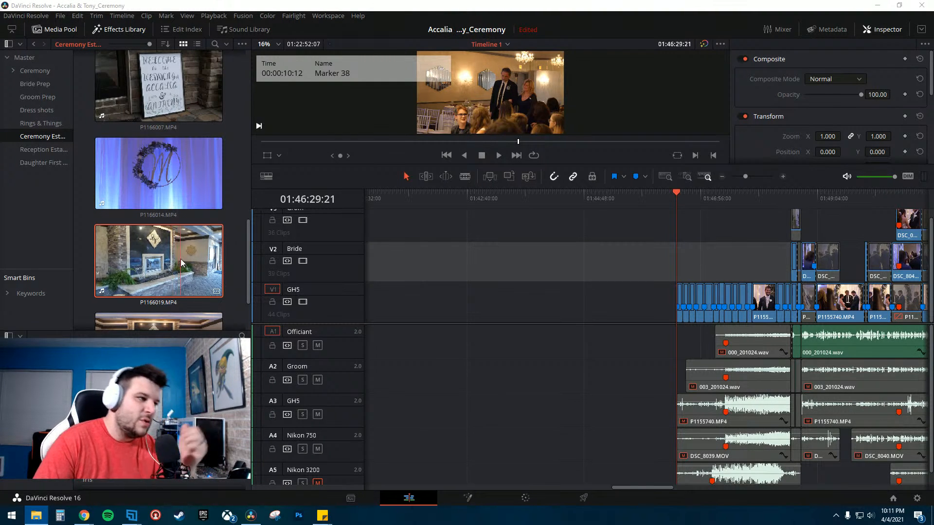
- Delete the stray camera clips sitting after the ceremony section on the timeline
{"action": "scroll", "coordinate": [198, 222], "scroll_direction": "up", "scroll_amount": 3}
{"action": "scroll", "coordinate": [199, 223], "scroll_direction": "up", "scroll_amount": 5}
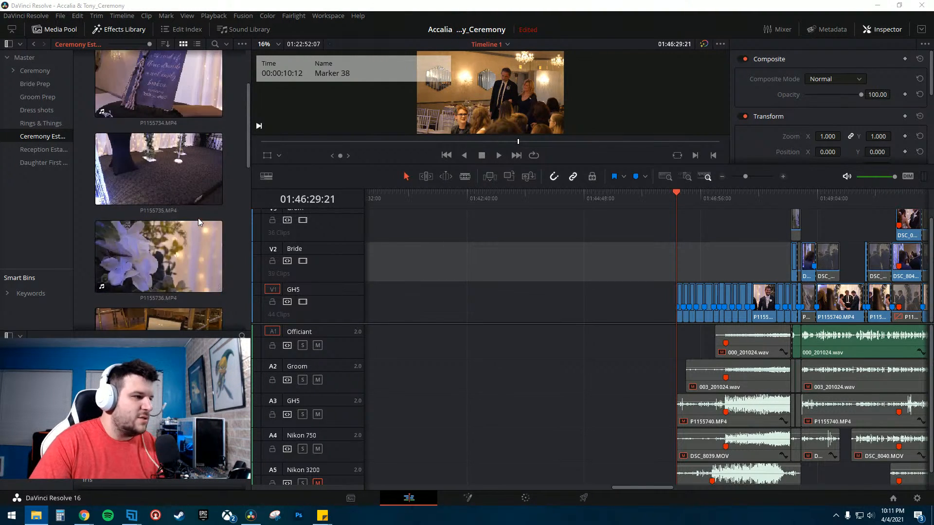
{"action": "left_click", "coordinate": [722, 176]}
{"action": "left_click", "coordinate": [722, 176]}
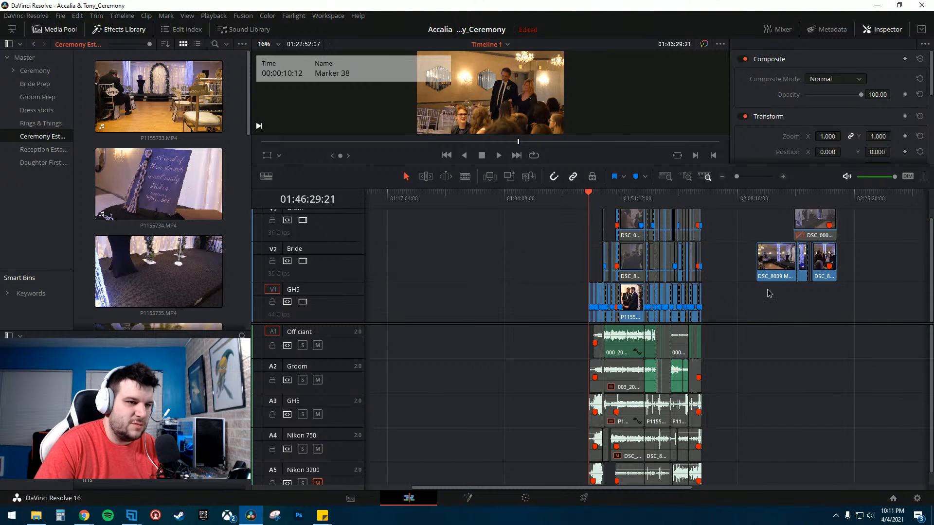
{"action": "left_click_drag", "start_coordinate": [767, 288], "coordinate": [848, 238]}
{"action": "key", "text": "Delete"}
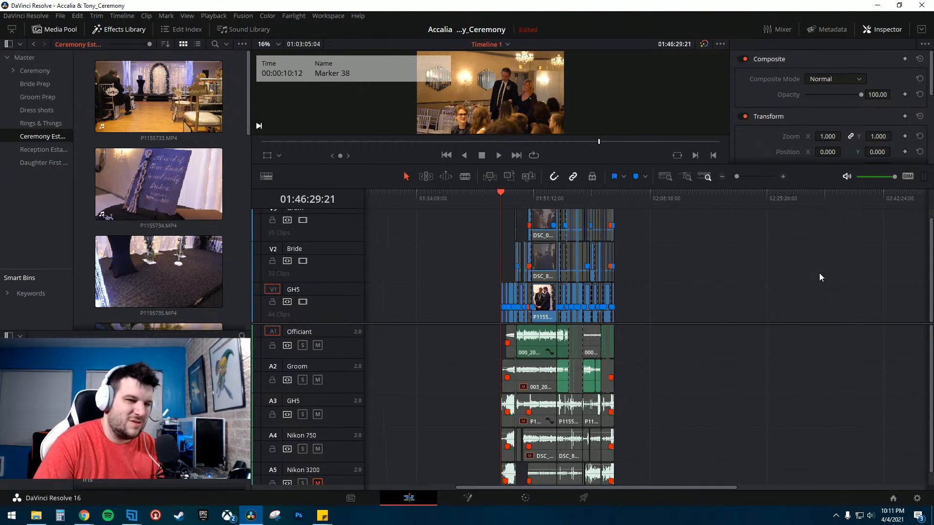
- Select all the ceremony clips across every track and link them together
{"action": "scroll", "coordinate": [819, 272], "scroll_direction": "right", "scroll_amount": 5}
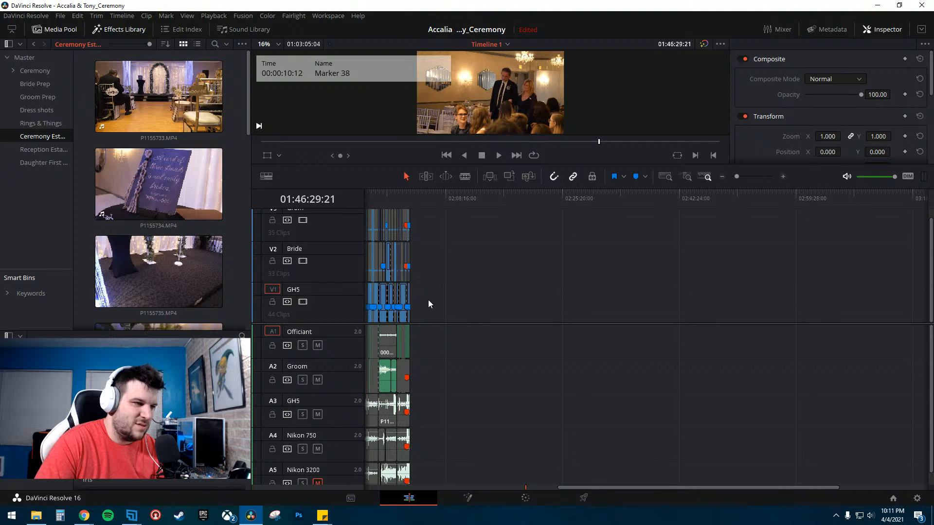
{"action": "left_click", "coordinate": [383, 295]}
{"action": "scroll", "coordinate": [535, 292], "scroll_direction": "left", "scroll_amount": 3}
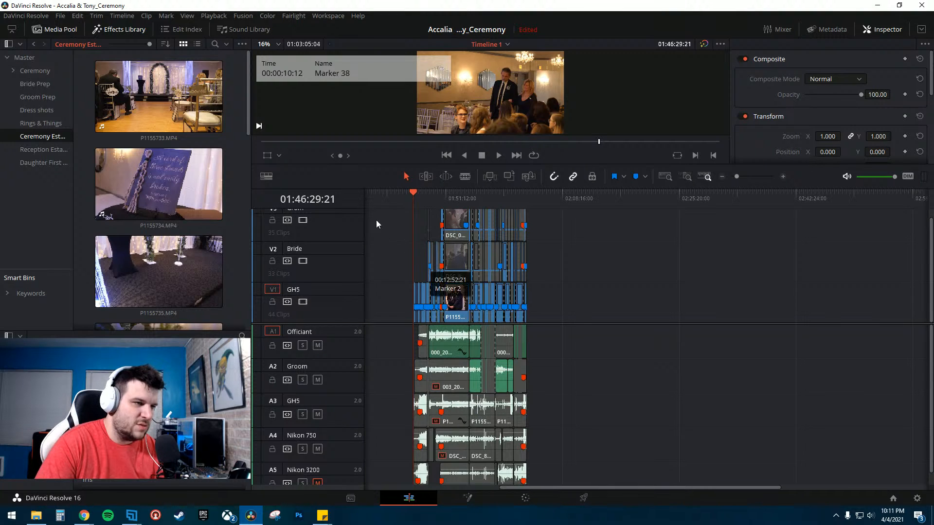
{"action": "left_click_drag", "start_coordinate": [376, 214], "coordinate": [637, 482]}
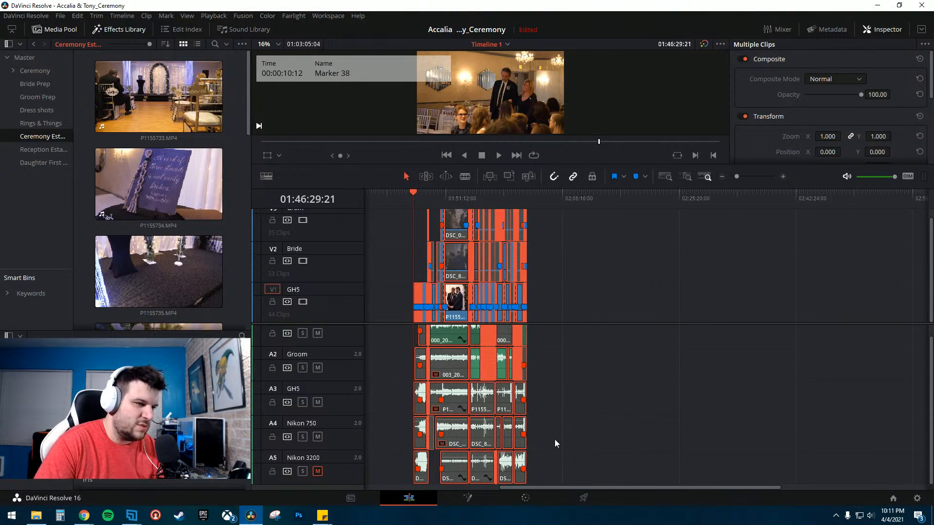
{"action": "right_click", "coordinate": [444, 338]}
{"action": "left_click", "coordinate": [466, 331]}
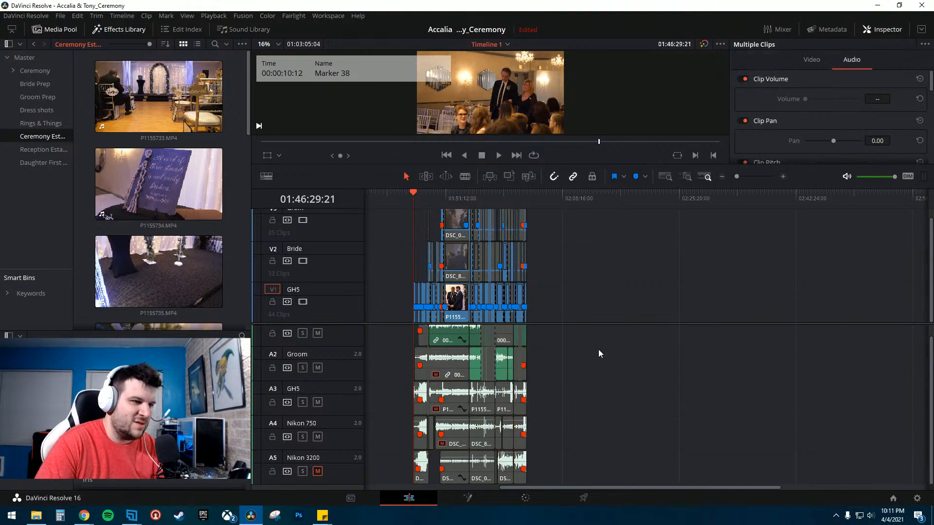
- Place clip P1155733.MP4 from the Ceremony Establishing bin on an empty stretch of the timeline
{"action": "scroll", "coordinate": [816, 322], "scroll_direction": "right", "scroll_amount": 6}
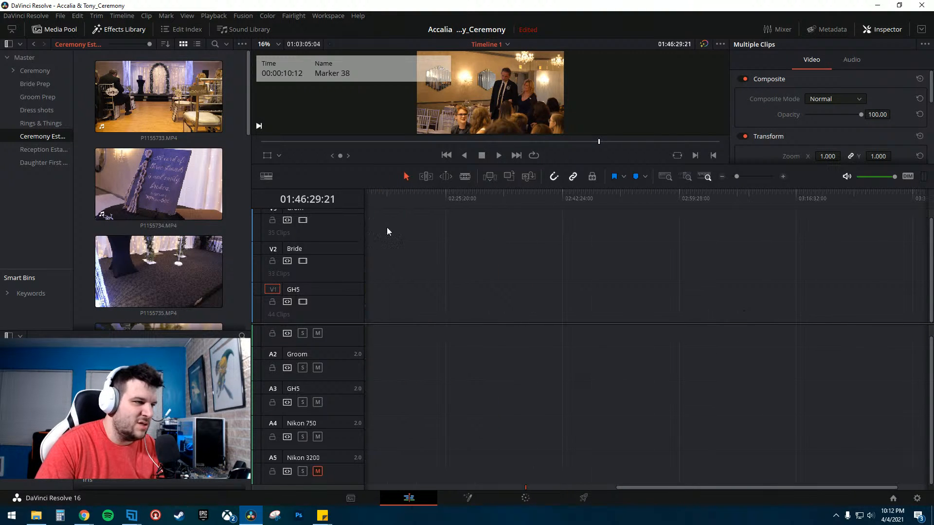
{"action": "scroll", "coordinate": [136, 170], "scroll_direction": "down", "scroll_amount": 10}
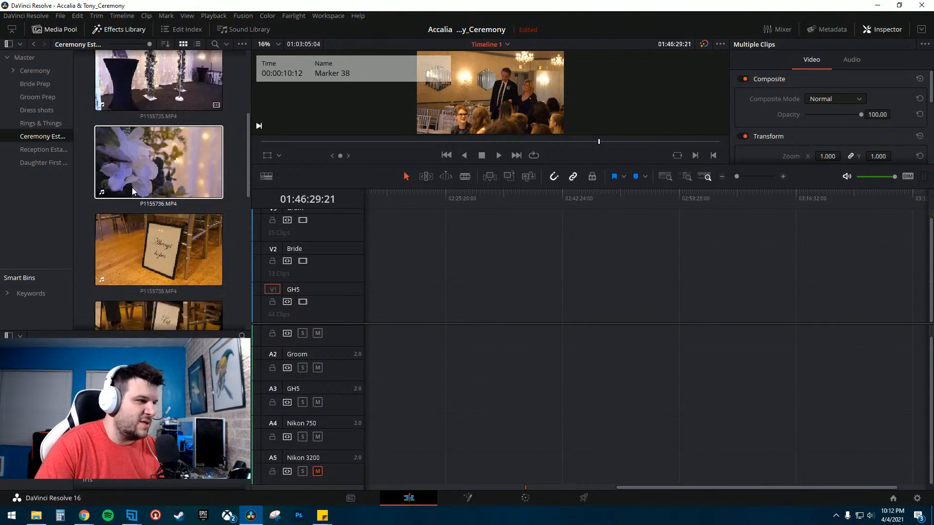
{"action": "scroll", "coordinate": [138, 206], "scroll_direction": "up", "scroll_amount": 10}
{"action": "left_click_drag", "start_coordinate": [155, 107], "coordinate": [553, 308]}
{"action": "left_click", "coordinate": [587, 203]}
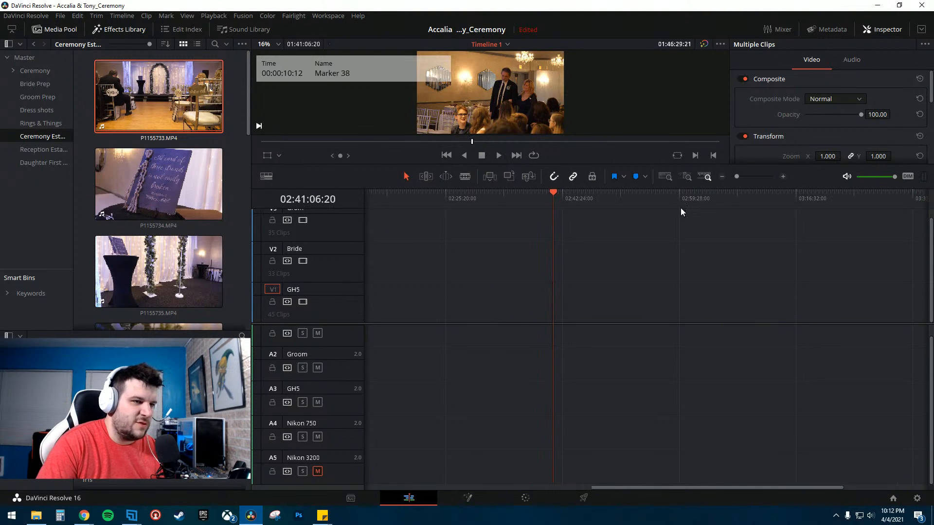
- Enlarge the viewer by resizing the panel above the timeline
{"action": "left_click", "coordinate": [782, 177]}
{"action": "left_click", "coordinate": [782, 177]}
{"action": "left_click", "coordinate": [783, 177]}
{"action": "left_click", "coordinate": [783, 177]}
{"action": "left_click", "coordinate": [782, 177]}
{"action": "left_click", "coordinate": [782, 177]}
{"action": "left_click", "coordinate": [588, 204]}
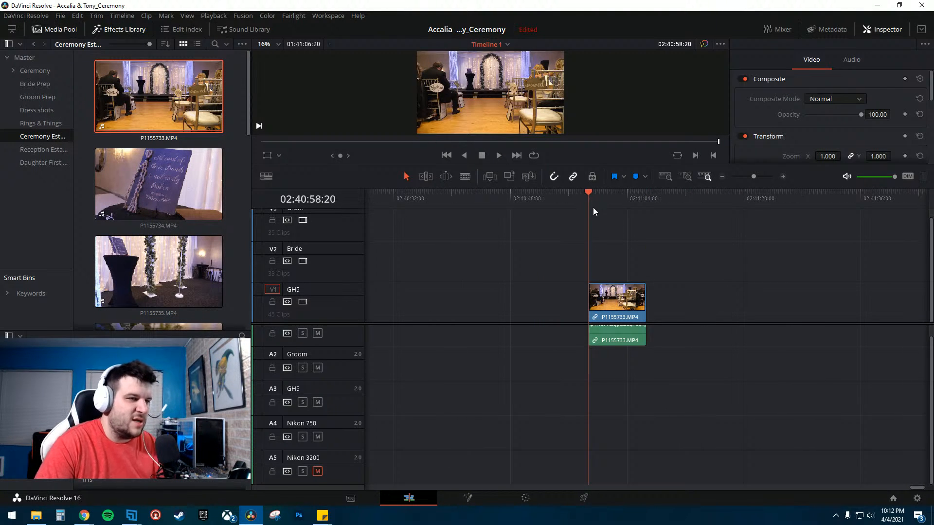
{"action": "left_click_drag", "start_coordinate": [502, 162], "coordinate": [535, 329]}
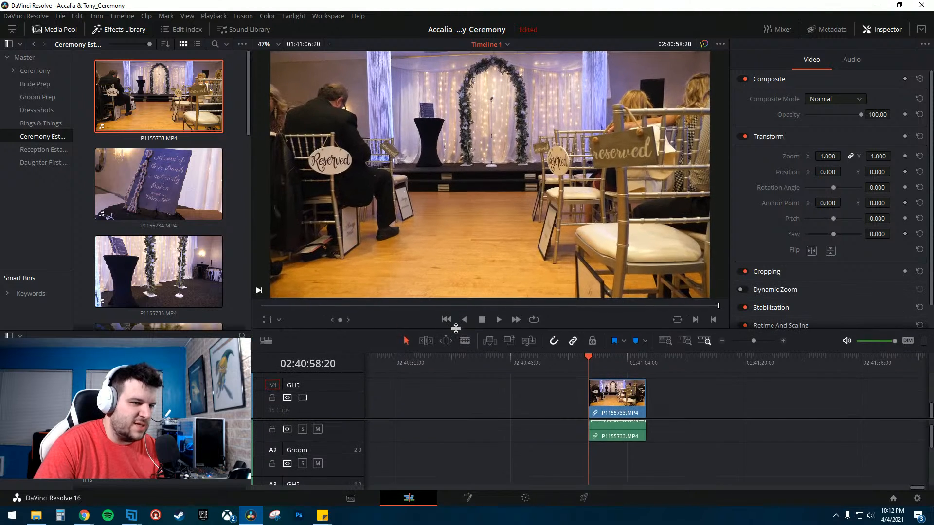
- Unlink the audio from clip P1155733.MP4 on the timeline and delete the audio portion
{"action": "left_click_drag", "start_coordinate": [552, 418], "coordinate": [545, 447]}
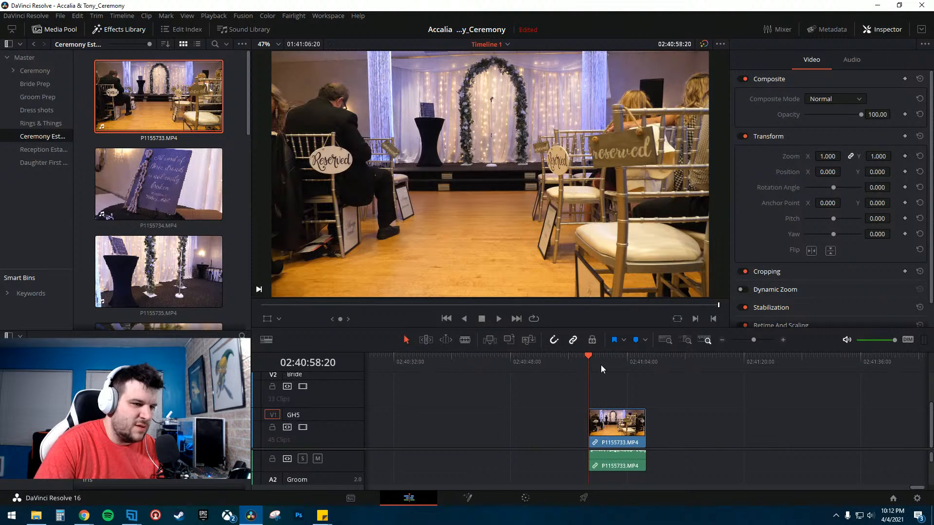
{"action": "right_click", "coordinate": [614, 459]}
{"action": "left_click", "coordinate": [645, 451]}
{"action": "left_click", "coordinate": [652, 461]}
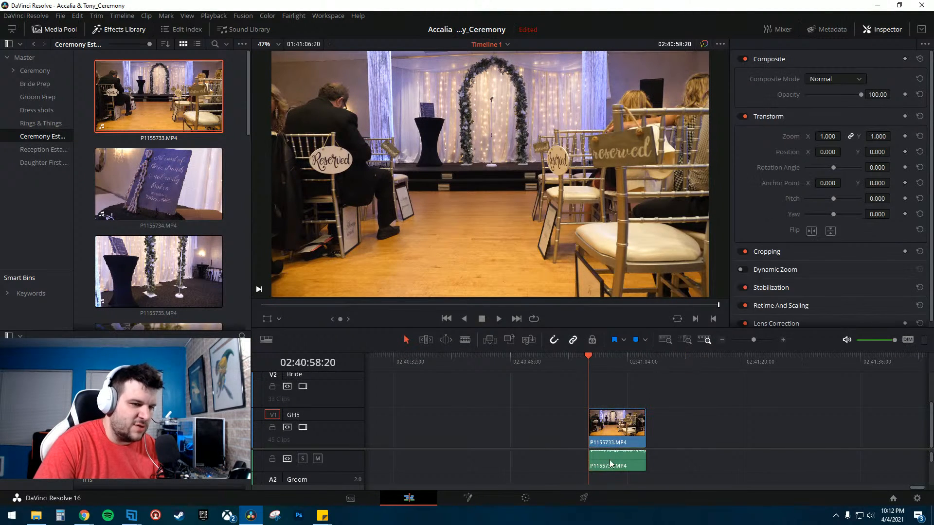
{"action": "left_click", "coordinate": [609, 459]}
{"action": "key", "text": "Delete"}
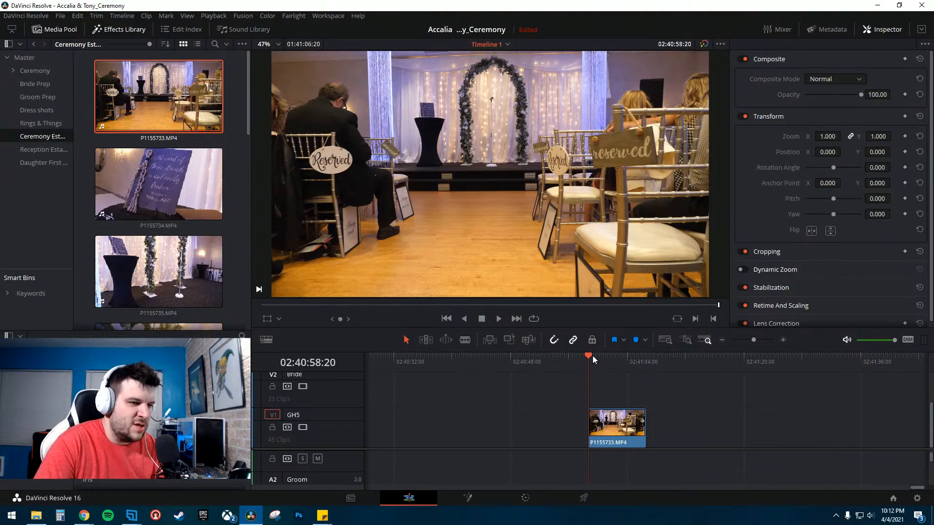
- Preview P1155733.MP4 and cut it with the Blade at the chosen playhead position
{"action": "key", "text": "space"}
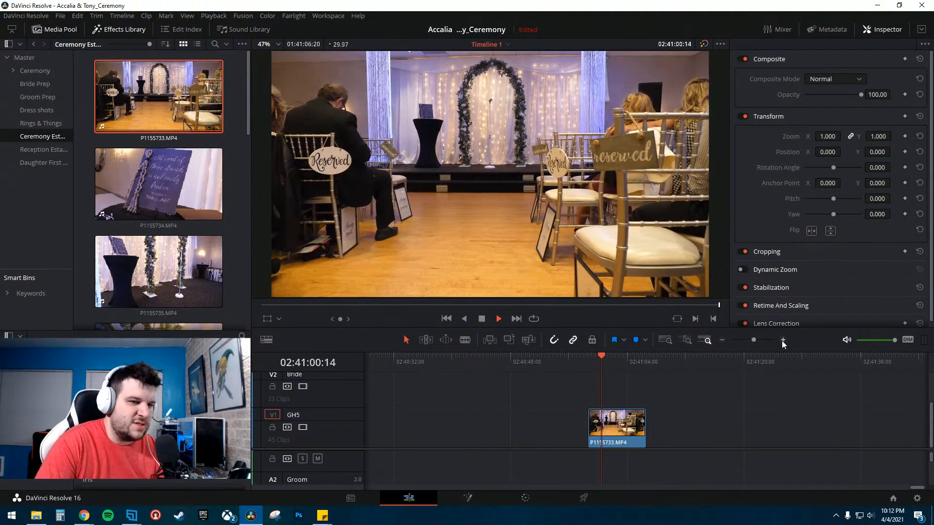
{"action": "left_click_drag", "start_coordinate": [653, 328], "coordinate": [654, 319]}
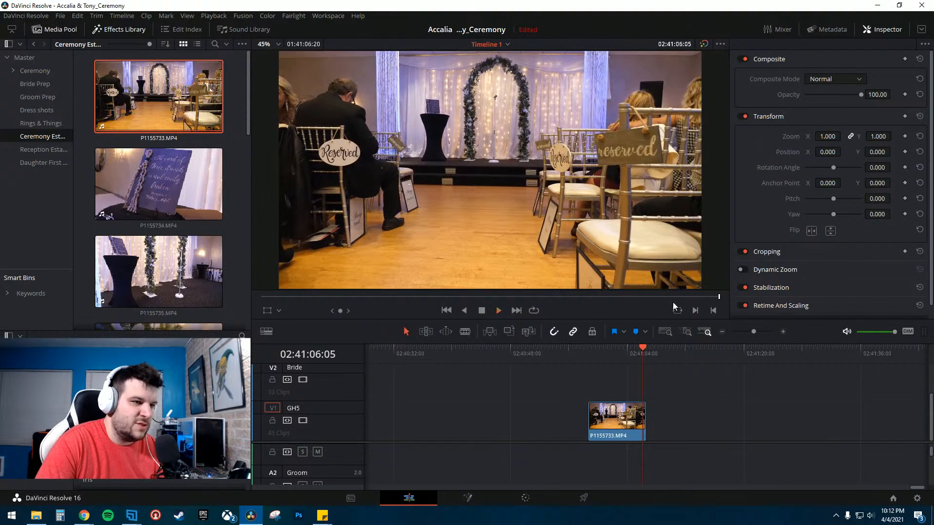
{"action": "left_click", "coordinate": [601, 352]}
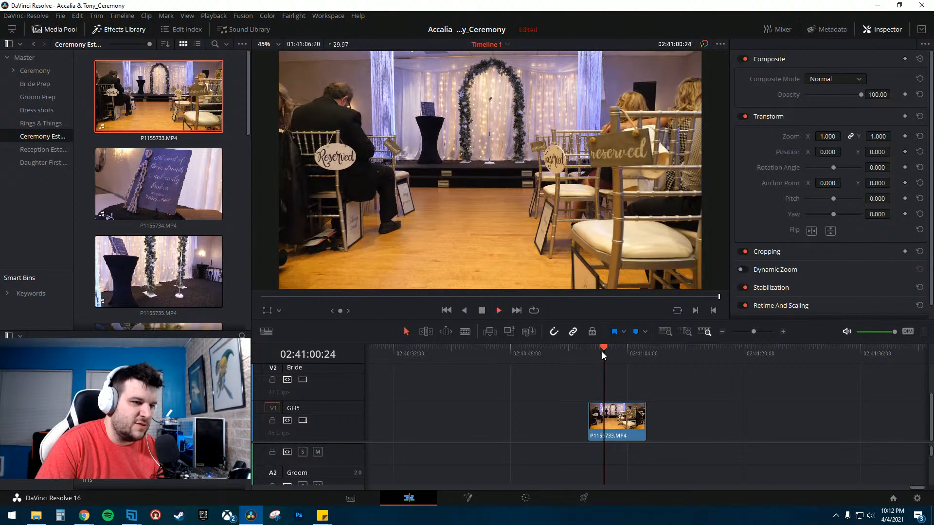
{"action": "key", "text": "space"}
{"action": "key", "text": "b"}
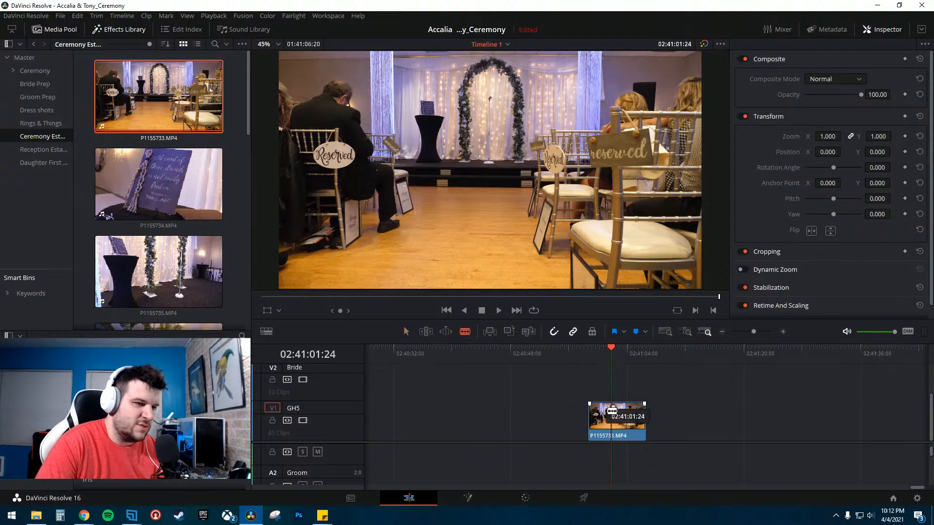
{"action": "left_click", "coordinate": [609, 417]}
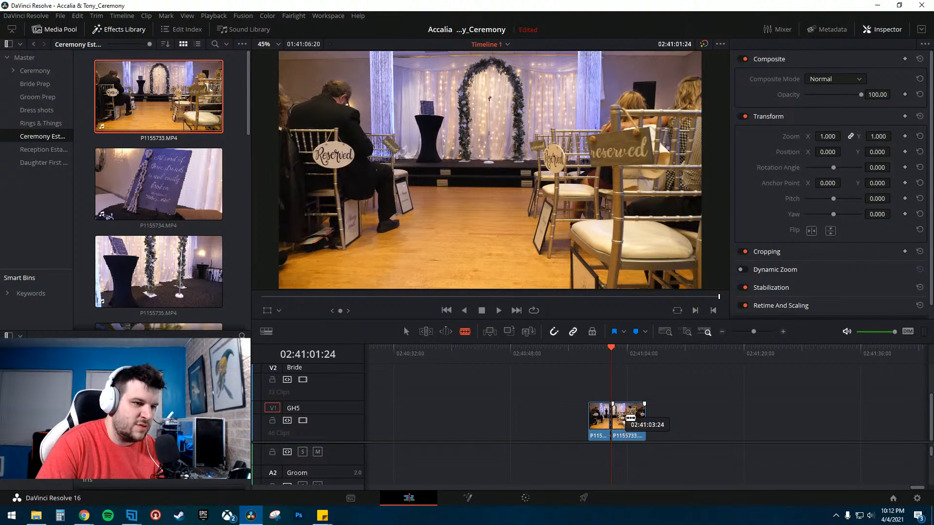
- Cut P1155733.MP4 again, move the short segment left, and delete the leftover pieces
{"action": "left_click", "coordinate": [627, 417]}
{"action": "key", "text": "a"}
{"action": "left_click_drag", "start_coordinate": [619, 417], "coordinate": [483, 419]}
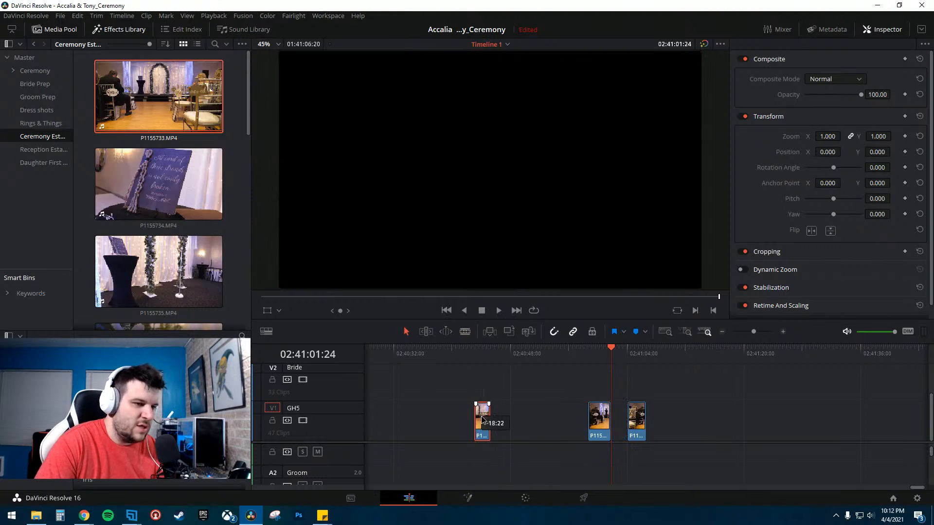
{"action": "left_click_drag", "start_coordinate": [574, 419], "coordinate": [681, 427]}
{"action": "key", "text": "Delete"}
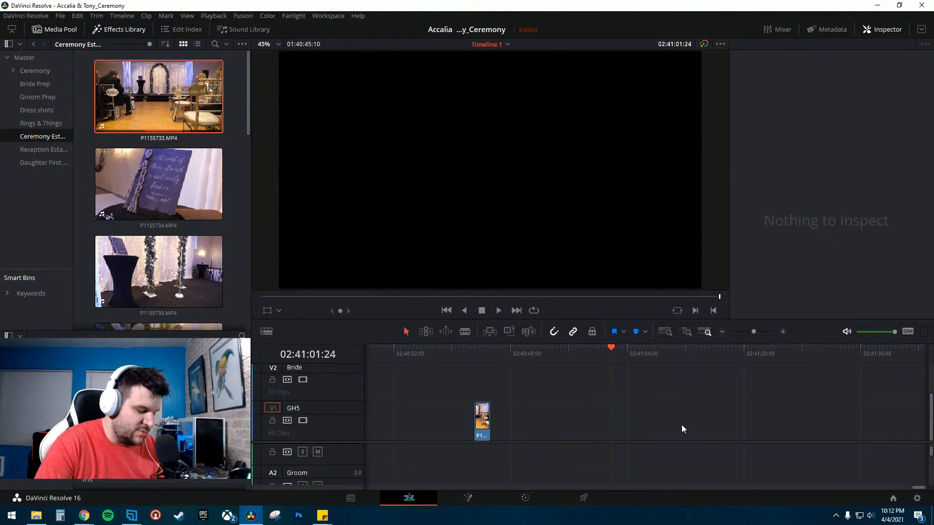
- Place clip P1155734.MP4 on the timeline, unlink its audio, and delete the audio portion
{"action": "key", "text": "Up"}
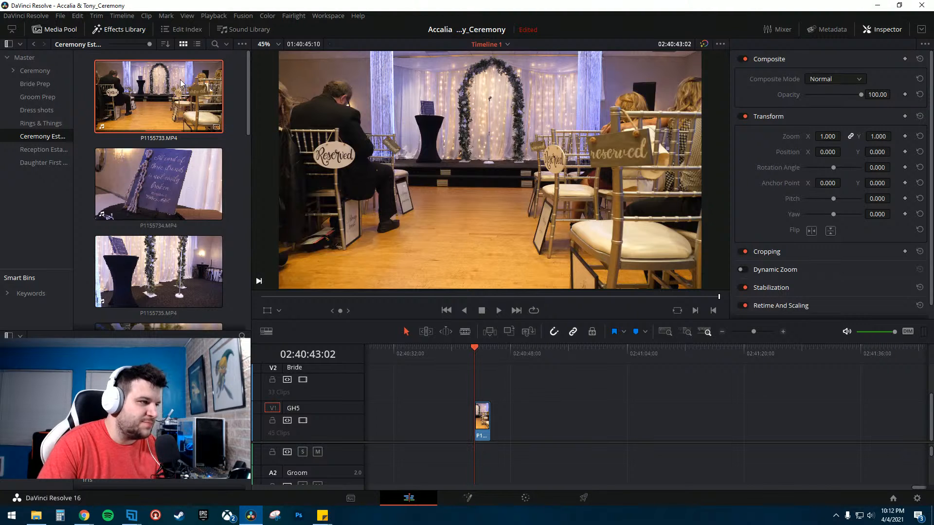
{"action": "left_click_drag", "start_coordinate": [184, 194], "coordinate": [559, 392]}
{"action": "left_click", "coordinate": [585, 456]}
{"action": "left_click", "coordinate": [620, 453]}
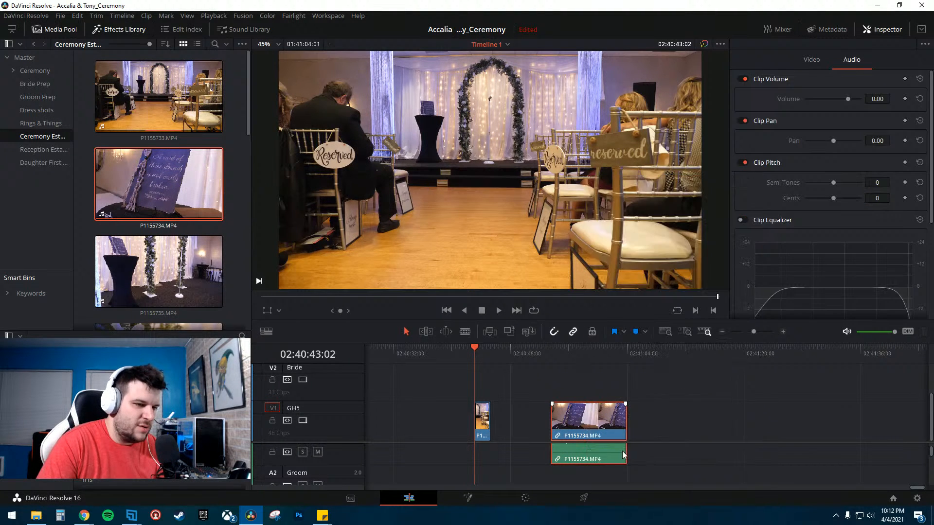
{"action": "key", "text": "ctrl+alt+l"}
{"action": "left_click", "coordinate": [641, 454]}
{"action": "left_click", "coordinate": [606, 457]}
{"action": "key", "text": "Delete"}
- Scrub through P1155734.MP4 and cut it with the Blade at the chosen point
{"action": "left_click", "coordinate": [574, 360]}
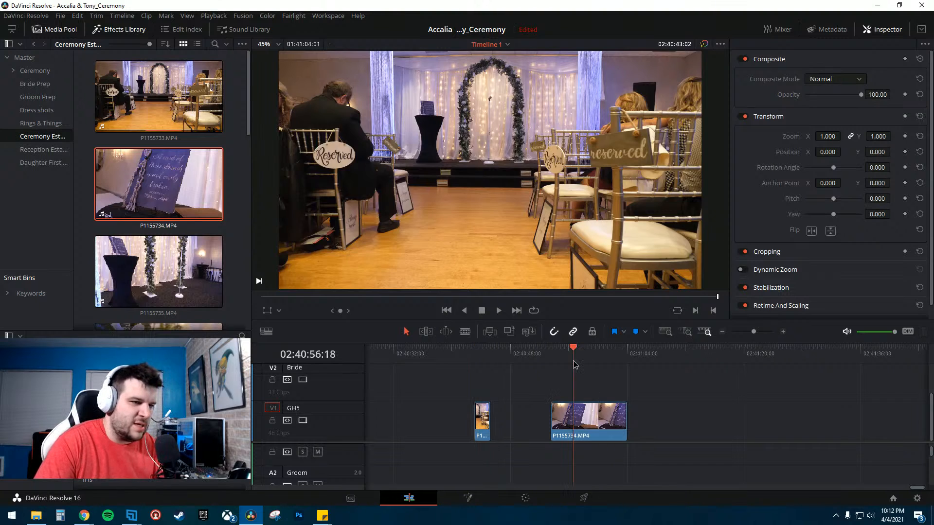
{"action": "left_click_drag", "start_coordinate": [553, 354], "coordinate": [578, 354]}
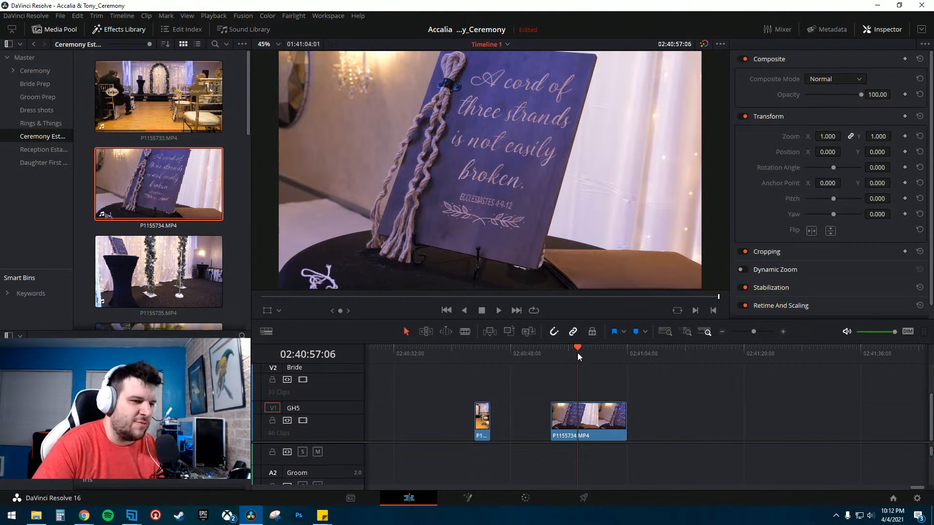
{"action": "mouse_move", "coordinate": [578, 351]}
{"action": "left_mouse_down"}
{"action": "mouse_move", "coordinate": [604, 351]}
{"action": "mouse_move", "coordinate": [587, 352]}
{"action": "left_mouse_up"}
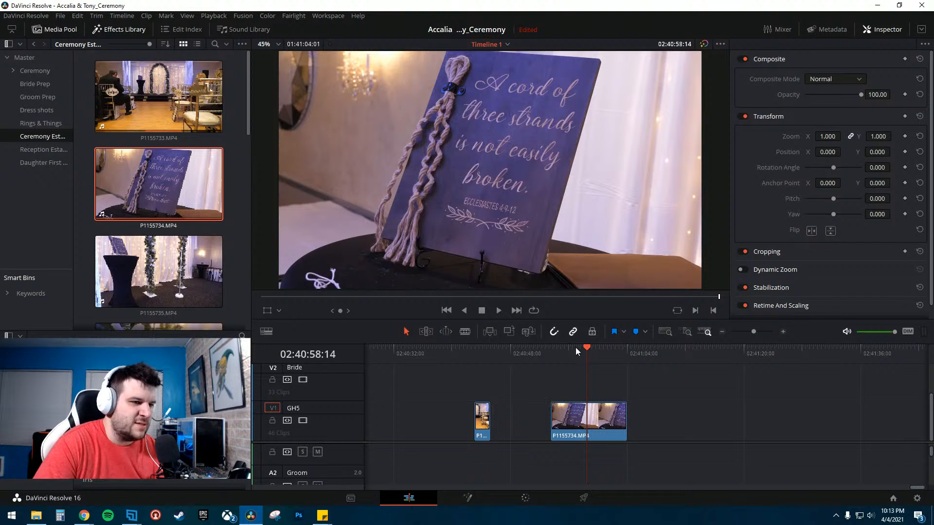
{"action": "left_click_drag", "start_coordinate": [576, 348], "coordinate": [597, 356]}
{"action": "key", "text": "b"}
{"action": "left_click", "coordinate": [602, 419]}
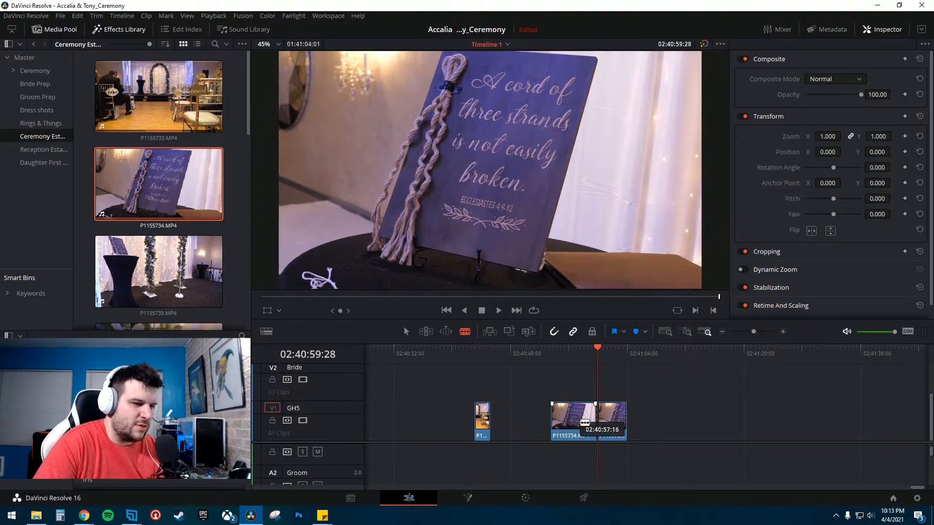
- Cut P1155734.MP4 again, move the short segment beside the first clip, and delete the rest
{"action": "left_click", "coordinate": [615, 419]}
{"action": "key", "text": "a"}
{"action": "left_click_drag", "start_coordinate": [607, 420], "coordinate": [500, 424]}
{"action": "left_click_drag", "start_coordinate": [558, 383], "coordinate": [675, 439]}
{"action": "key", "text": "Delete"}
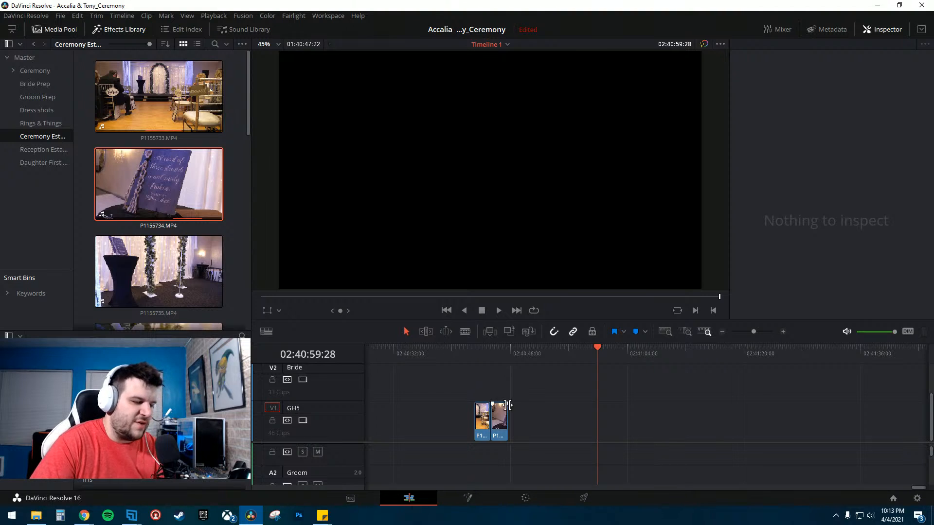
{"action": "left_click", "coordinate": [503, 425]}
{"action": "mouse_move", "coordinate": [506, 419]}
{"action": "left_mouse_down"}
{"action": "mouse_move", "coordinate": [523, 423]}
{"action": "mouse_move", "coordinate": [500, 426]}
{"action": "left_mouse_up"}
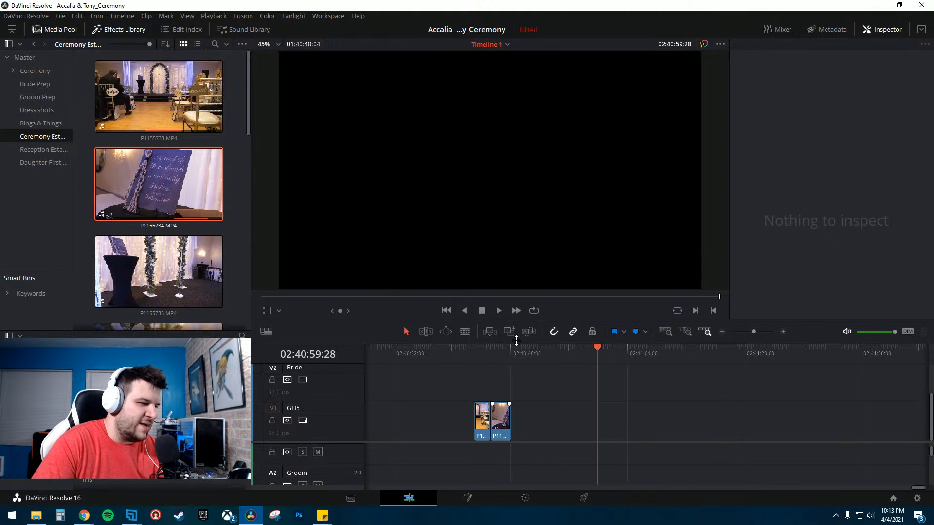
- Place clip P1155735.MP4 on the timeline and shift the second short segment to the right
{"action": "left_click_drag", "start_coordinate": [214, 273], "coordinate": [571, 423]}
{"action": "left_click", "coordinate": [581, 355]}
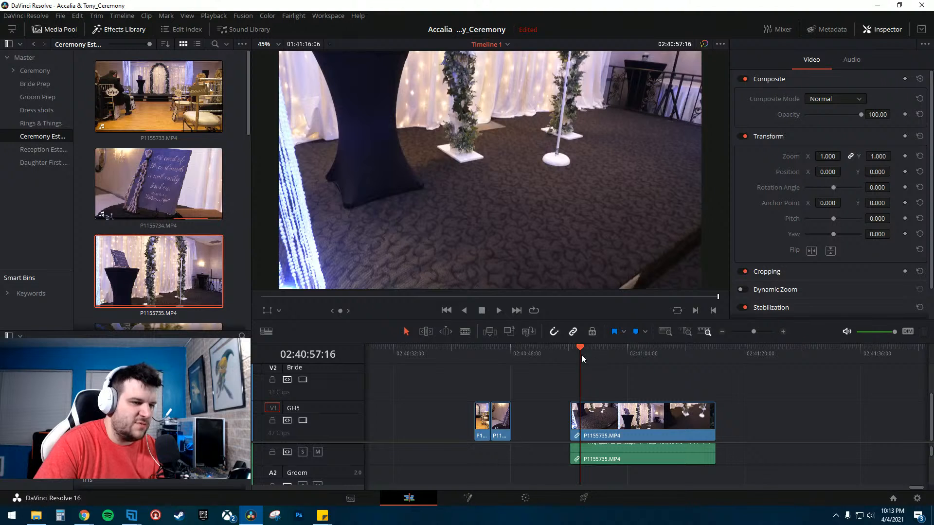
{"action": "left_click_drag", "start_coordinate": [506, 417], "coordinate": [531, 416]}
- Preview P1155735.MP4, unlink its audio, and delete the audio portion
{"action": "key", "text": "space"}
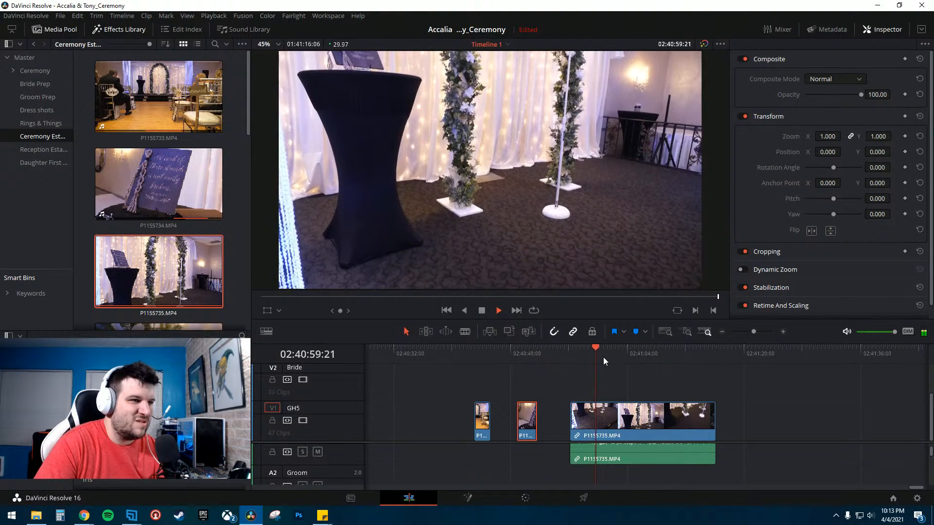
{"action": "key", "text": "space"}
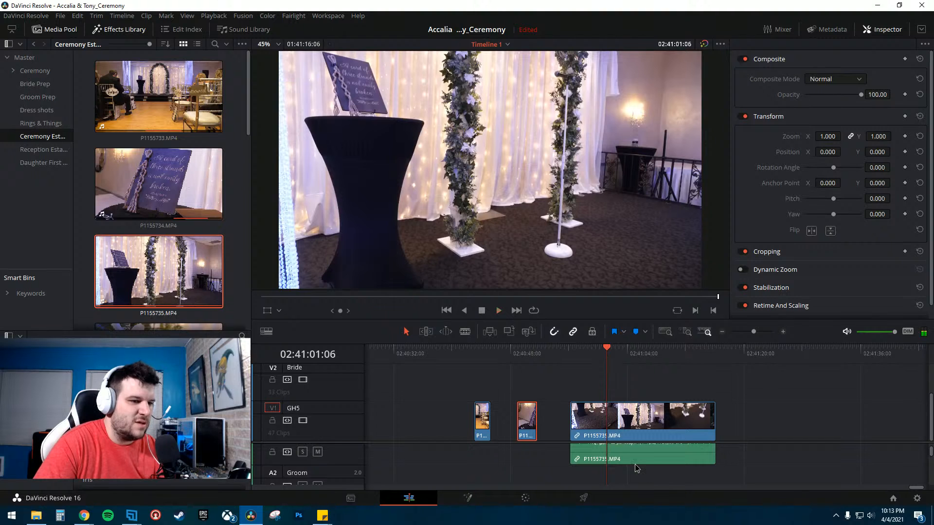
{"action": "left_click", "coordinate": [636, 461]}
{"action": "right_click", "coordinate": [636, 461]}
{"action": "left_click", "coordinate": [657, 506]}
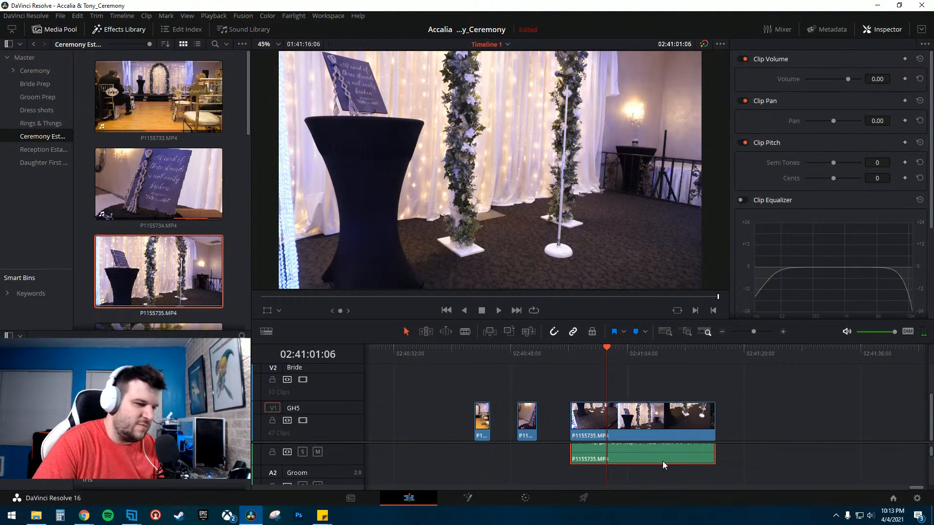
{"action": "key", "text": "Delete"}
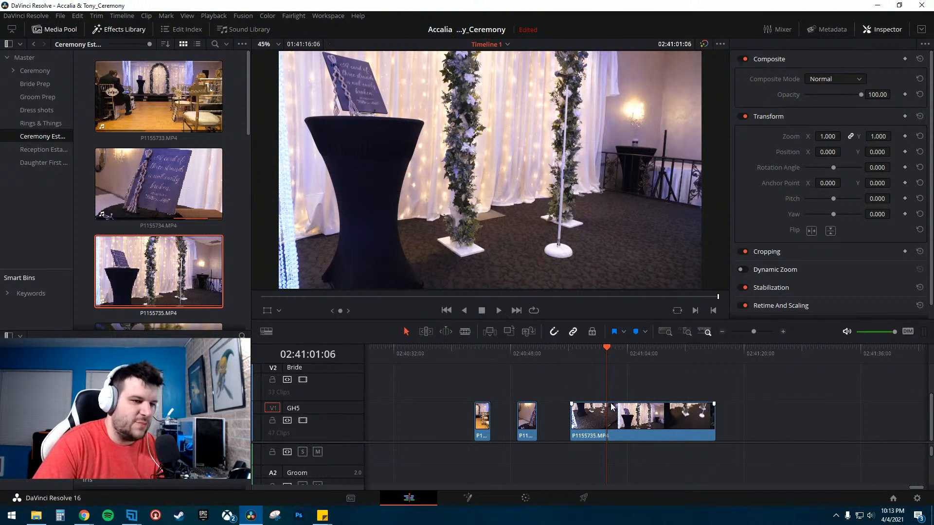
- Scrub through P1155735.MP4 and cut it with the Blade at the playhead
{"action": "left_click_drag", "start_coordinate": [597, 351], "coordinate": [643, 357]}
{"action": "left_click", "coordinate": [583, 351]}
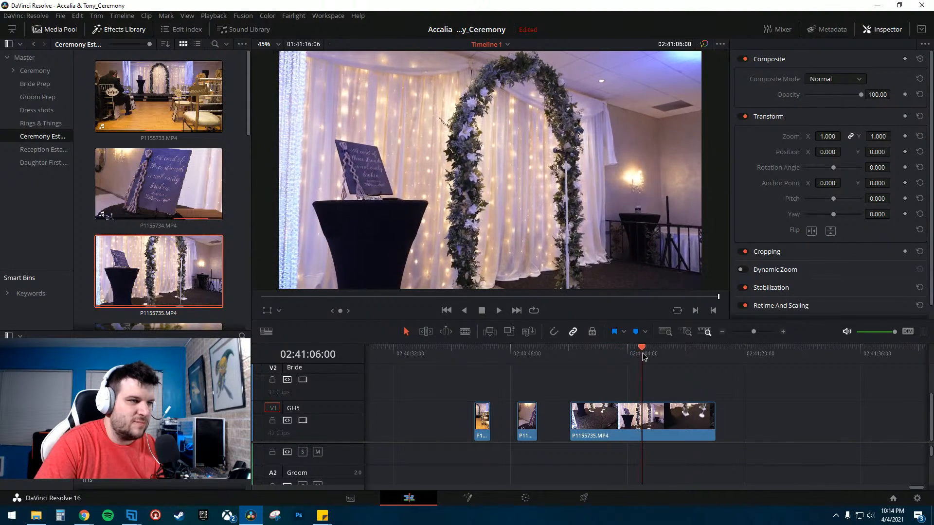
{"action": "key", "text": "b"}
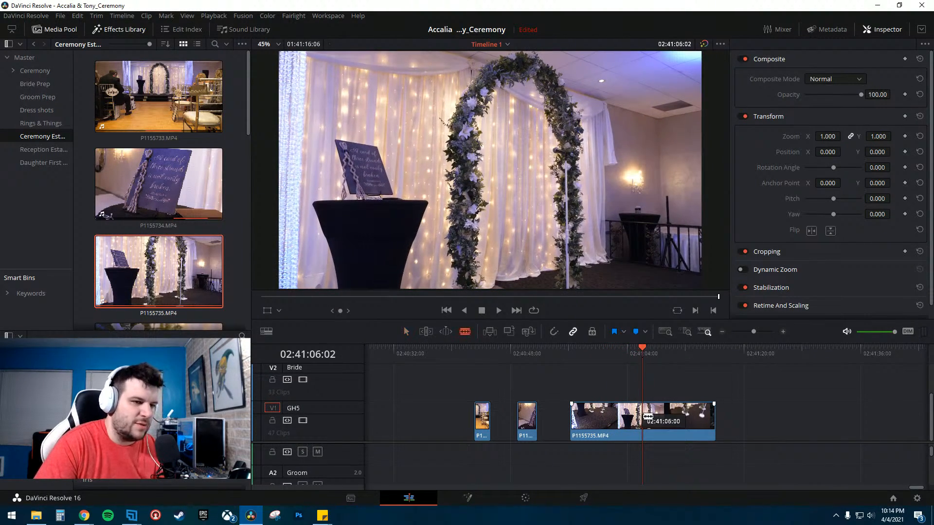
{"action": "left_click", "coordinate": [642, 419]}
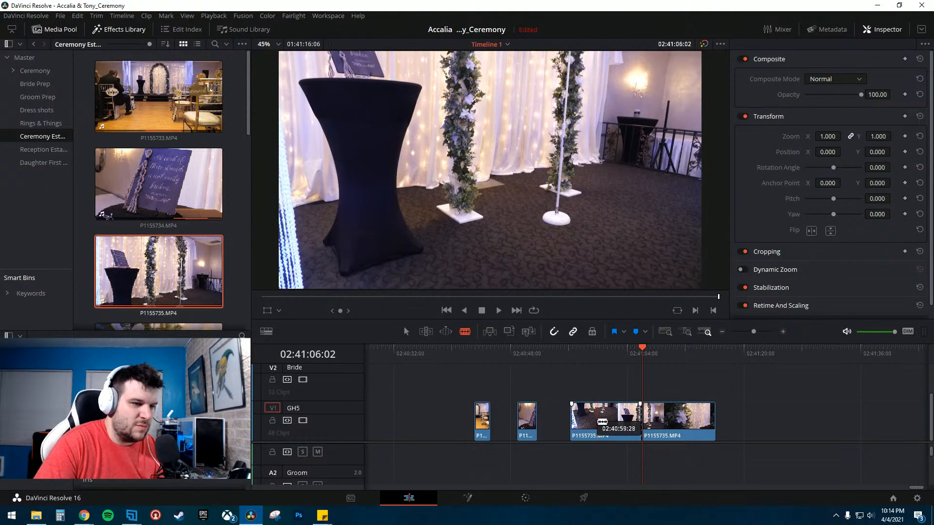
- Split P1155735.MP4 once more and delete its opening piece
{"action": "left_click", "coordinate": [597, 421]}
{"action": "key", "text": "a"}
{"action": "left_click", "coordinate": [588, 422]}
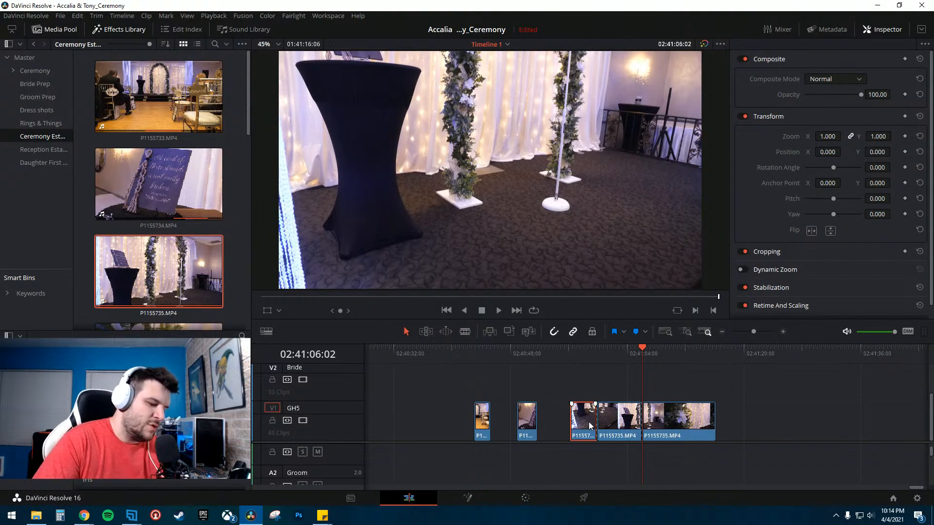
{"action": "key", "text": "BackSpace"}
- Rearrange the short clip segments so they sit together at the start of the sequence
{"action": "left_click_drag", "start_coordinate": [666, 421], "coordinate": [728, 421]}
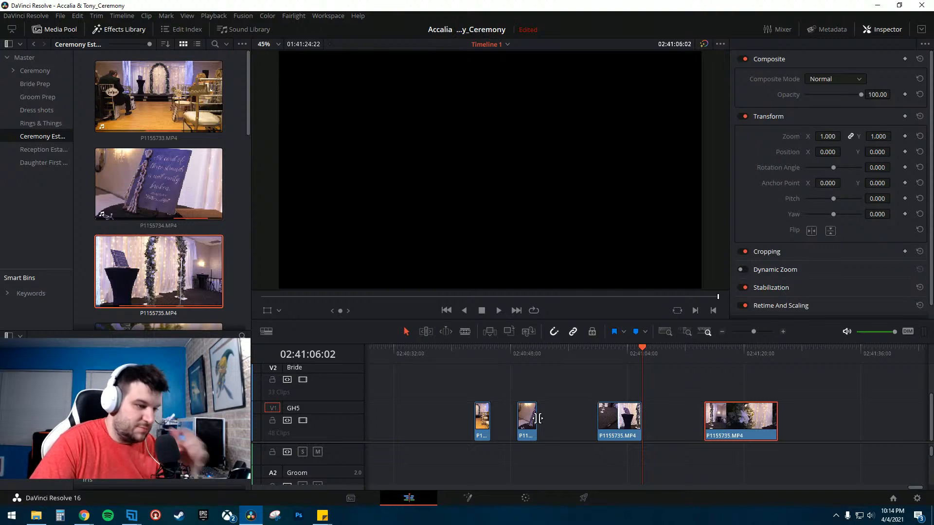
{"action": "left_click_drag", "start_coordinate": [531, 417], "coordinate": [511, 419]}
{"action": "left_click", "coordinate": [494, 357]}
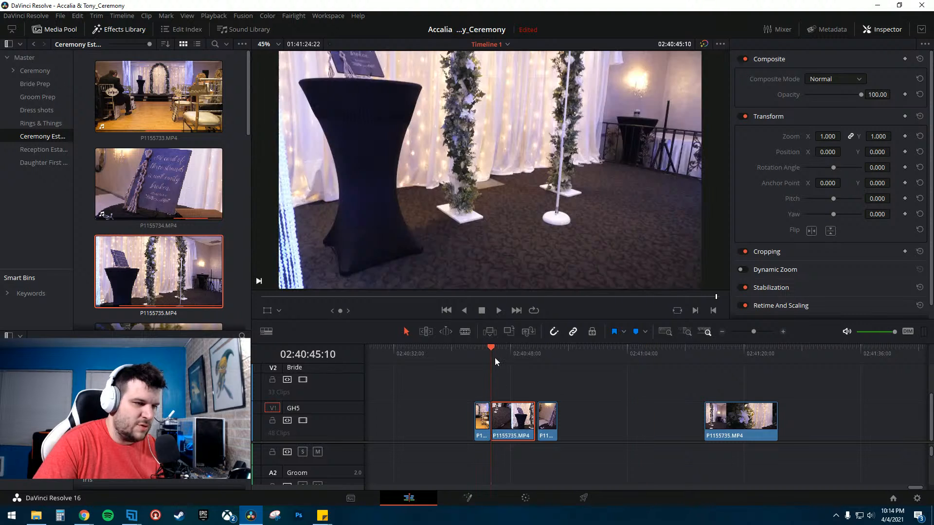
{"action": "key", "text": "space"}
{"action": "left_click", "coordinate": [534, 350]}
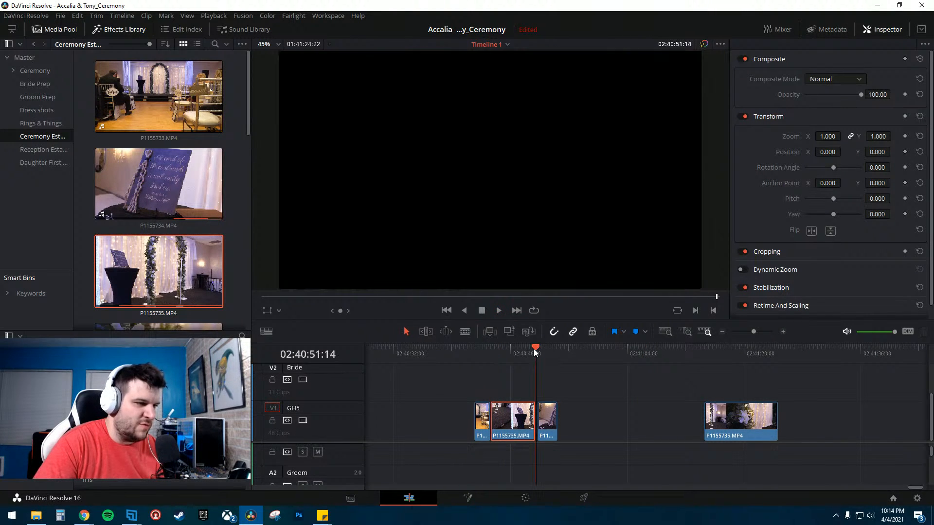
{"action": "left_click", "coordinate": [546, 415]}
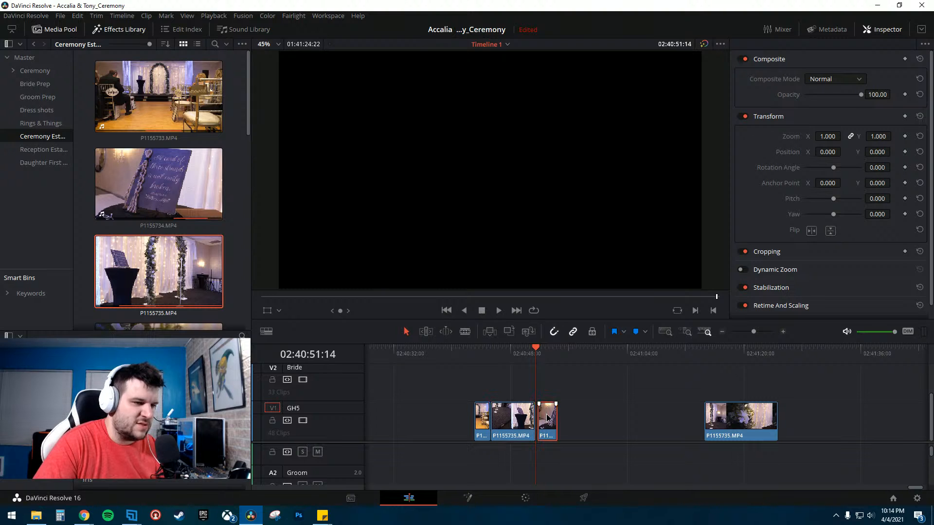
{"action": "left_click_drag", "start_coordinate": [545, 417], "coordinate": [542, 417]}
- Move the last P1155735.MP4 segment left toward the opening clips and preview it
{"action": "left_click", "coordinate": [624, 417]}
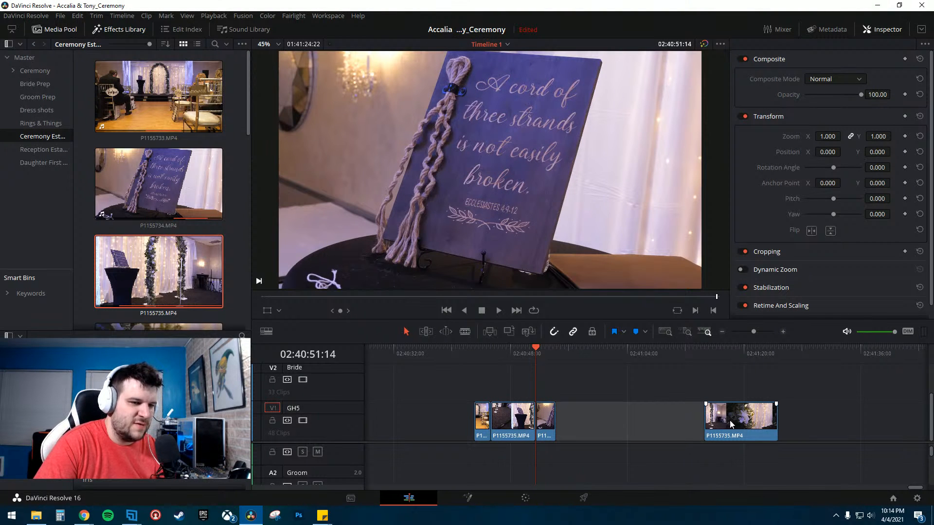
{"action": "left_click_drag", "start_coordinate": [731, 424], "coordinate": [645, 424]}
{"action": "left_click", "coordinate": [626, 358]}
{"action": "left_click_drag", "start_coordinate": [626, 357], "coordinate": [675, 364]}
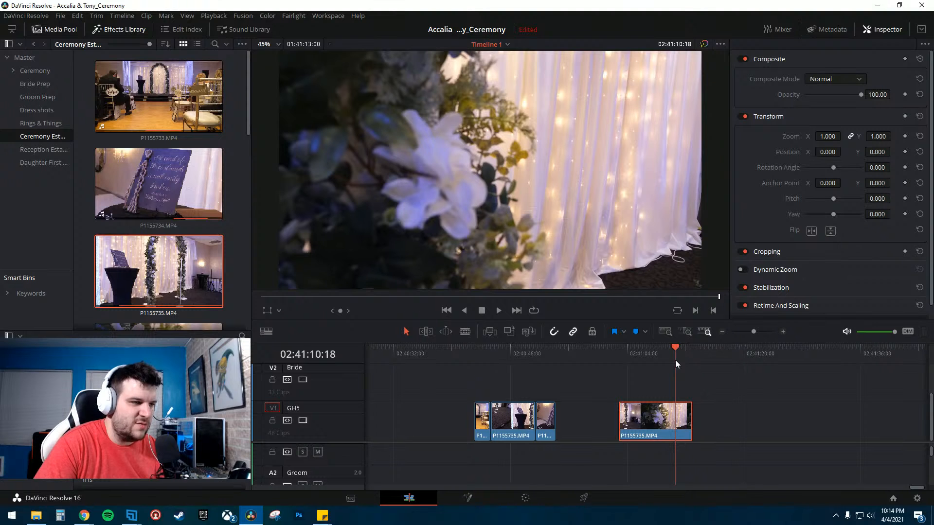
{"action": "key", "text": "space"}
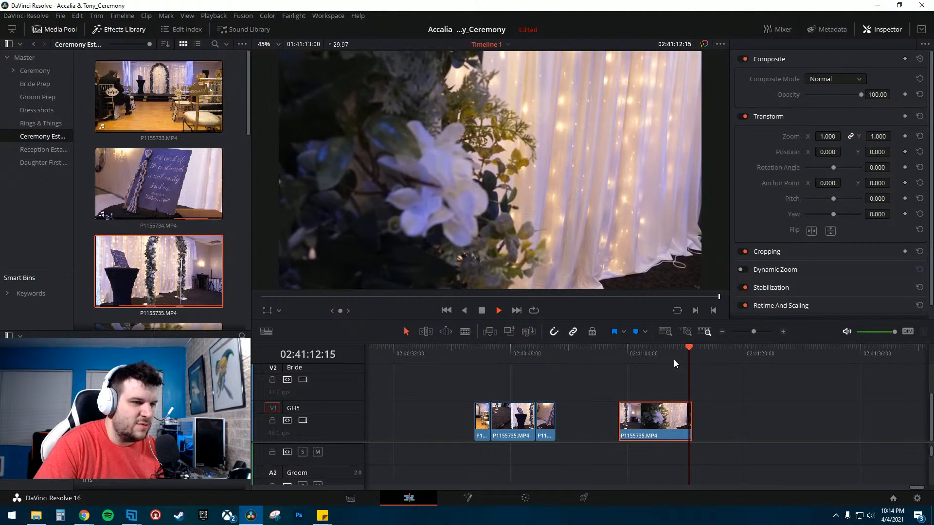
{"action": "scroll", "coordinate": [225, 266], "scroll_direction": "down", "scroll_amount": 1}
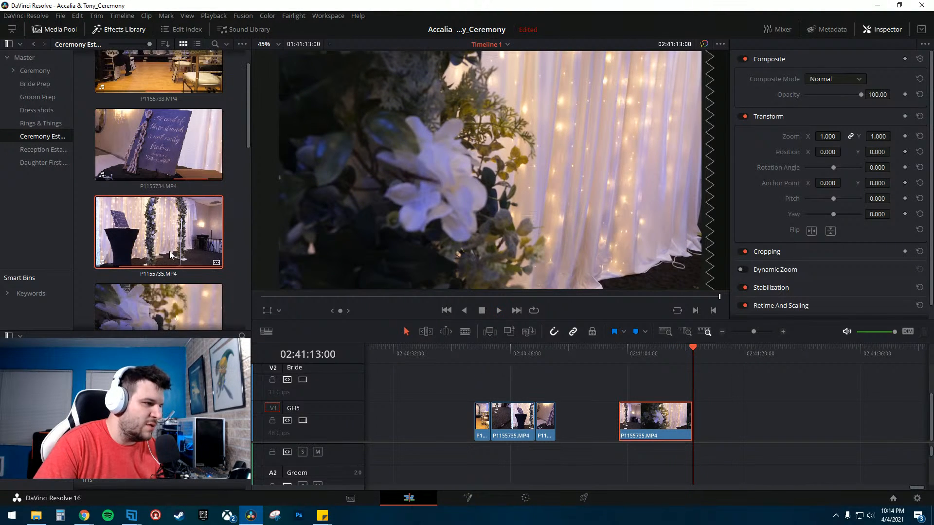
- Delete the trailing P1155735.MP4 segment from the timeline
{"action": "key", "text": "Delete"}
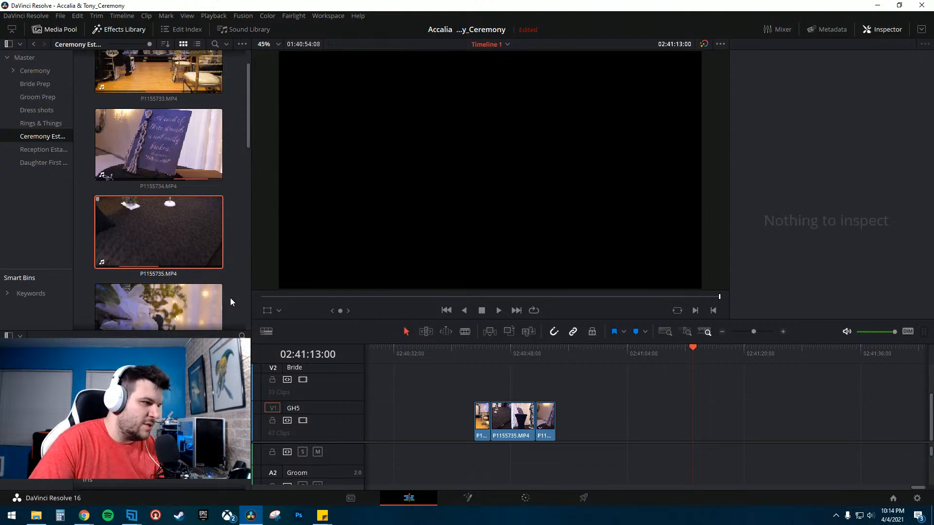
- Add P1155736.MP4 to the timeline after the opening clips, unlink it and delete its audio
{"action": "left_click_drag", "start_coordinate": [166, 308], "coordinate": [621, 410]}
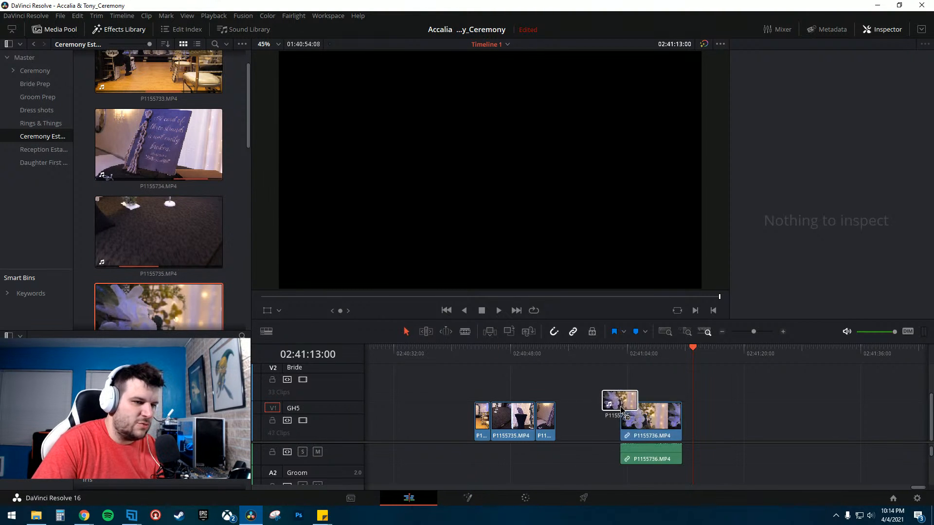
{"action": "right_click", "coordinate": [648, 456]}
{"action": "left_click", "coordinate": [588, 462]}
{"action": "left_click", "coordinate": [652, 459]}
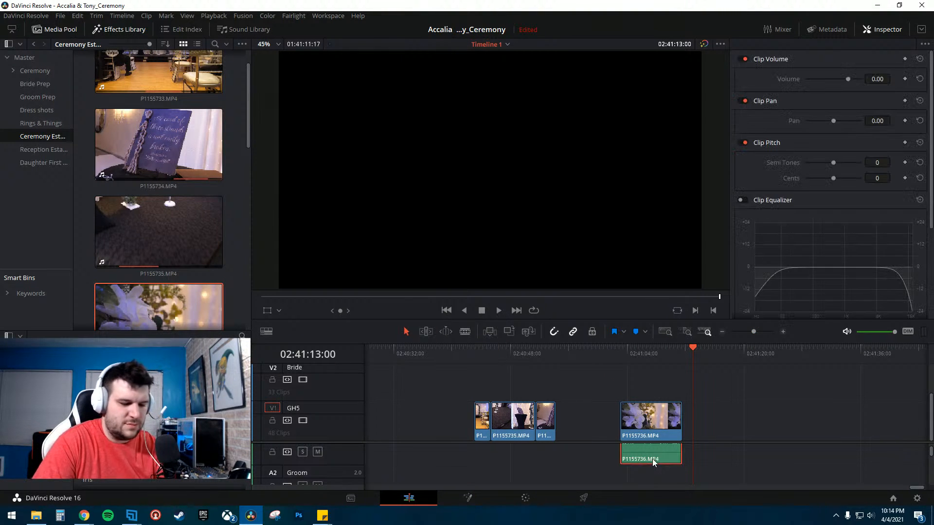
{"action": "key", "text": "Delete"}
- Preview the sequence and P1155736.MP4 from several playhead positions
{"action": "left_click", "coordinate": [628, 354]}
{"action": "key", "text": "space"}
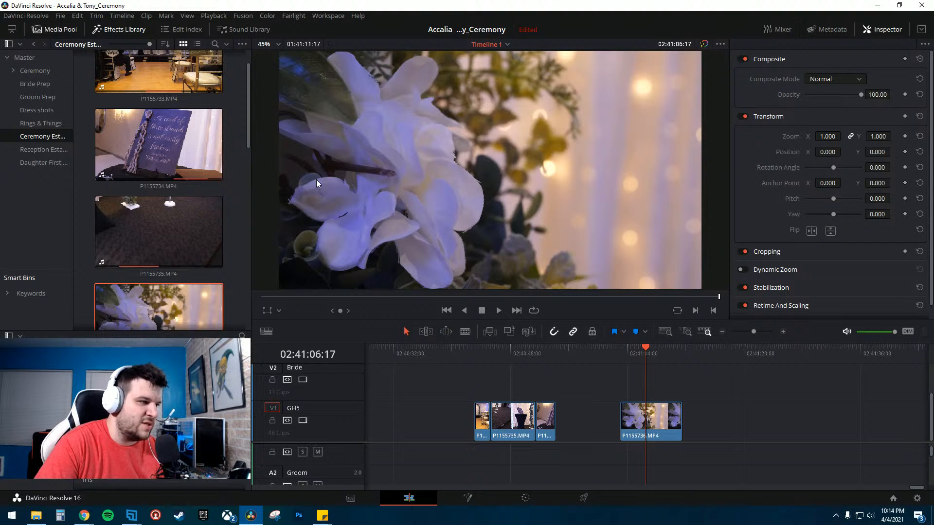
{"action": "left_click", "coordinate": [514, 359]}
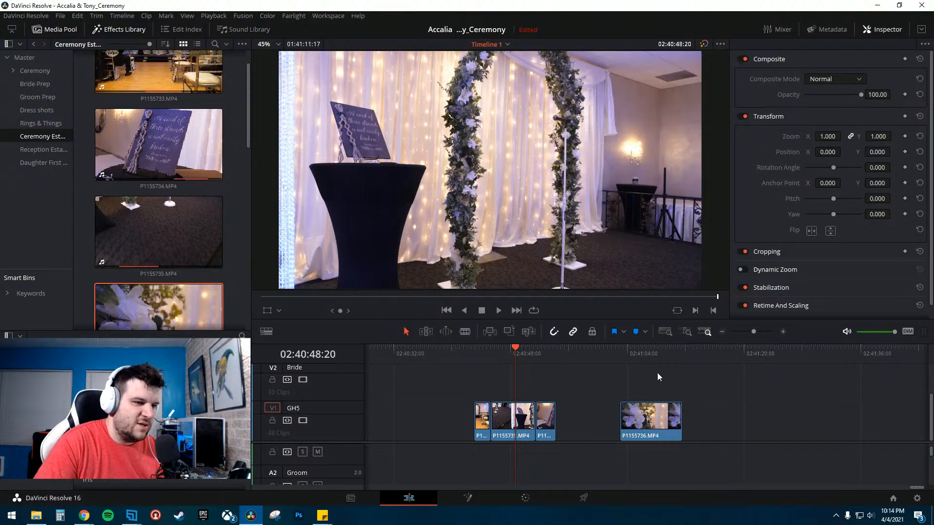
{"action": "left_click", "coordinate": [640, 358]}
{"action": "key", "text": "space"}
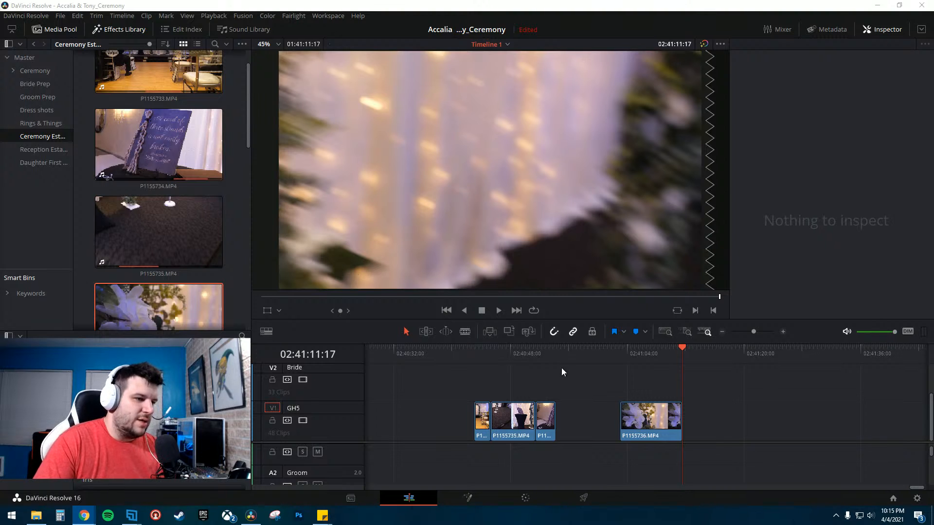
{"action": "left_click", "coordinate": [628, 348]}
{"action": "key", "text": "space"}
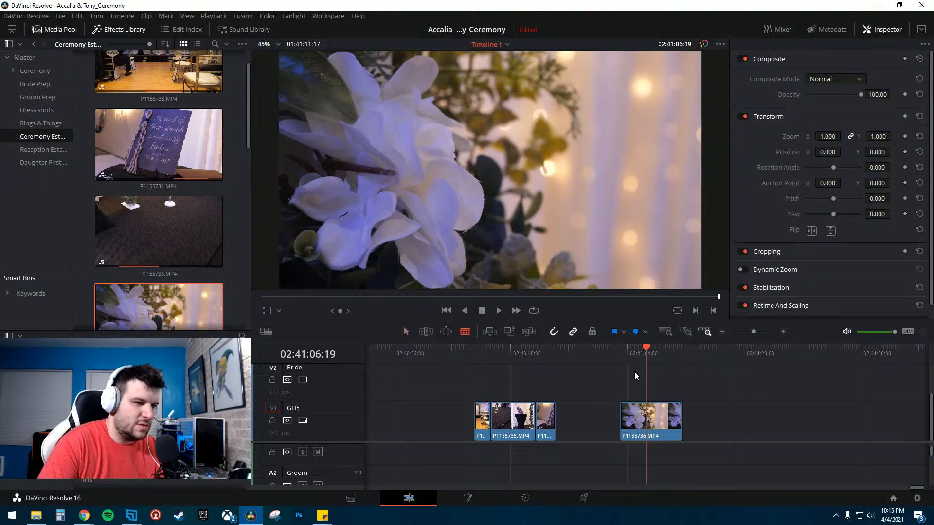
- Cut P1155736.MP4 down to a short segment with the Blade and move it beside the opening clips
{"action": "key", "text": "b"}
{"action": "key", "text": "space"}
{"action": "left_click", "coordinate": [650, 423]}
{"action": "left_click", "coordinate": [640, 426]}
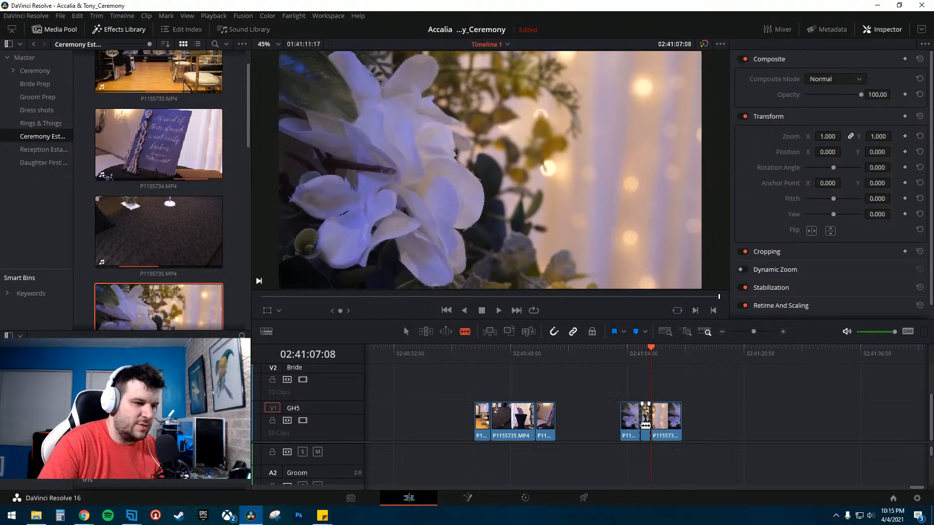
{"action": "key", "text": "Delete"}
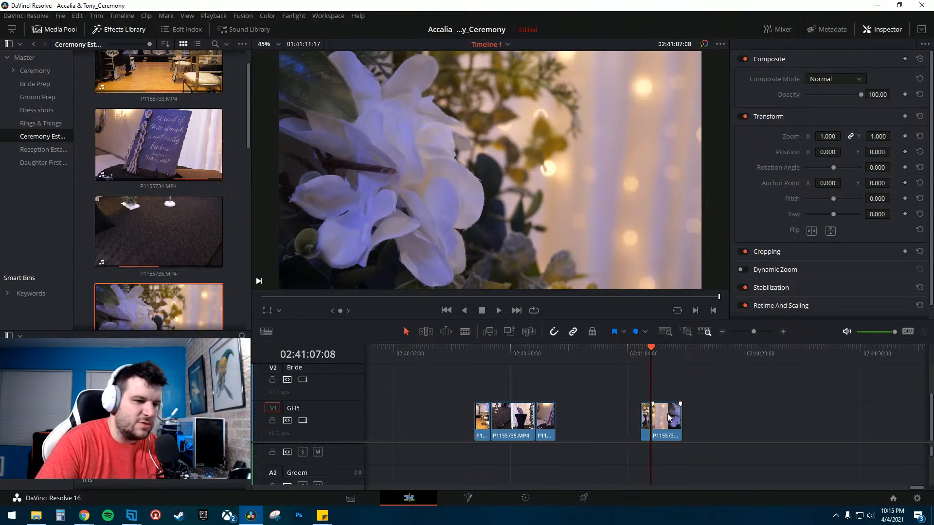
{"action": "left_click", "coordinate": [655, 420]}
{"action": "key", "text": "Delete"}
{"action": "left_click_drag", "start_coordinate": [643, 419], "coordinate": [558, 421]}
- Add P1155738.MP4 and P1155739.MP4 from the media pool to the timeline and preview them
{"action": "scroll", "coordinate": [162, 244], "scroll_direction": "down", "scroll_amount": 3}
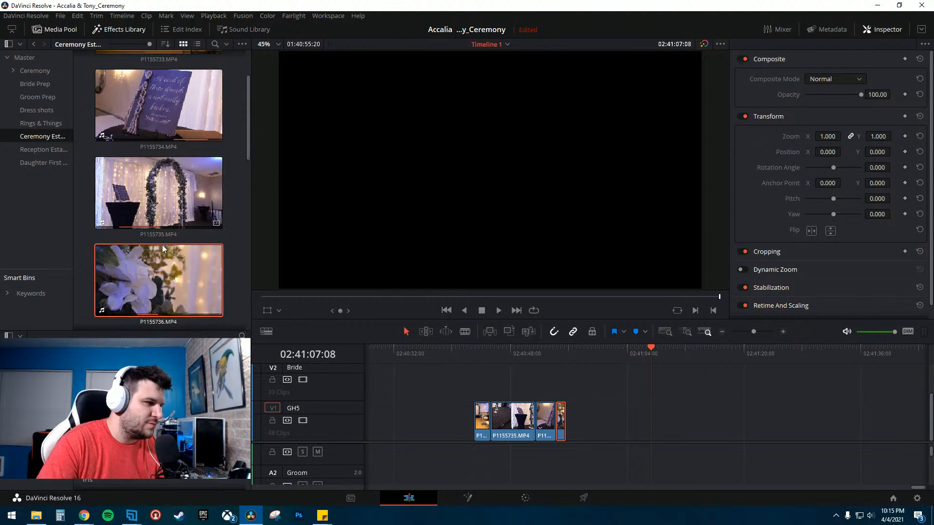
{"action": "scroll", "coordinate": [153, 290], "scroll_direction": "down", "scroll_amount": 2}
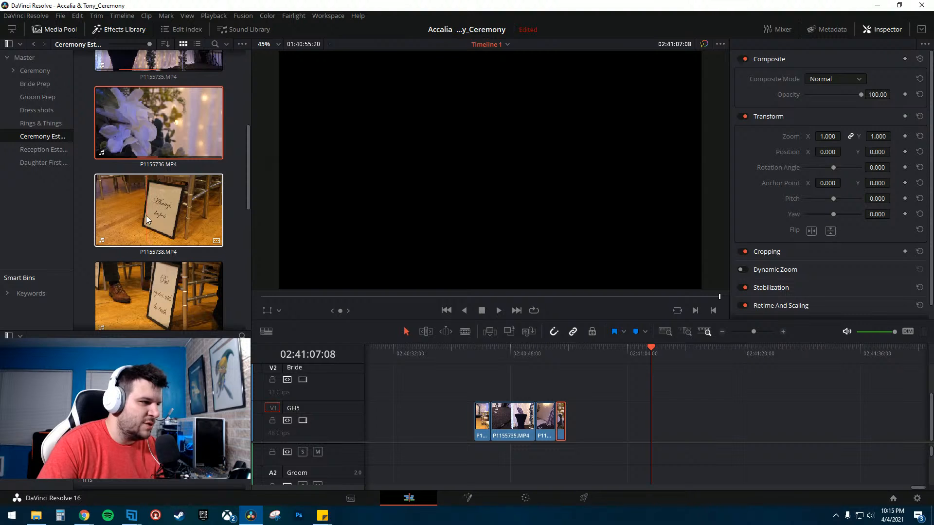
{"action": "left_click_drag", "start_coordinate": [146, 214], "coordinate": [650, 425]}
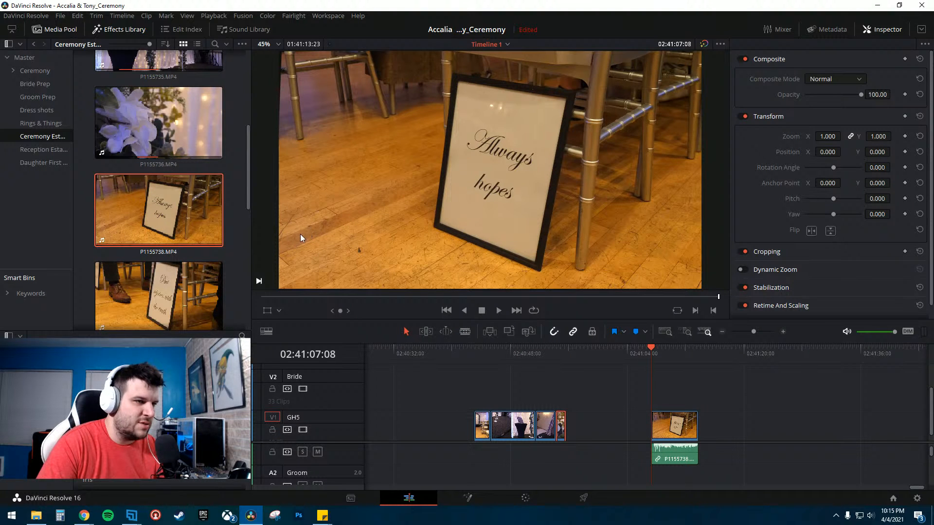
{"action": "left_click_drag", "start_coordinate": [147, 292], "coordinate": [597, 431]}
{"action": "key", "text": "Up"}
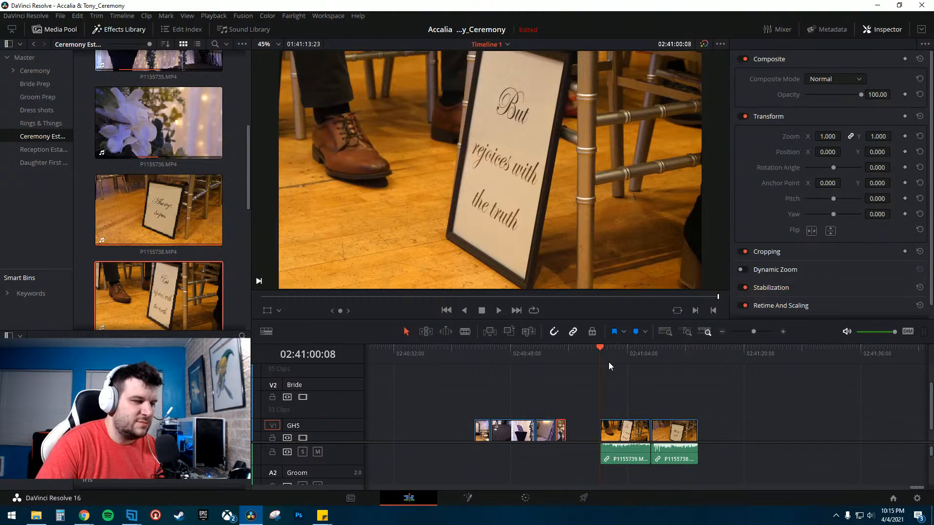
{"action": "key", "text": "space"}
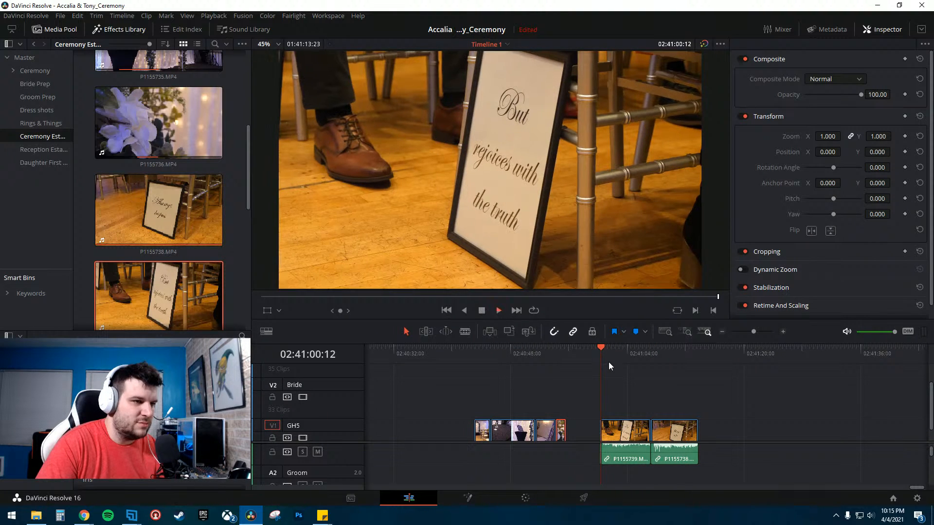
{"action": "key", "text": "space"}
- Unlink the audio of P1155739.MP4 and P1155738.MP4 and delete both audio clips
{"action": "left_click", "coordinate": [629, 451]}
{"action": "right_click", "coordinate": [628, 450]}
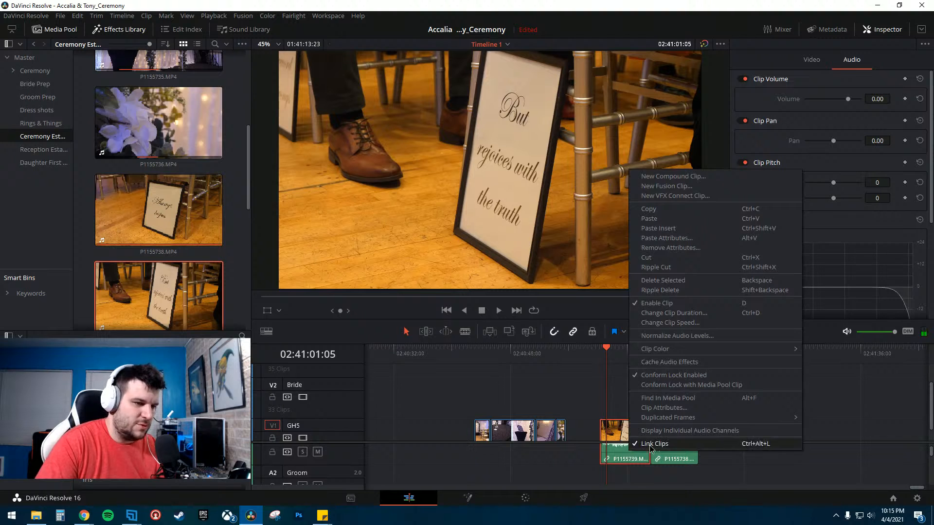
{"action": "left_click", "coordinate": [632, 445]}
{"action": "right_click", "coordinate": [690, 453]}
{"action": "left_click", "coordinate": [694, 448]}
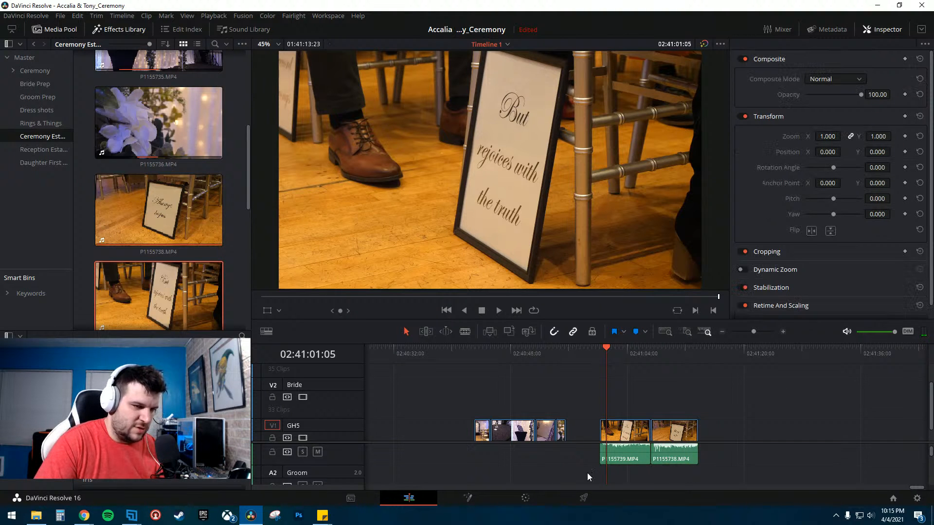
{"action": "left_click_drag", "start_coordinate": [588, 464], "coordinate": [805, 481]}
{"action": "left_click", "coordinate": [726, 467]}
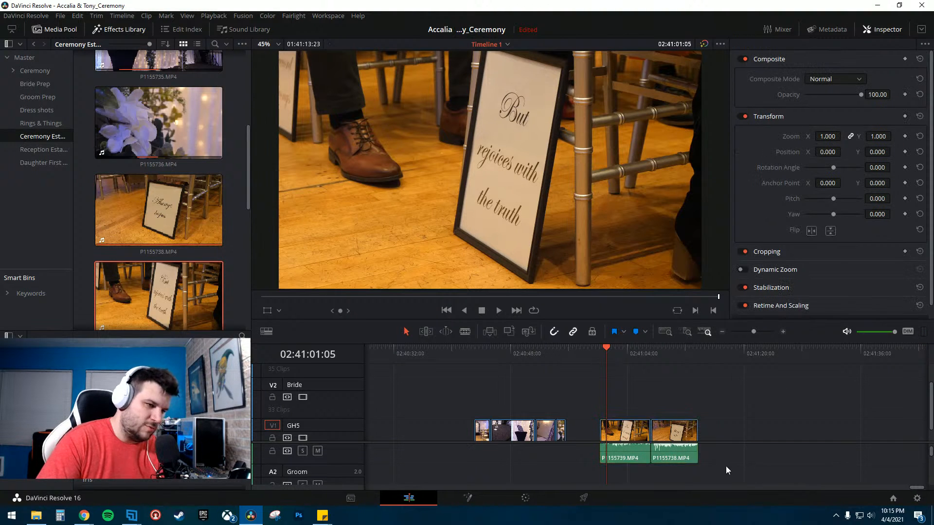
{"action": "left_click", "coordinate": [673, 460]}
{"action": "left_click_drag", "start_coordinate": [564, 458], "coordinate": [626, 460]}
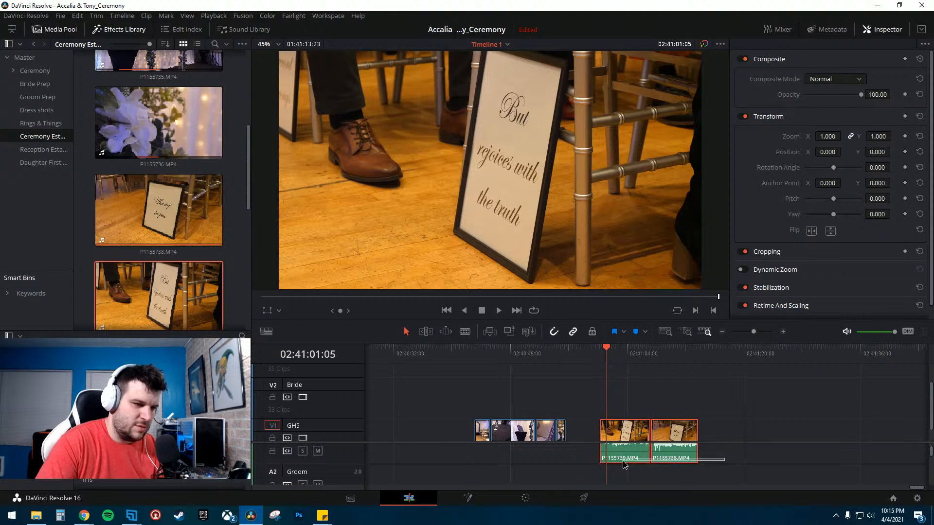
{"action": "left_click", "coordinate": [676, 457]}
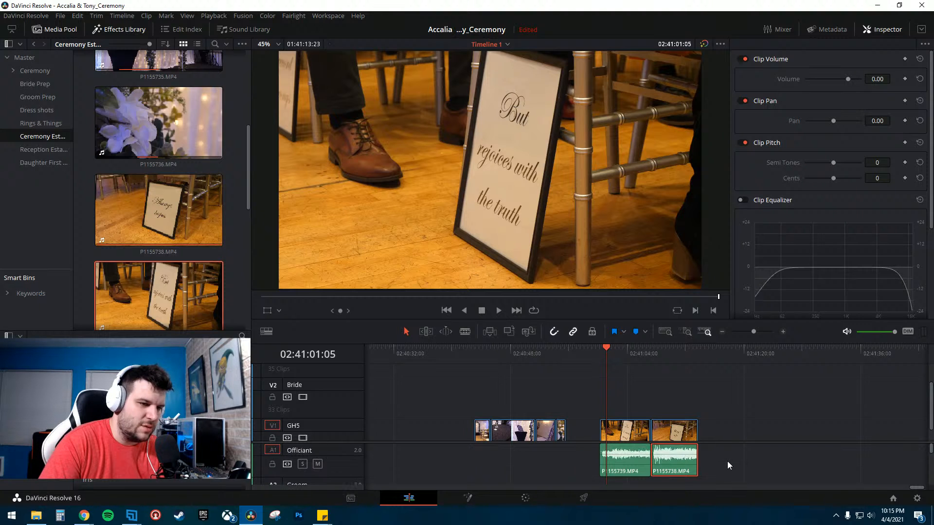
{"action": "key", "text": "Delete"}
{"action": "left_click", "coordinate": [640, 461]}
{"action": "mouse_move", "coordinate": [577, 456]}
{"action": "left_mouse_down"}
{"action": "mouse_move", "coordinate": [612, 463]}
{"action": "mouse_move", "coordinate": [592, 462]}
{"action": "left_mouse_up"}
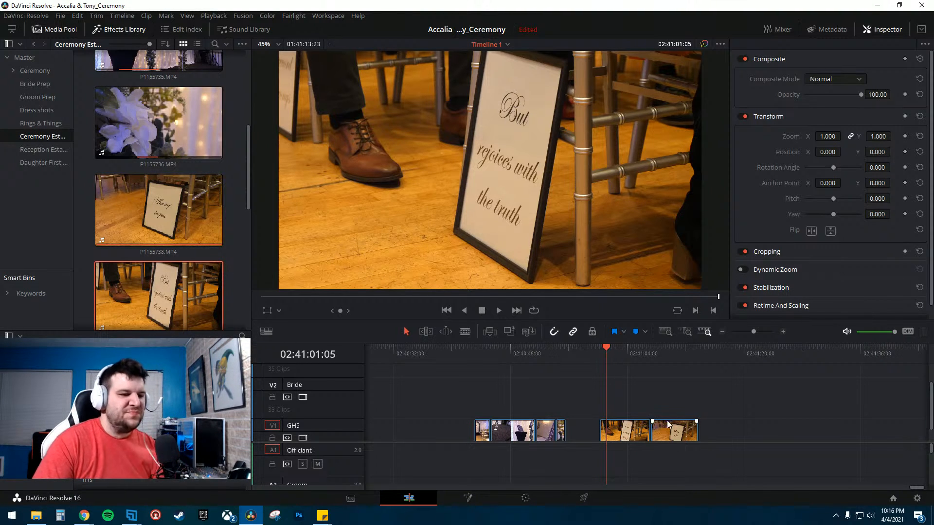
- Blade off the opening of P1155739.MP4, delete it, and slide P1155738.MP4 left against it
{"action": "key", "text": "space"}
{"action": "left_click", "coordinate": [662, 357]}
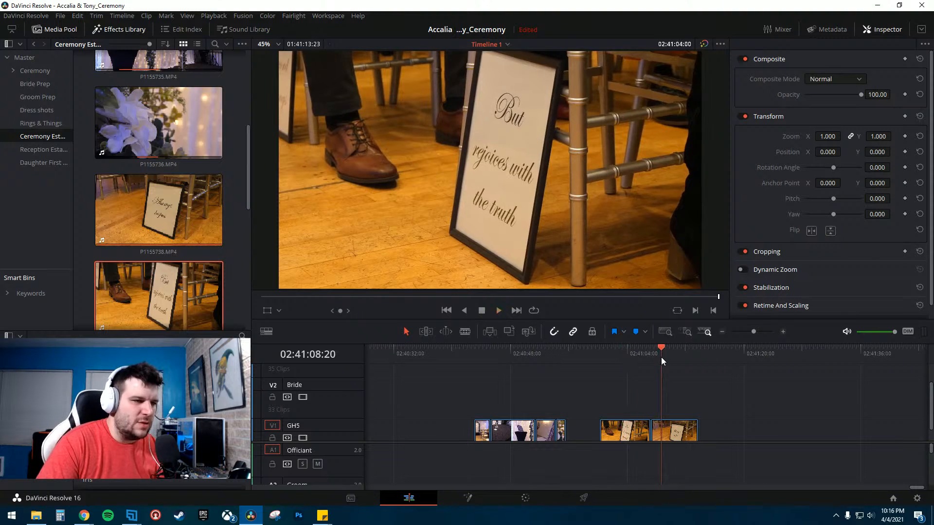
{"action": "left_click", "coordinate": [626, 352]}
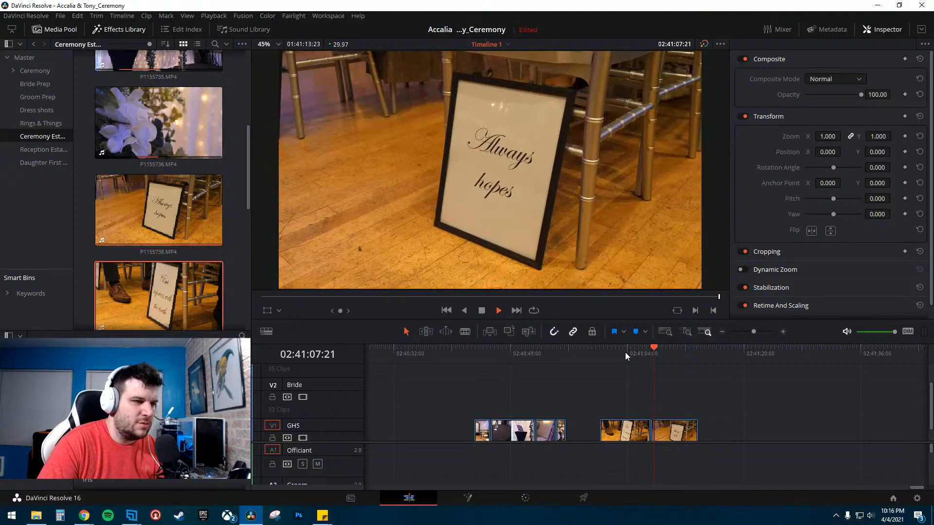
{"action": "left_click", "coordinate": [622, 355]}
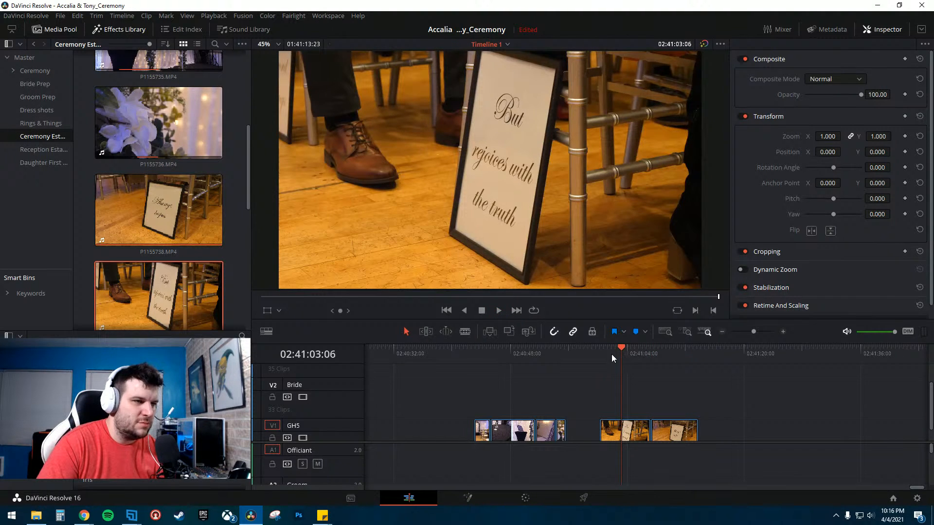
{"action": "left_click", "coordinate": [616, 355]}
{"action": "scroll", "coordinate": [117, 292], "scroll_direction": "down", "scroll_amount": 3}
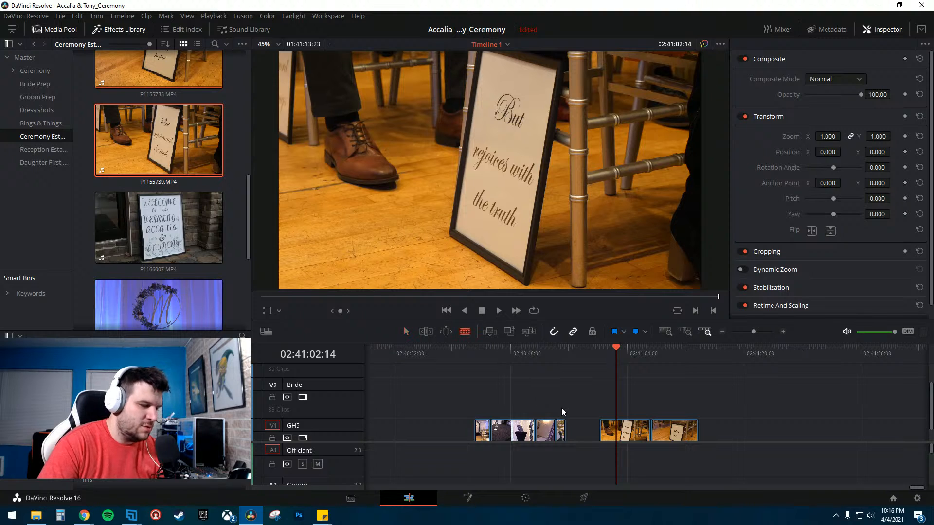
{"action": "key", "text": "b"}
{"action": "left_click", "coordinate": [616, 433]}
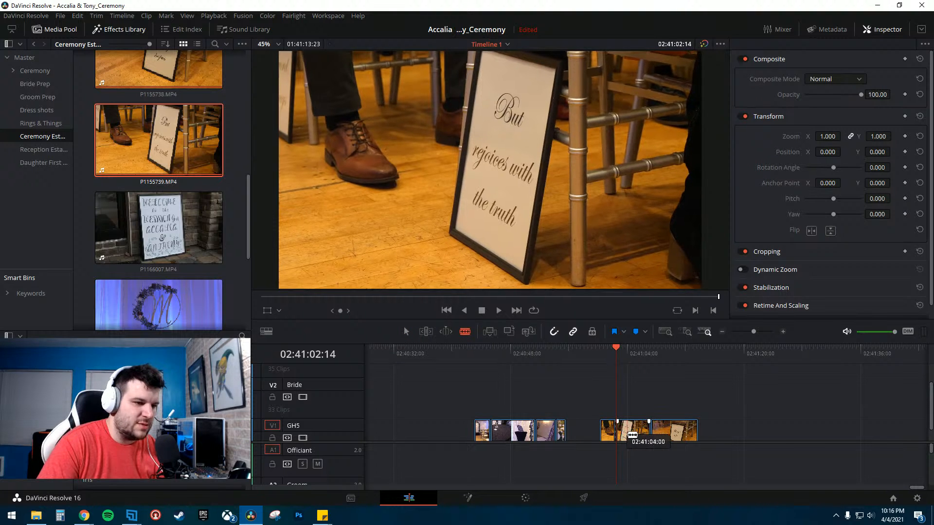
{"action": "left_click", "coordinate": [628, 433]}
{"action": "key", "text": "a"}
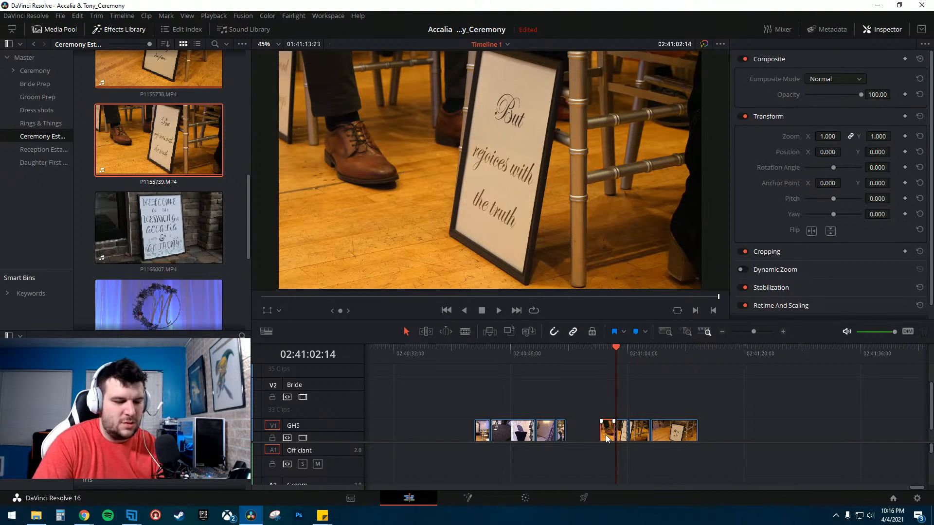
{"action": "left_click", "coordinate": [607, 435]}
{"action": "key", "text": "BackSpace"}
{"action": "left_click_drag", "start_coordinate": [670, 433], "coordinate": [655, 434]}
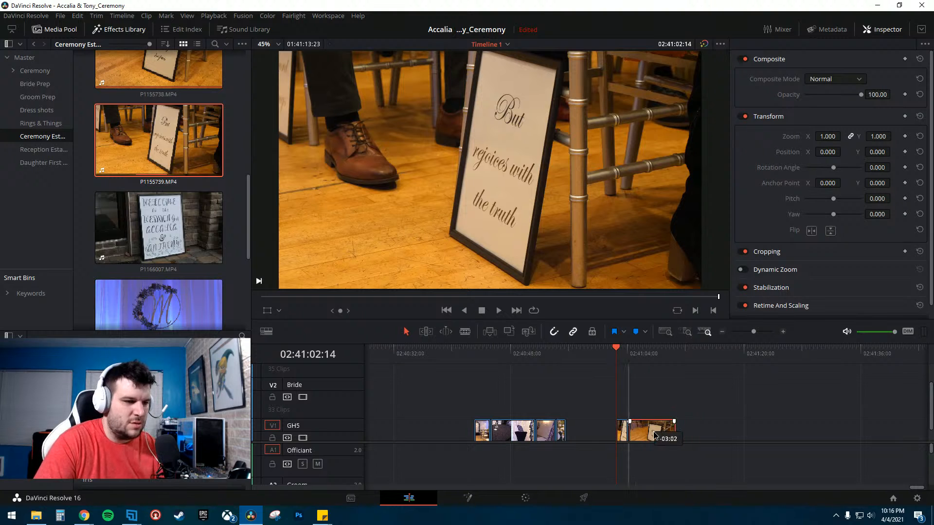
- Cut the sign clips again, delete the middle section, and move the remaining pieces beside the opening clips
{"action": "left_click", "coordinate": [644, 357]}
{"action": "key", "text": "b"}
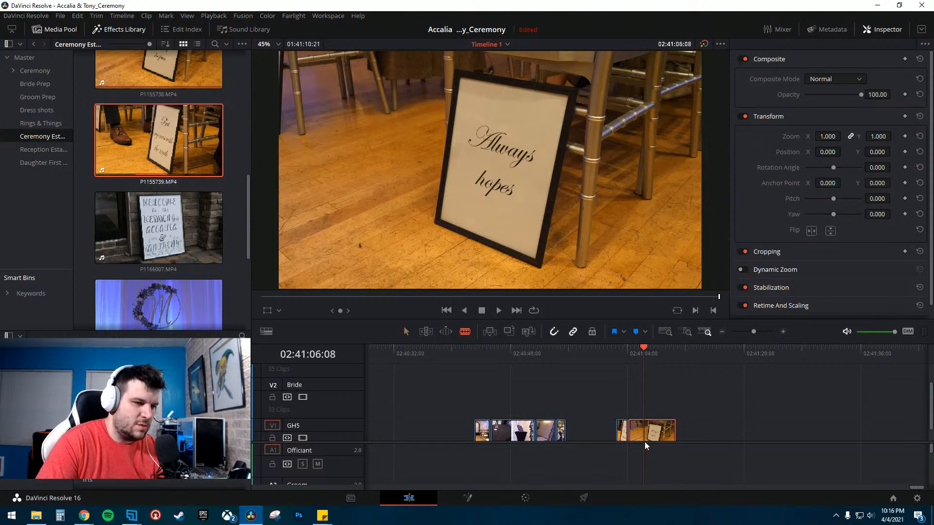
{"action": "left_click", "coordinate": [658, 436]}
{"action": "key", "text": "a"}
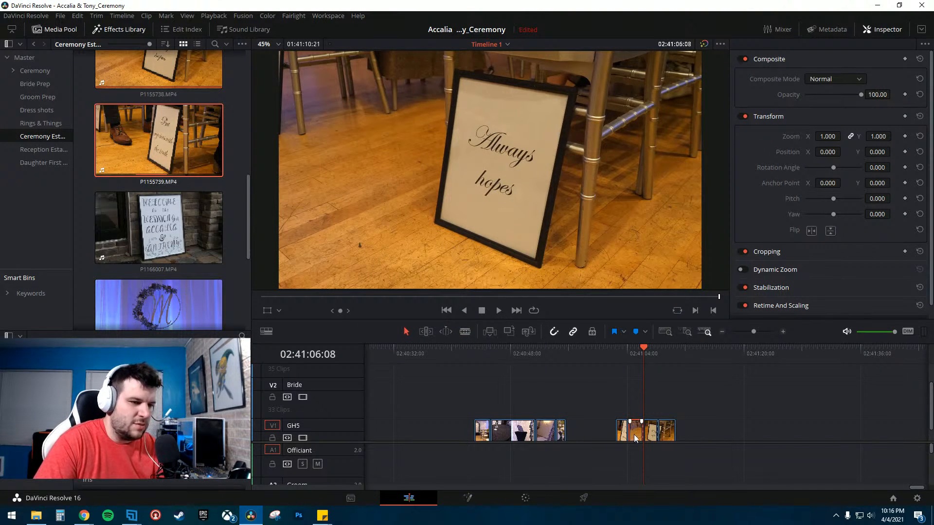
{"action": "key", "text": "Delete"}
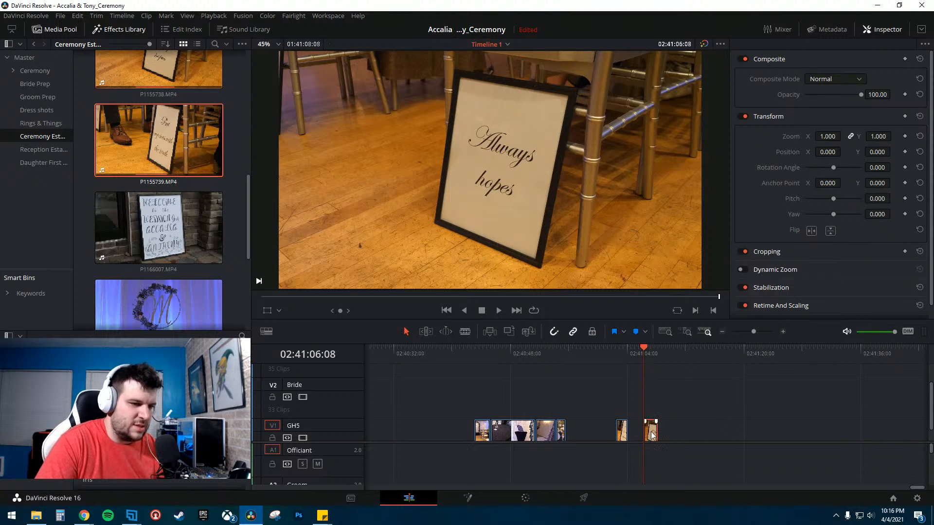
{"action": "left_click_drag", "start_coordinate": [652, 435], "coordinate": [592, 440]}
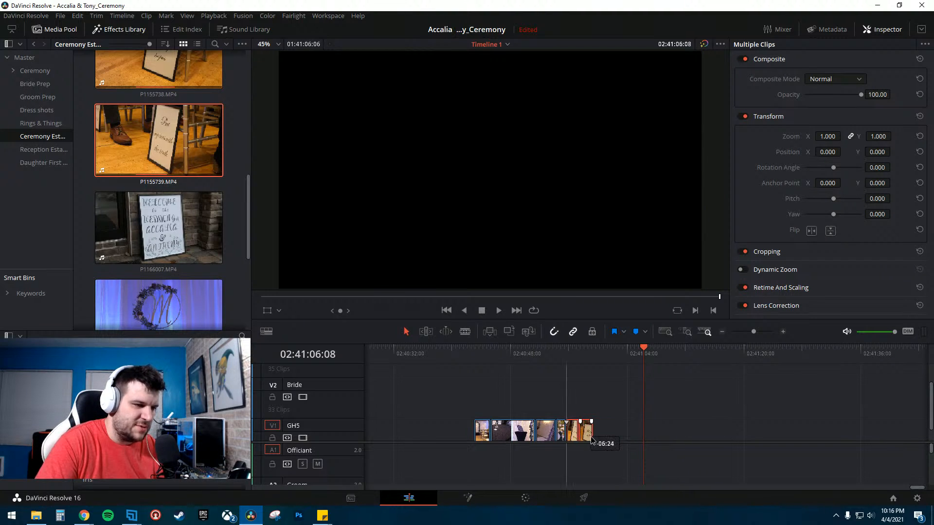
- Add P1166007.MP4 to the timeline after the sign clips and preview it
{"action": "left_click_drag", "start_coordinate": [146, 229], "coordinate": [712, 409]}
{"action": "left_click", "coordinate": [711, 349]}
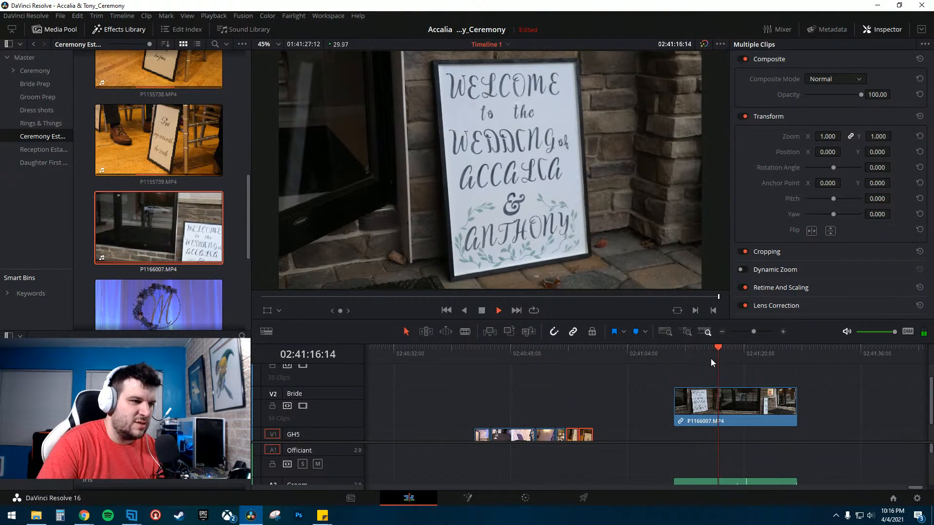
{"action": "key", "text": "space"}
{"action": "key", "text": "space"}
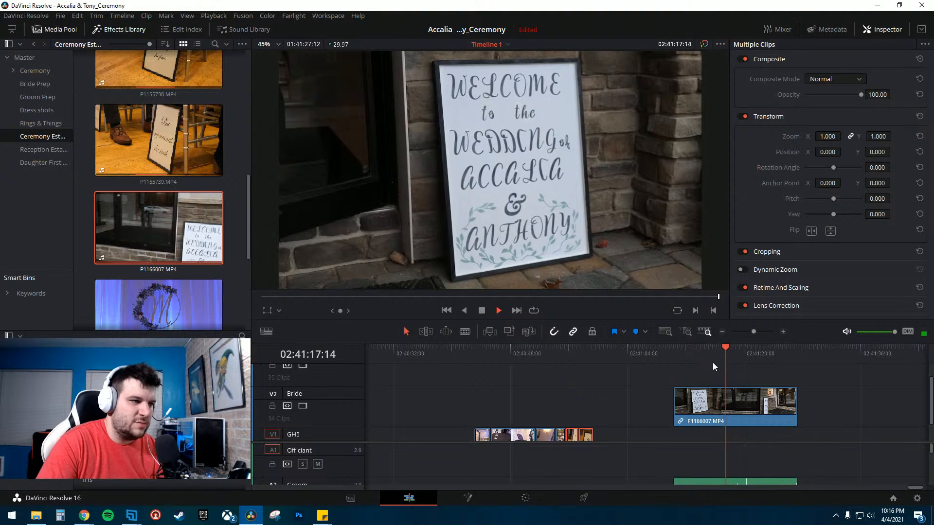
{"action": "key", "text": "space"}
- Unlink P1166007.MP4's audio and move its video down onto the GH5 track next to the other clips
{"action": "right_click", "coordinate": [703, 410]}
{"action": "left_click", "coordinate": [627, 410]}
{"action": "scroll", "coordinate": [656, 428], "scroll_direction": "down", "scroll_amount": 2}
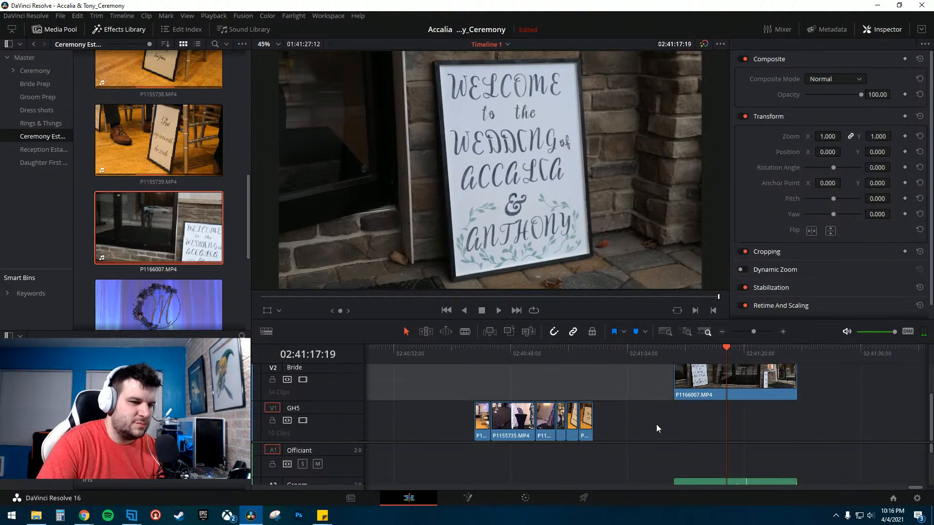
{"action": "scroll", "coordinate": [688, 423], "scroll_direction": "down", "scroll_amount": 1}
{"action": "left_click_drag", "start_coordinate": [688, 381], "coordinate": [642, 414]}
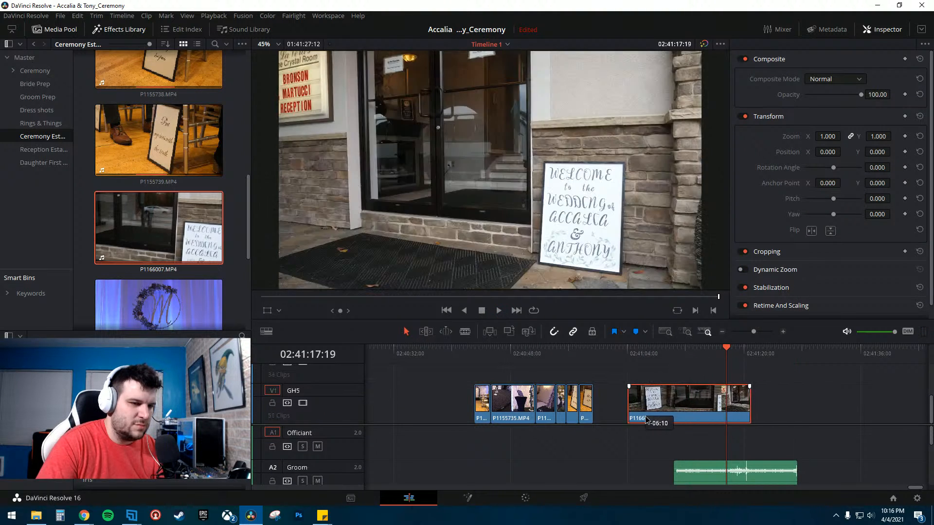
- Delete P1166007.MP4's separated audio and blade its video twice around the welcome-sign shot
{"action": "left_click", "coordinate": [711, 481]}
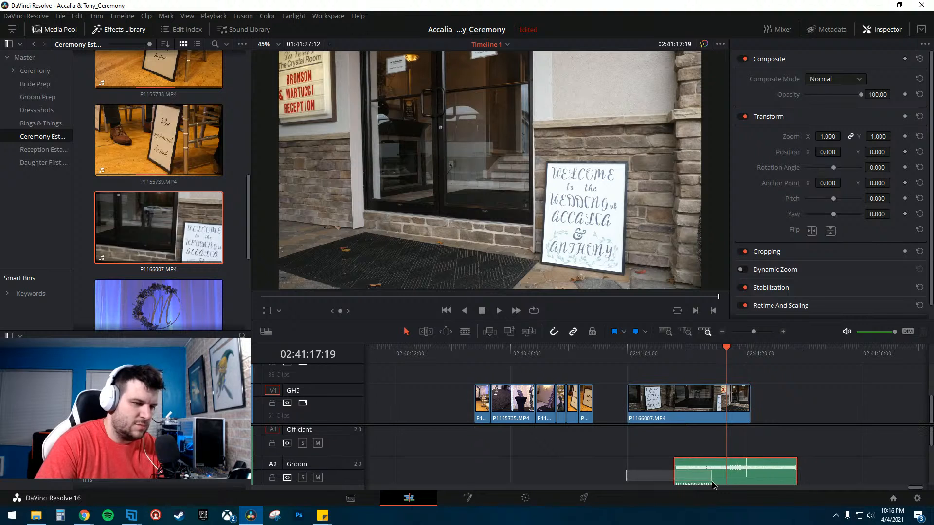
{"action": "key", "text": "Delete"}
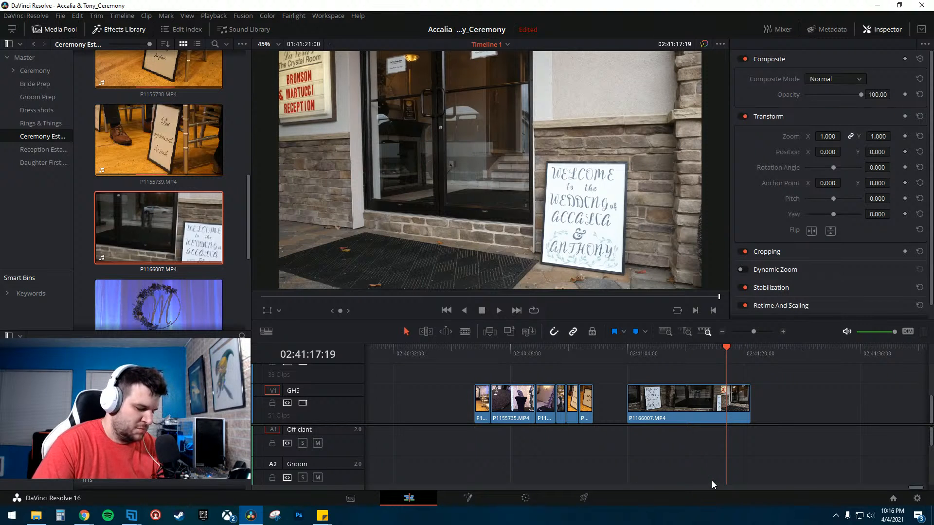
{"action": "mouse_move", "coordinate": [647, 352]}
{"action": "left_mouse_down"}
{"action": "mouse_move", "coordinate": [714, 358]}
{"action": "mouse_move", "coordinate": [640, 364]}
{"action": "left_mouse_up"}
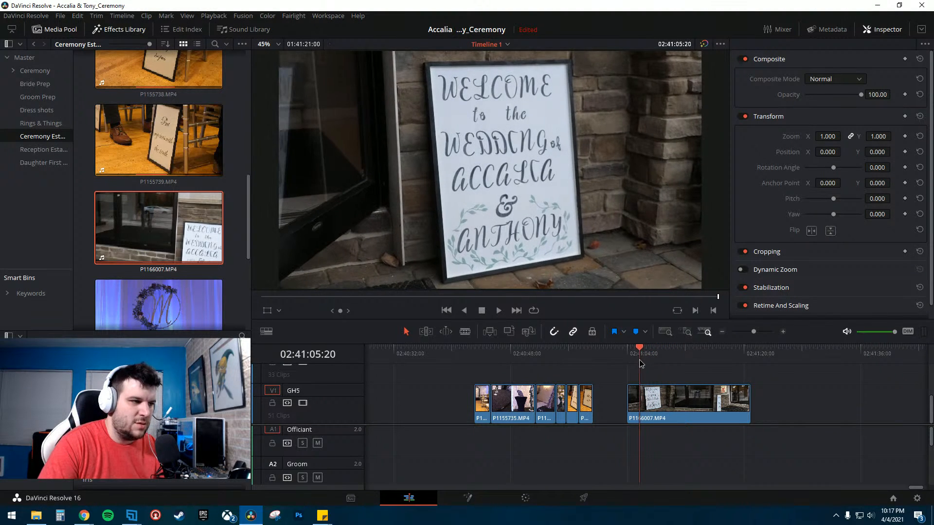
{"action": "key", "text": "b"}
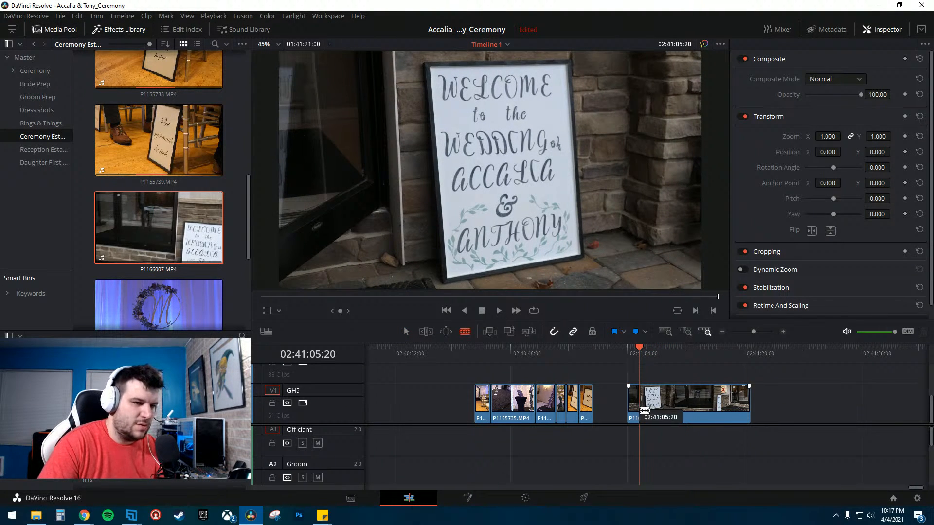
{"action": "left_click", "coordinate": [641, 410]}
{"action": "key", "text": "space"}
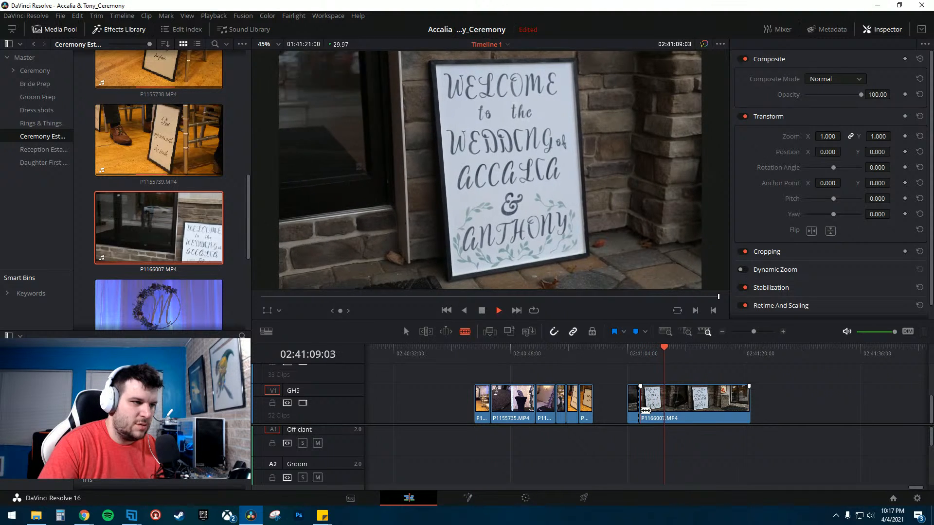
{"action": "key", "text": "space"}
{"action": "left_click", "coordinate": [660, 408]}
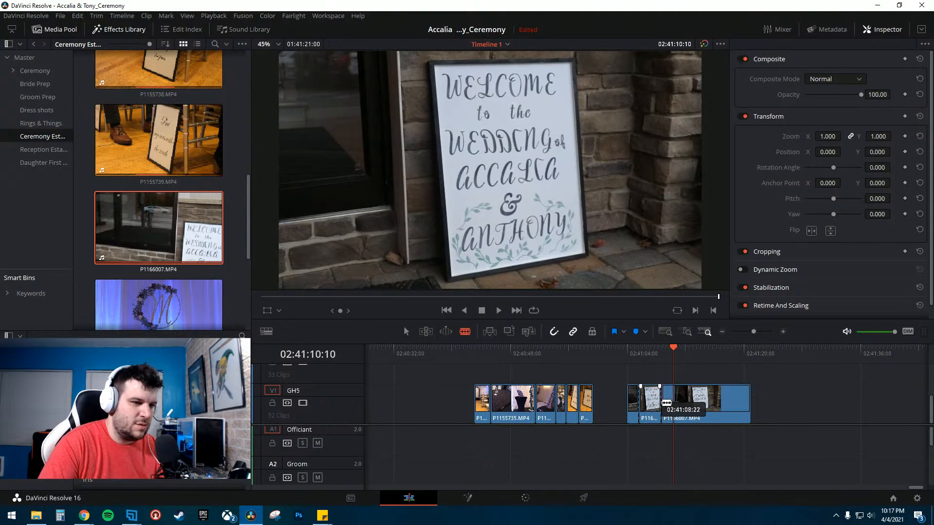
- Move the middle section of P1166007.MP4 to the start of the sign clips and delete its leftover pieces
{"action": "key", "text": "a"}
{"action": "left_click", "coordinate": [655, 407]}
{"action": "left_click_drag", "start_coordinate": [655, 407], "coordinate": [463, 411]}
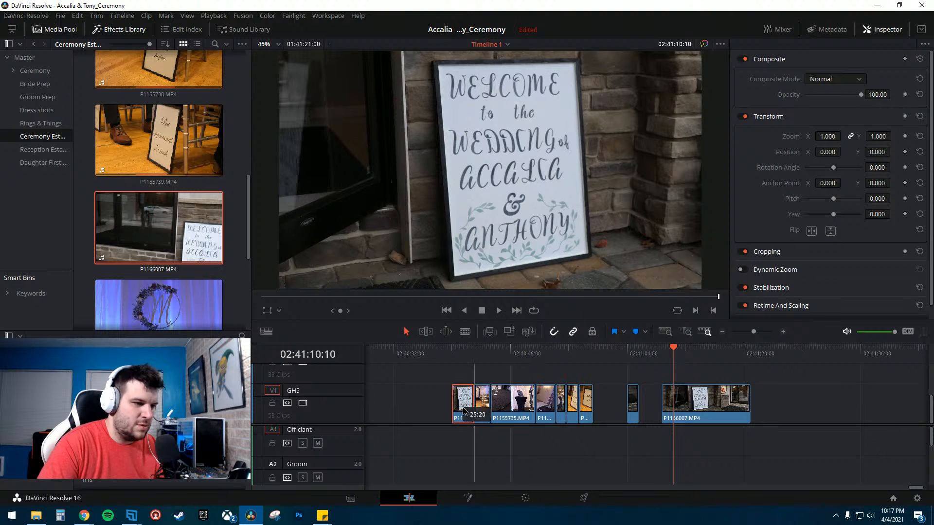
{"action": "left_click_drag", "start_coordinate": [613, 385], "coordinate": [758, 411]}
{"action": "key", "text": "Delete"}
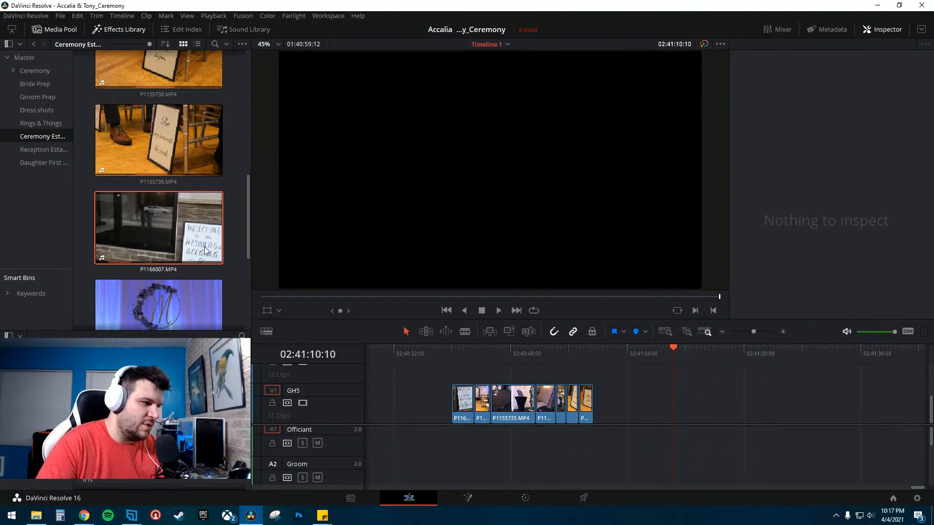
- Add P1166014.MP4 to the timeline after the sign clips and preview it
{"action": "scroll", "coordinate": [173, 274], "scroll_direction": "down", "scroll_amount": 3}
{"action": "scroll", "coordinate": [173, 273], "scroll_direction": "up", "scroll_amount": 1}
{"action": "left_click_drag", "start_coordinate": [174, 233], "coordinate": [655, 407]}
{"action": "left_click_drag", "start_coordinate": [660, 359], "coordinate": [690, 358]}
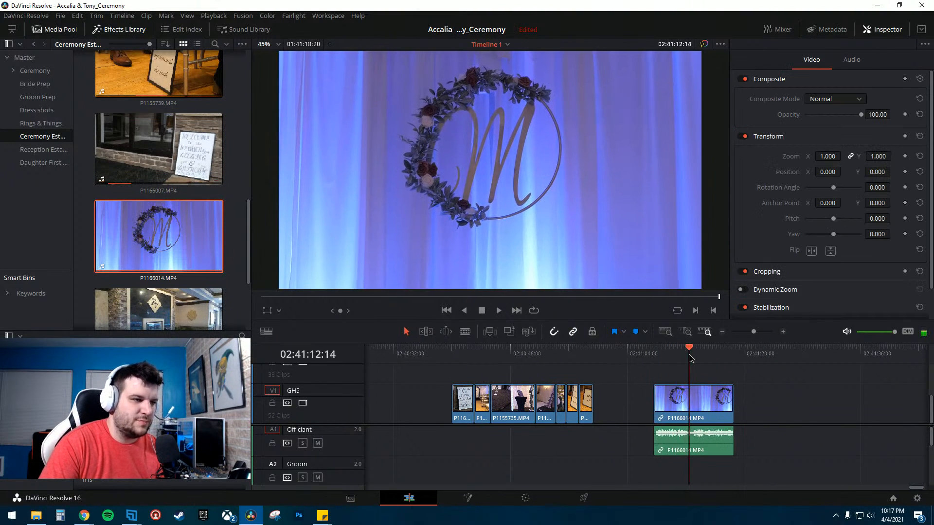
- Unlink P1166014.MP4's audio from its video and delete the audio
{"action": "right_click", "coordinate": [695, 446]}
{"action": "left_click", "coordinate": [777, 445]}
{"action": "right_click", "coordinate": [713, 439]}
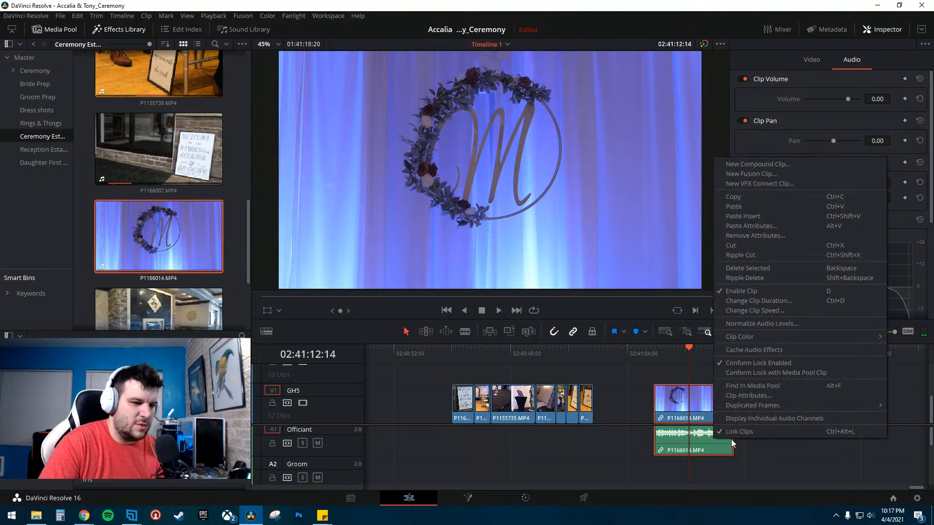
{"action": "left_click", "coordinate": [739, 432]}
{"action": "left_click", "coordinate": [710, 439]}
{"action": "key", "text": "BackSpace"}
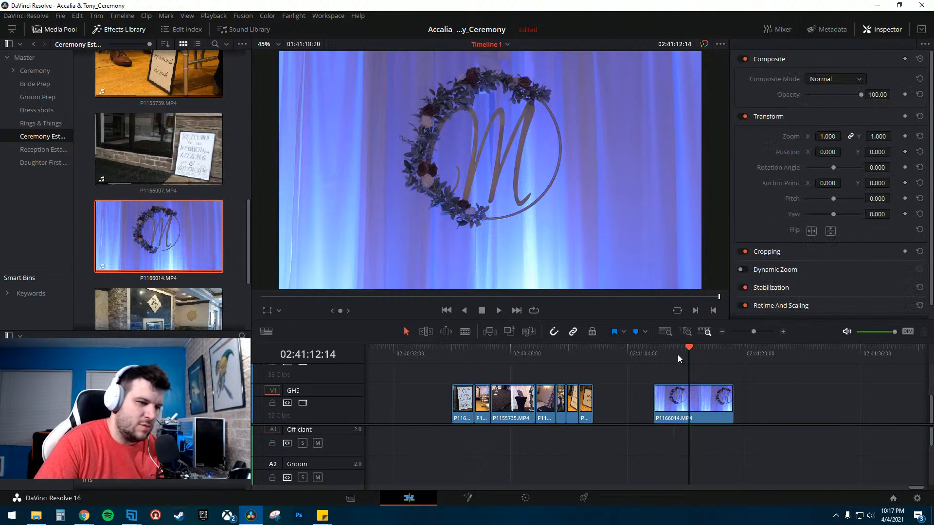
- Preview P1166014.MP4 and blade it twice around the wreath shot
{"action": "left_click", "coordinate": [673, 352]}
{"action": "key", "text": "space"}
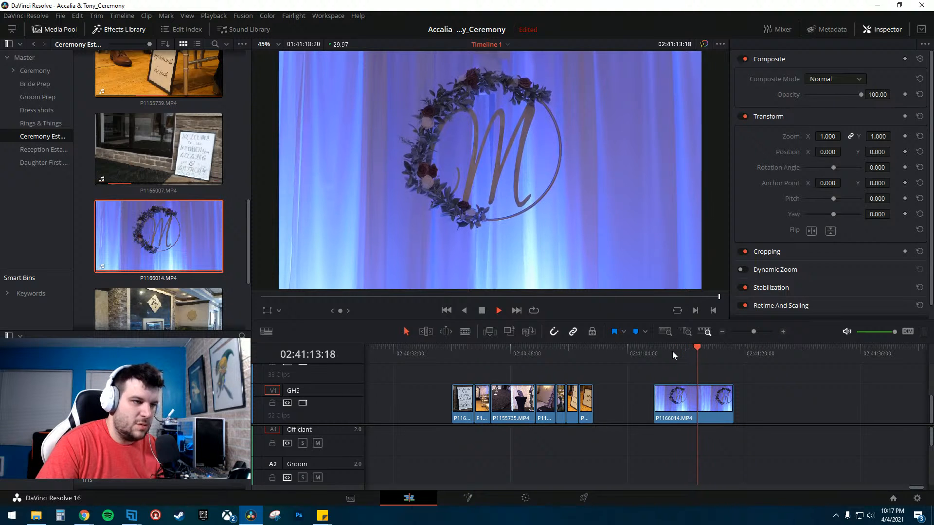
{"action": "key", "text": "space"}
{"action": "key", "text": "b"}
{"action": "left_click", "coordinate": [701, 403]}
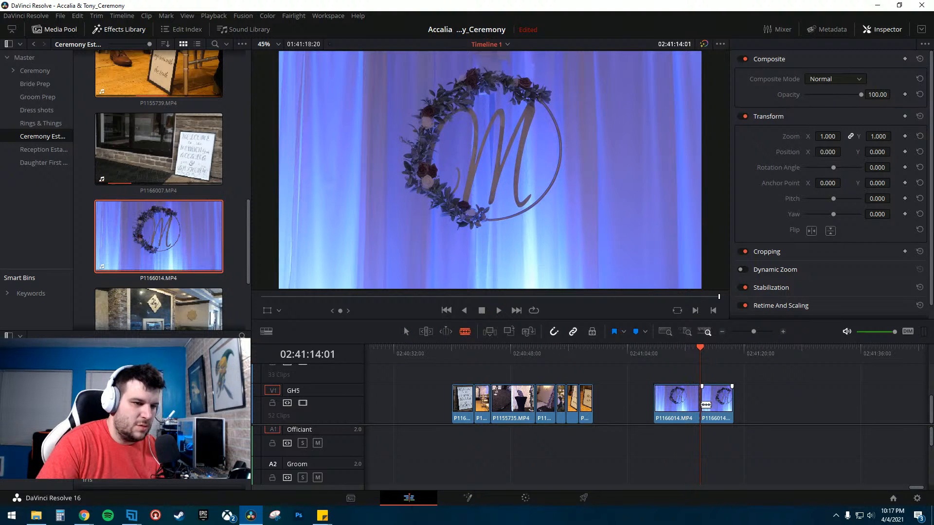
{"action": "left_click", "coordinate": [688, 404]}
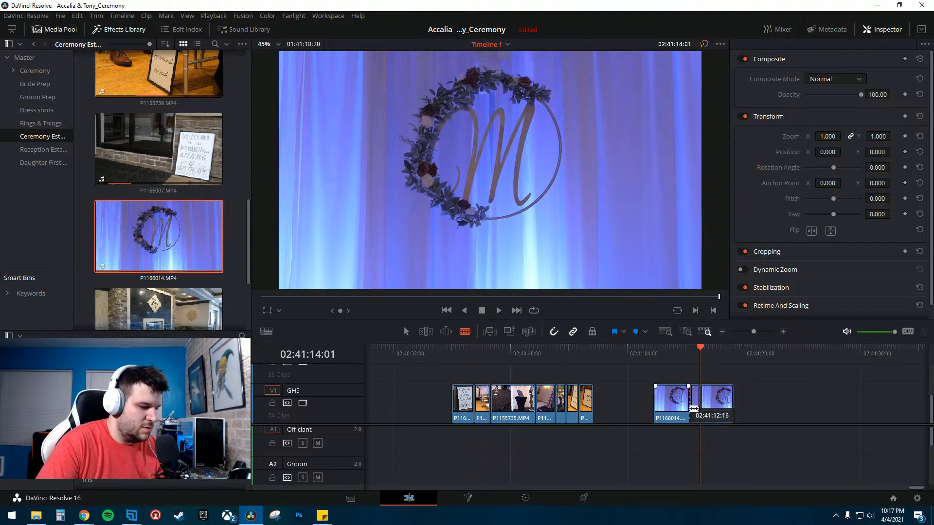
- Delete the outer pieces of P1166014.MP4 and slide the short middle section left
{"action": "key", "text": "a"}
{"action": "left_click", "coordinate": [683, 407]}
{"action": "key", "text": "BackSpace"}
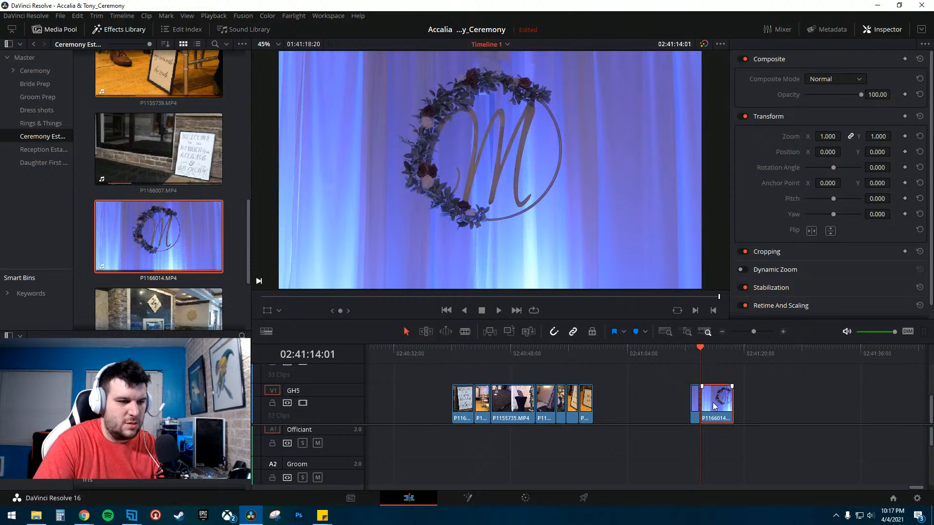
{"action": "key", "text": "BackSpace"}
{"action": "left_click_drag", "start_coordinate": [696, 404], "coordinate": [660, 406]}
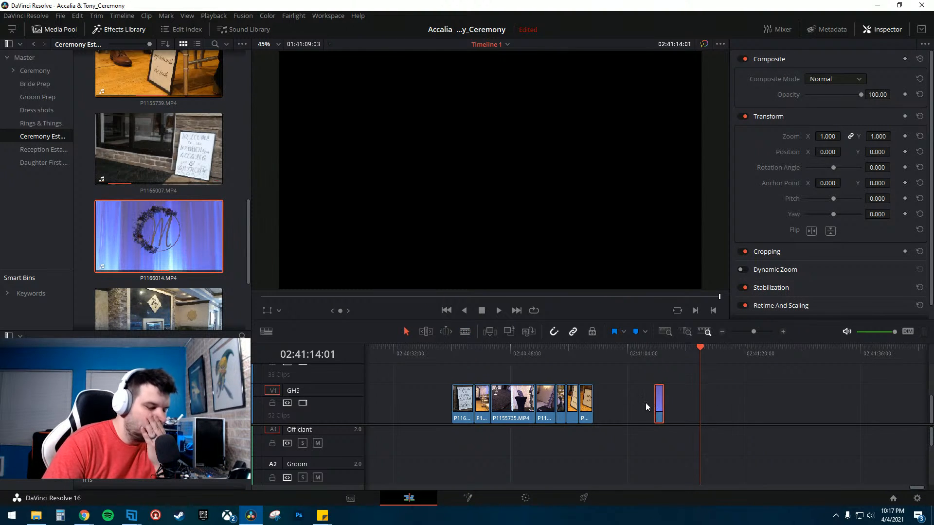
- Preview the sign clips and move the P1166014.MP4 section against their end
{"action": "left_click", "coordinate": [472, 353]}
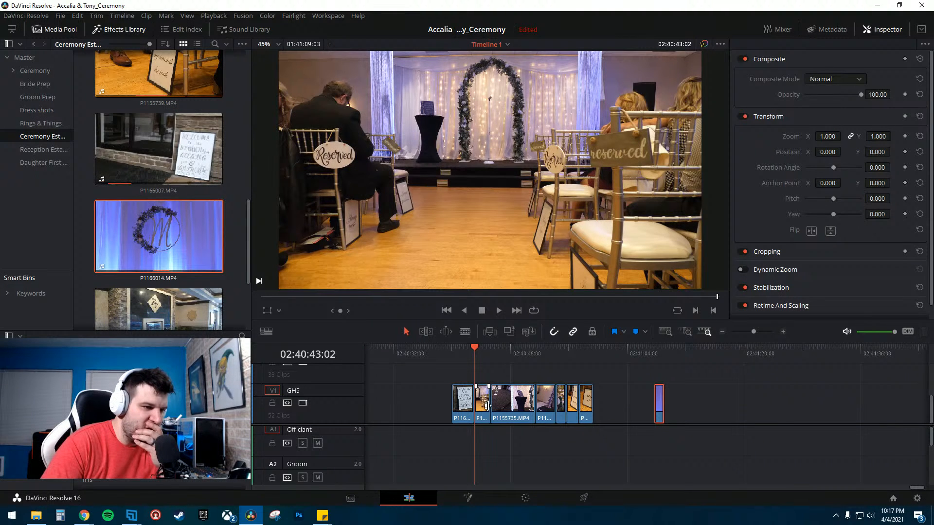
{"action": "left_click", "coordinate": [456, 348]}
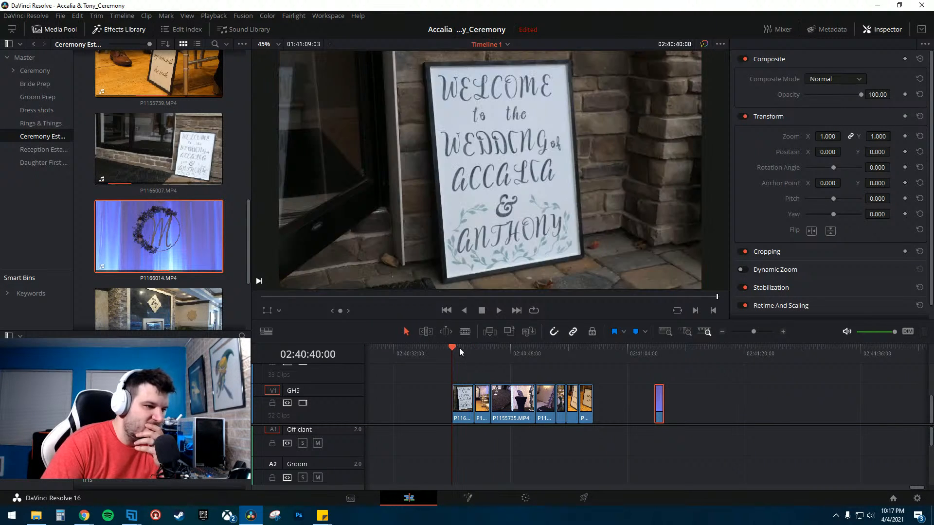
{"action": "left_click", "coordinate": [492, 350]}
{"action": "left_click_drag", "start_coordinate": [493, 349], "coordinate": [556, 351]}
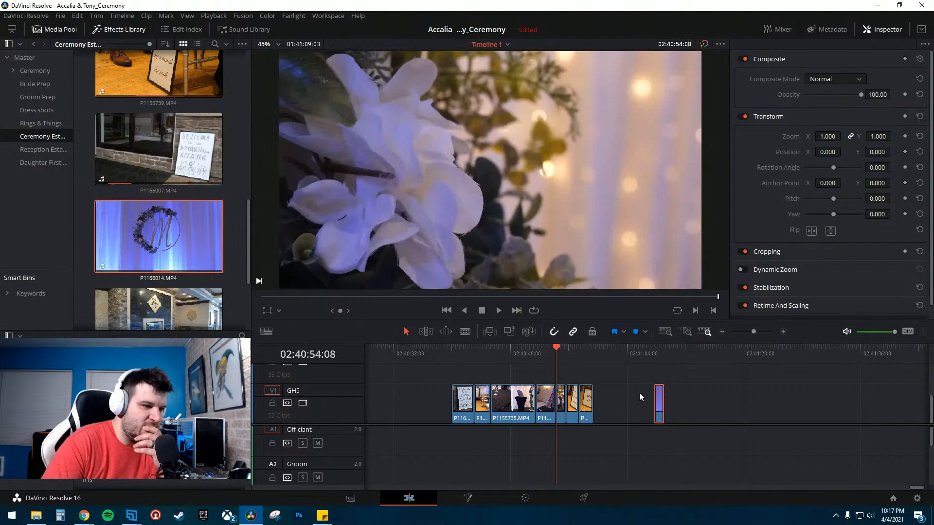
{"action": "left_click_drag", "start_coordinate": [662, 402], "coordinate": [611, 406]}
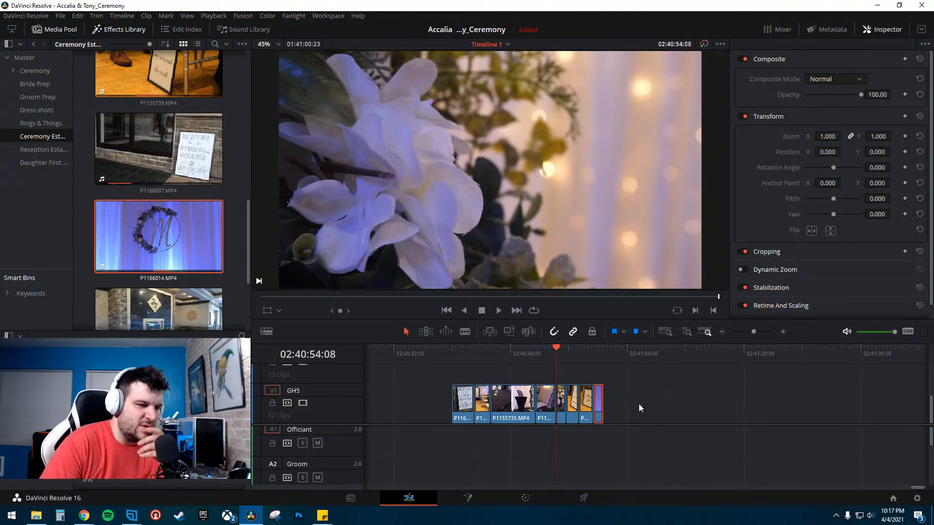
- Add P1166019.MP4 to the timeline after the sign clips
{"action": "scroll", "coordinate": [177, 275], "scroll_direction": "down", "scroll_amount": 3}
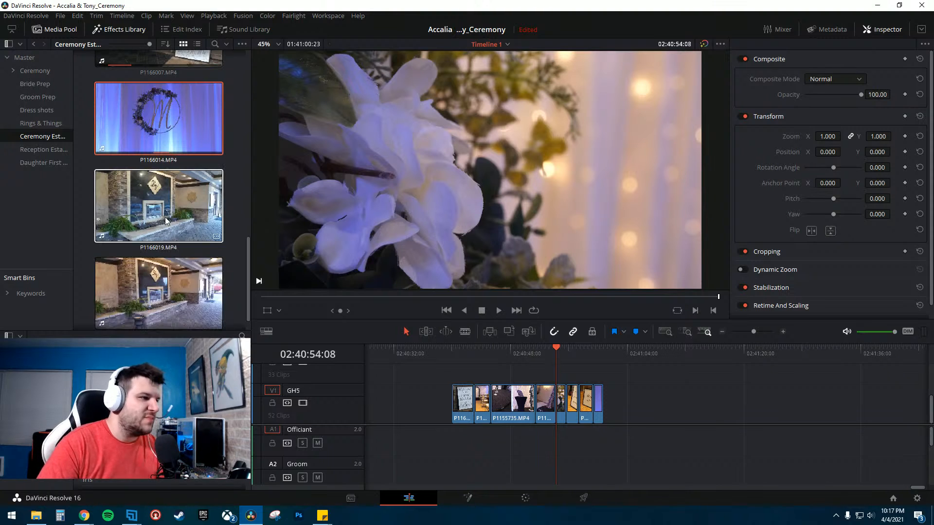
{"action": "left_click_drag", "start_coordinate": [164, 217], "coordinate": [637, 405]}
{"action": "left_click_drag", "start_coordinate": [146, 292], "coordinate": [826, 414]}
{"action": "left_click", "coordinate": [839, 348]}
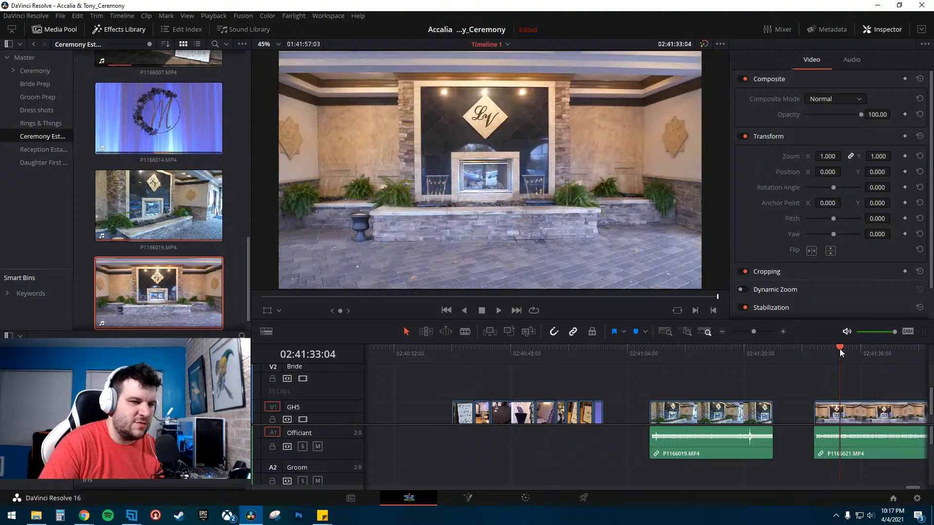
{"action": "left_click", "coordinate": [698, 352]}
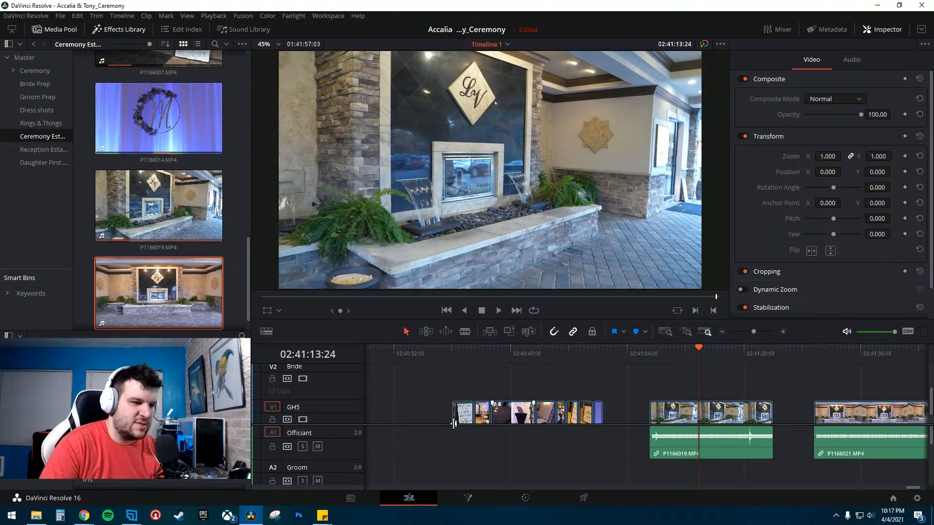
{"action": "left_click", "coordinate": [457, 357]}
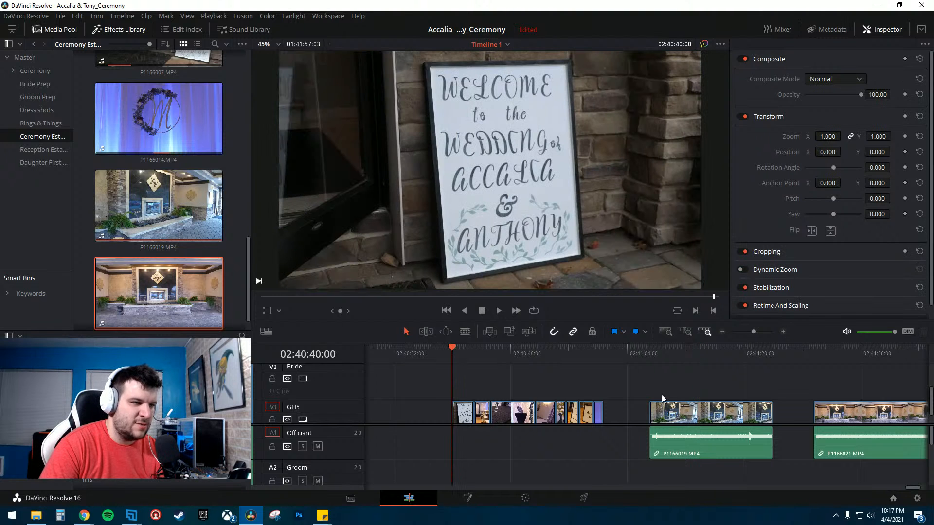
{"action": "left_click", "coordinate": [847, 413]}
{"action": "key", "text": "Delete"}
- Preview P1166019.MP4, unlink its audio and delete the audio
{"action": "left_click", "coordinate": [662, 356]}
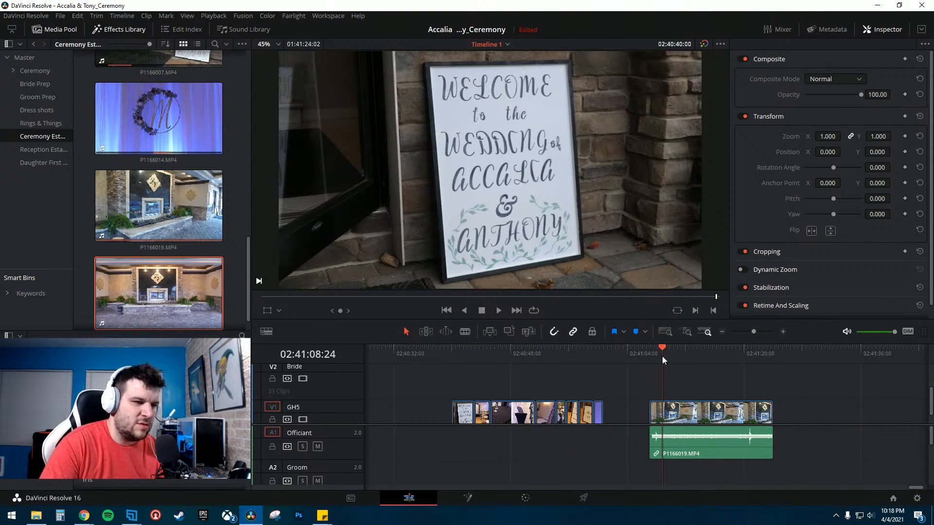
{"action": "key", "text": "space"}
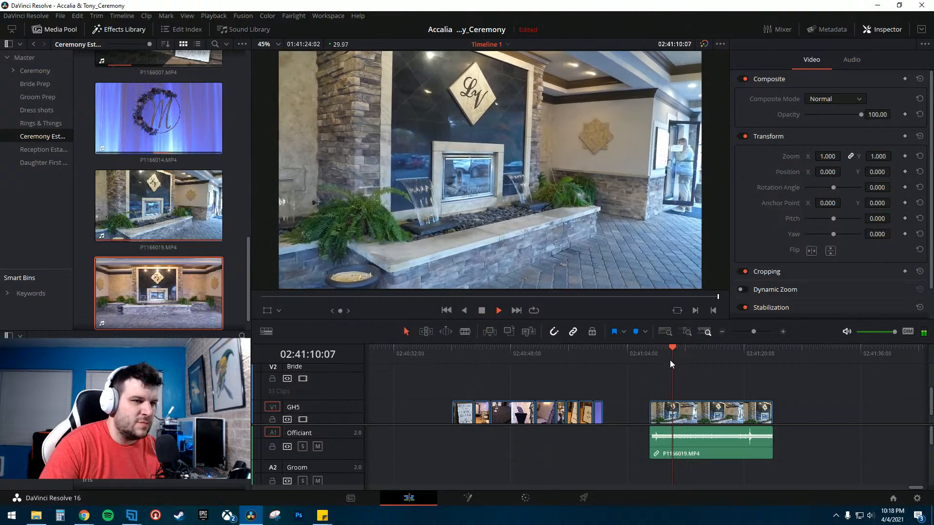
{"action": "key", "text": "space"}
{"action": "right_click", "coordinate": [702, 438]}
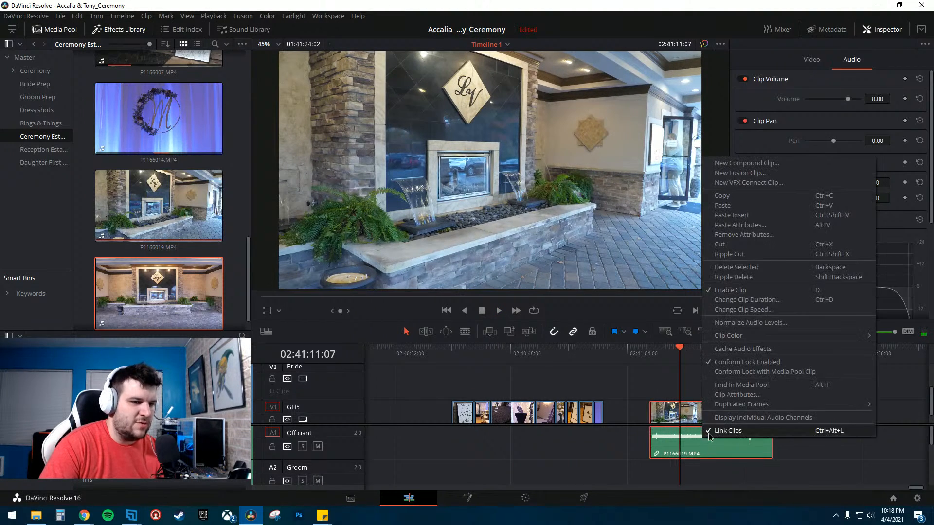
{"action": "left_click", "coordinate": [708, 433]}
{"action": "left_click", "coordinate": [740, 447]}
{"action": "key", "text": "Delete"}
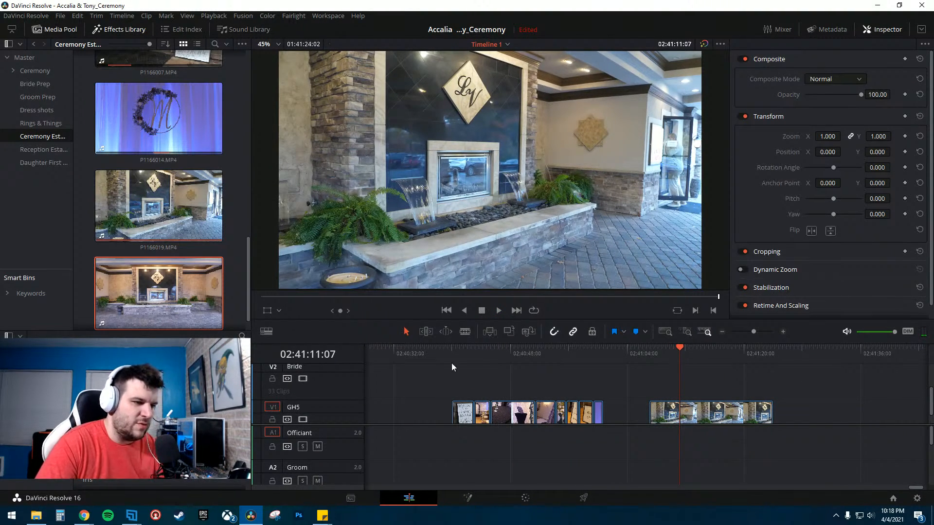
- Preview P1166019.MP4 and blade it around the section of the fountain shot to keep
{"action": "left_click", "coordinate": [456, 350]}
{"action": "left_click", "coordinate": [663, 350]}
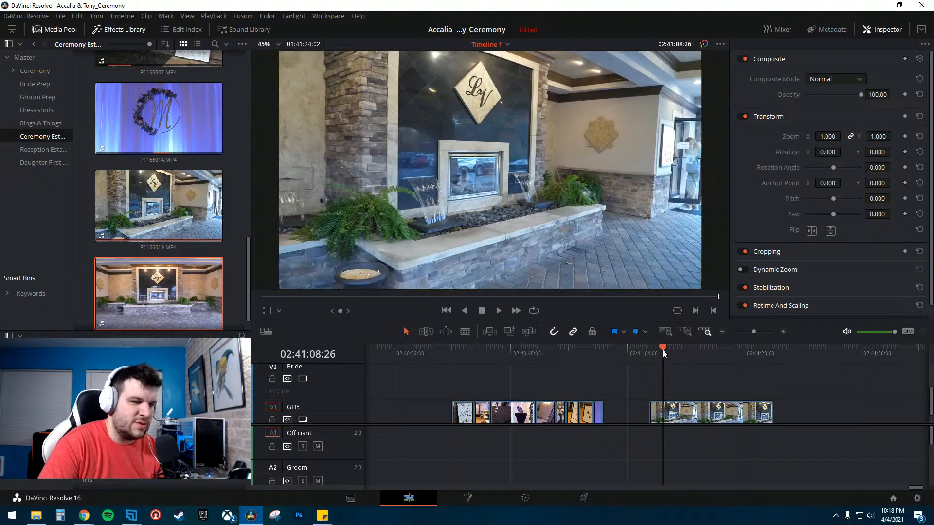
{"action": "key", "text": "space"}
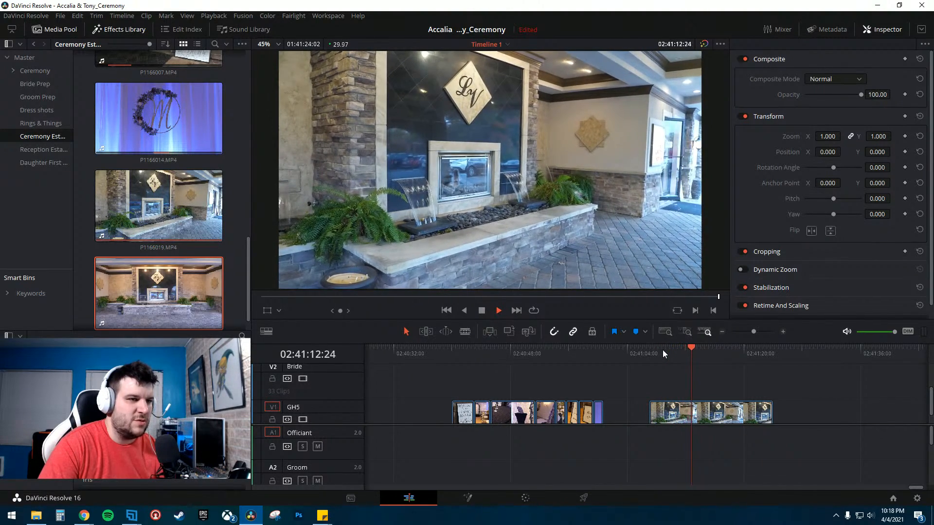
{"action": "key", "text": "space"}
{"action": "key", "text": "space"}
{"action": "key", "text": "space"}
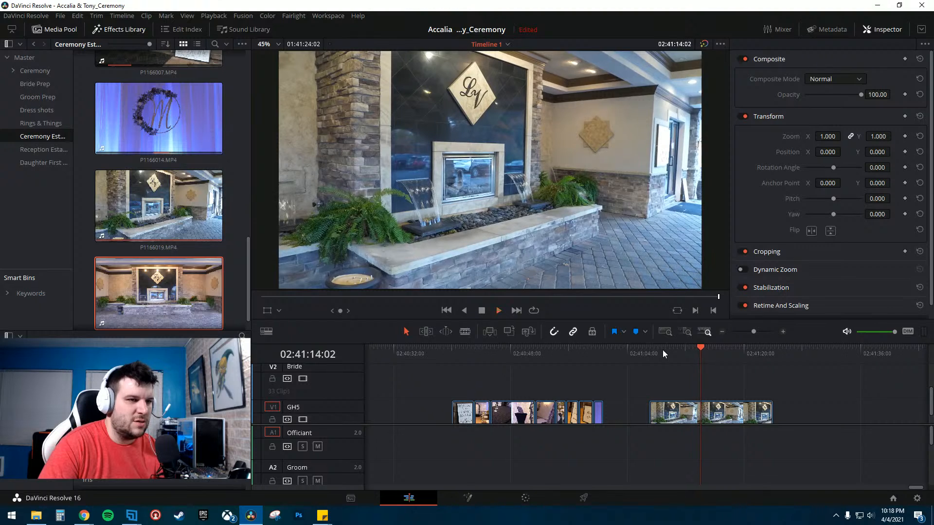
{"action": "key", "text": "space"}
{"action": "key", "text": "b"}
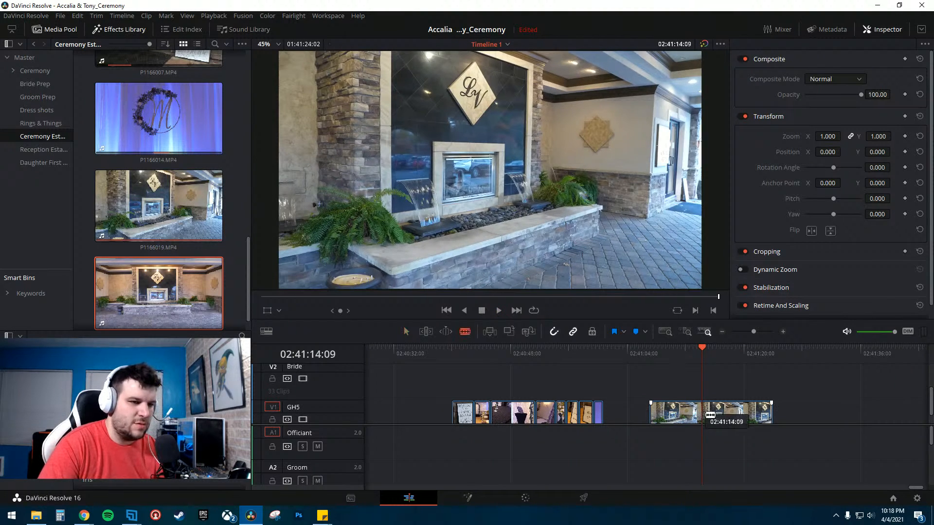
{"action": "key", "text": "space"}
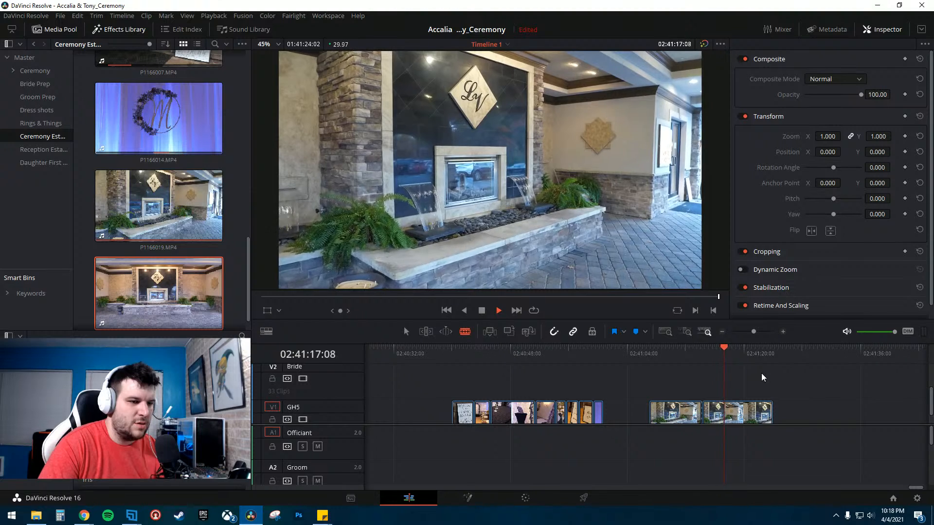
{"action": "key", "text": "space"}
{"action": "left_click", "coordinate": [725, 416]}
- Delete the pieces before and after the kept section of P1166019.MP4
{"action": "key", "text": "a"}
{"action": "left_click", "coordinate": [685, 414]}
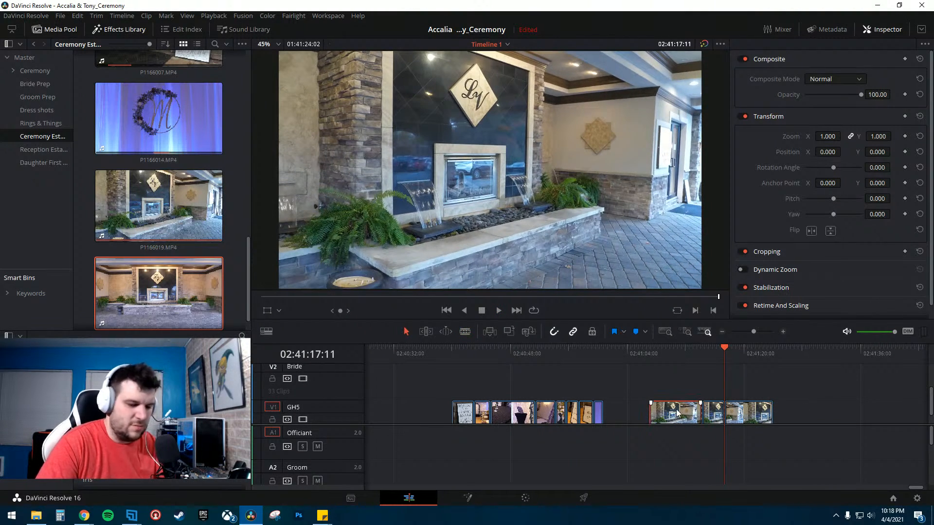
{"action": "key", "text": "BackSpace"}
{"action": "left_click", "coordinate": [748, 414]}
{"action": "key", "text": "BackSpace"}
{"action": "left_click", "coordinate": [722, 414]}
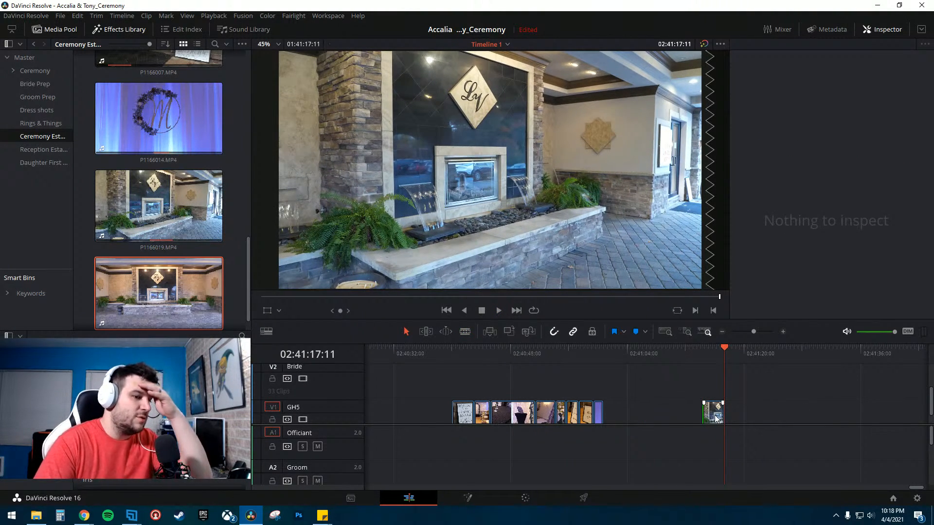
- Move the P1166019.MP4 fountain shot to the front of the sign clips on the timeline and preview the sequence
{"action": "left_click_drag", "start_coordinate": [709, 415], "coordinate": [426, 427]}
{"action": "scroll", "coordinate": [118, 307], "scroll_direction": "down", "scroll_amount": 1}
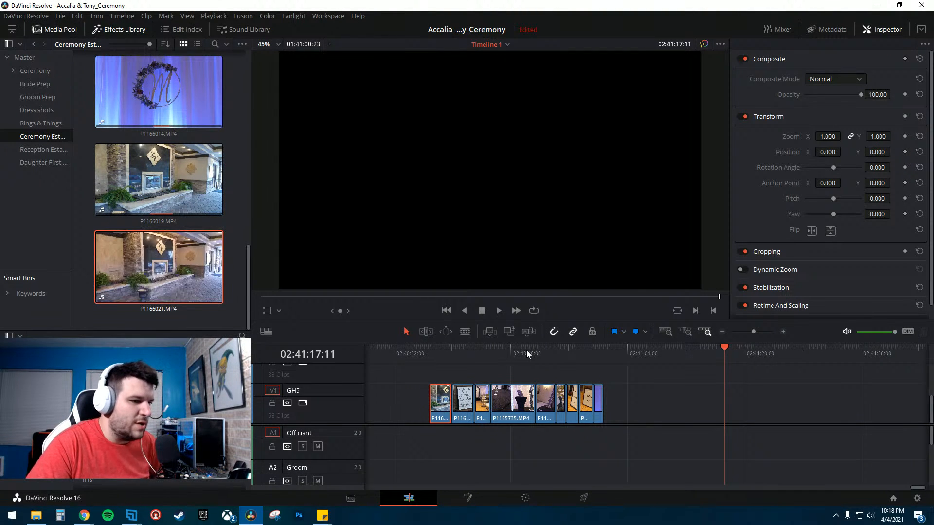
{"action": "left_click_drag", "start_coordinate": [430, 349], "coordinate": [591, 372]}
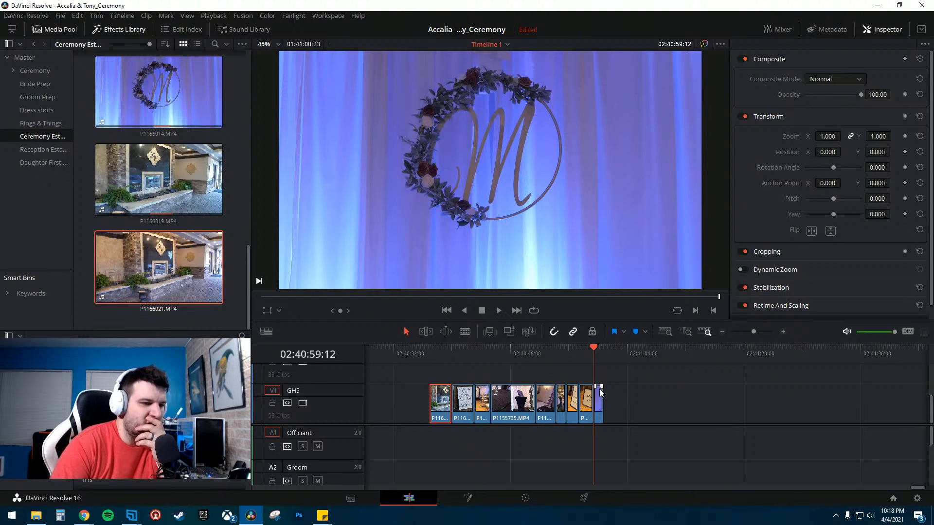
{"action": "left_click_drag", "start_coordinate": [448, 378], "coordinate": [459, 389]}
{"action": "left_click", "coordinate": [459, 374]}
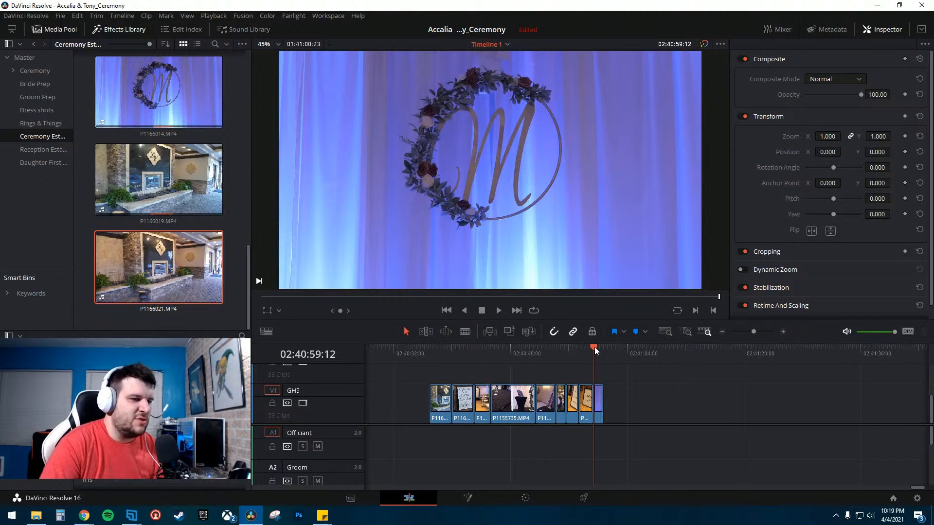
- Rearrange the opening clips on V1, moving the welcome sign clip aside and the monogram clip next to the fountain shot
{"action": "left_click", "coordinate": [599, 403]}
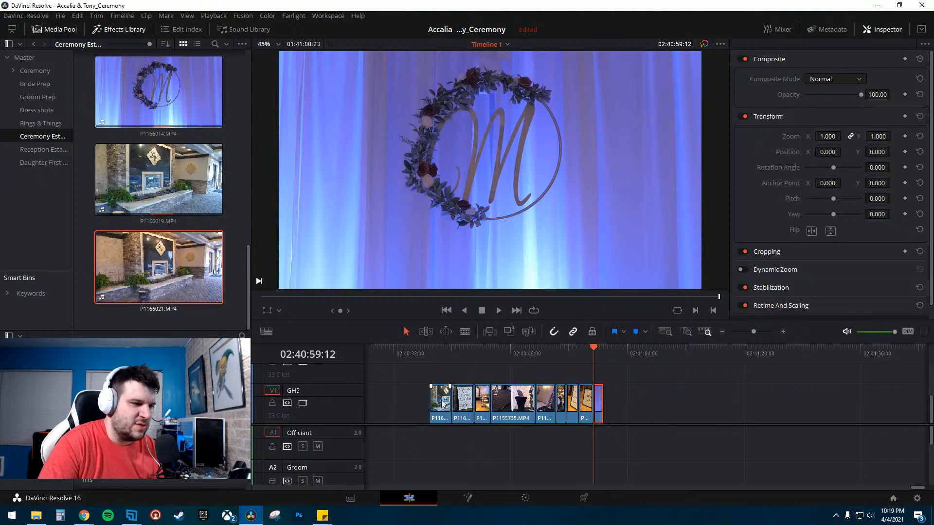
{"action": "left_click_drag", "start_coordinate": [418, 384], "coordinate": [676, 407]}
{"action": "left_click", "coordinate": [470, 407]}
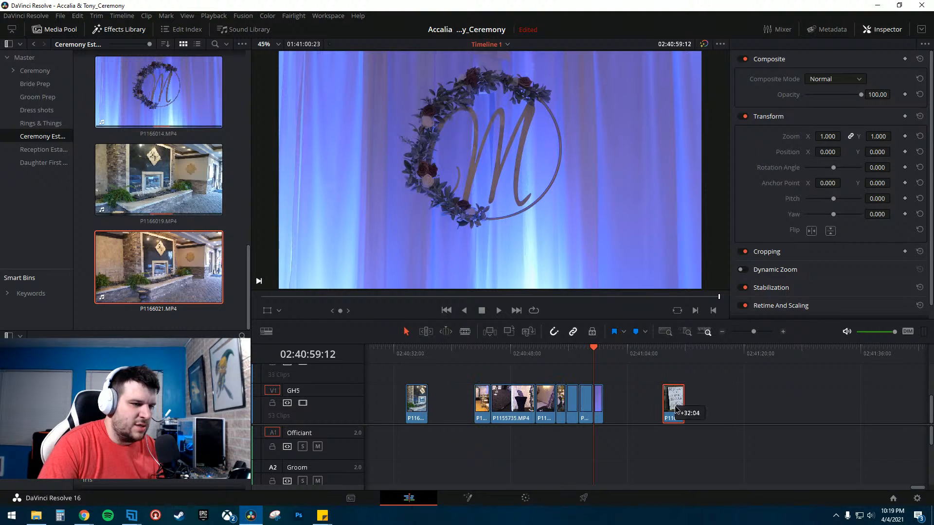
{"action": "left_click_drag", "start_coordinate": [602, 408], "coordinate": [436, 405]}
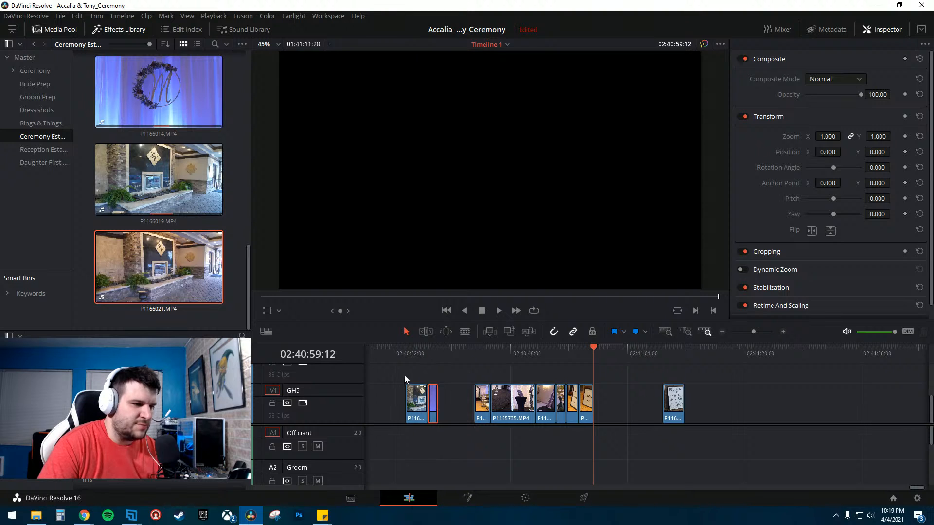
{"action": "left_click_drag", "start_coordinate": [404, 375], "coordinate": [459, 408]}
- Play the opening of the timeline from several points to review the new clip order
{"action": "left_click", "coordinate": [451, 358]}
{"action": "key", "text": "space"}
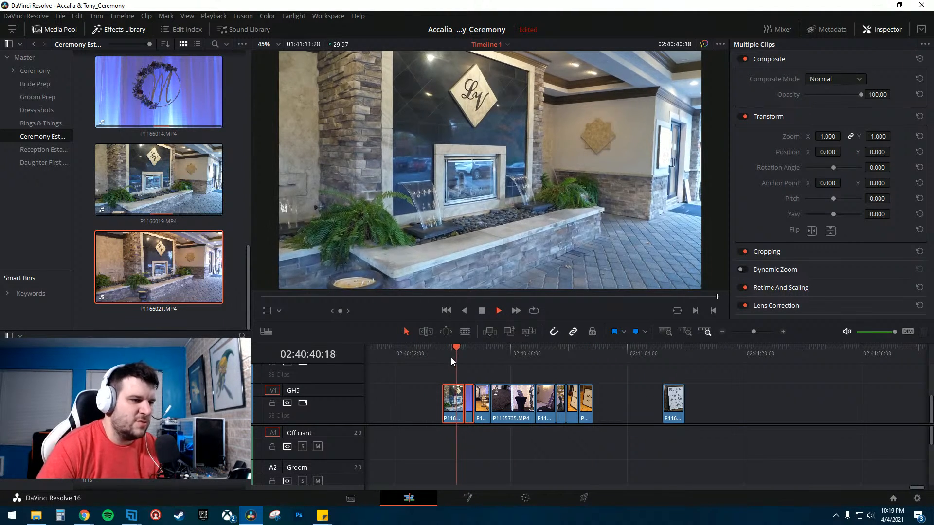
{"action": "left_click", "coordinate": [451, 349]}
{"action": "key", "text": "space"}
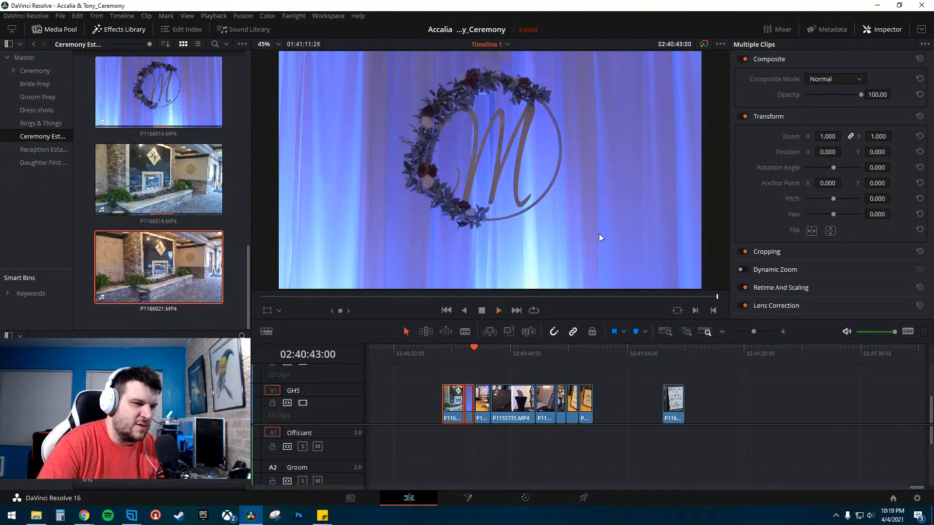
{"action": "left_click", "coordinate": [445, 348]}
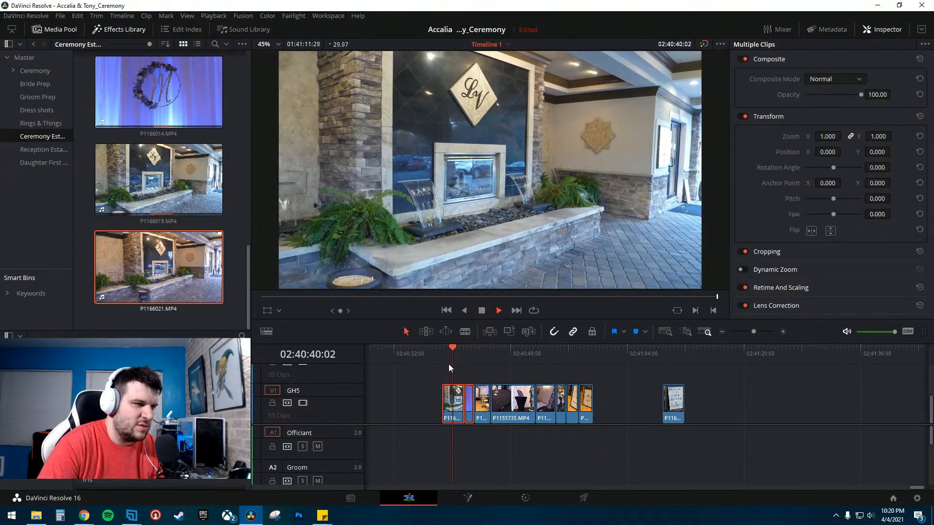
{"action": "key", "text": "space"}
{"action": "left_click", "coordinate": [670, 351]}
{"action": "key", "text": "space"}
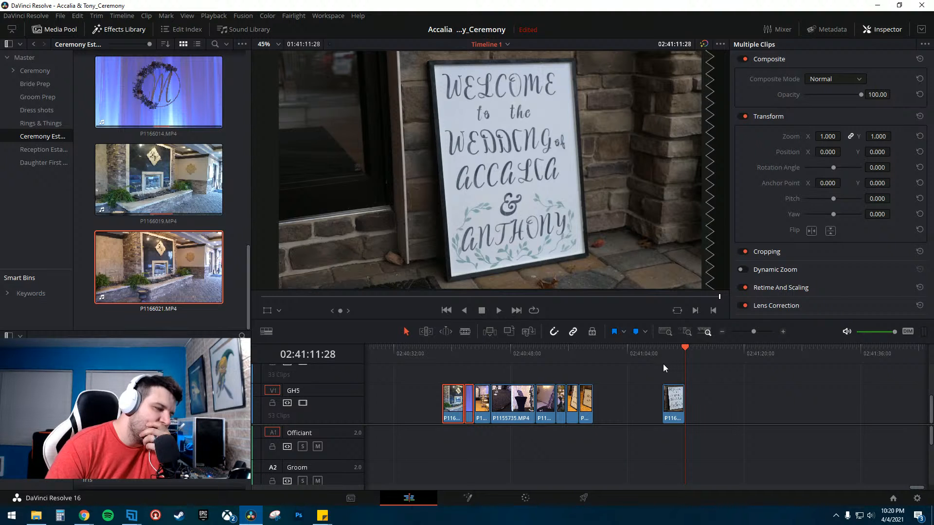
{"action": "left_click_drag", "start_coordinate": [483, 356], "coordinate": [556, 361]}
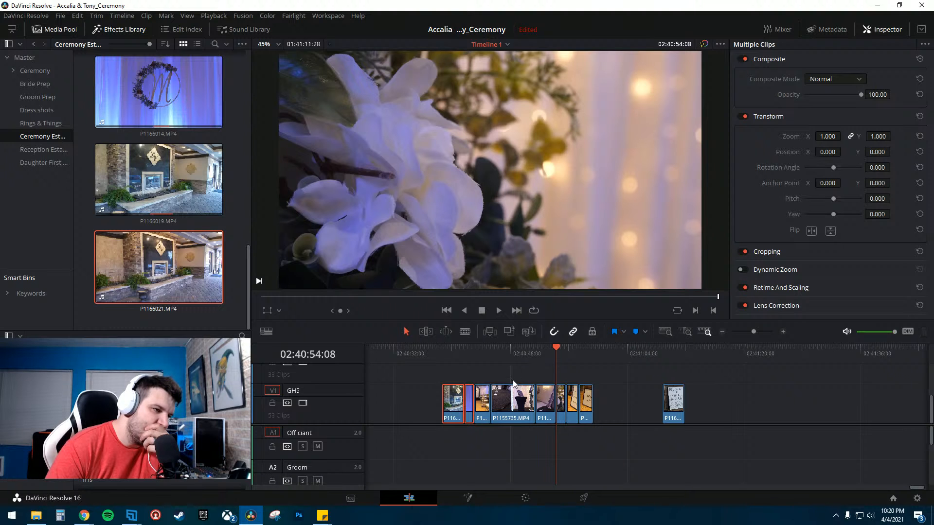
{"action": "left_click", "coordinate": [464, 361]}
{"action": "left_click", "coordinate": [656, 354]}
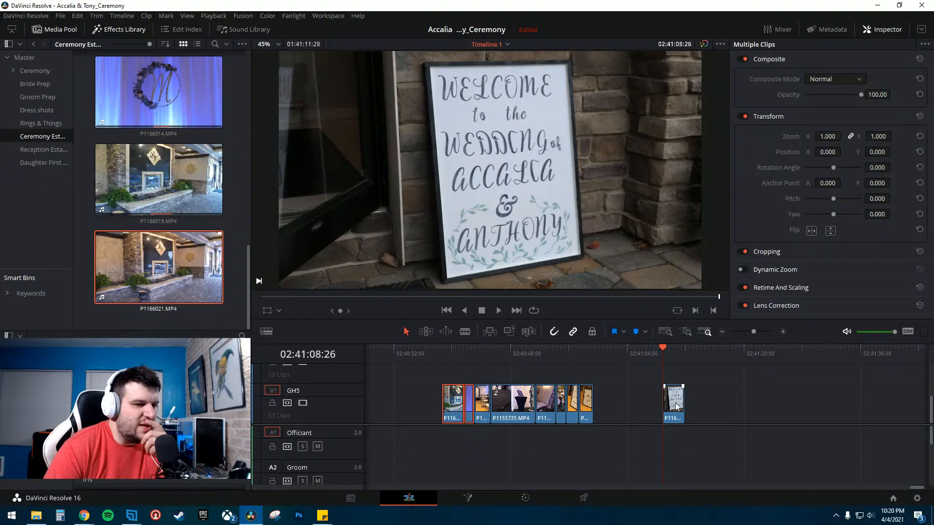
- Move the fountain shot to the start of the timeline and place the welcome sign clip directly after it
{"action": "left_click", "coordinate": [631, 402]}
{"action": "left_click_drag", "start_coordinate": [452, 398], "coordinate": [413, 399]}
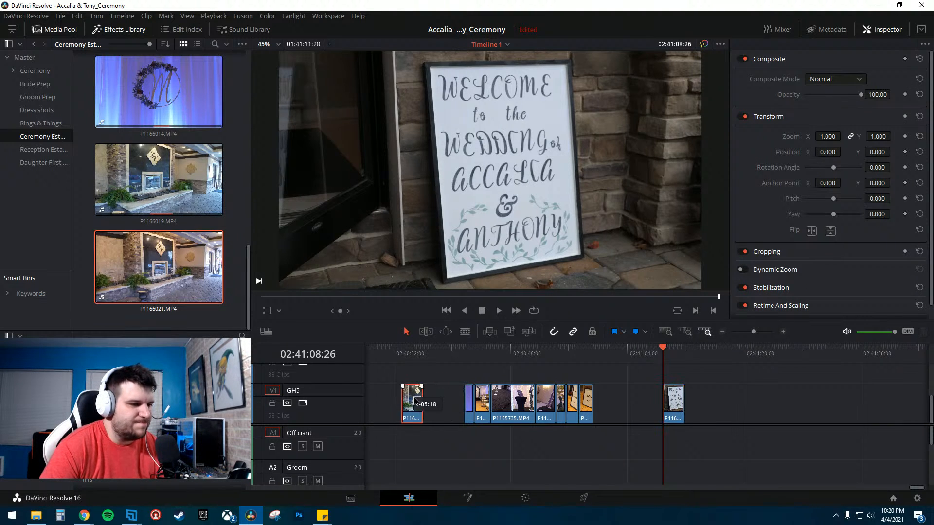
{"action": "left_click_drag", "start_coordinate": [673, 403], "coordinate": [435, 403]}
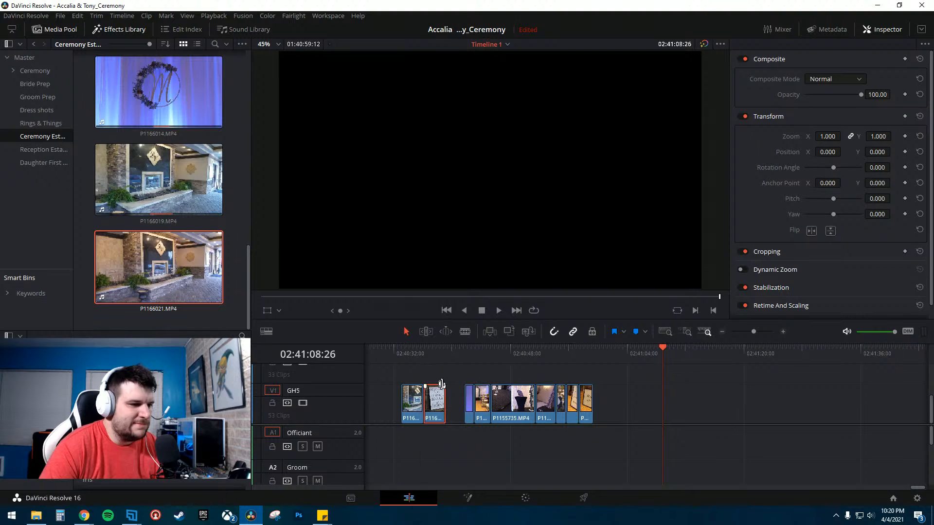
- Preview the start of the timeline to check the fountain and welcome sign clips
{"action": "left_click", "coordinate": [417, 354]}
{"action": "left_click", "coordinate": [425, 375]}
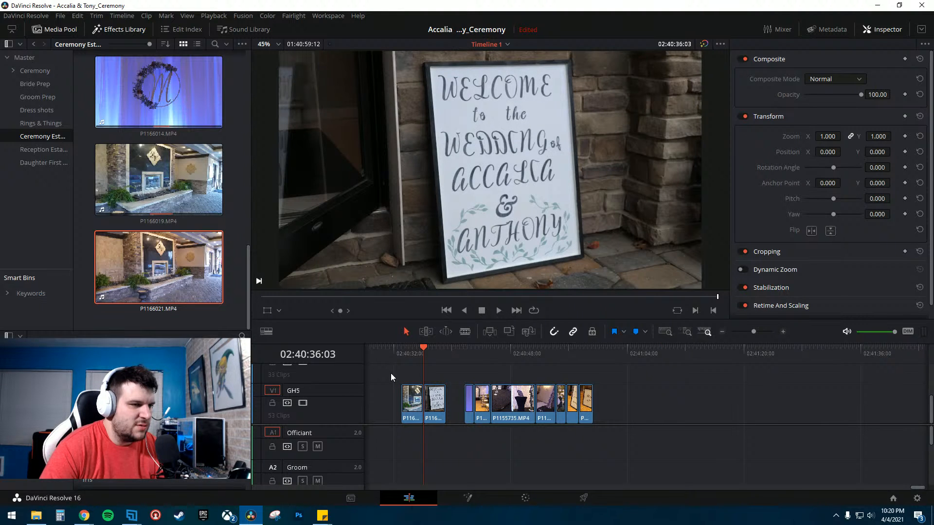
{"action": "left_click", "coordinate": [465, 358]}
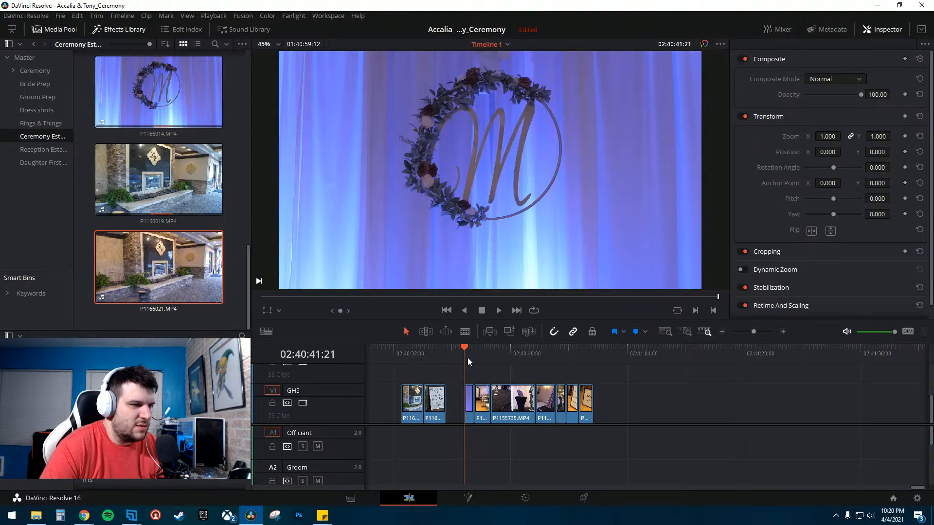
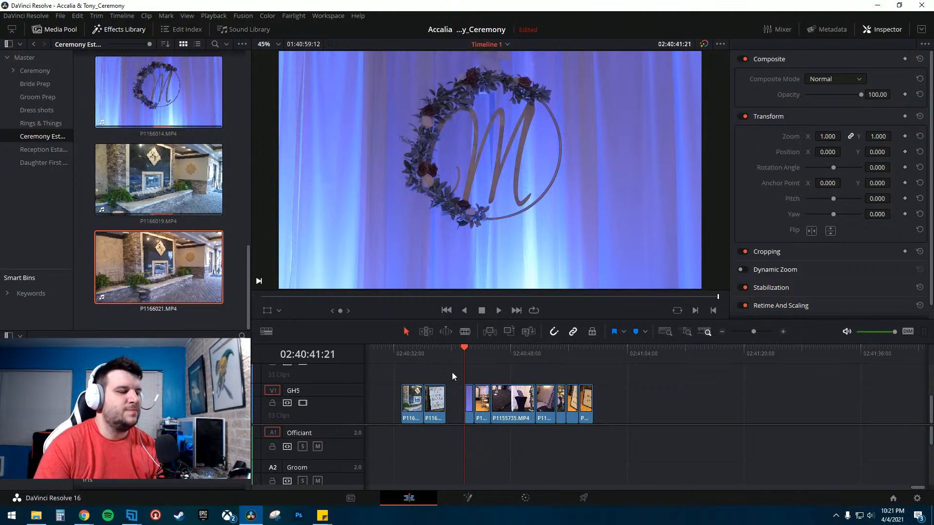
- Move the welcome sign clip far down V1 and shift the fountain shot right up against the following clips
{"action": "left_click", "coordinate": [423, 349]}
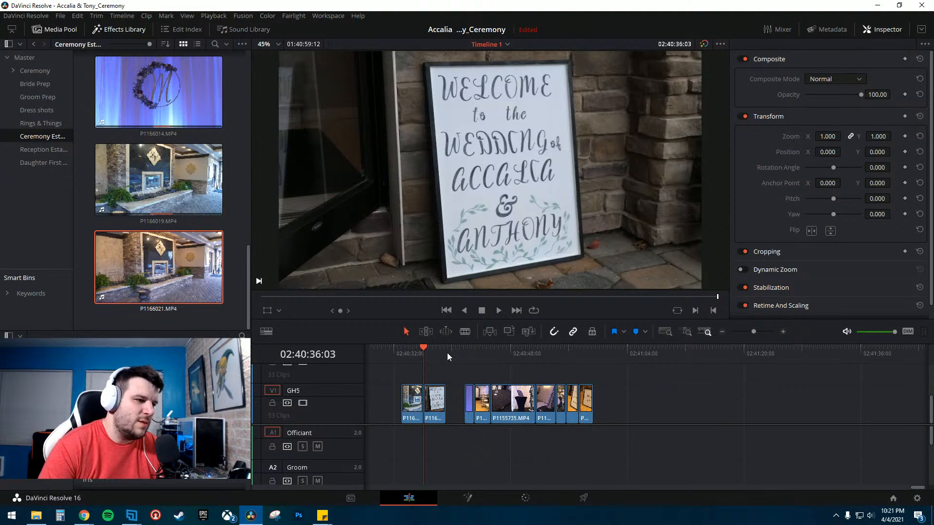
{"action": "left_click", "coordinate": [466, 354]}
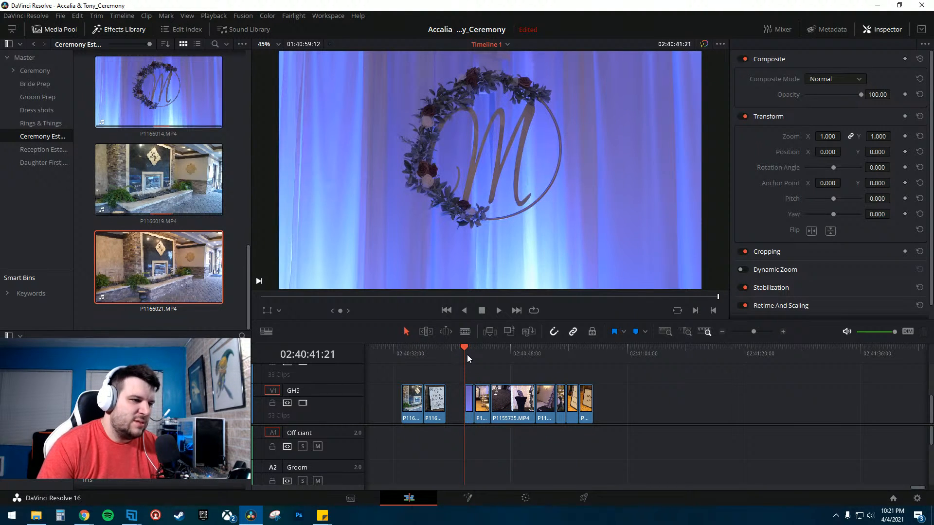
{"action": "left_click", "coordinate": [421, 355]}
{"action": "left_click_drag", "start_coordinate": [435, 402], "coordinate": [761, 401]}
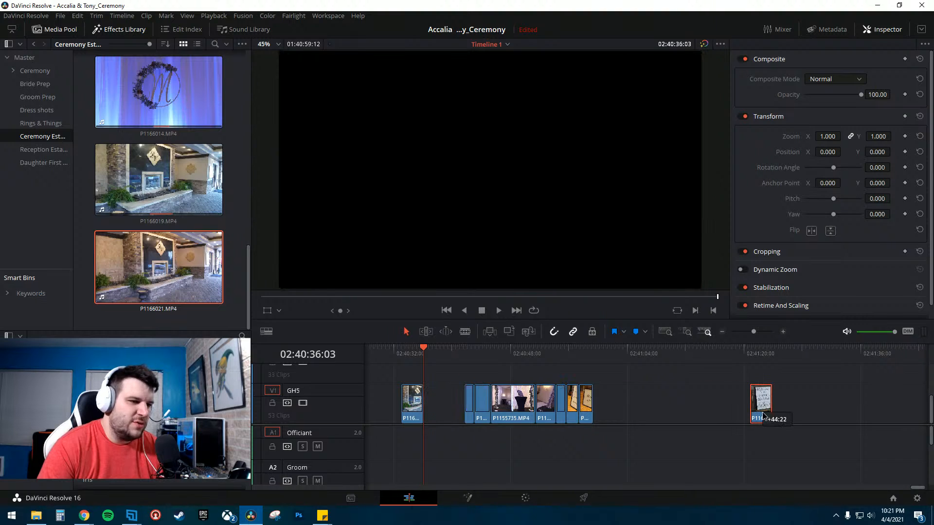
{"action": "left_click_drag", "start_coordinate": [414, 412], "coordinate": [455, 413]}
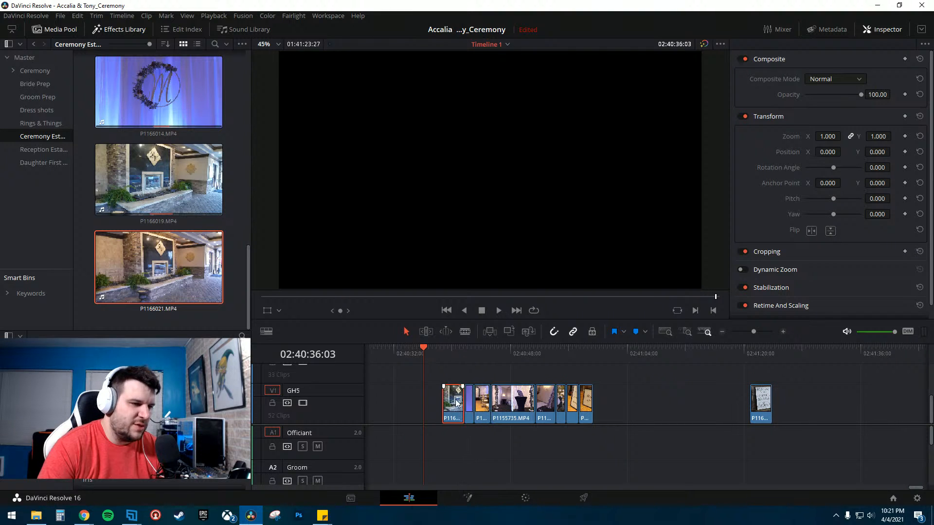
{"action": "left_click", "coordinate": [467, 353]}
{"action": "left_click", "coordinate": [451, 346]}
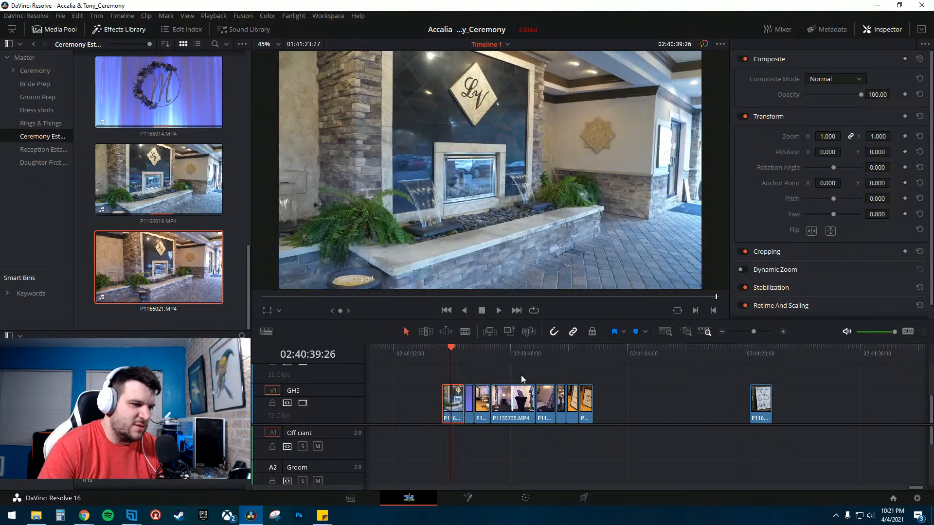
{"action": "left_click", "coordinate": [468, 375]}
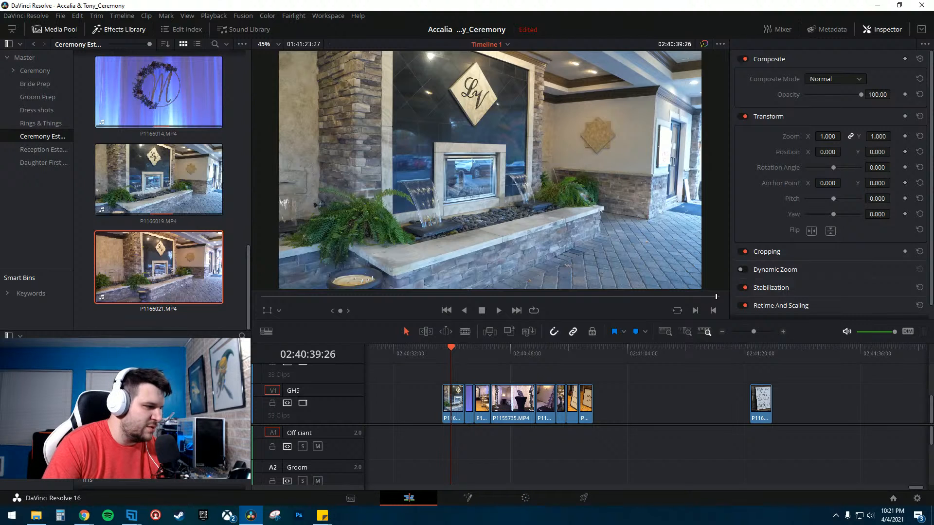
- Add a Text title to the track above V1, starting over the fountain shot
{"action": "left_click", "coordinate": [29, 389]}
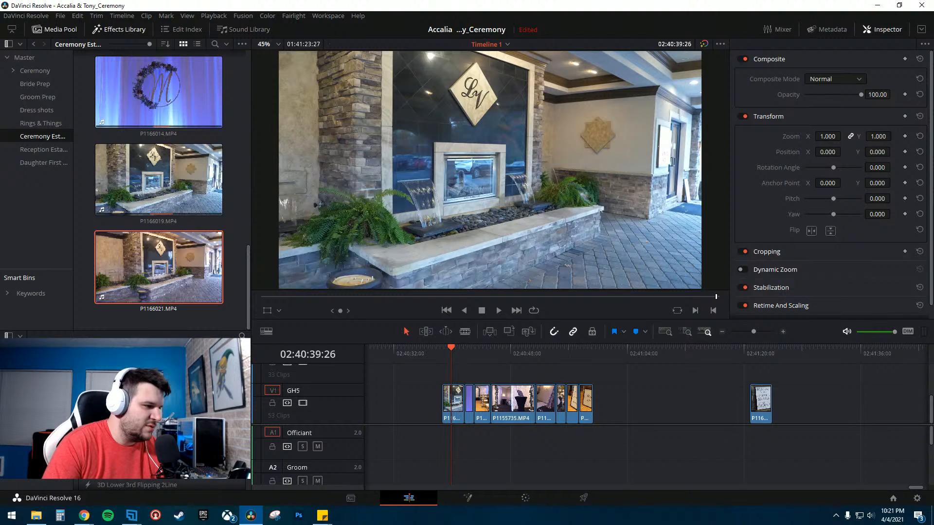
{"action": "left_click", "coordinate": [146, 413]}
{"action": "left_click_drag", "start_coordinate": [146, 413], "coordinate": [442, 370]}
{"action": "left_click", "coordinate": [446, 370]}
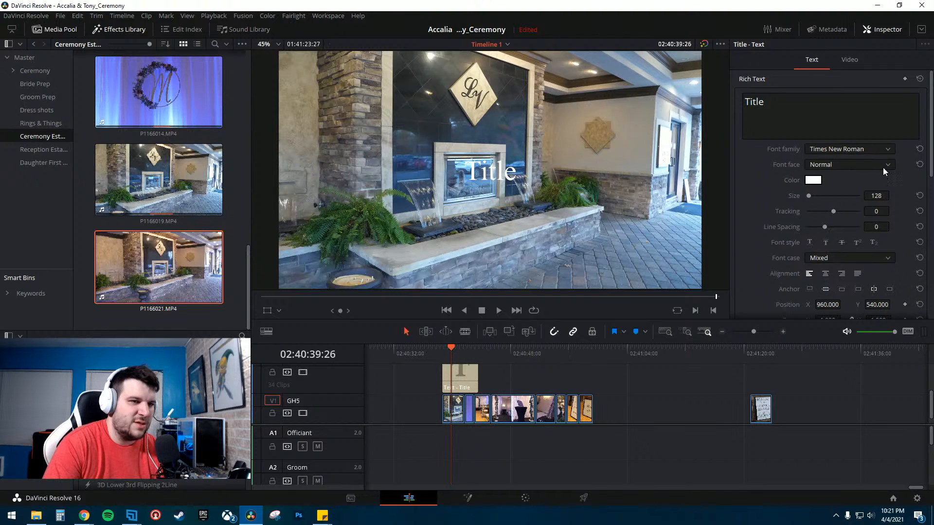
- Replace the title's placeholder text with the couple's first names joined by an ampersand
{"action": "double_click", "coordinate": [766, 102]}
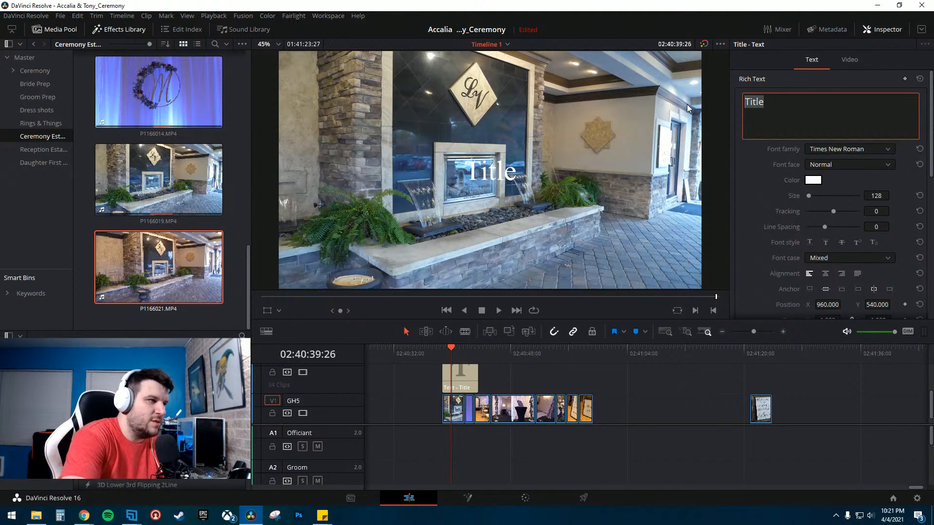
{"action": "type", "text": "A"}
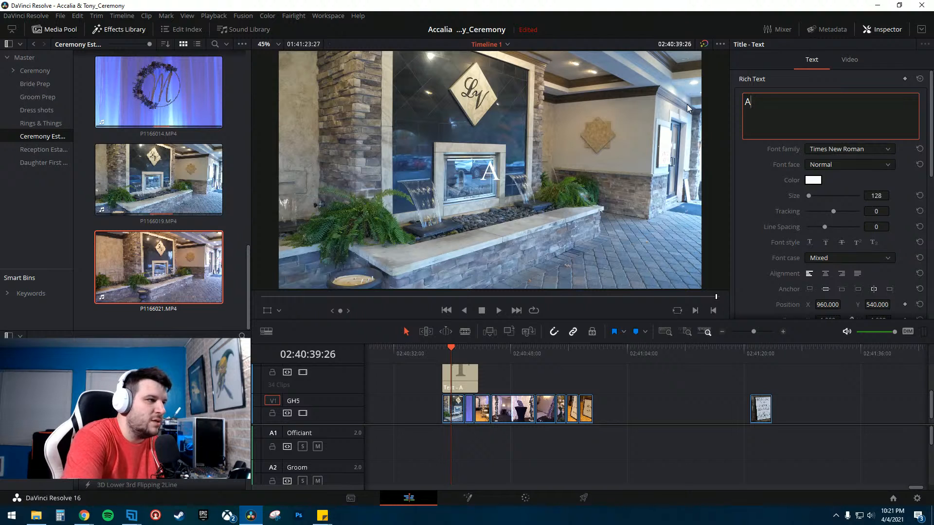
{"action": "type", "text": "cca"}
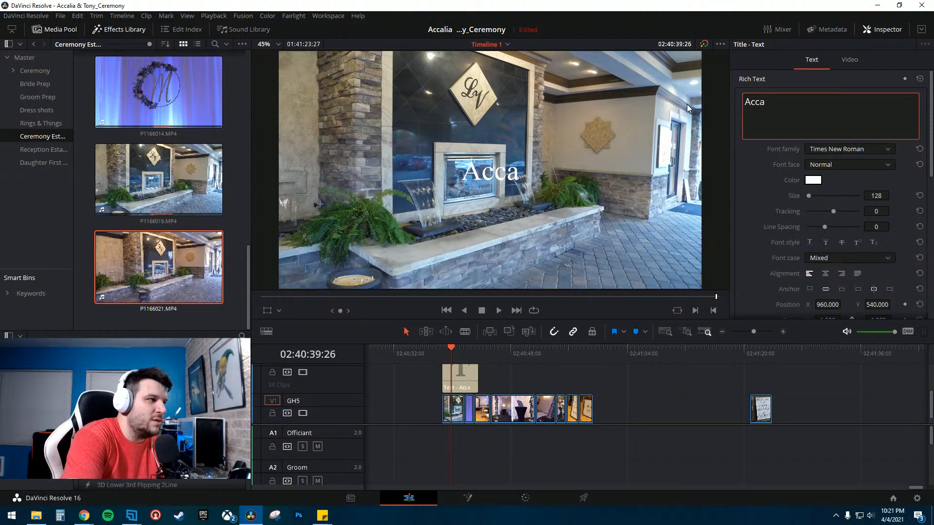
{"action": "type", "text": "lia &"}
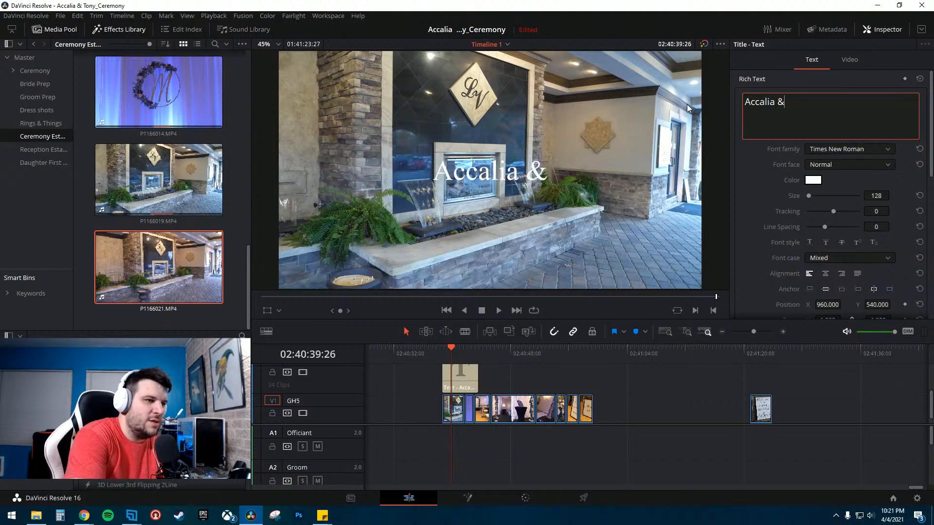
{"action": "type", "text": " Tony"}
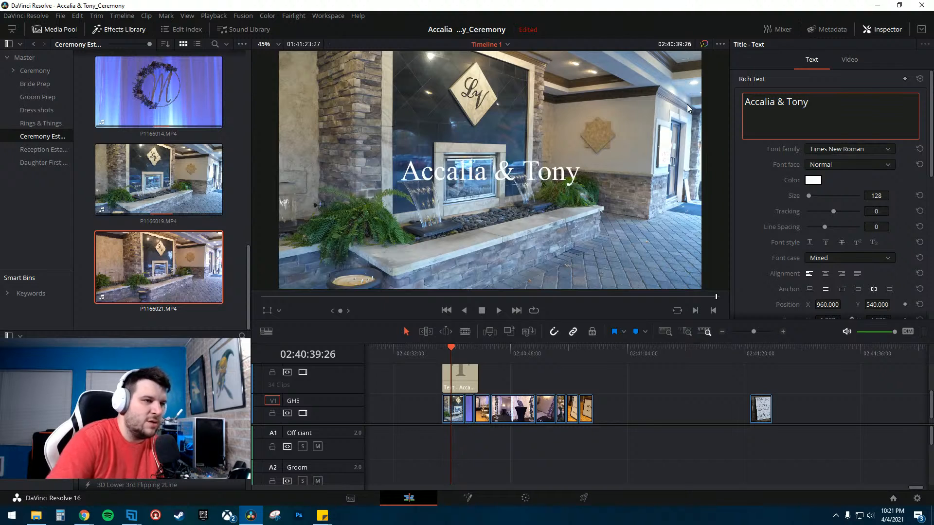
- Move the title above the welcome sign clip and change the second name in its text to the full form
{"action": "left_click", "coordinate": [758, 351]}
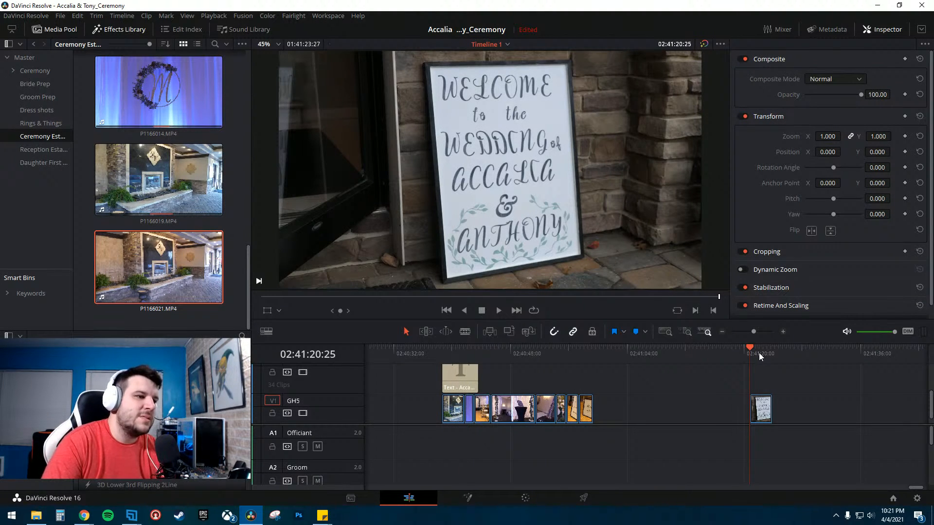
{"action": "left_click_drag", "start_coordinate": [465, 382], "coordinate": [760, 382]}
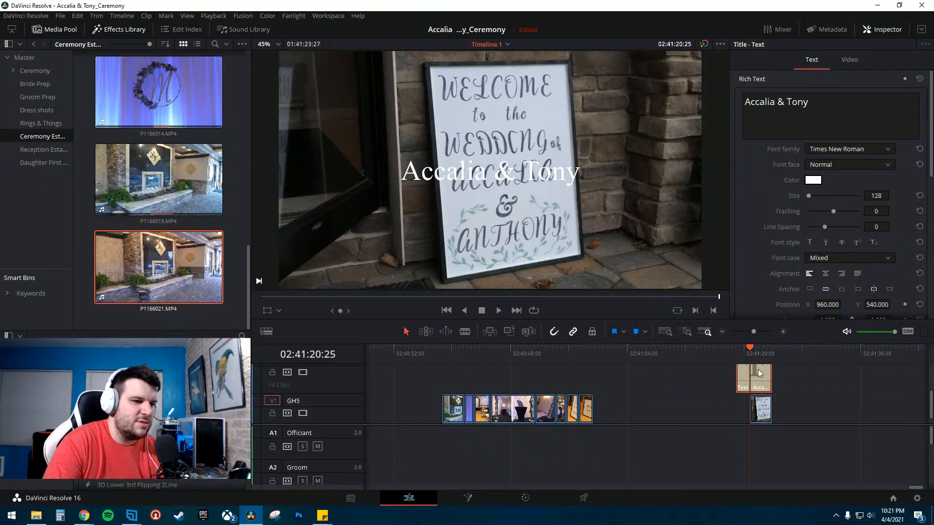
{"action": "left_click_drag", "start_coordinate": [808, 101], "coordinate": [791, 102]}
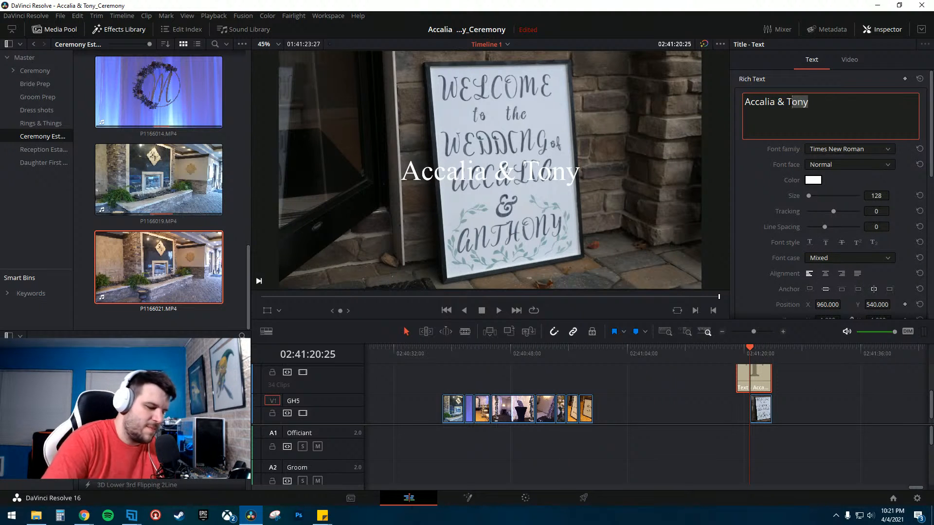
{"action": "key", "text": "BackSpace"}
{"action": "key", "text": "BackSpace"}
{"action": "type", "text": "A"}
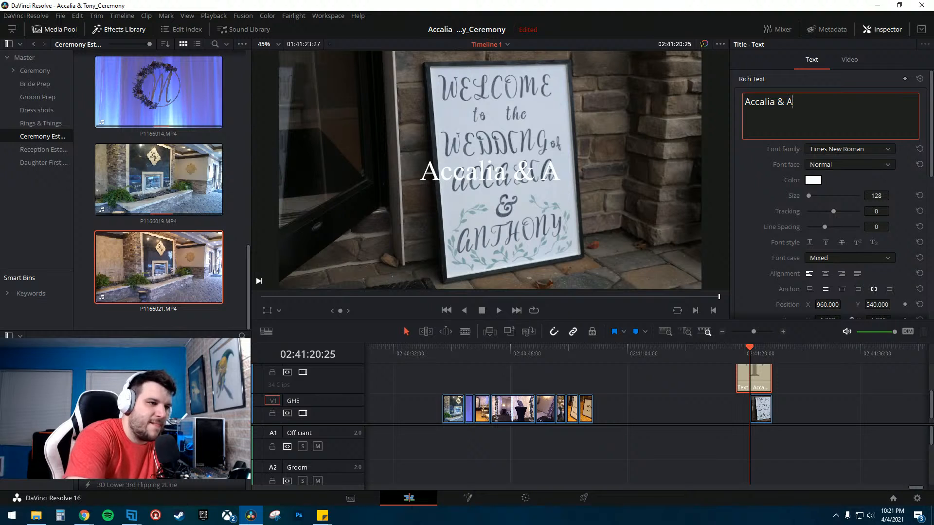
{"action": "type", "text": "nthony"}
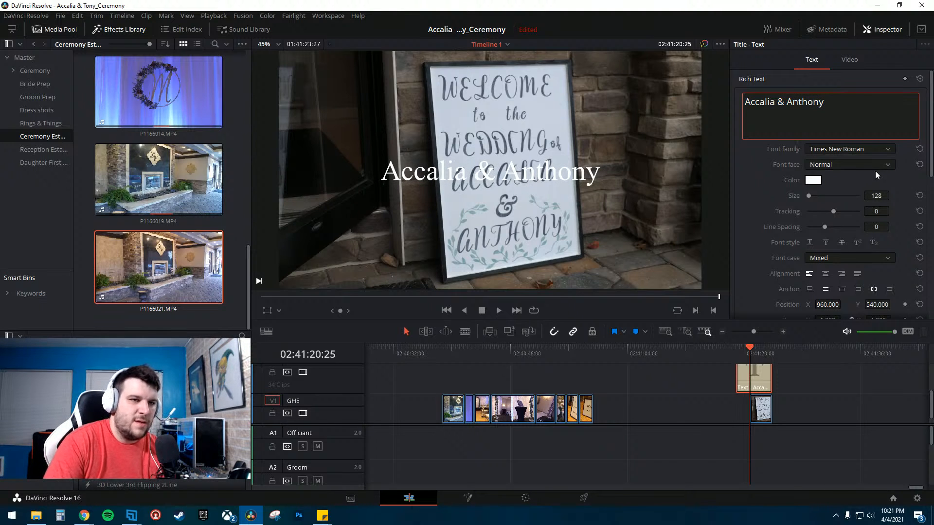
- Set the title's font family to Lastwinter and remove the space before the second name
{"action": "left_click", "coordinate": [865, 148]}
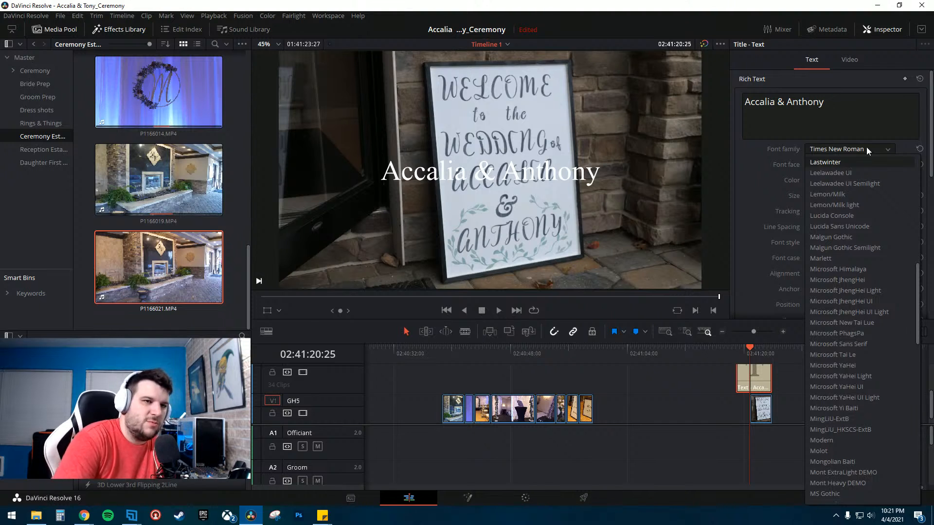
{"action": "left_click", "coordinate": [854, 163]}
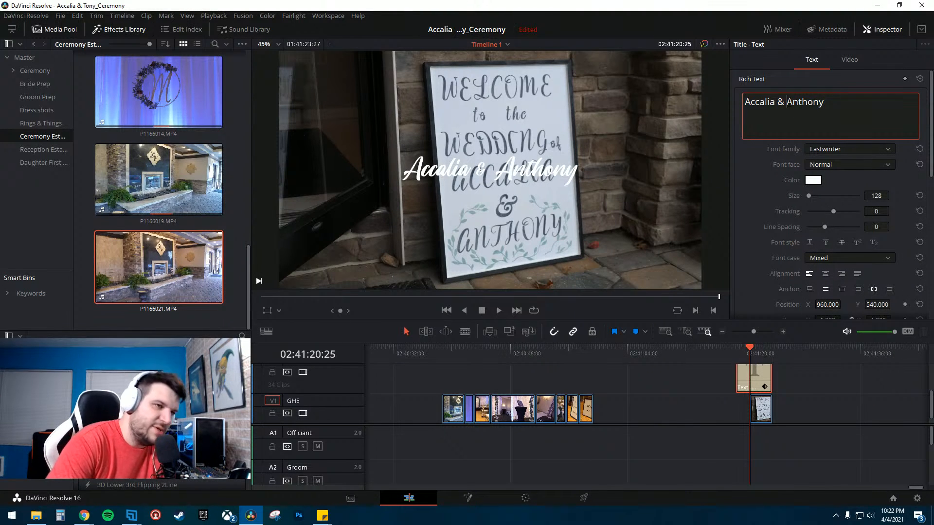
{"action": "key", "text": "BackSpace"}
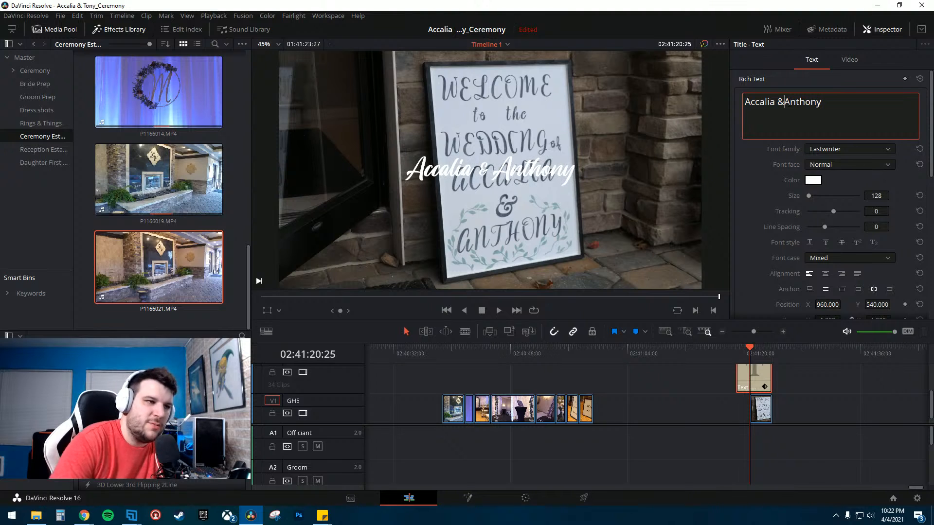
- Move the title back to the start of the timeline above the fountain shot
{"action": "left_click", "coordinate": [810, 378]}
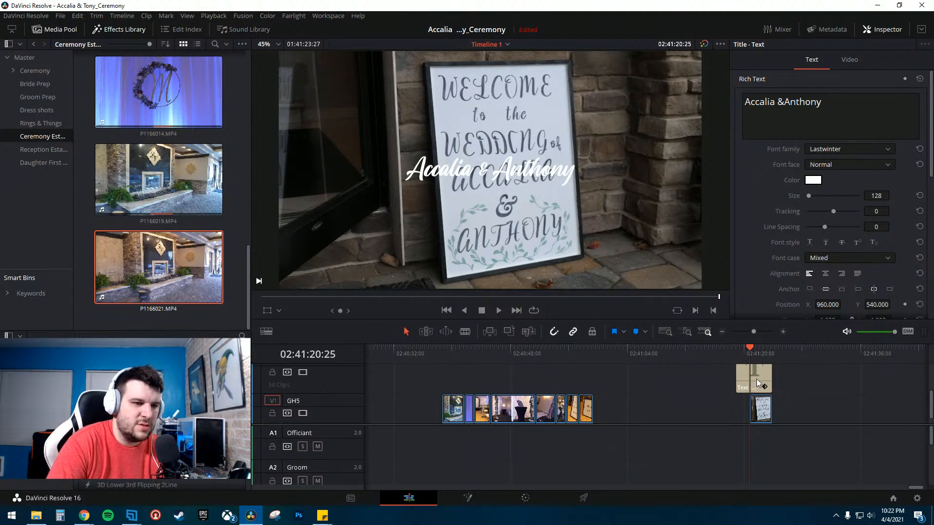
{"action": "left_click_drag", "start_coordinate": [756, 378], "coordinate": [464, 378]}
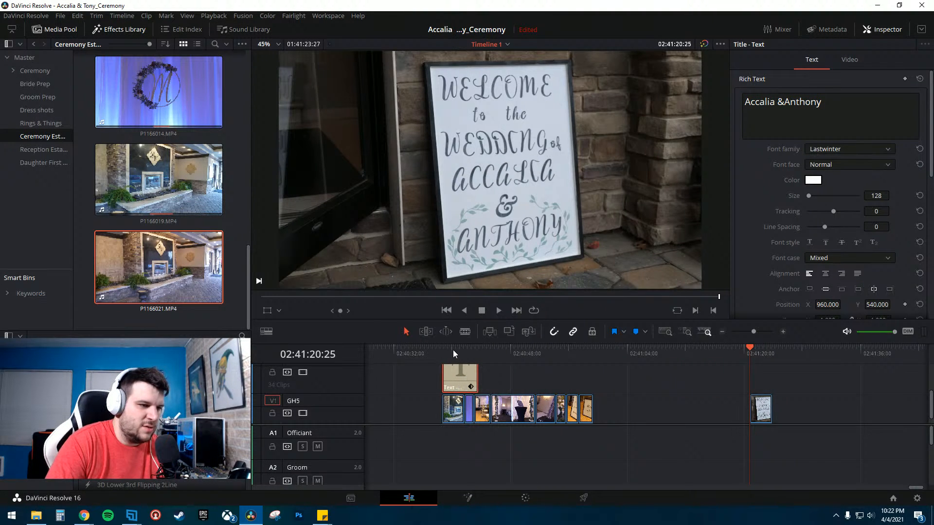
{"action": "left_click", "coordinate": [453, 349]}
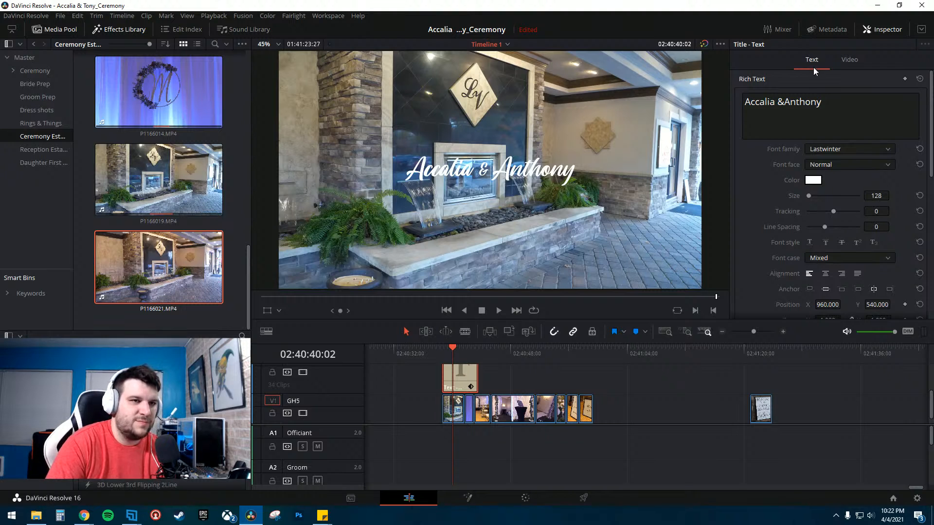
- Reposition the title toward the lower right of the frame, at about 522 X and -415 Y
{"action": "left_click", "coordinate": [849, 59]}
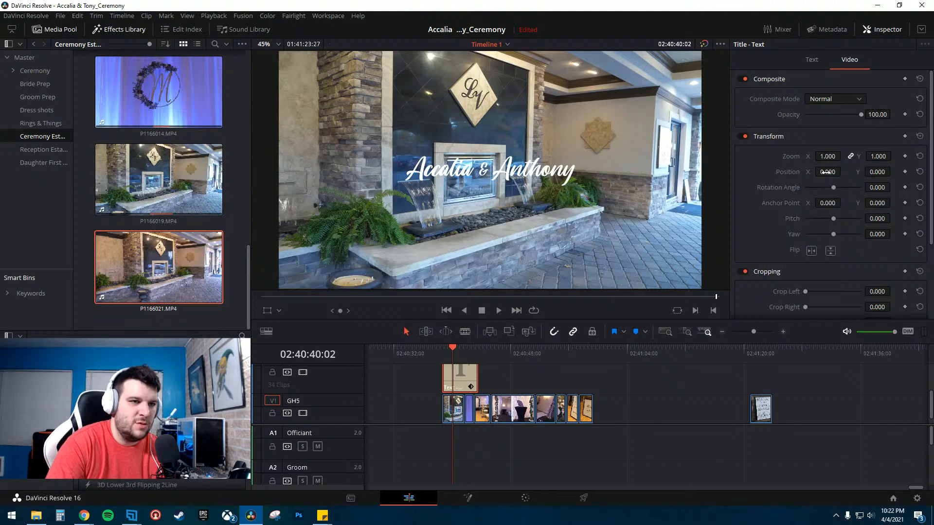
{"action": "mouse_move", "coordinate": [825, 172]}
{"action": "left_mouse_down"}
{"action": "mouse_move", "coordinate": [844, 171]}
{"action": "mouse_move", "coordinate": [828, 172]}
{"action": "left_mouse_up"}
{"action": "left_click", "coordinate": [463, 351]}
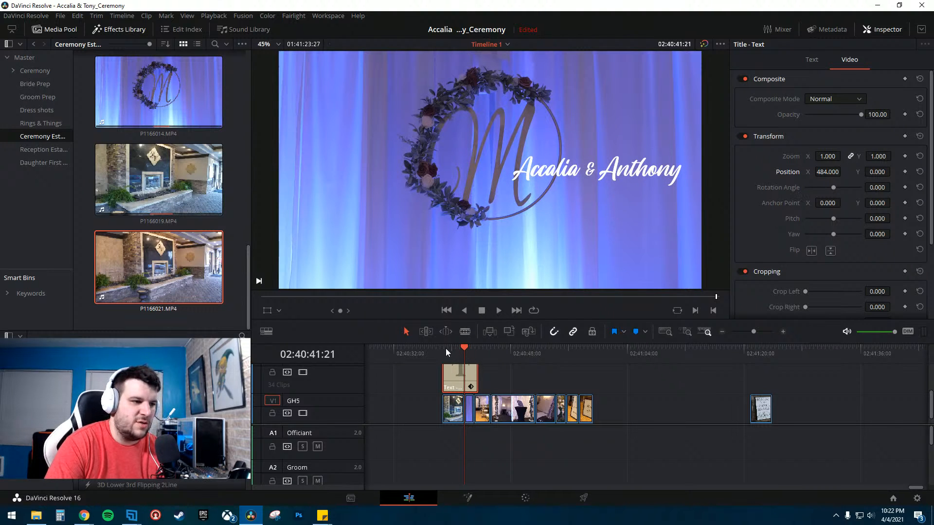
{"action": "left_click", "coordinate": [453, 351]}
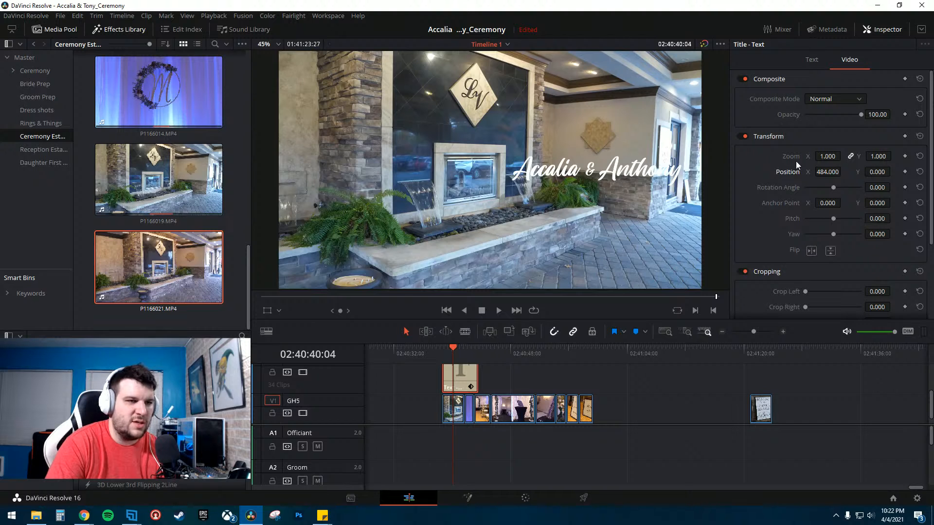
{"action": "mouse_move", "coordinate": [877, 171]}
{"action": "left_mouse_down"}
{"action": "mouse_move", "coordinate": [831, 172]}
{"action": "mouse_move", "coordinate": [884, 171]}
{"action": "left_mouse_up"}
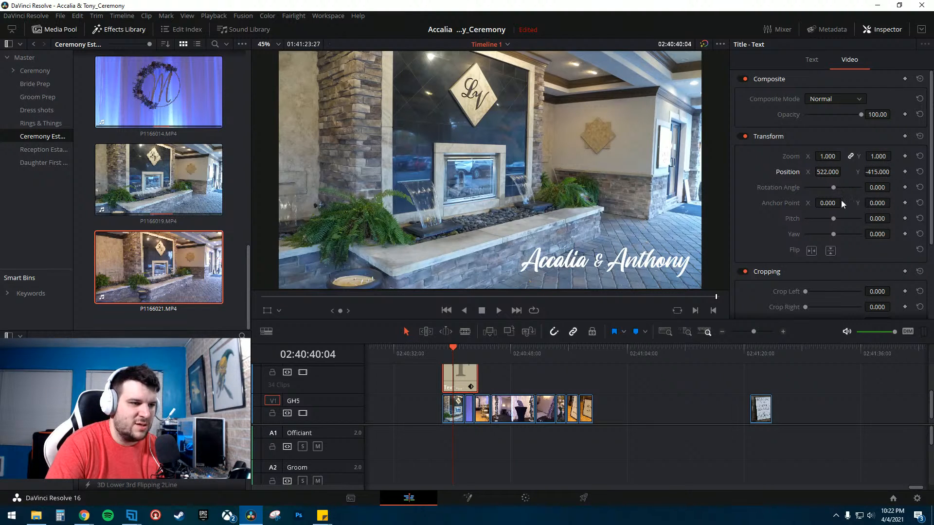
- Scale the title down to a zoom of 0.880 and shift it to about 598 X
{"action": "left_click", "coordinate": [465, 348]}
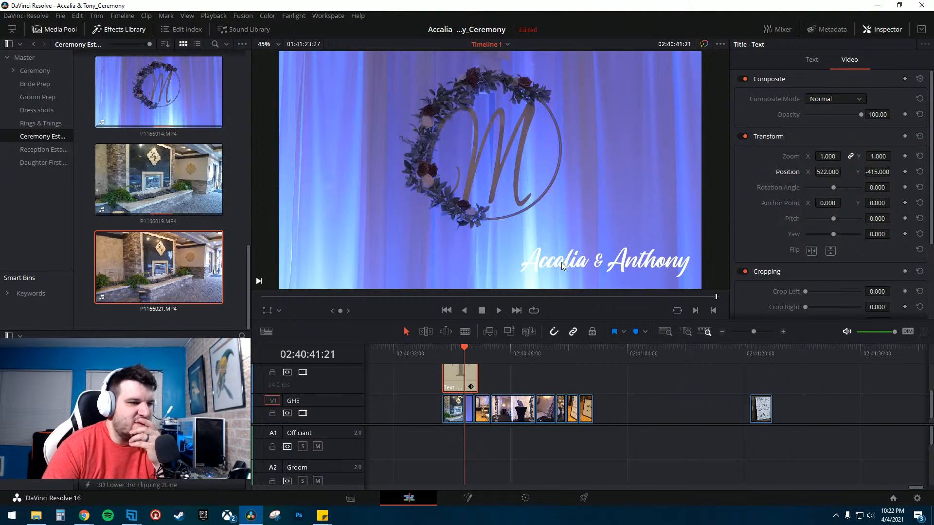
{"action": "left_click", "coordinate": [442, 348]}
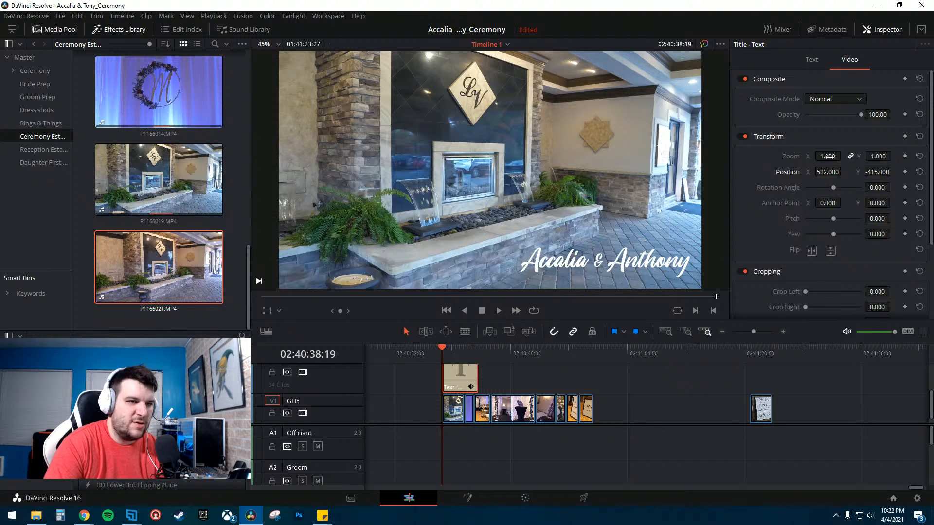
{"action": "left_click_drag", "start_coordinate": [828, 156], "coordinate": [843, 172]}
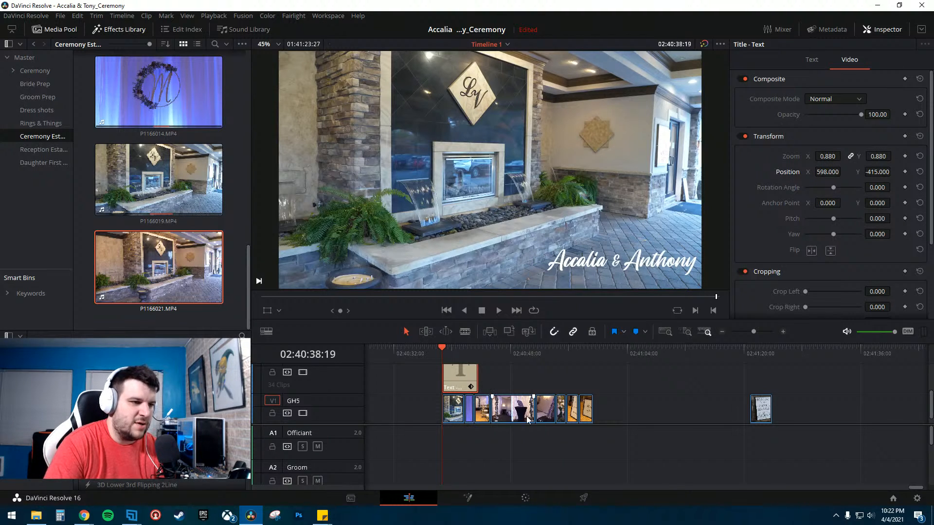
{"action": "left_click", "coordinate": [465, 347]}
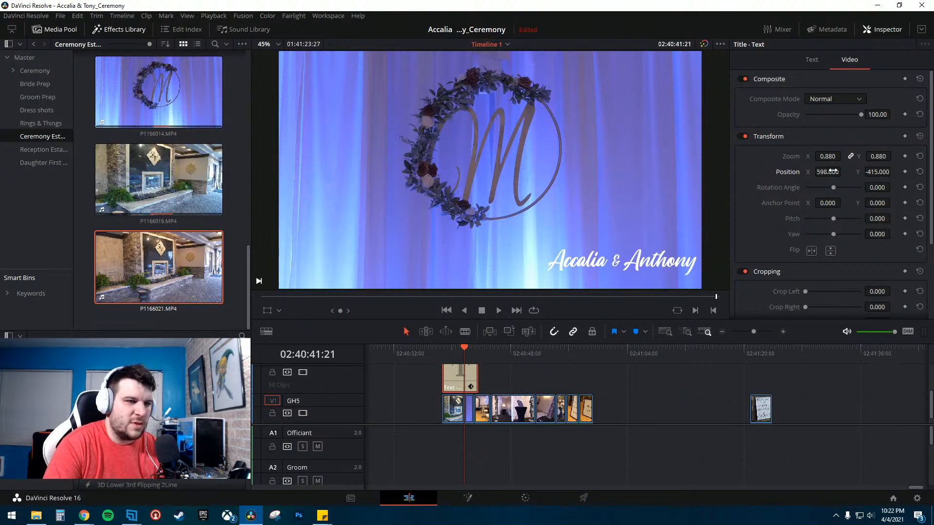
- Fine-tune the title's position to about 583 X and -428 Y
{"action": "left_click_drag", "start_coordinate": [866, 171], "coordinate": [819, 172]}
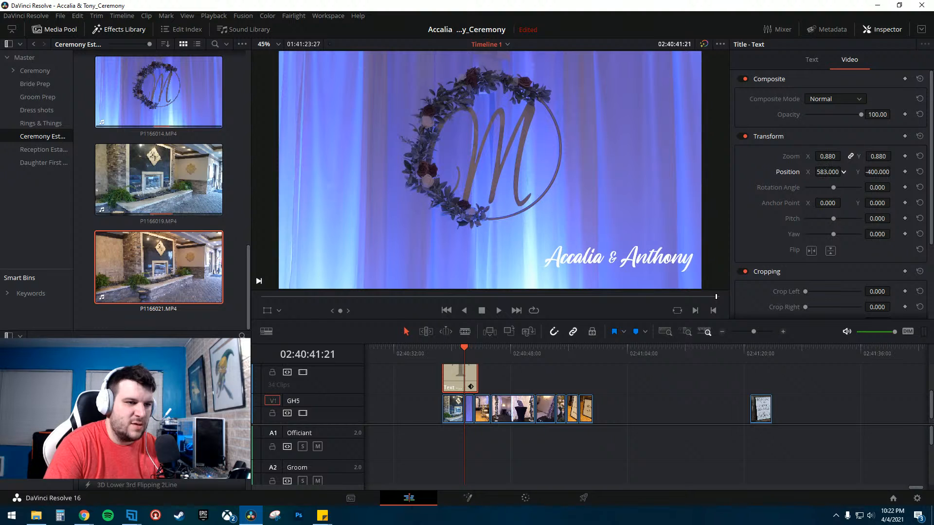
{"action": "left_click_drag", "start_coordinate": [893, 172], "coordinate": [893, 171]}
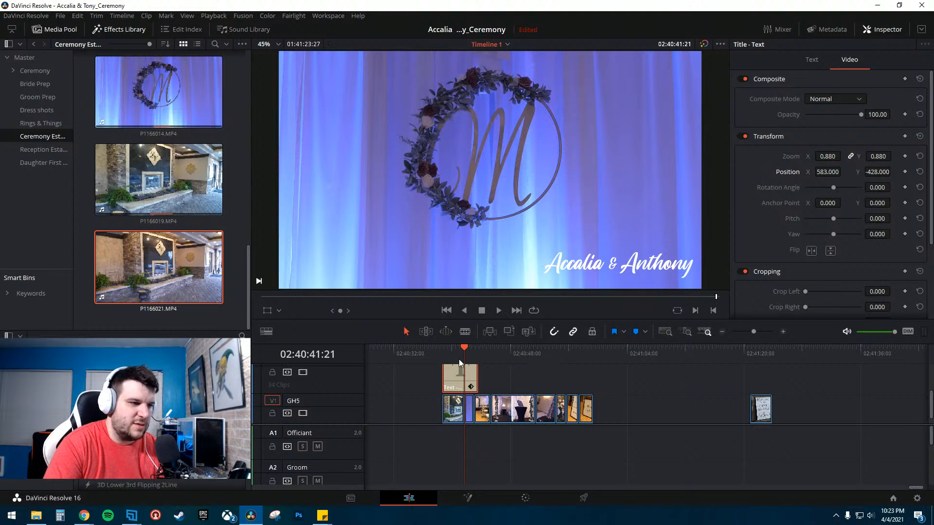
{"action": "left_click_drag", "start_coordinate": [455, 351], "coordinate": [451, 349]}
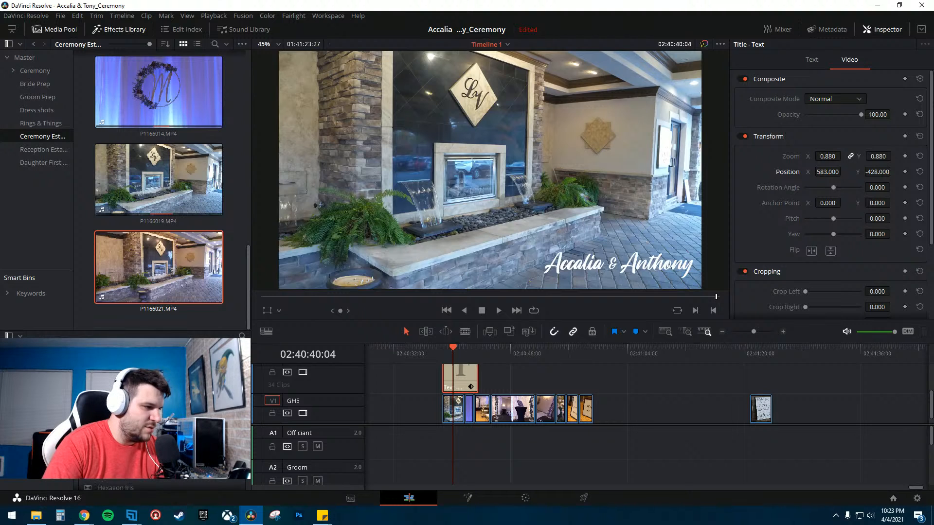
- Apply an Edge Wipe transition to the start of the names title clip
{"action": "scroll", "coordinate": [163, 413], "scroll_direction": "down", "scroll_amount": 3}
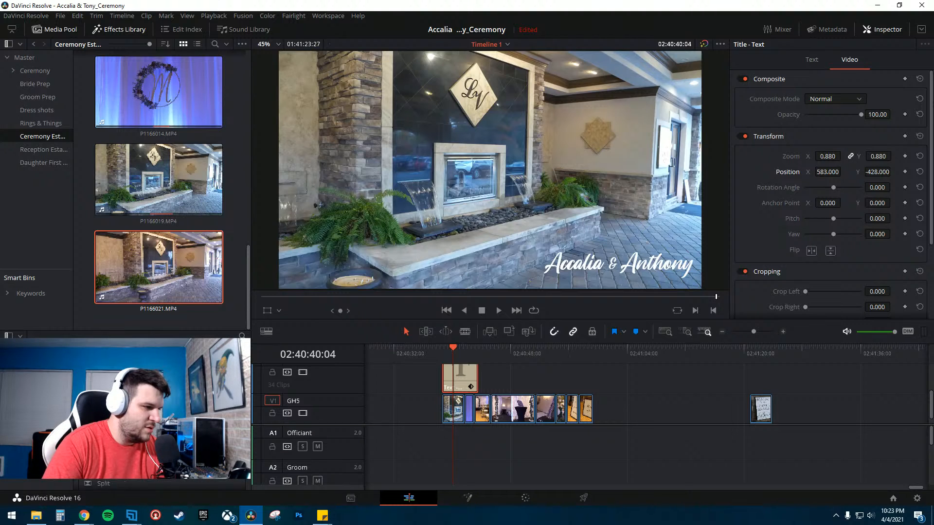
{"action": "scroll", "coordinate": [163, 413], "scroll_direction": "down", "scroll_amount": 2}
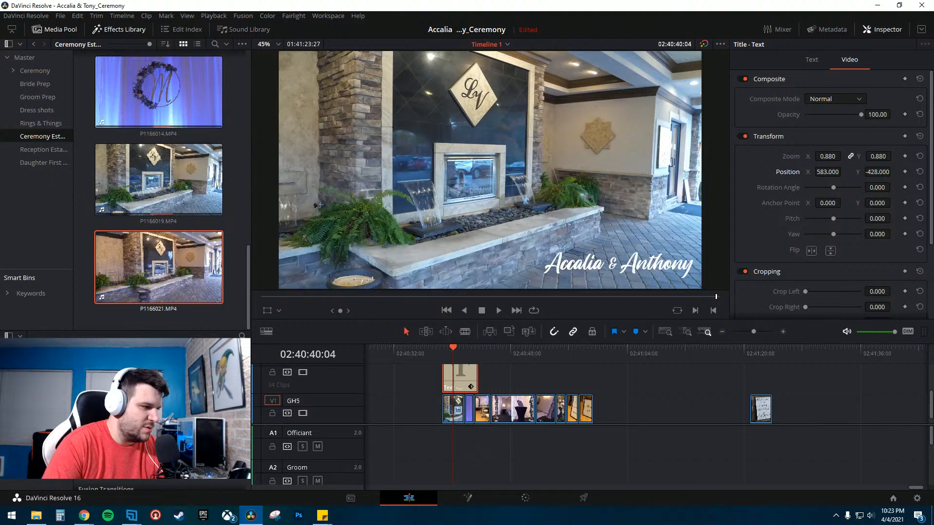
{"action": "left_click", "coordinate": [464, 378]}
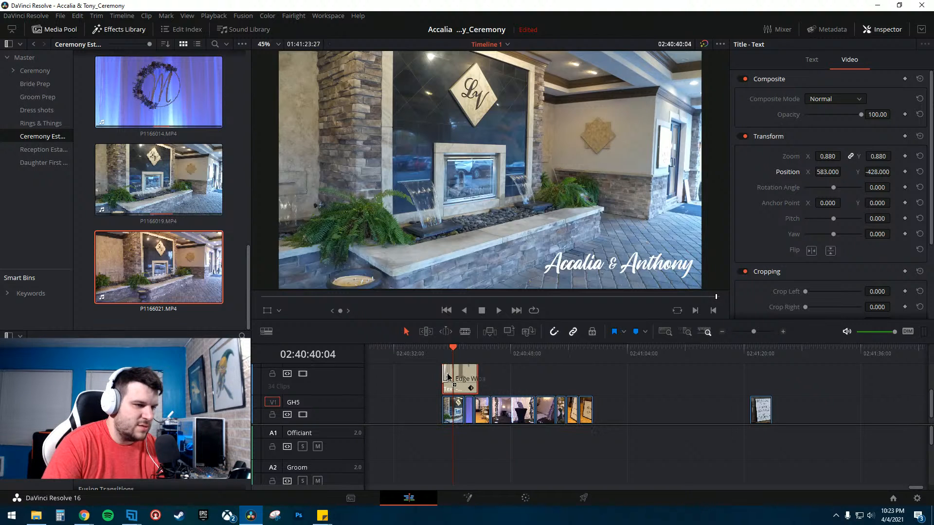
- Lengthen the title's Edge Wipe transition to 2.5 seconds
{"action": "left_click", "coordinate": [443, 352]}
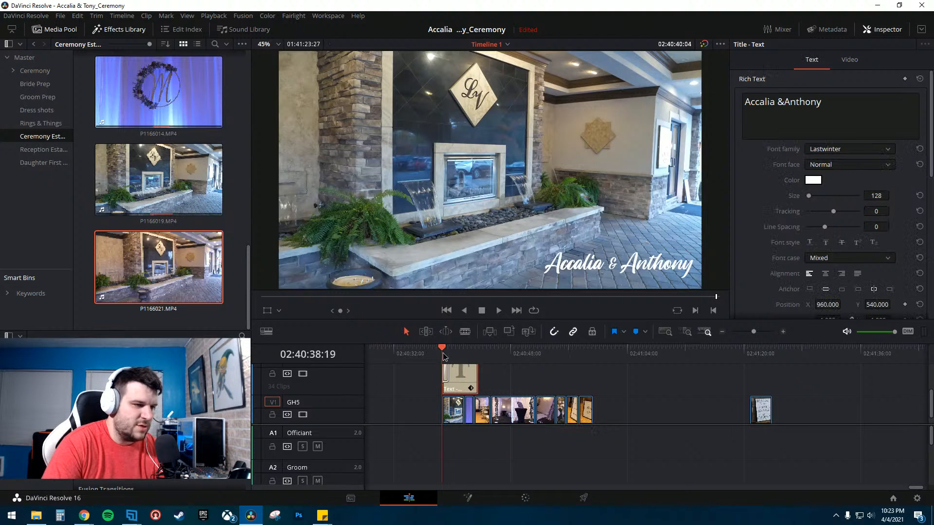
{"action": "left_click", "coordinate": [782, 332]}
{"action": "left_click", "coordinate": [783, 332]}
{"action": "left_click_drag", "start_coordinate": [760, 342], "coordinate": [762, 342]}
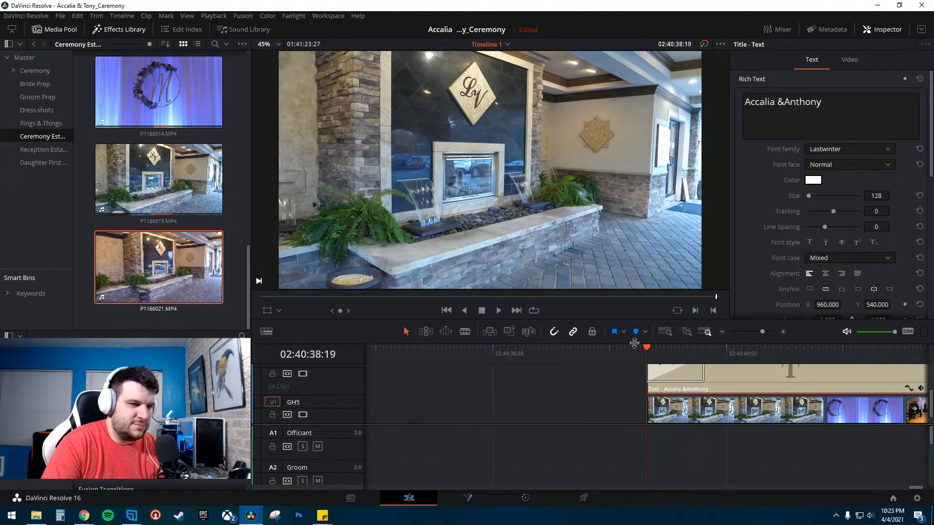
{"action": "left_click_drag", "start_coordinate": [634, 343], "coordinate": [632, 277]}
{"action": "left_click_drag", "start_coordinate": [588, 388], "coordinate": [588, 416]}
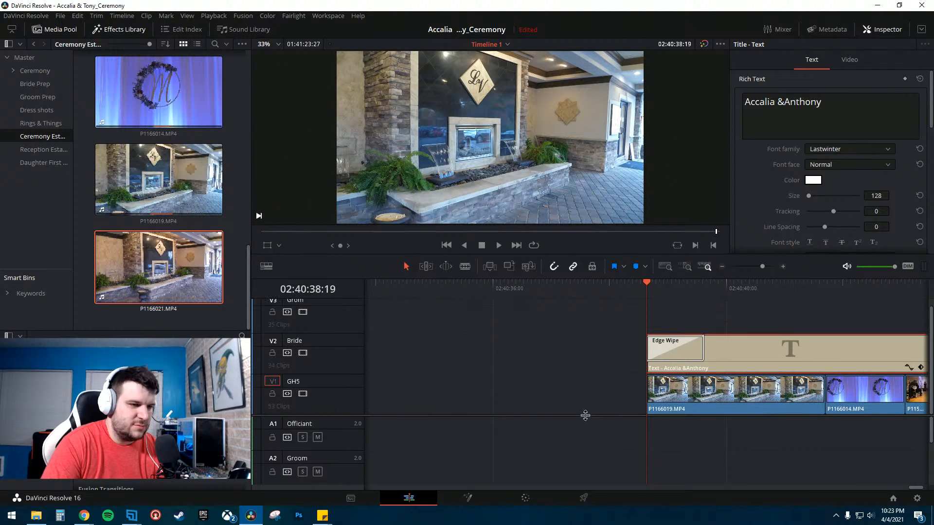
{"action": "scroll", "coordinate": [737, 364], "scroll_direction": "right", "scroll_amount": 5}
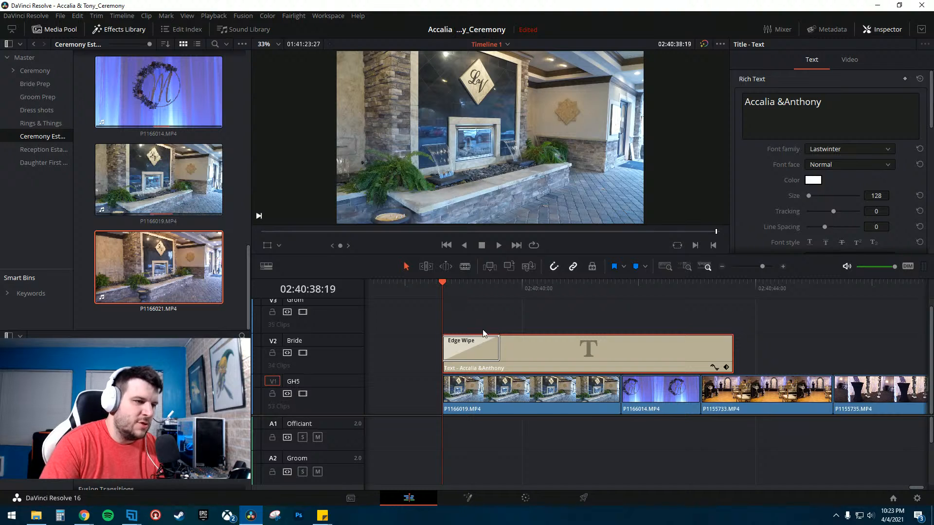
{"action": "left_click_drag", "start_coordinate": [499, 350], "coordinate": [585, 352]}
{"action": "left_click_drag", "start_coordinate": [521, 299], "coordinate": [460, 302]}
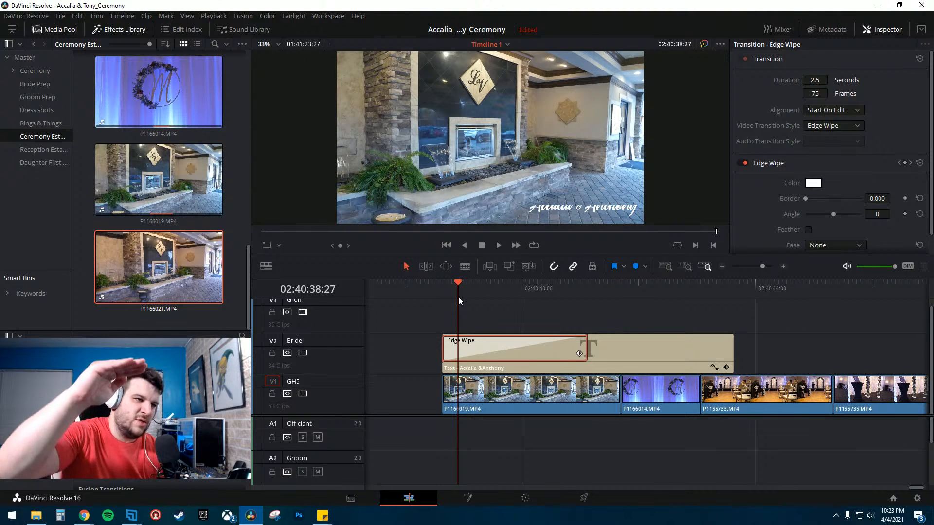
- Set the Edge Wipe angle to 5 and step through the title's wipe-in frame by frame
{"action": "key", "text": "space"}
{"action": "key", "text": "space"}
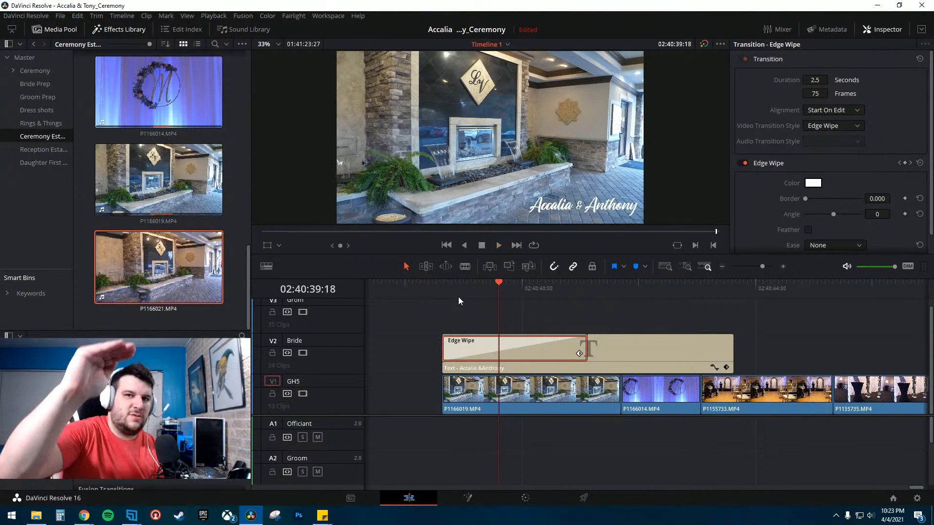
{"action": "left_click", "coordinate": [473, 286]}
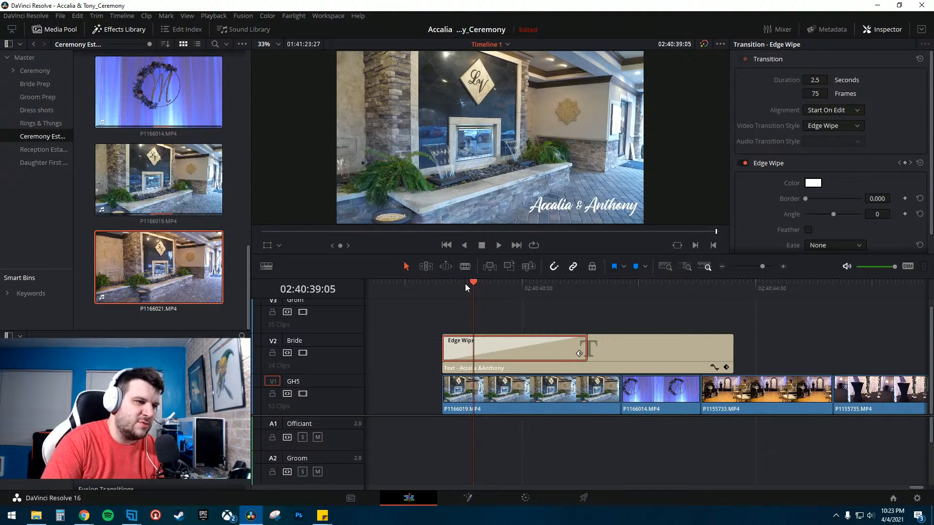
{"action": "left_click", "coordinate": [465, 285]}
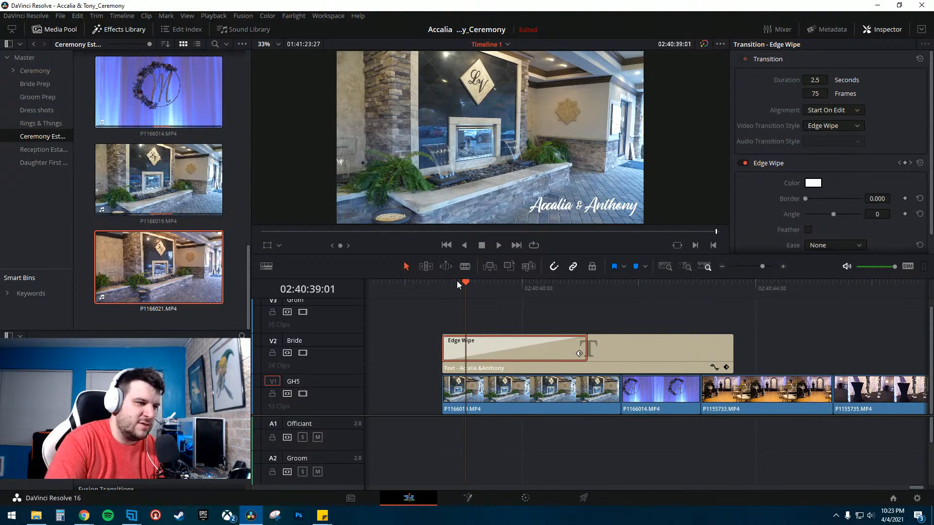
{"action": "left_click", "coordinate": [457, 282]}
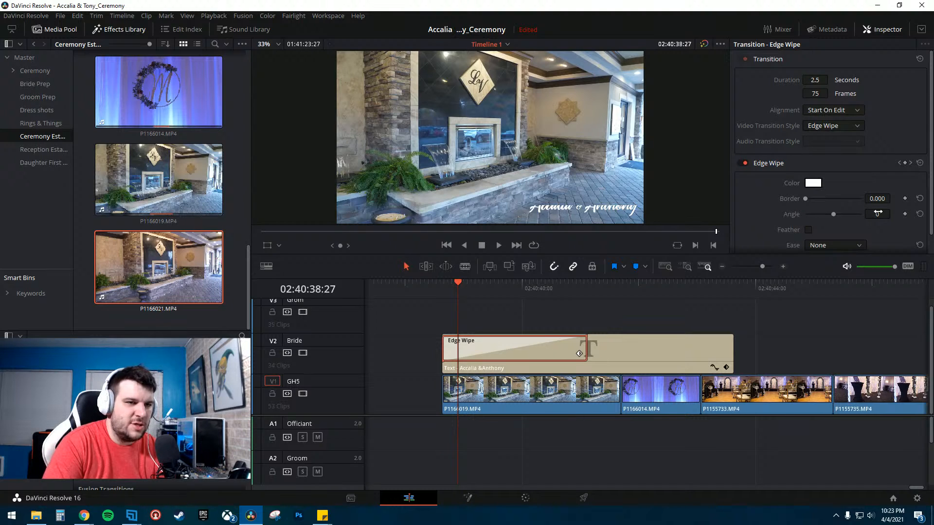
{"action": "left_click_drag", "start_coordinate": [877, 214], "coordinate": [879, 214]}
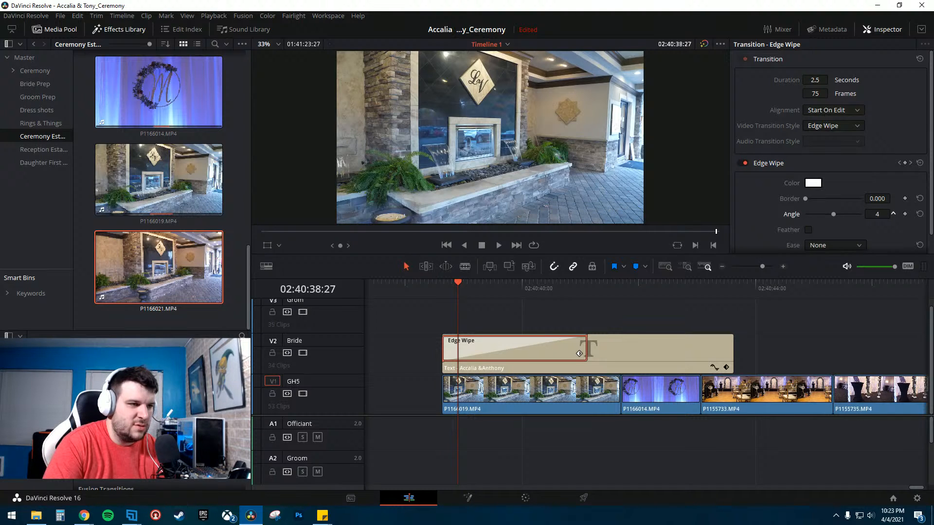
{"action": "key", "text": "space"}
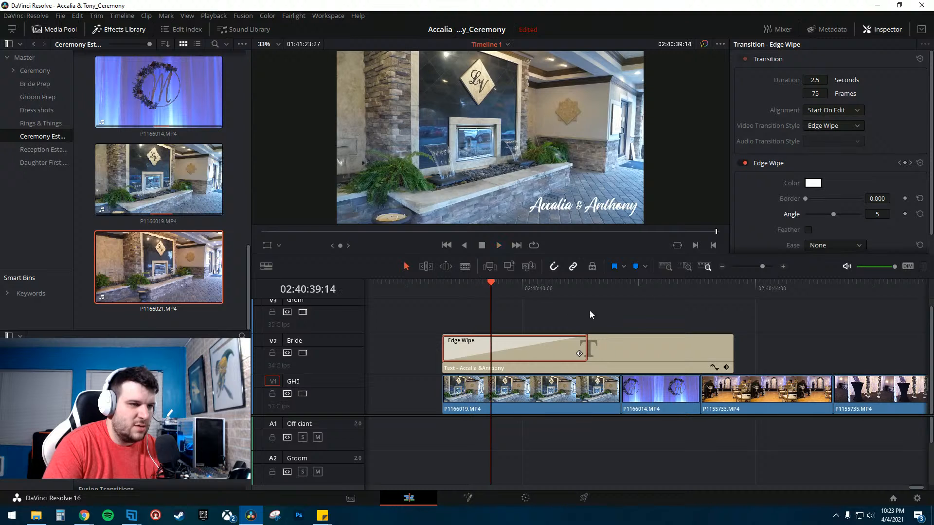
{"action": "key", "text": "Left"}
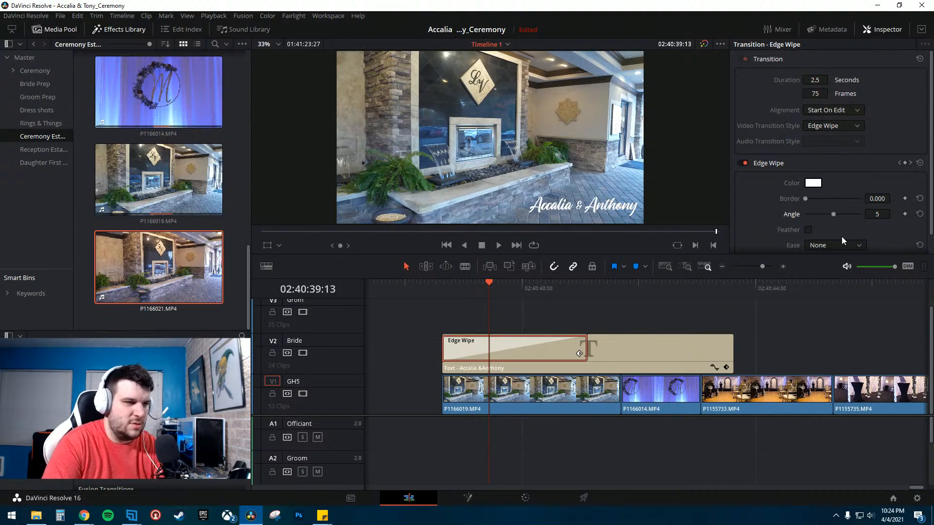
{"action": "key", "text": "Left"}
{"action": "key", "text": "Left"}
{"action": "key", "text": "Left"}
{"action": "key", "text": "Left"}
{"action": "key", "text": "Left"}
{"action": "key", "text": "Left"}
{"action": "key", "text": "Left"}
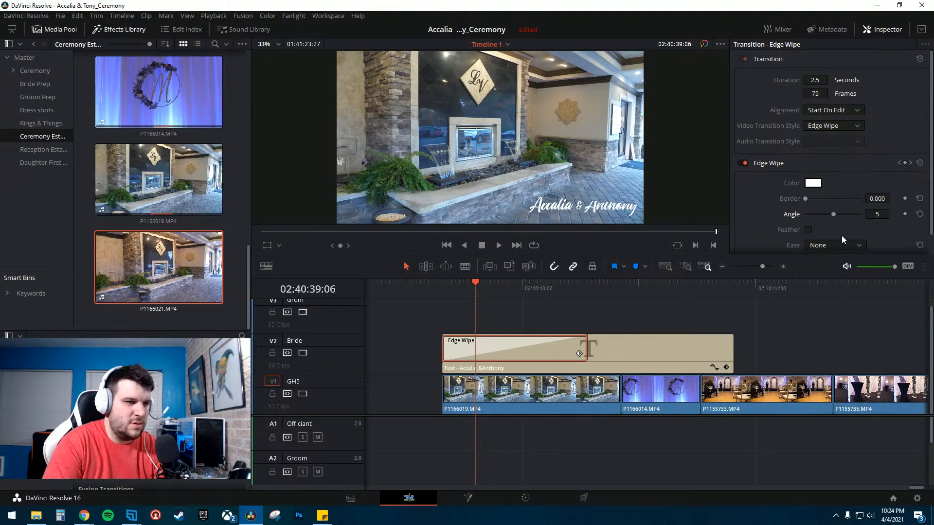
{"action": "key", "text": "Left"}
- Increase the Edge Wipe angle to 113 and replay the title's wipe-in over the fountain shot
{"action": "left_click_drag", "start_coordinate": [874, 215], "coordinate": [886, 216]}
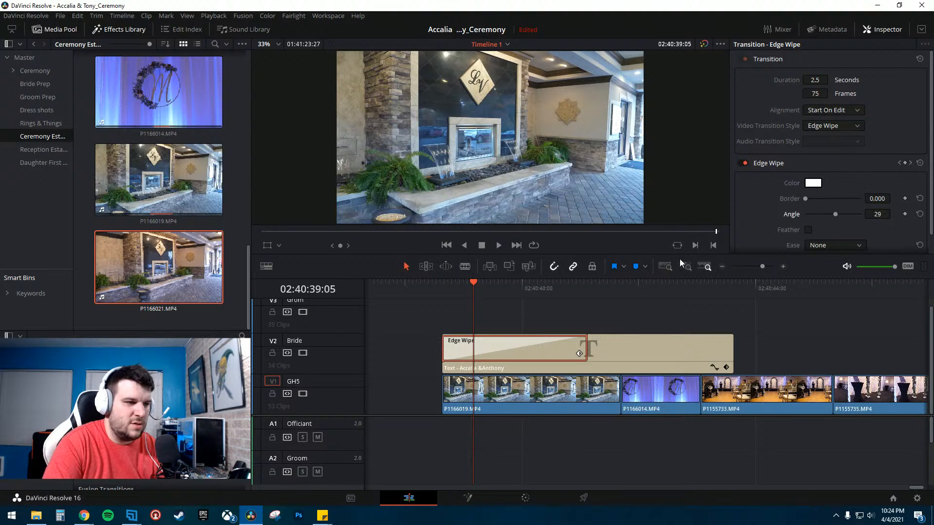
{"action": "key", "text": "space"}
{"action": "key", "text": "space"}
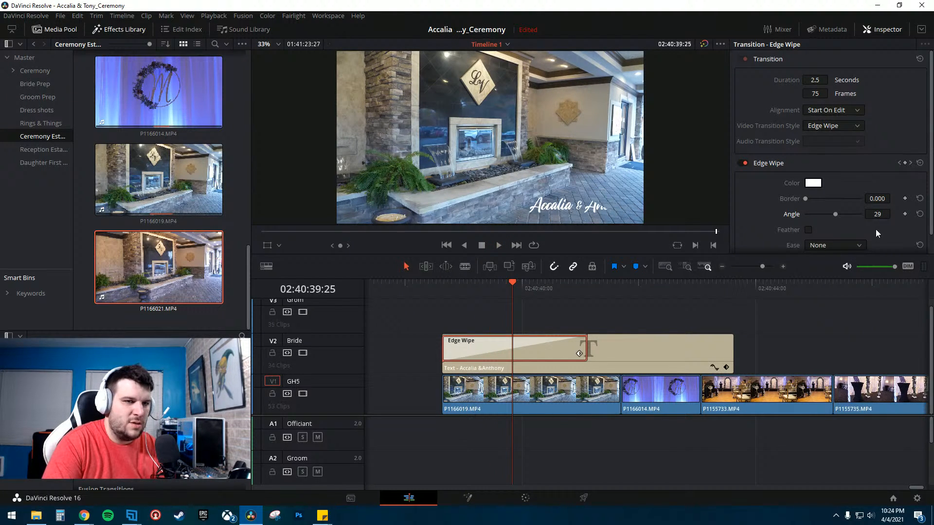
{"action": "left_click_drag", "start_coordinate": [877, 214], "coordinate": [893, 214]}
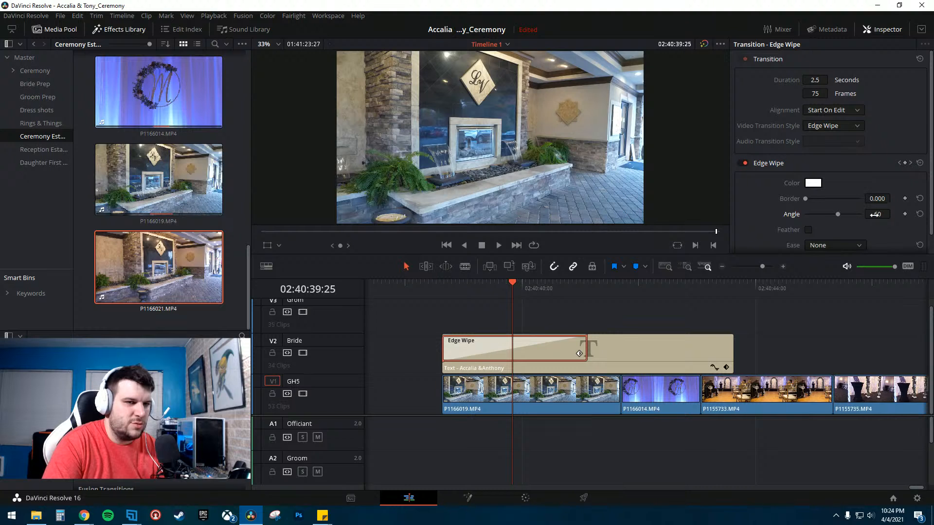
{"action": "key", "text": "space"}
{"action": "key", "text": "space"}
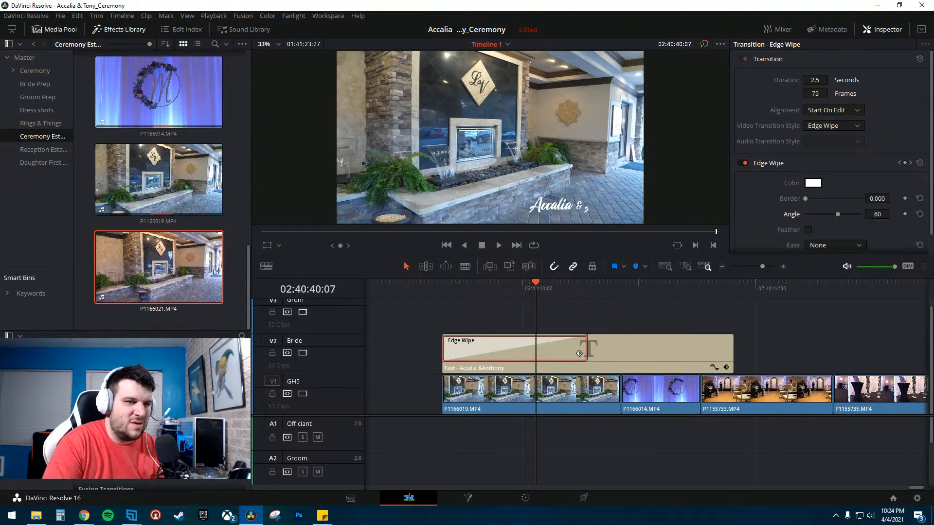
{"action": "key", "text": "space"}
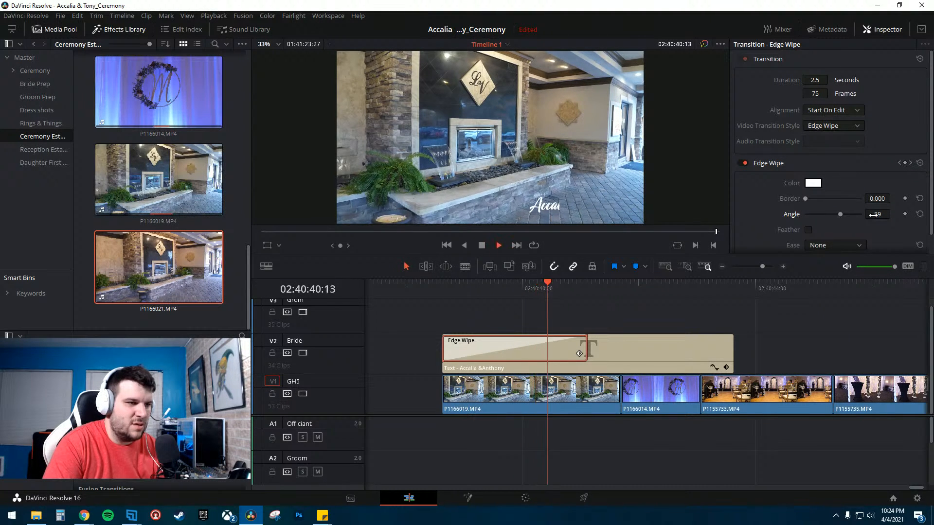
{"action": "key", "text": "space"}
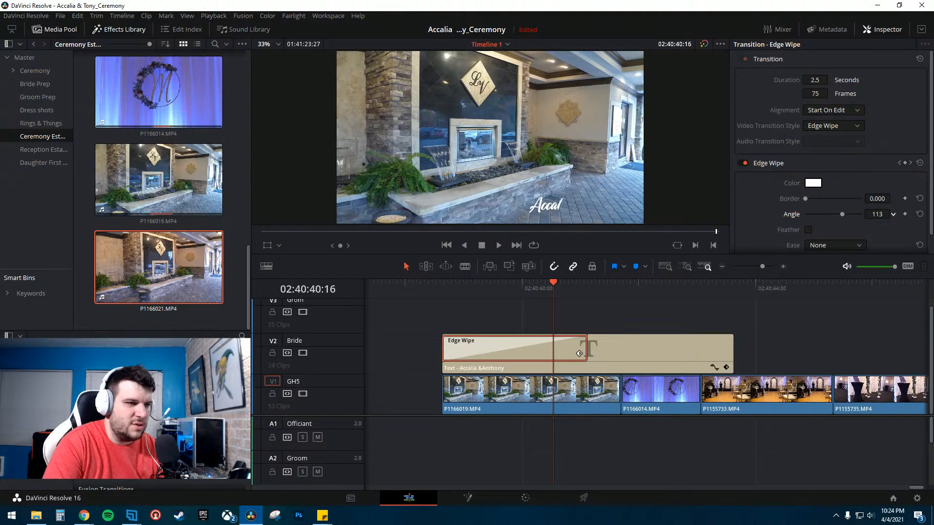
{"action": "left_click", "coordinate": [463, 291]}
{"action": "key", "text": "space"}
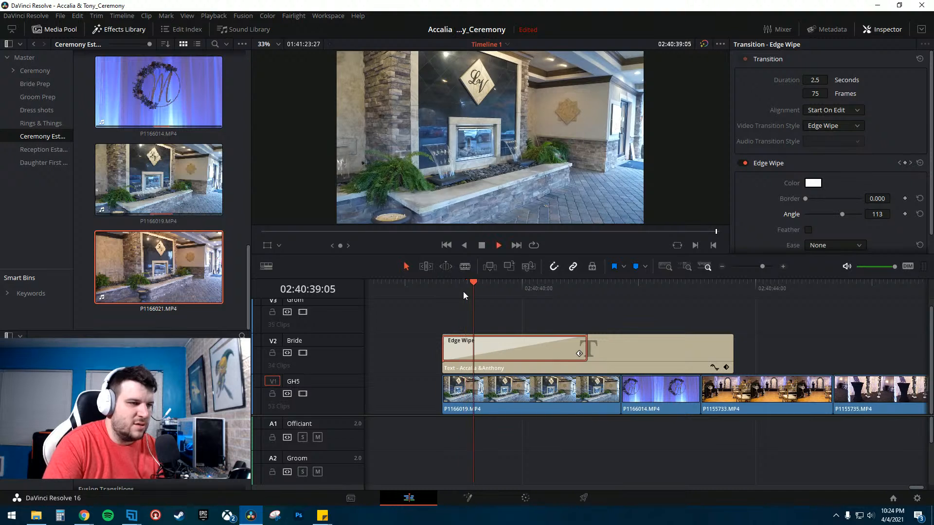
{"action": "key", "text": "space"}
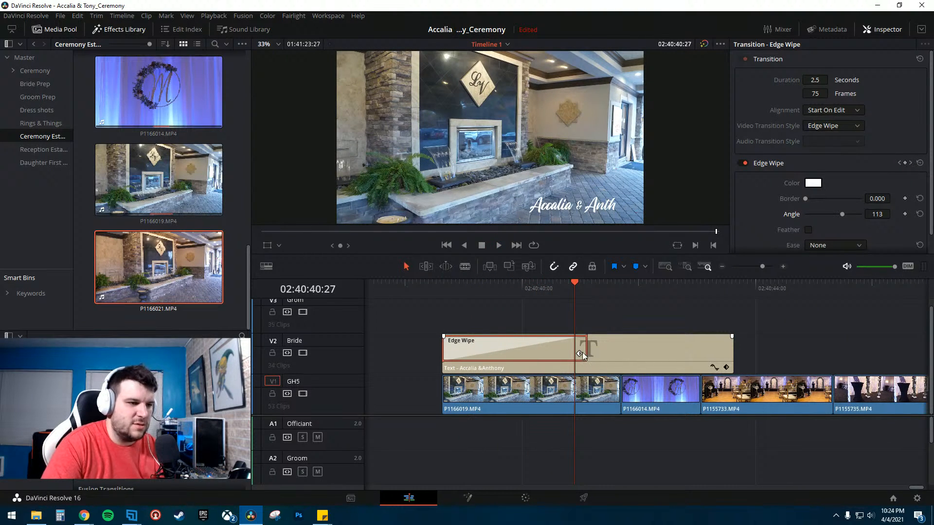
- Lengthen the Edge Wipe transition to 4.2 seconds and replay it
{"action": "left_click_drag", "start_coordinate": [586, 346], "coordinate": [687, 347]}
{"action": "left_click_drag", "start_coordinate": [514, 282], "coordinate": [466, 287]}
{"action": "key", "text": "space"}
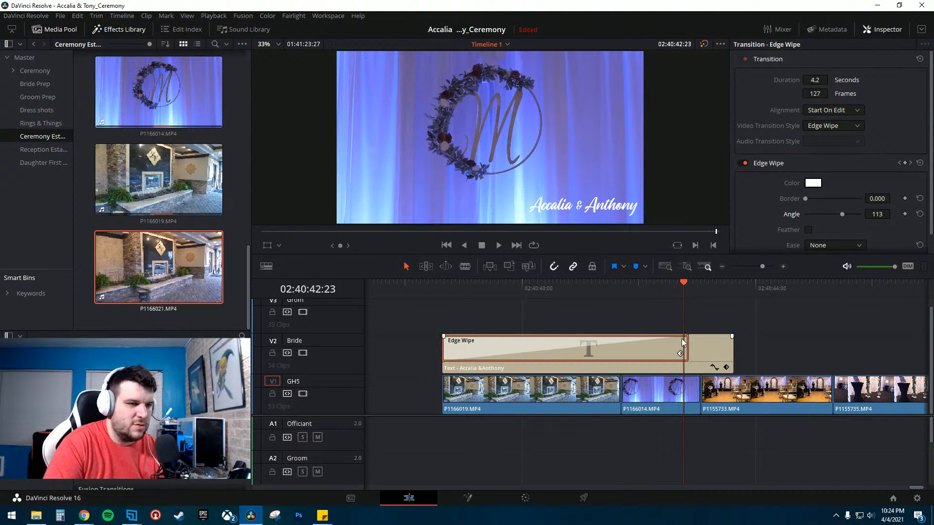
- Shorten the Edge Wipe transition to 3.6 seconds and replay the title
{"action": "left_click", "coordinate": [652, 287]}
{"action": "left_click_drag", "start_coordinate": [687, 345], "coordinate": [649, 346]}
{"action": "left_click", "coordinate": [524, 285]}
{"action": "key", "text": "space"}
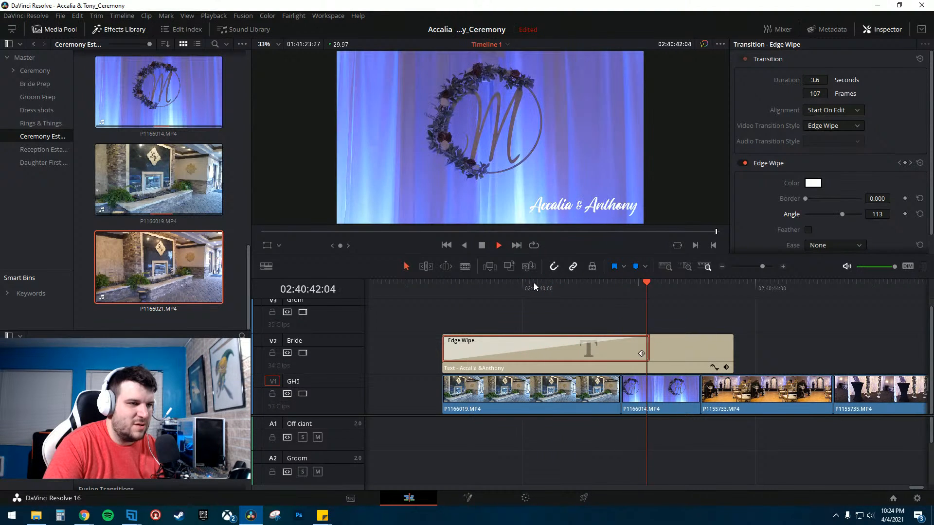
{"action": "key", "text": "space"}
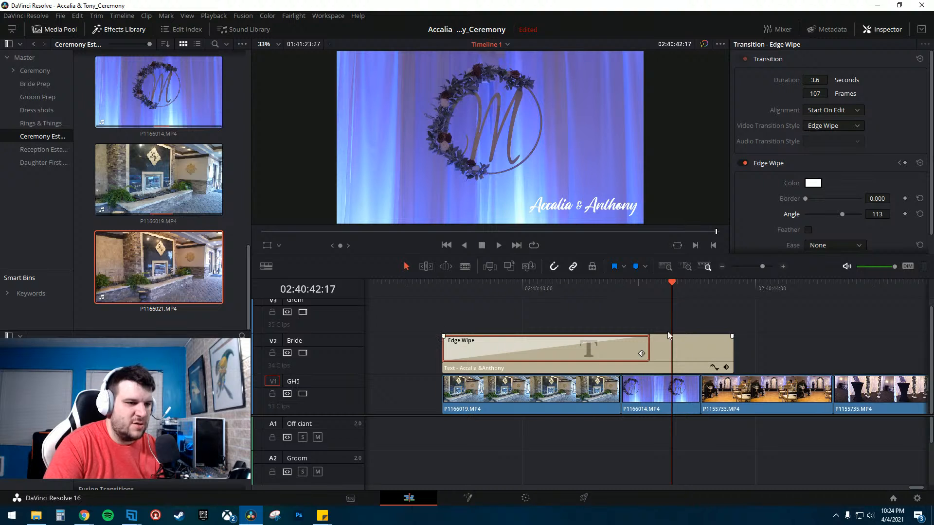
- Slide the names title clip slightly earlier on its track and replay it
{"action": "left_click", "coordinate": [596, 287]}
{"action": "key", "text": "Right"}
{"action": "key", "text": "Right"}
{"action": "key", "text": "Right"}
{"action": "key", "text": "Right"}
{"action": "key", "text": "Right"}
{"action": "key", "text": "Right"}
{"action": "key", "text": "Right"}
{"action": "key", "text": "Right"}
{"action": "key", "text": "Right"}
{"action": "key", "text": "Right"}
{"action": "key", "text": "Right"}
{"action": "key", "text": "Right"}
{"action": "key", "text": "Right"}
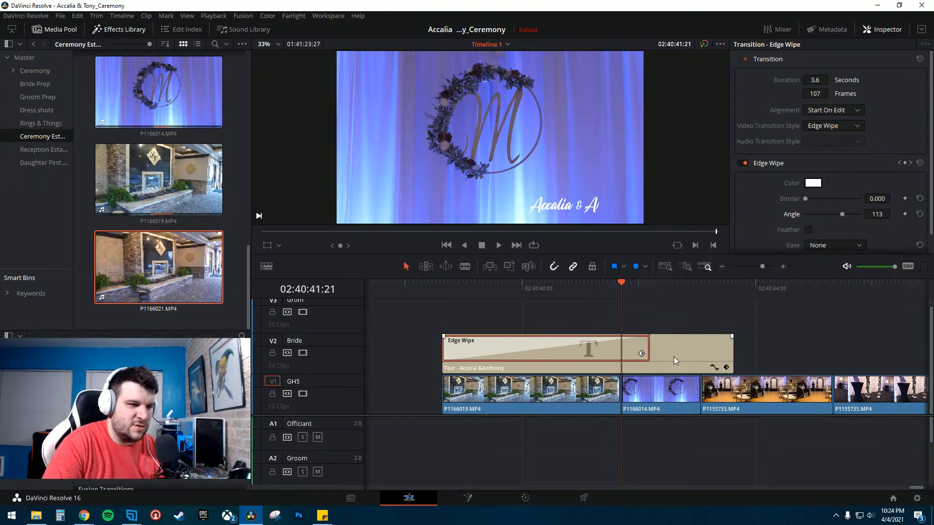
{"action": "mouse_move", "coordinate": [673, 357]}
{"action": "left_mouse_down"}
{"action": "mouse_move", "coordinate": [646, 357]}
{"action": "mouse_move", "coordinate": [656, 360]}
{"action": "left_mouse_up"}
{"action": "left_click", "coordinate": [435, 289]}
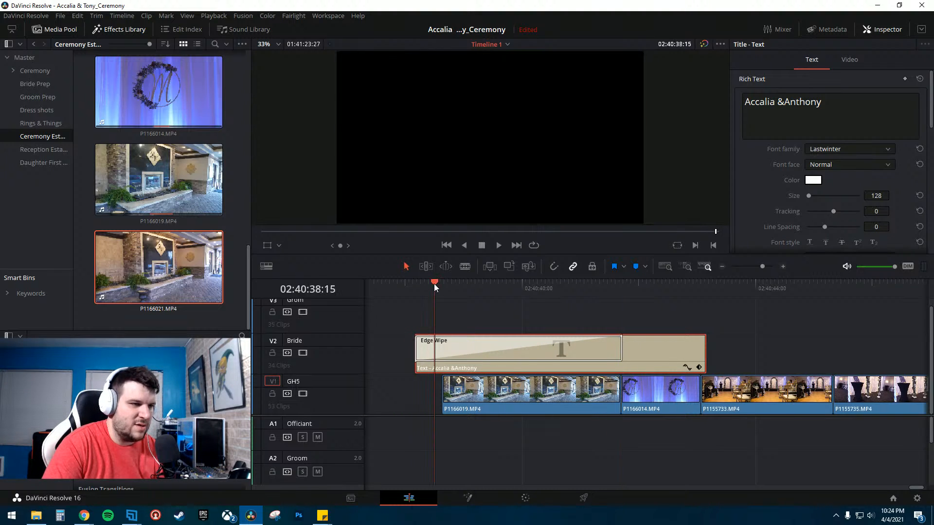
{"action": "key", "text": "space"}
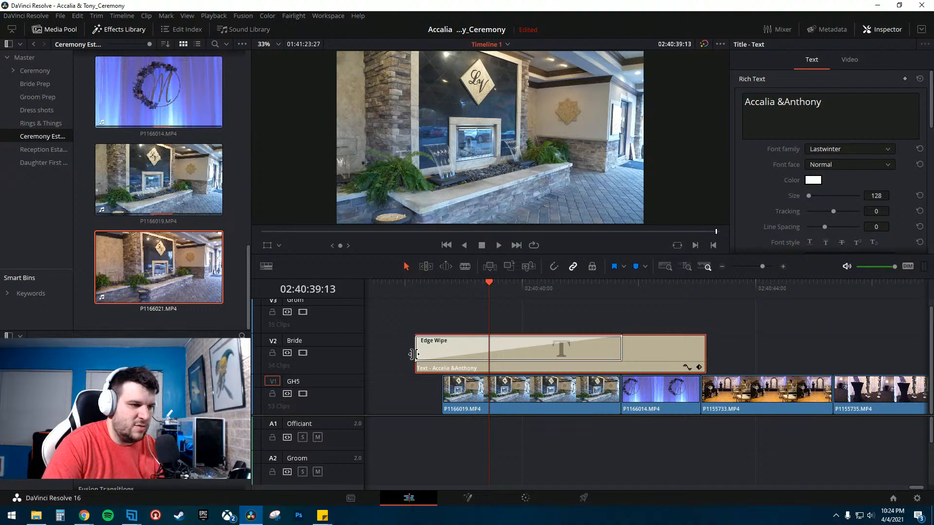
- Trim the title clip's start back to line up with the beginning of the fountain shot
{"action": "left_click_drag", "start_coordinate": [411, 354], "coordinate": [442, 355]}
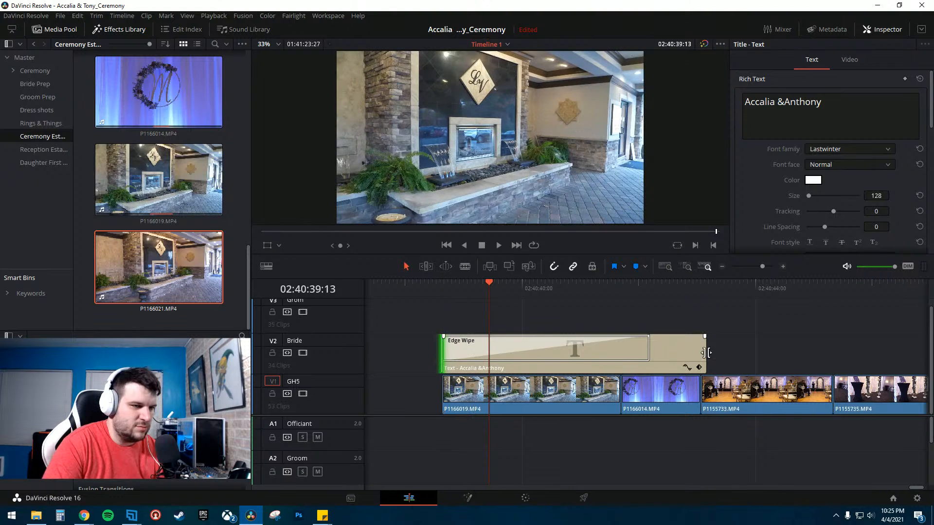
{"action": "key", "text": "space"}
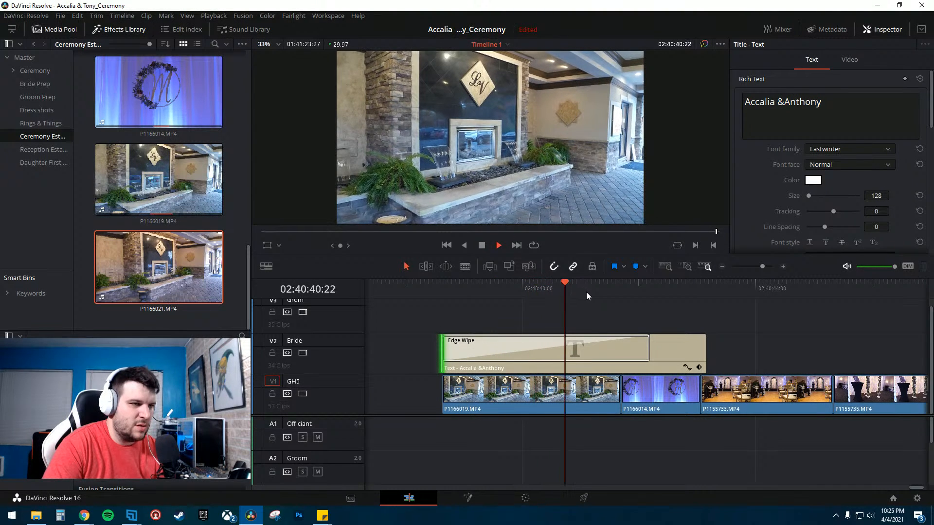
{"action": "key", "text": "space"}
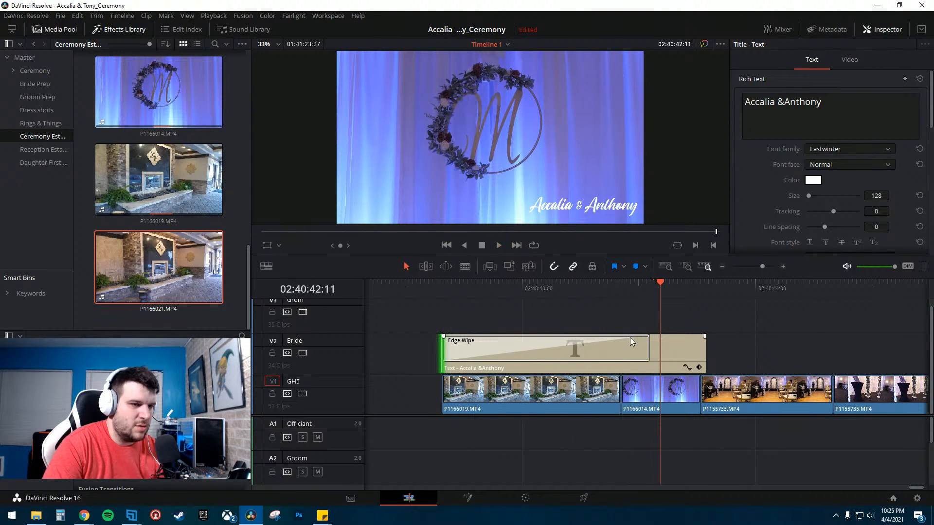
- Shorten the Edge Wipe transition to 3.1 seconds and replay the title's wipe-in
{"action": "left_click_drag", "start_coordinate": [648, 347], "coordinate": [619, 347]}
{"action": "left_click", "coordinate": [582, 287]}
{"action": "key", "text": "space"}
{"action": "left_click", "coordinate": [565, 288]}
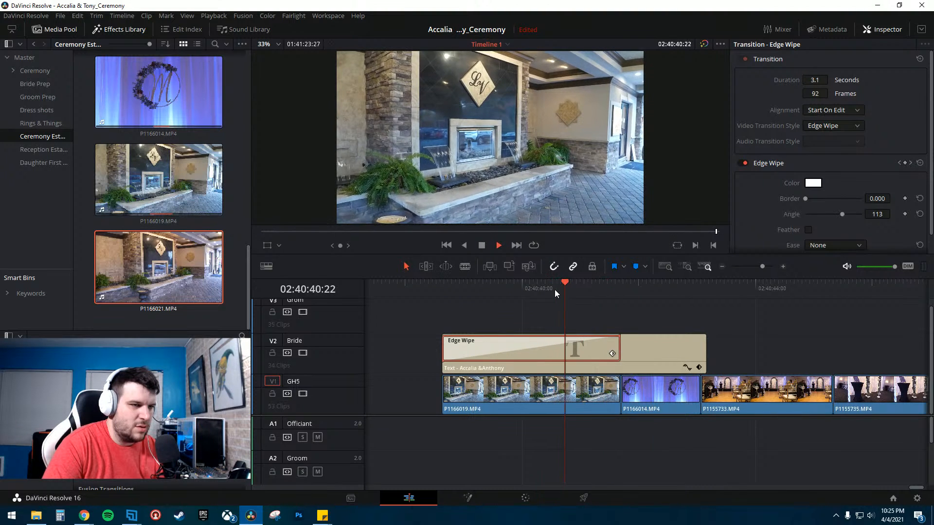
{"action": "key", "text": "space"}
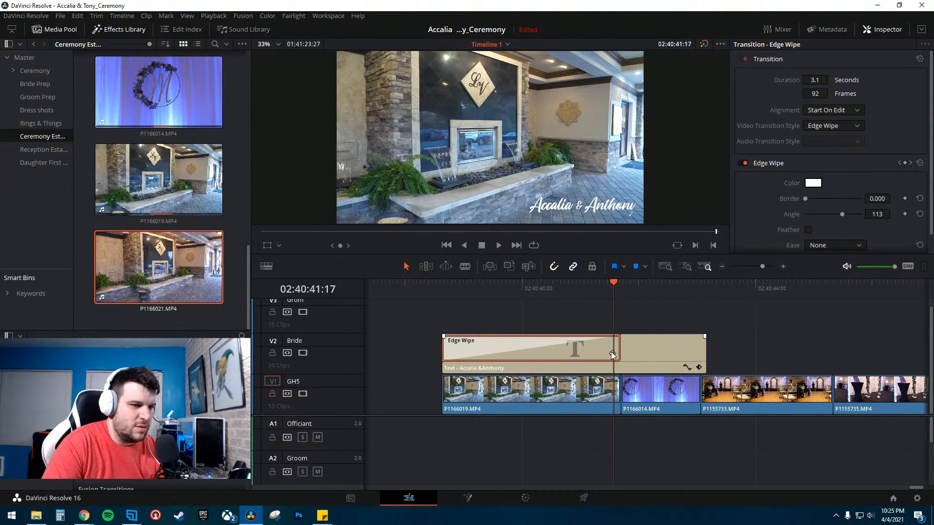
- Open the Edge Wipe's transition curve, apply an easing preset to it, and replay the title's wipe-in
{"action": "left_click", "coordinate": [611, 353]}
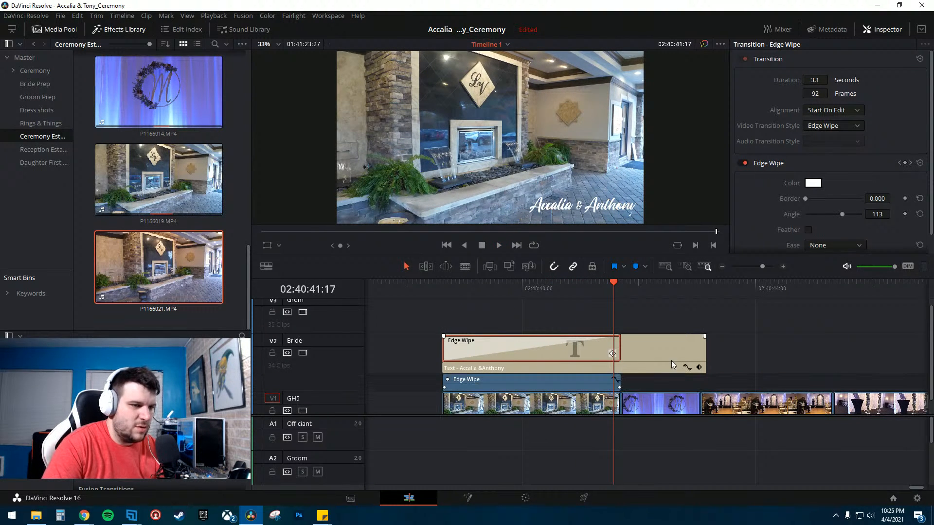
{"action": "left_click", "coordinate": [782, 266]}
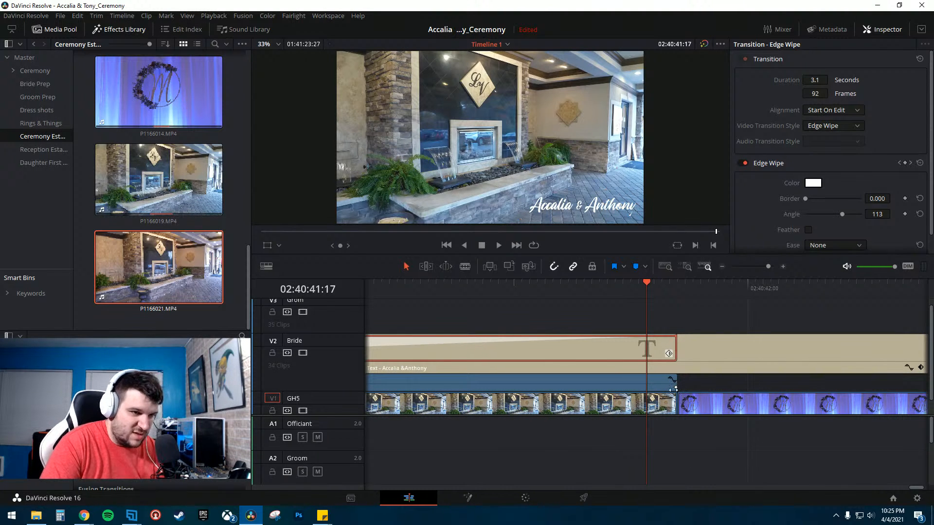
{"action": "left_click", "coordinate": [672, 380]}
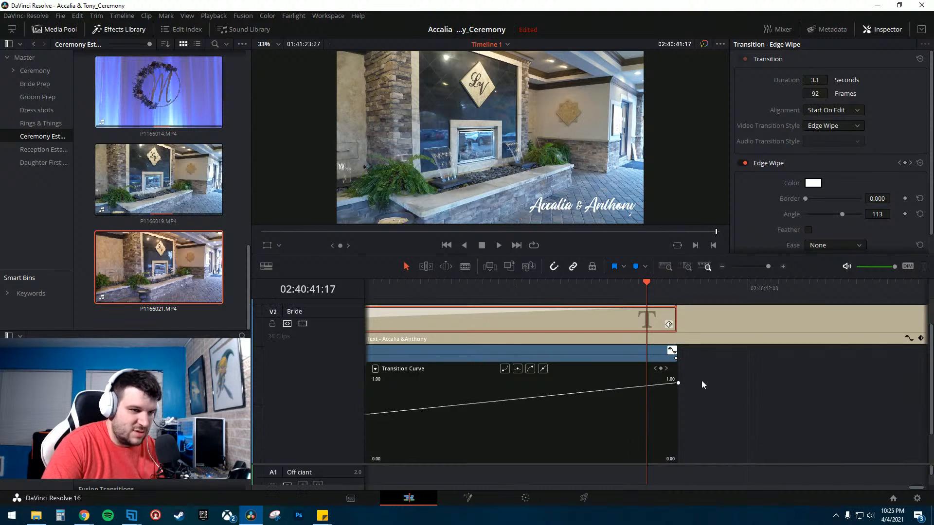
{"action": "scroll", "coordinate": [701, 381], "scroll_direction": "down", "scroll_amount": 1}
{"action": "left_click", "coordinate": [584, 284]}
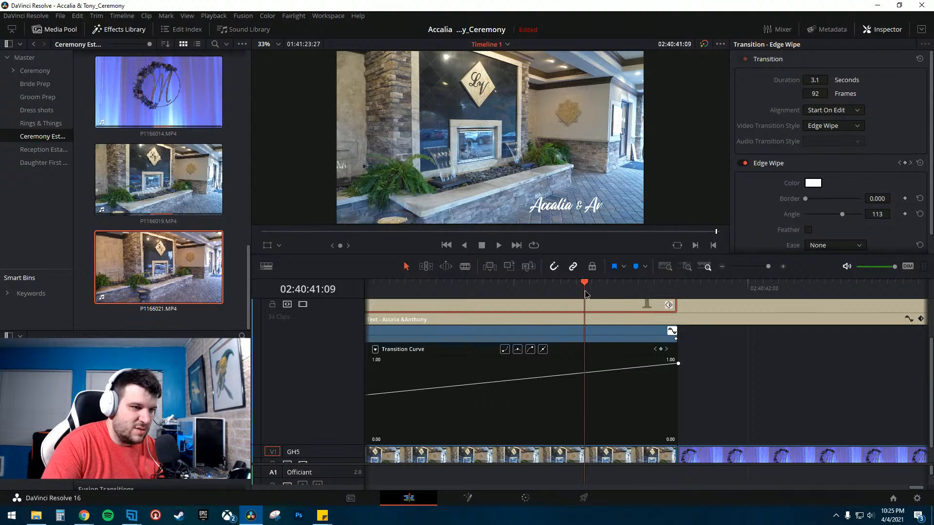
{"action": "scroll", "coordinate": [394, 413], "scroll_direction": "down", "scroll_amount": 1}
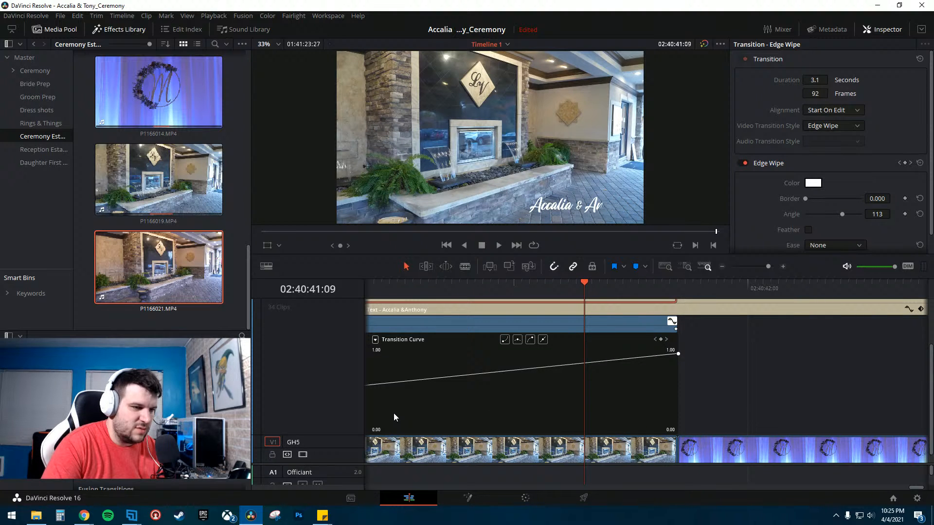
{"action": "scroll", "coordinate": [392, 412], "scroll_direction": "up", "scroll_amount": 2}
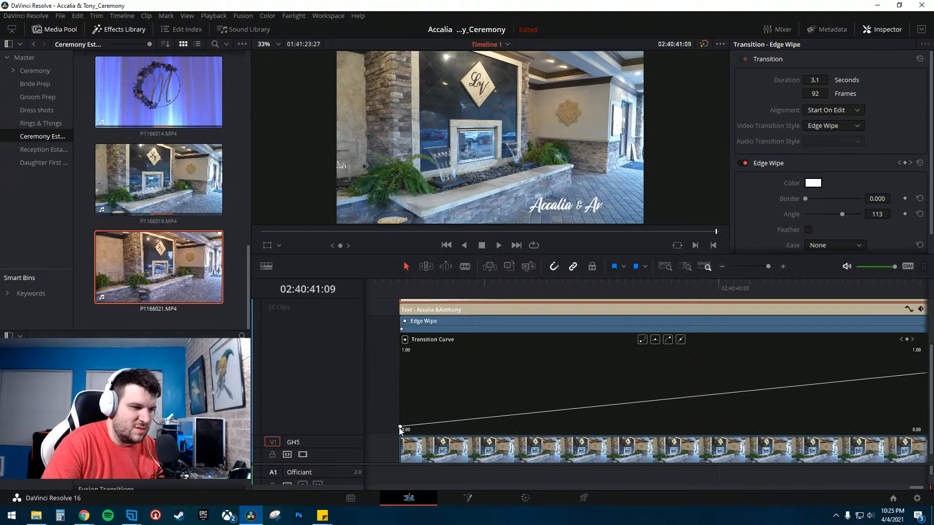
{"action": "scroll", "coordinate": [732, 402], "scroll_direction": "right", "scroll_amount": 5}
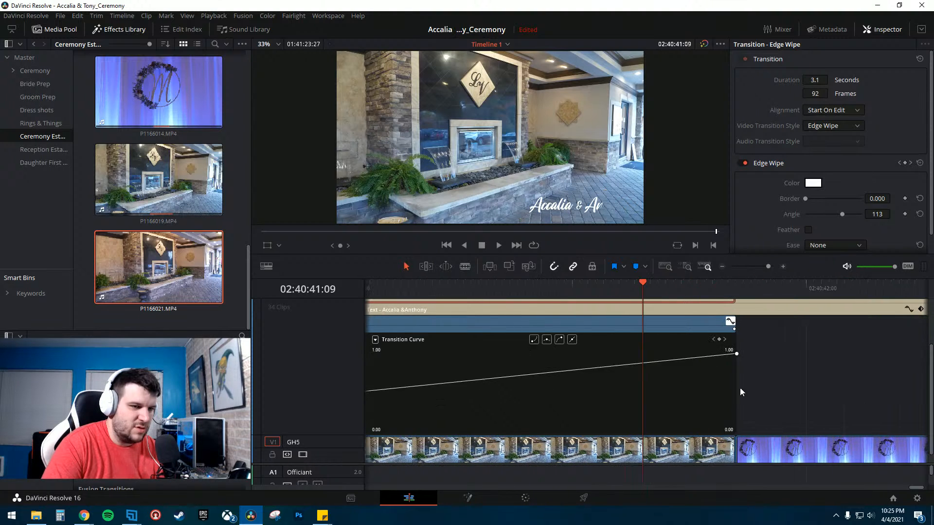
{"action": "scroll", "coordinate": [715, 377], "scroll_direction": "right", "scroll_amount": 2}
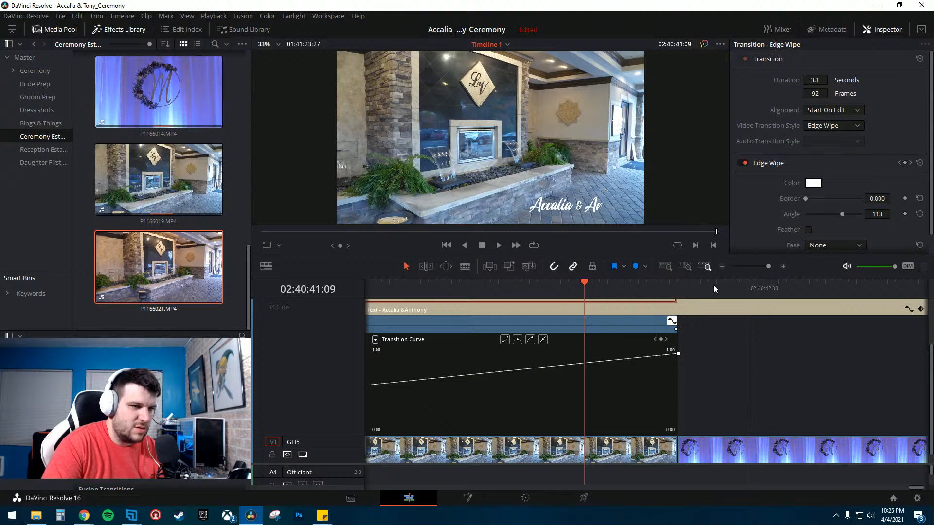
{"action": "left_click", "coordinate": [722, 266]}
{"action": "left_click", "coordinate": [722, 267]}
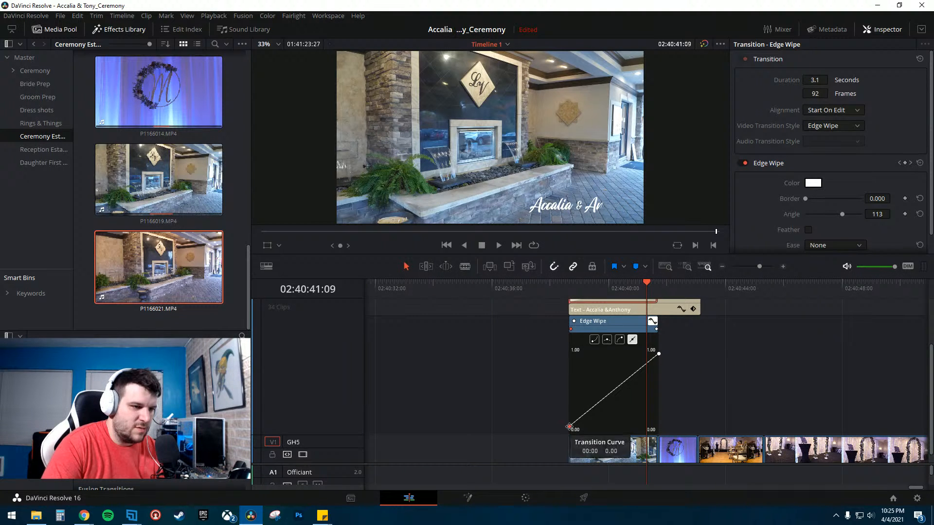
{"action": "left_click", "coordinate": [594, 339]}
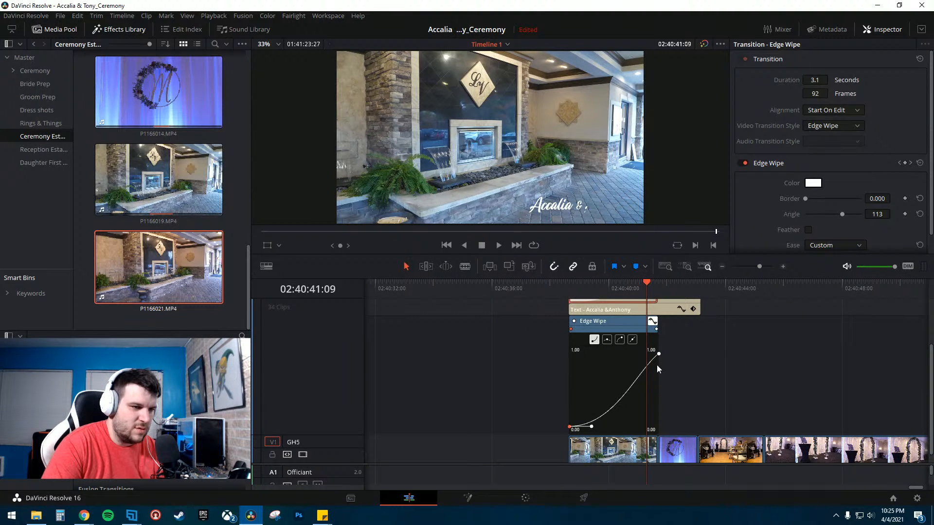
{"action": "left_click", "coordinate": [553, 287]}
{"action": "key", "text": "space"}
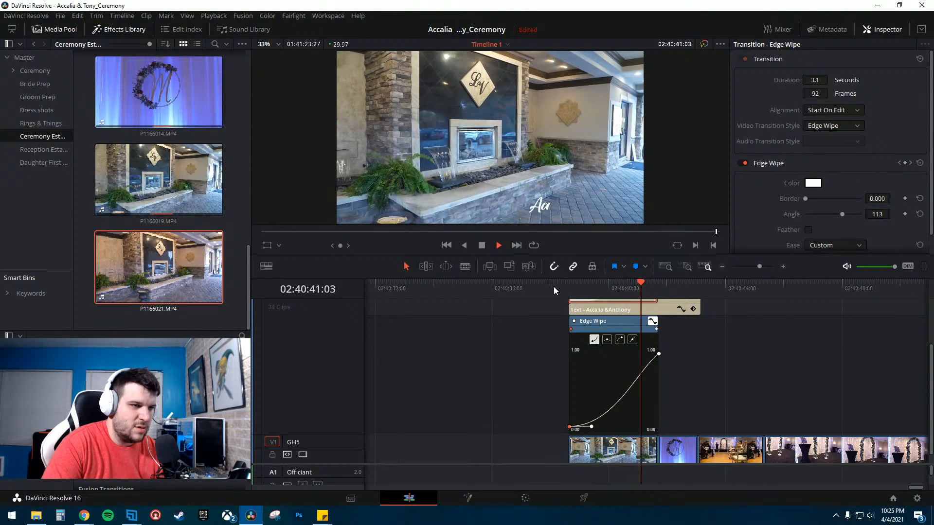
{"action": "key", "text": "space"}
{"action": "key", "text": "Left"}
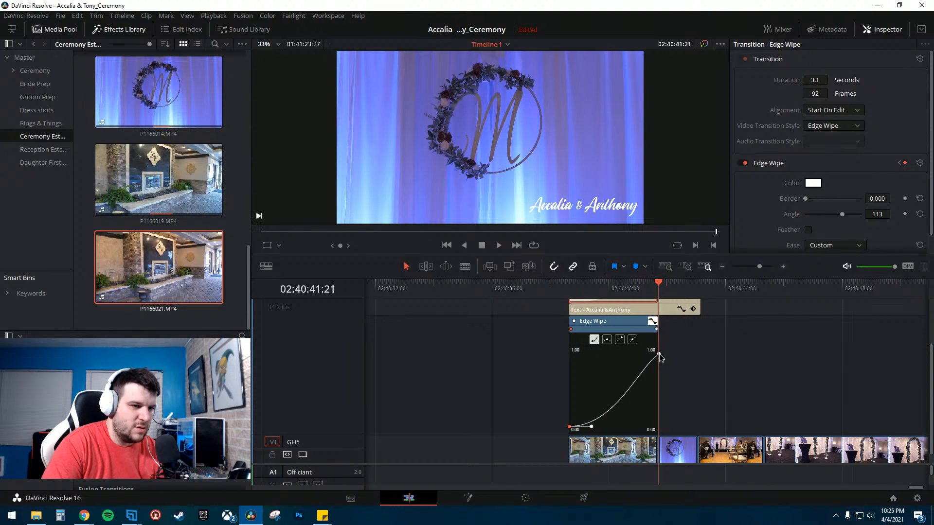
- Select the curve's end keyframe, apply a smooth ease preset to it, and replay the wipe
{"action": "left_click", "coordinate": [658, 355]}
{"action": "left_click", "coordinate": [620, 340]}
{"action": "left_click", "coordinate": [539, 288]}
{"action": "key", "text": "space"}
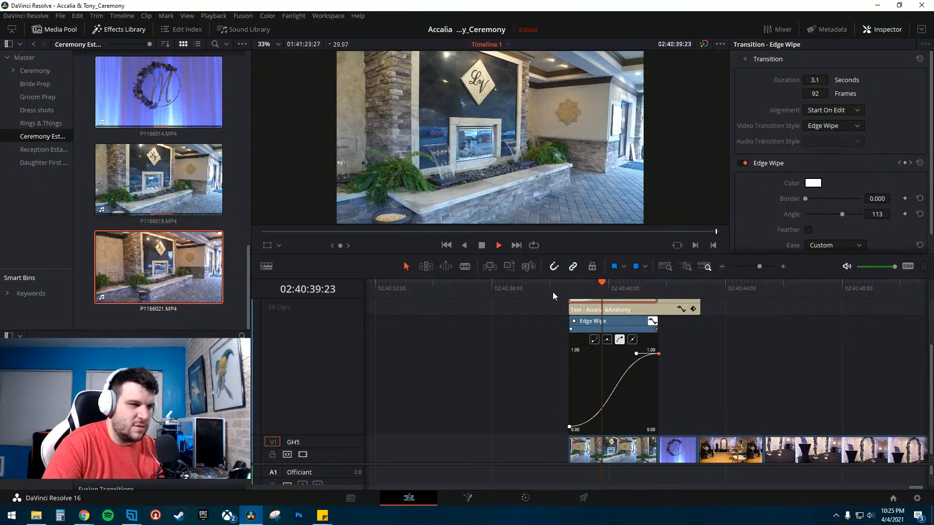
{"action": "key", "text": "space"}
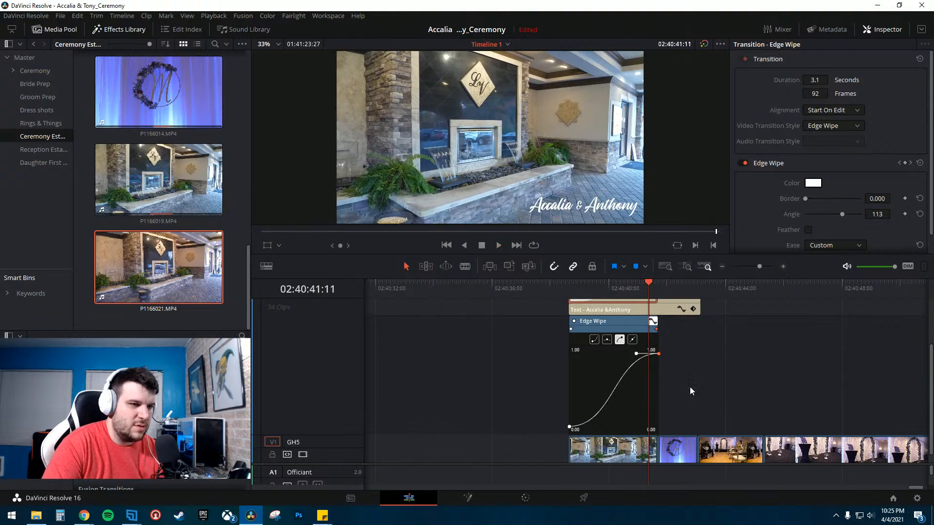
- Pull the end keyframe's handle shorter and replay the wipe
{"action": "left_click_drag", "start_coordinate": [637, 353], "coordinate": [619, 354]}
{"action": "key", "text": "space"}
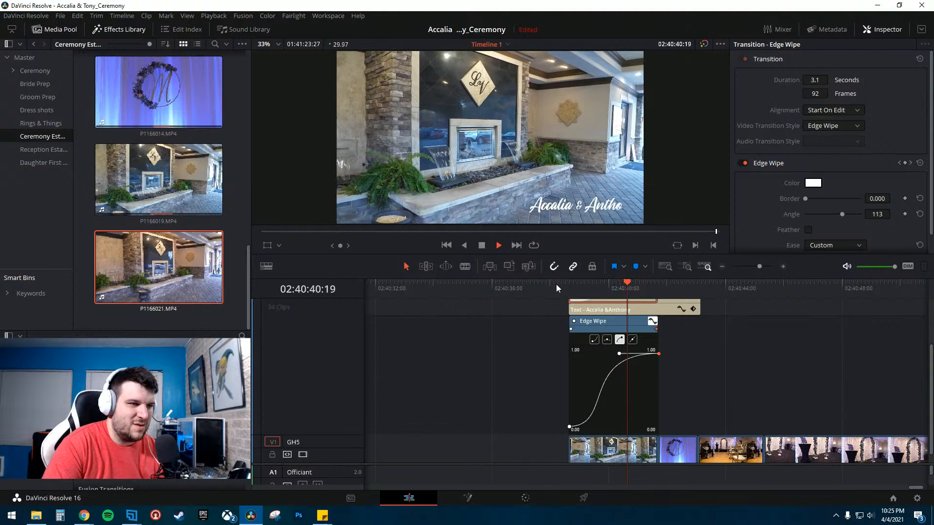
{"action": "key", "text": "space"}
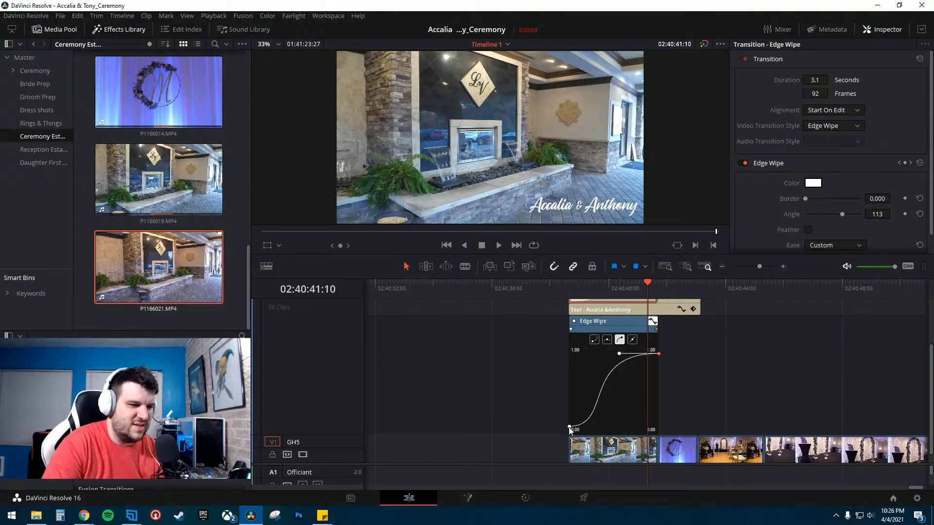
- Raise the transition curve's starting keyframe and replay the wipe
{"action": "left_click_drag", "start_coordinate": [570, 429], "coordinate": [570, 398]}
{"action": "left_click", "coordinate": [569, 291]}
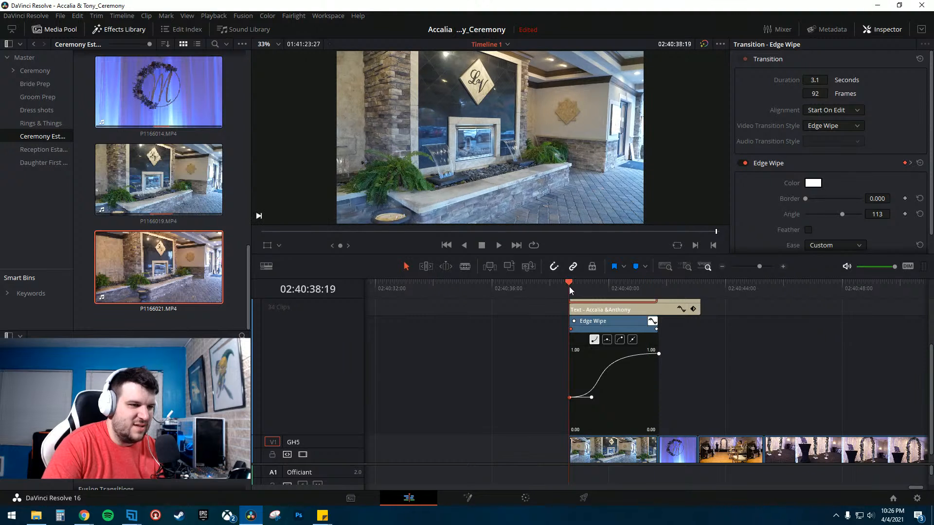
{"action": "key", "text": "space"}
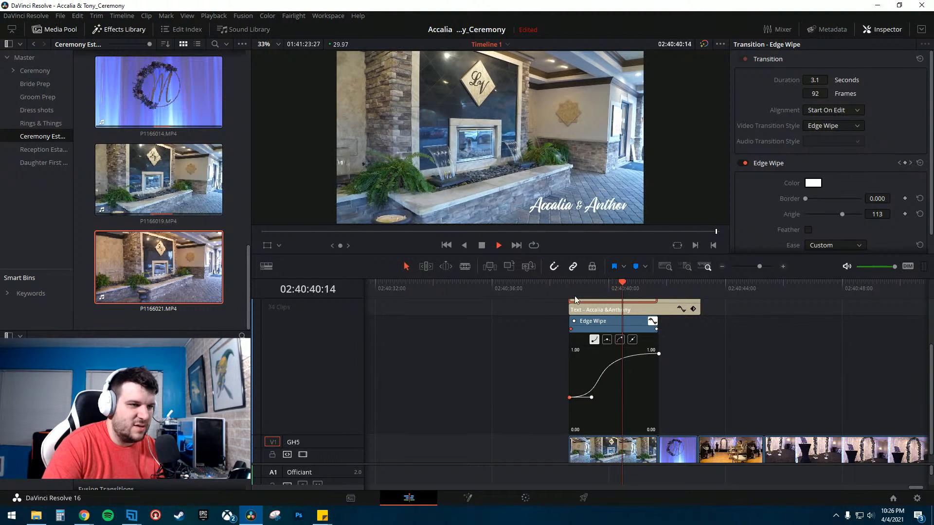
{"action": "key", "text": "space"}
- Adjust the start and end keyframe handles to reshape the curve, then replay the wipe
{"action": "left_click_drag", "start_coordinate": [592, 398], "coordinate": [593, 385]}
{"action": "left_click", "coordinate": [658, 354]}
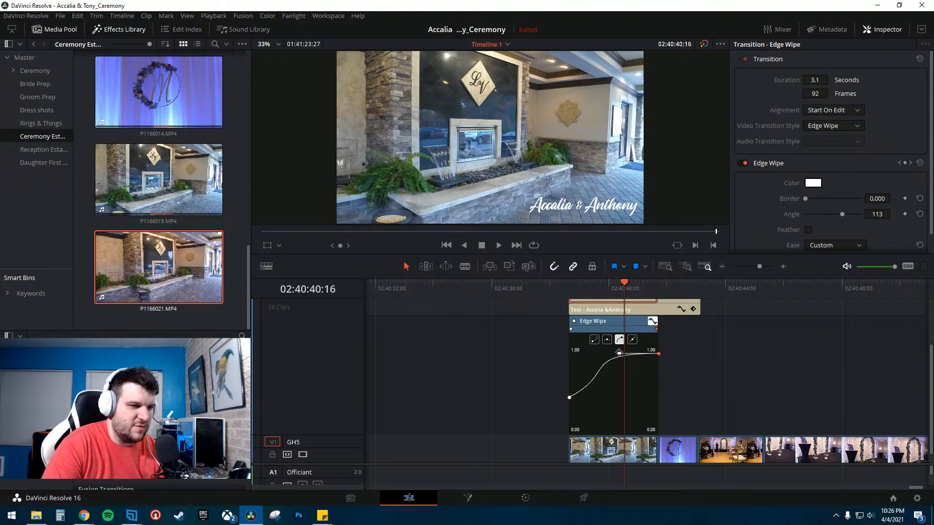
{"action": "left_click_drag", "start_coordinate": [625, 356], "coordinate": [627, 365]}
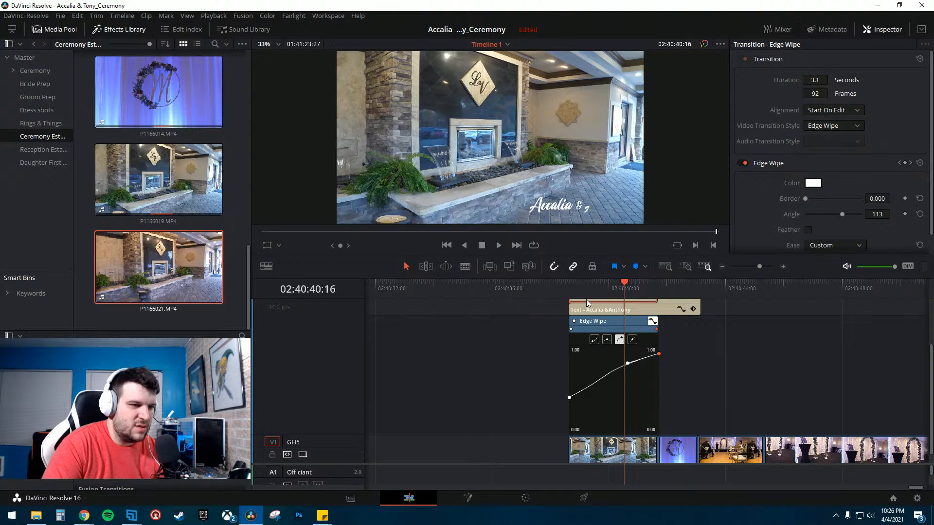
{"action": "left_click", "coordinate": [580, 286]}
{"action": "key", "text": "space"}
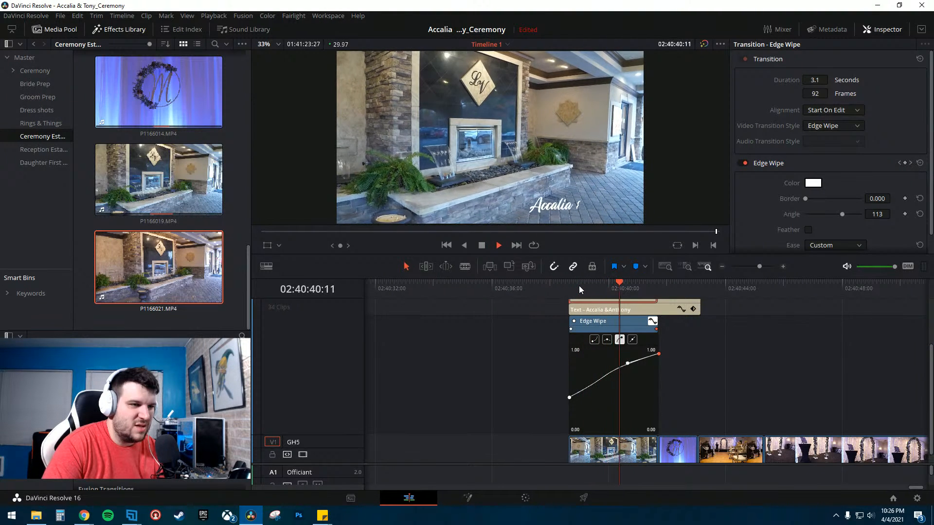
{"action": "key", "text": "space"}
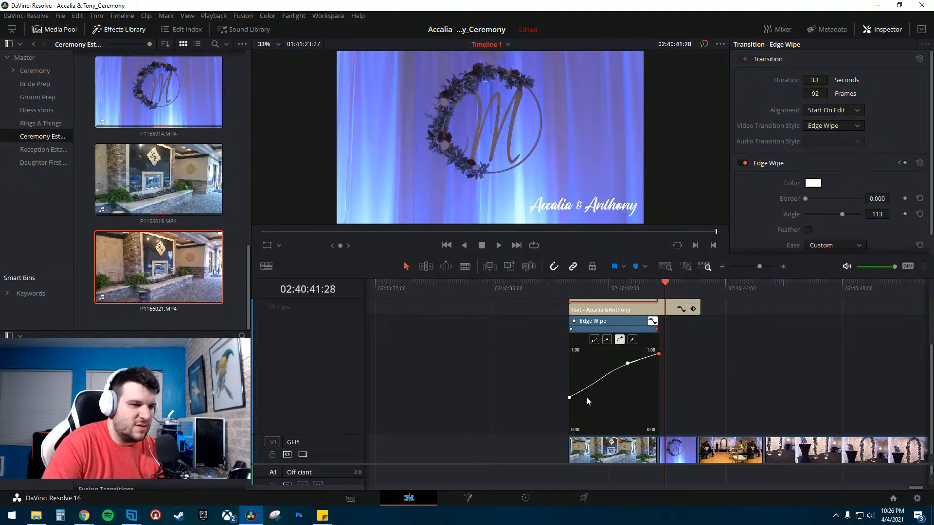
- Reshape the start keyframe's handle into a bend in the lower curve and replay the wipe
{"action": "left_click", "coordinate": [569, 397]}
{"action": "left_click_drag", "start_coordinate": [593, 385], "coordinate": [589, 378]}
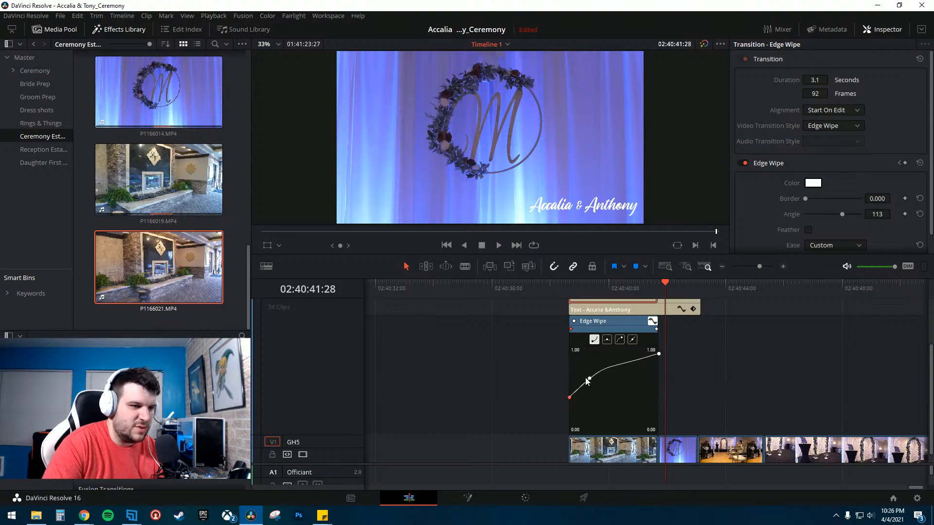
{"action": "left_click_drag", "start_coordinate": [589, 378], "coordinate": [606, 387]}
{"action": "left_click", "coordinate": [603, 287]}
{"action": "key", "text": "space"}
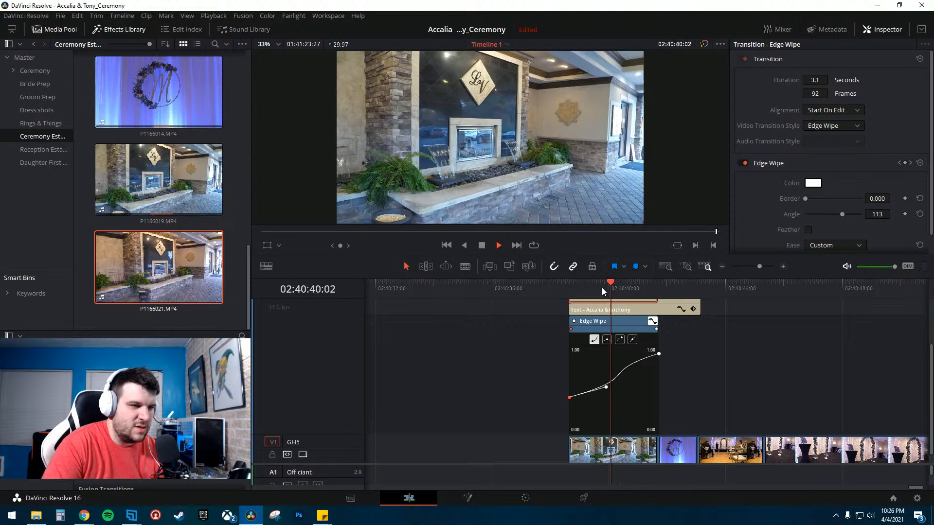
{"action": "key", "text": "space"}
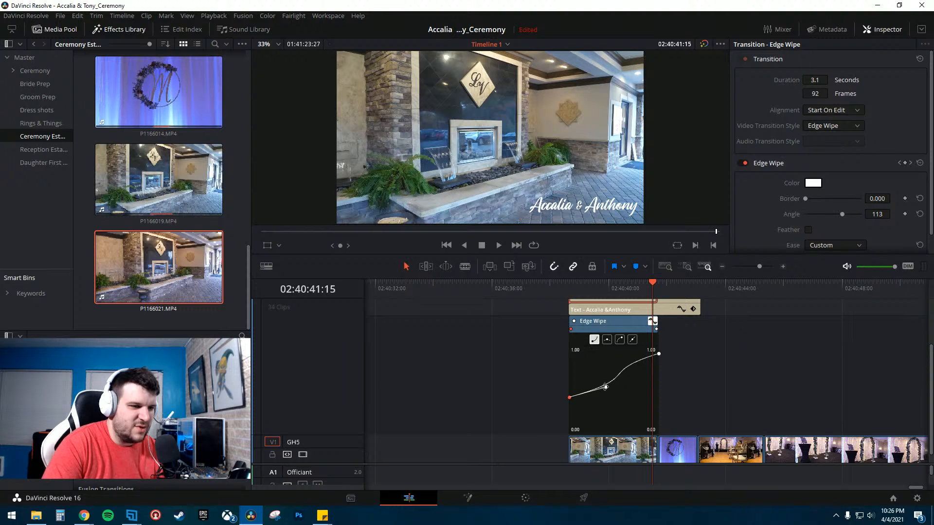
- Fine-tune the curve's middle handles and end keyframe and replay the wipe
{"action": "left_click_drag", "start_coordinate": [605, 387], "coordinate": [598, 383]}
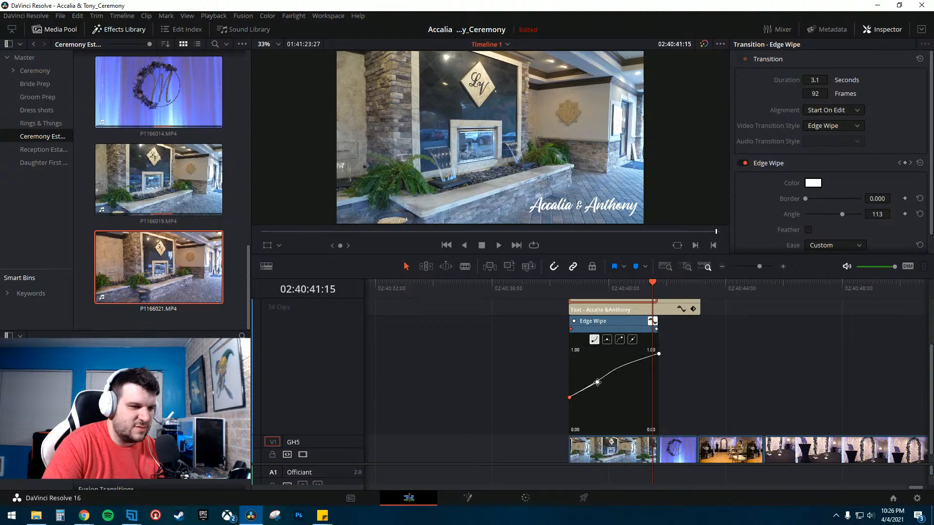
{"action": "left_click_drag", "start_coordinate": [658, 354], "coordinate": [657, 351]}
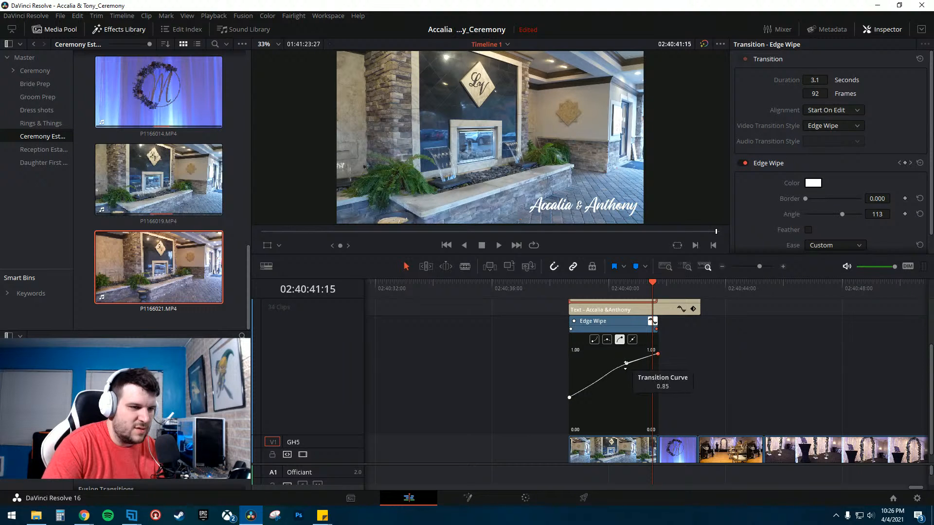
{"action": "left_click_drag", "start_coordinate": [626, 363], "coordinate": [616, 365]}
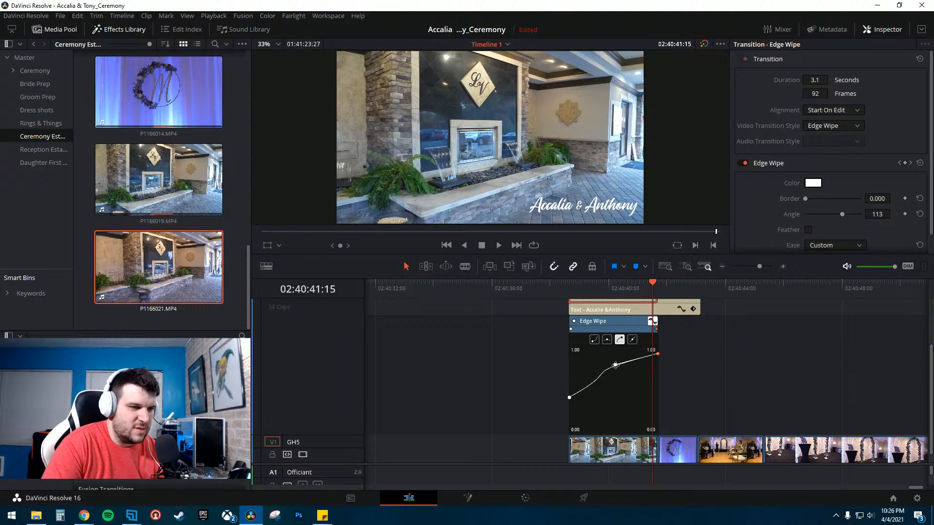
{"action": "left_click", "coordinate": [552, 292]}
{"action": "key", "text": "space"}
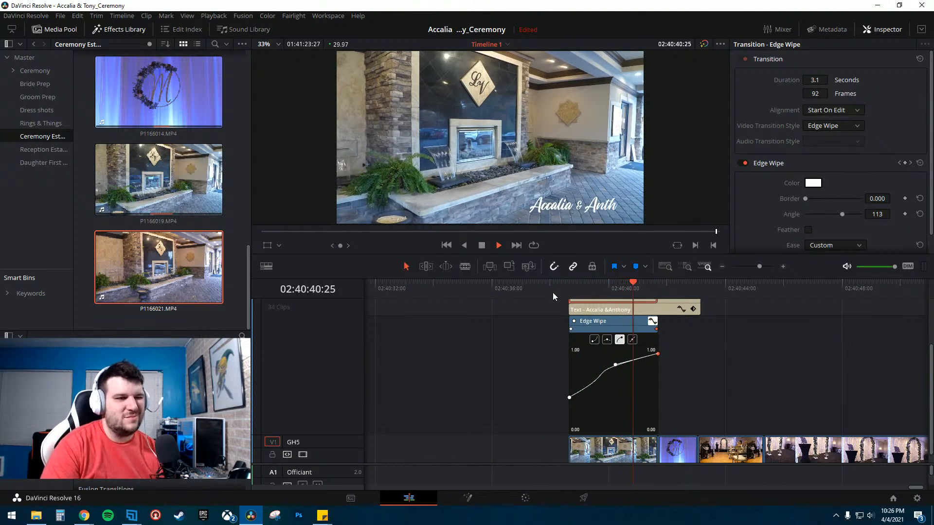
{"action": "key", "text": "space"}
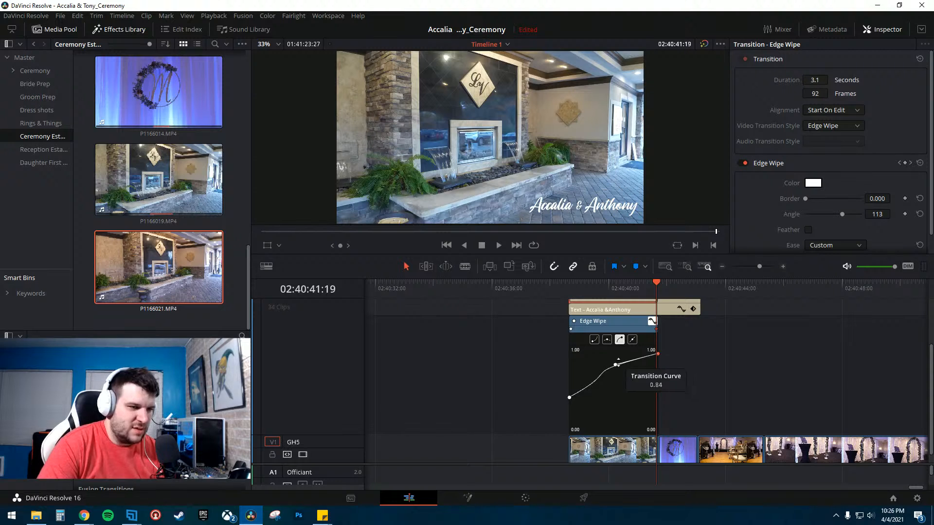
- Delete the transition curve's end keyframe
{"action": "left_click", "coordinate": [632, 341]}
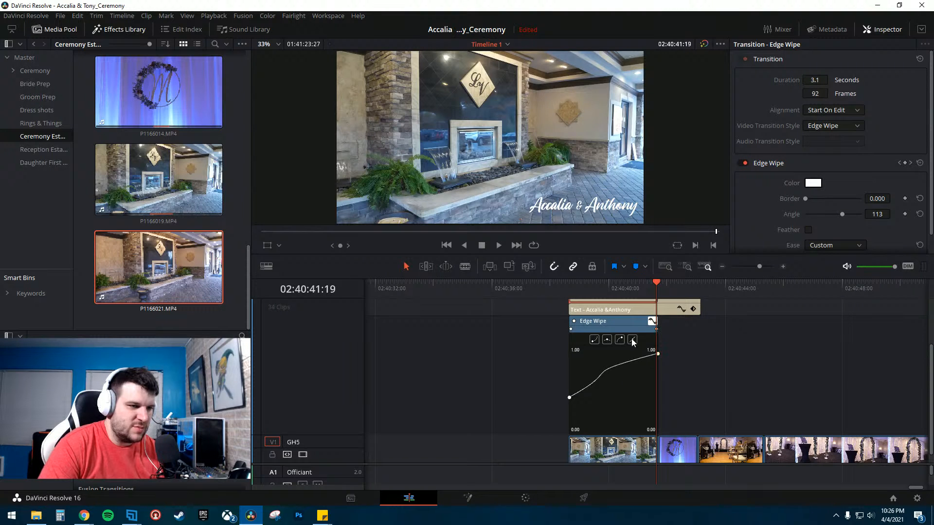
{"action": "left_click", "coordinate": [658, 353]}
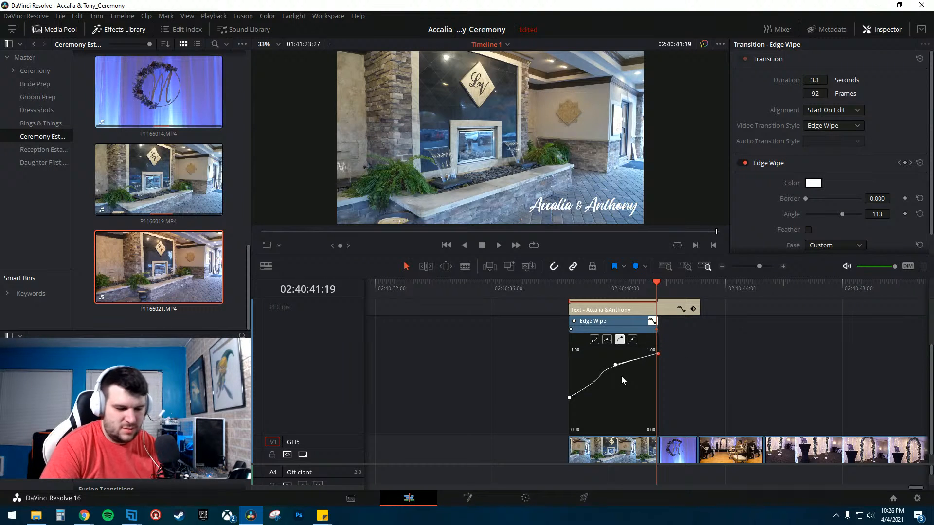
{"action": "key", "text": "Delete"}
- Close the Edge Wipe's transition curve editor
{"action": "left_click", "coordinate": [570, 398]}
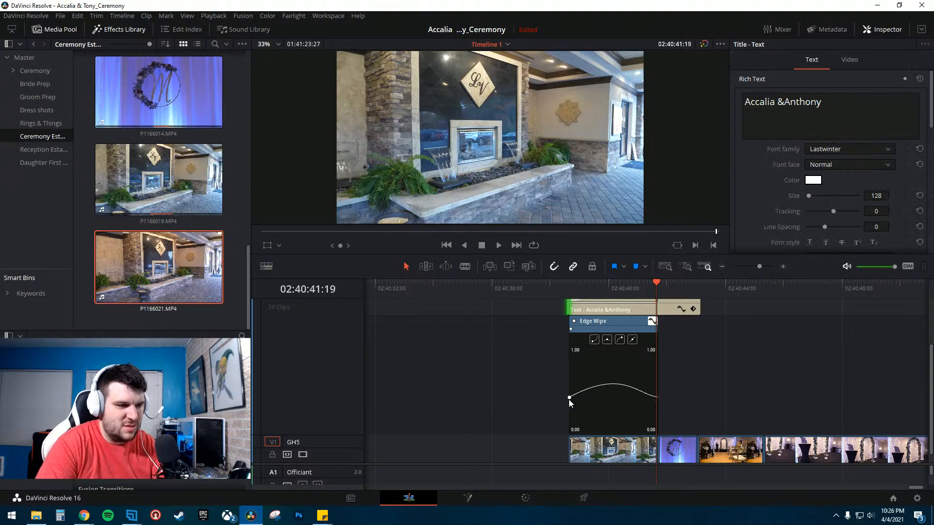
{"action": "left_click", "coordinate": [615, 326]}
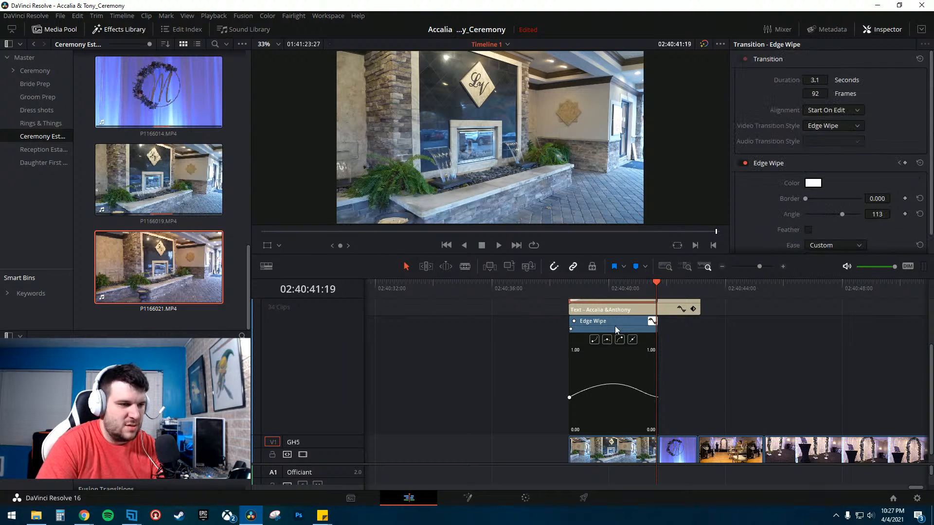
{"action": "left_click", "coordinate": [632, 322]}
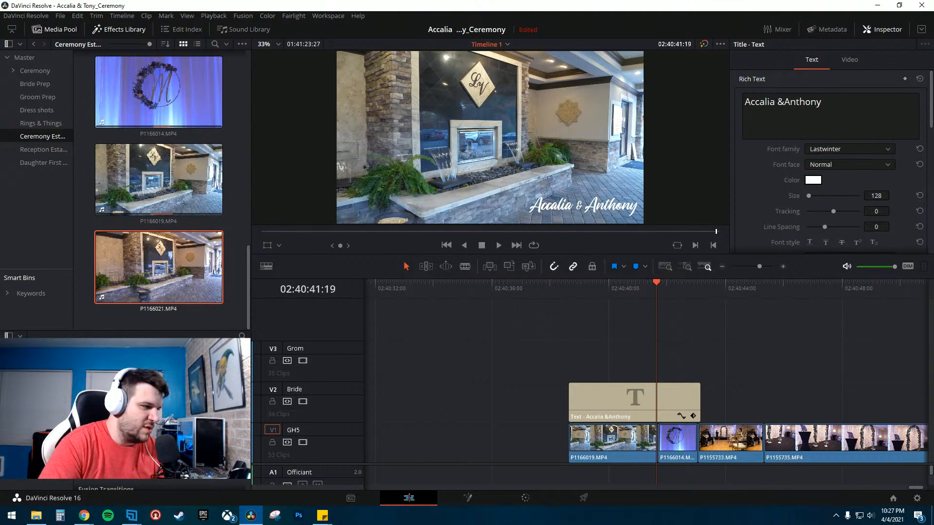
- Apply the Edge Wipe transition to the start of the names title clip and play it back
{"action": "left_click_drag", "start_coordinate": [235, 418], "coordinate": [637, 395]}
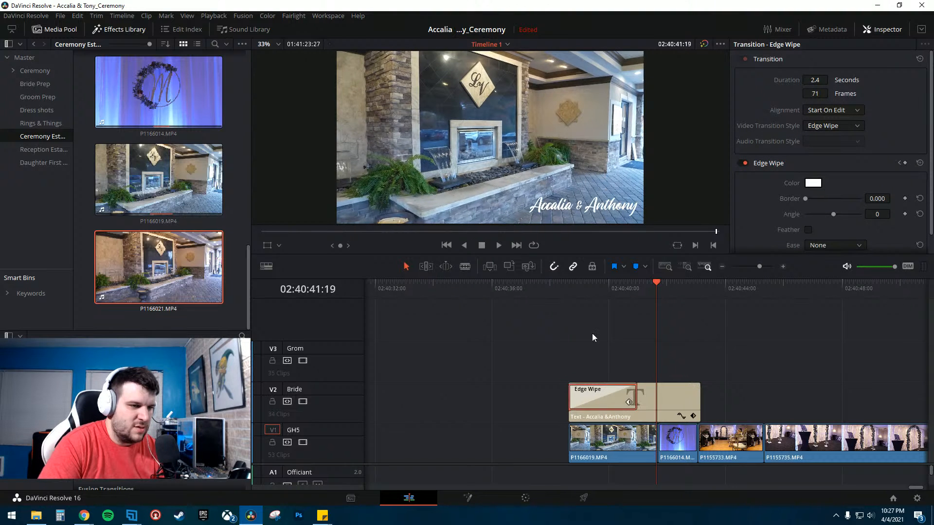
{"action": "left_click", "coordinate": [576, 296]}
{"action": "key", "text": "space"}
{"action": "key", "text": "space"}
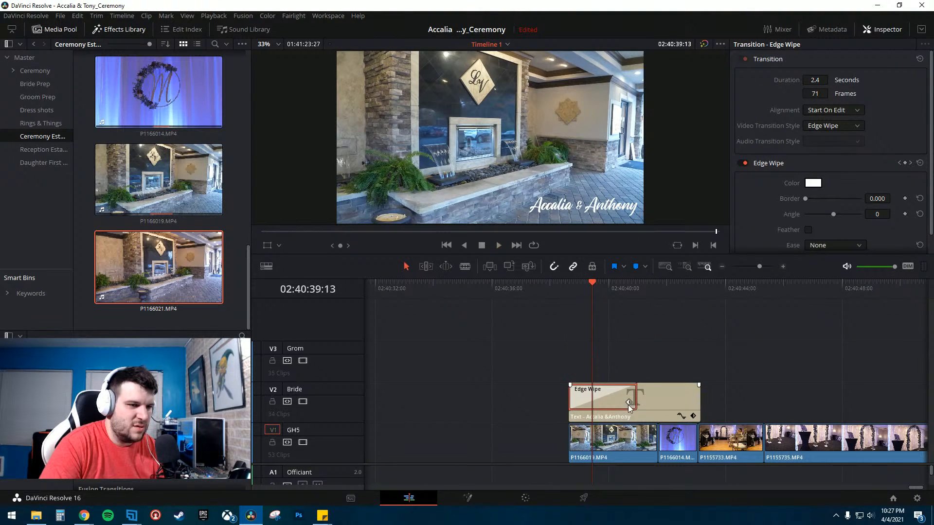
- Lengthen the Edge Wipe to 2.7 seconds and set its angle to 99
{"action": "left_click_drag", "start_coordinate": [635, 395], "coordinate": [646, 395]}
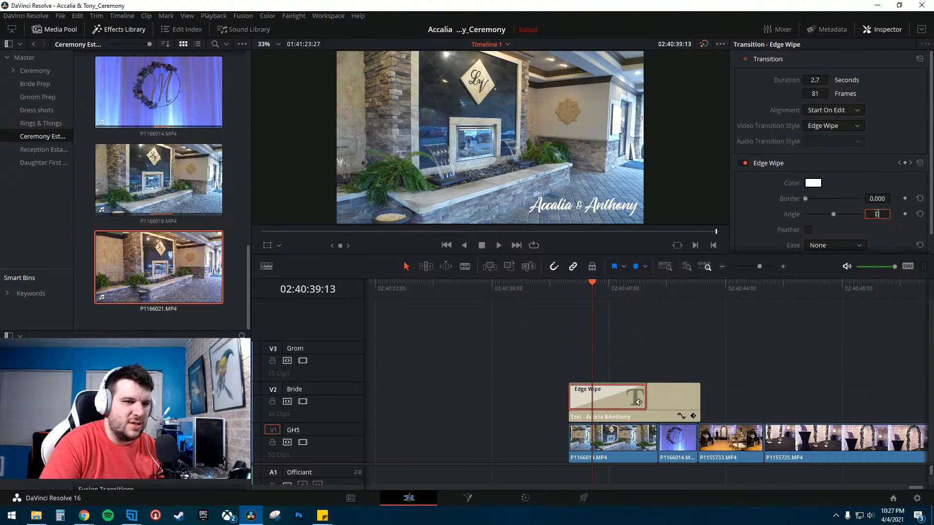
{"action": "type", "text": "99"}
{"action": "key", "text": "Return"}
- Replay the title's wipe-in over the fountain shot from several points on the timeline
{"action": "key", "text": "space"}
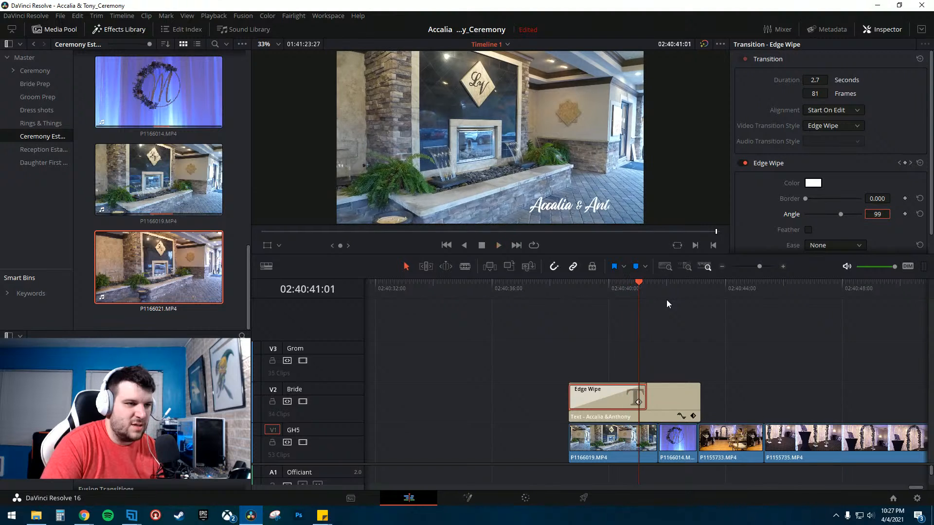
{"action": "left_click", "coordinate": [580, 288]}
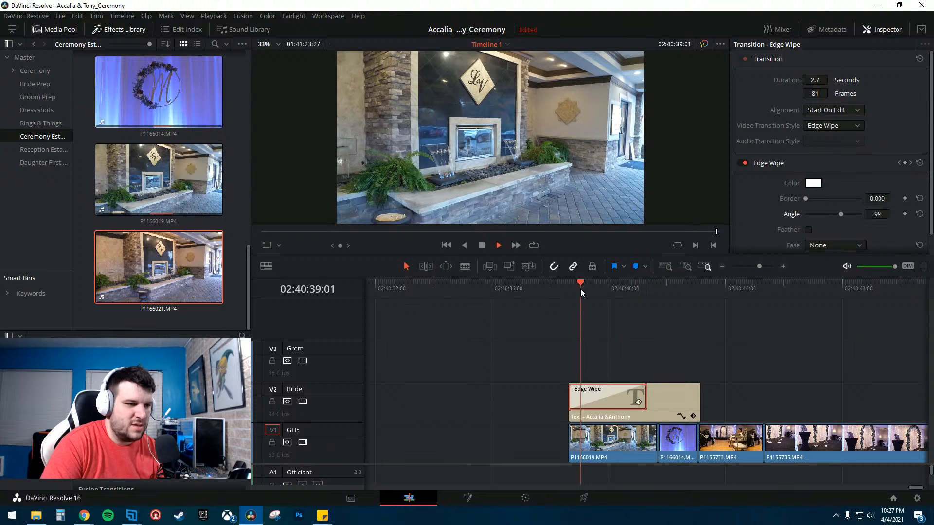
{"action": "key", "text": "space"}
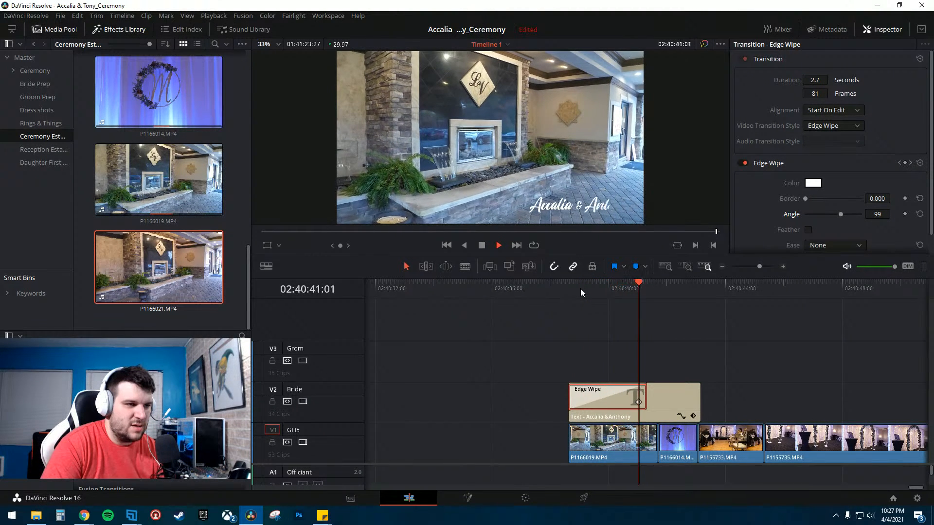
{"action": "key", "text": "space"}
{"action": "left_click", "coordinate": [629, 287]}
{"action": "key", "text": "space"}
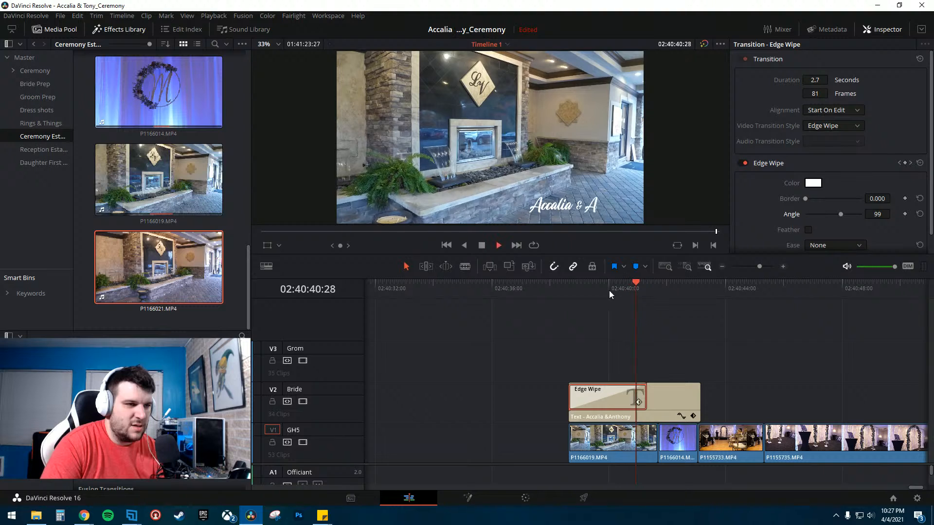
{"action": "key", "text": "space"}
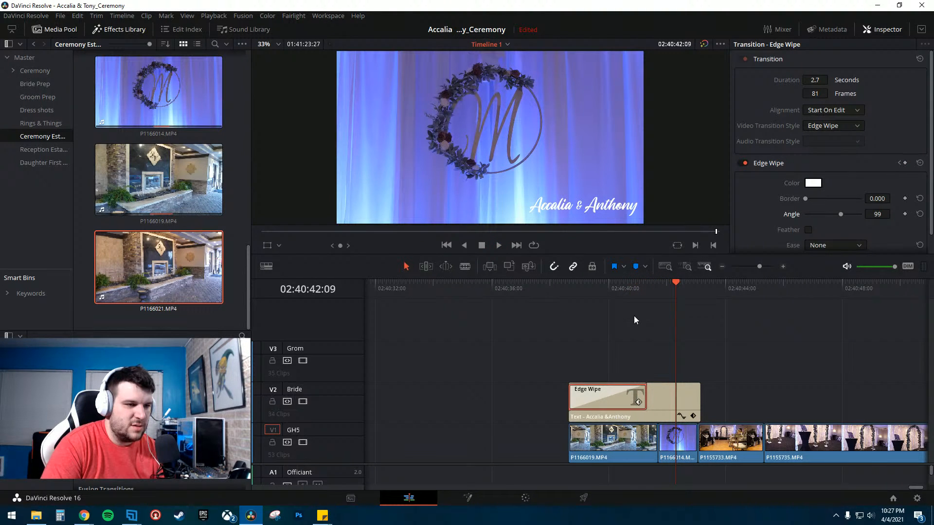
{"action": "left_click", "coordinate": [617, 290]}
{"action": "key", "text": "space"}
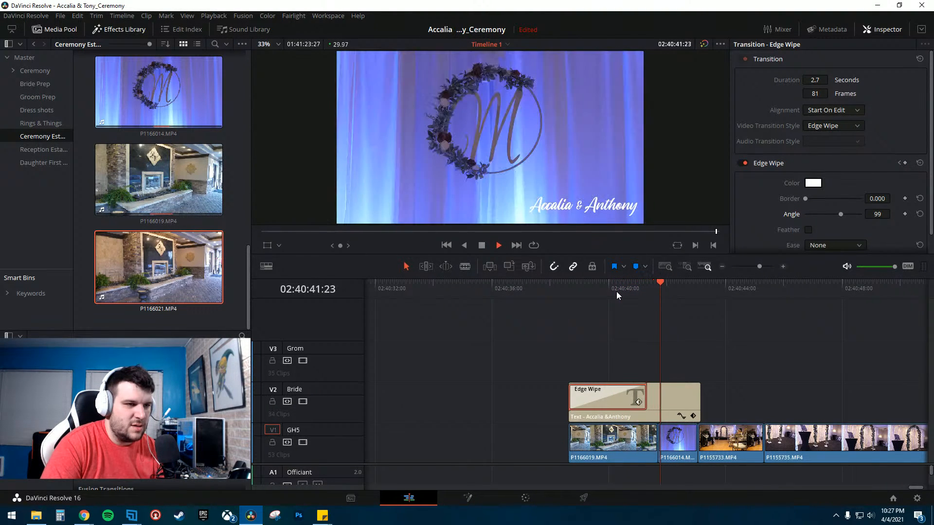
{"action": "key", "text": "space"}
- Lengthen the Edge Wipe to 3.1 seconds, set its angle to 118, and replay the wipe
{"action": "left_click_drag", "start_coordinate": [646, 393], "coordinate": [656, 393]}
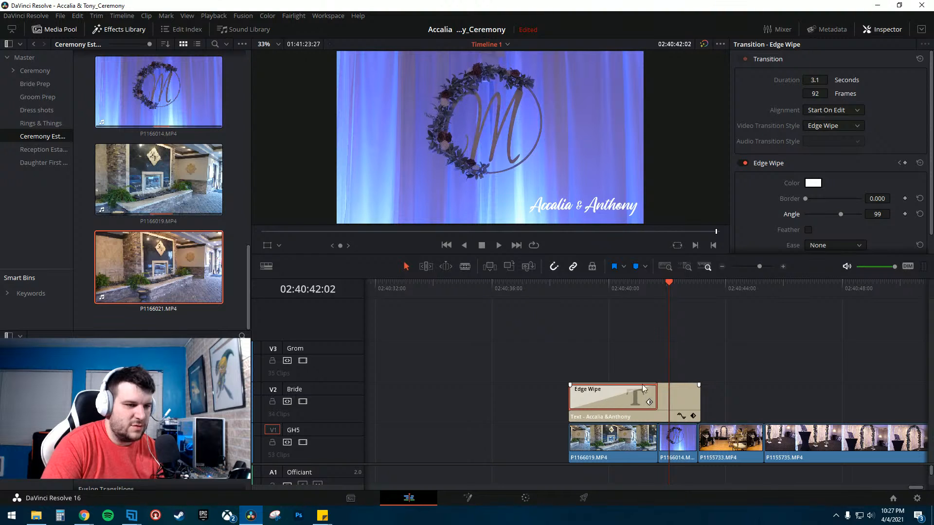
{"action": "left_click", "coordinate": [600, 290]}
{"action": "key", "text": "space"}
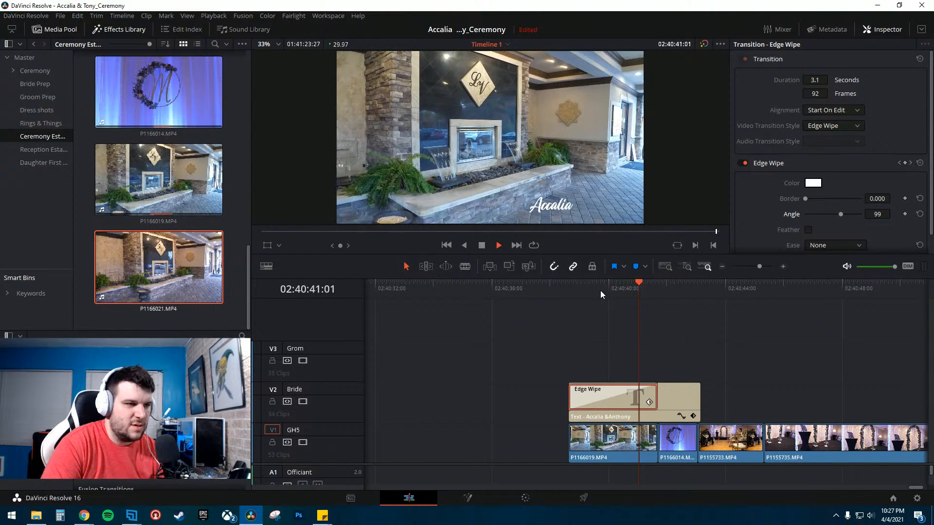
{"action": "key", "text": "space"}
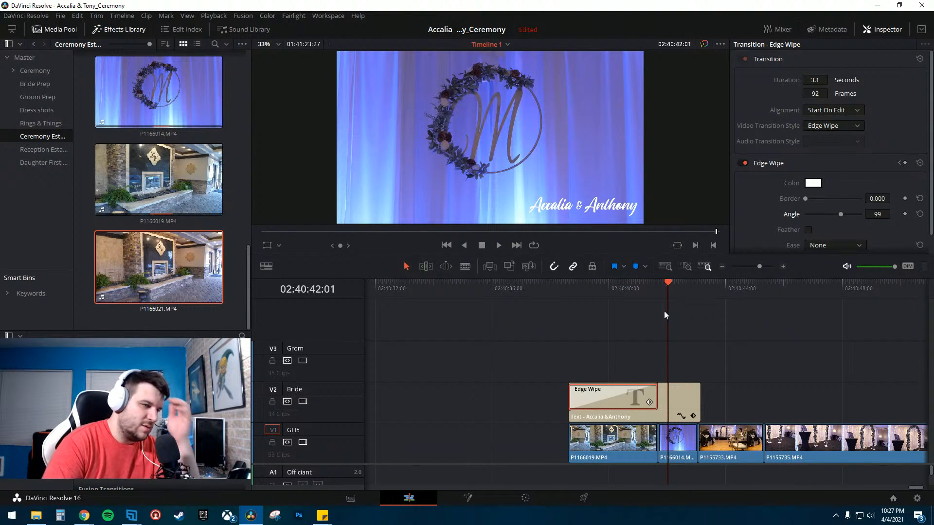
{"action": "left_click", "coordinate": [622, 286]}
{"action": "key", "text": "space"}
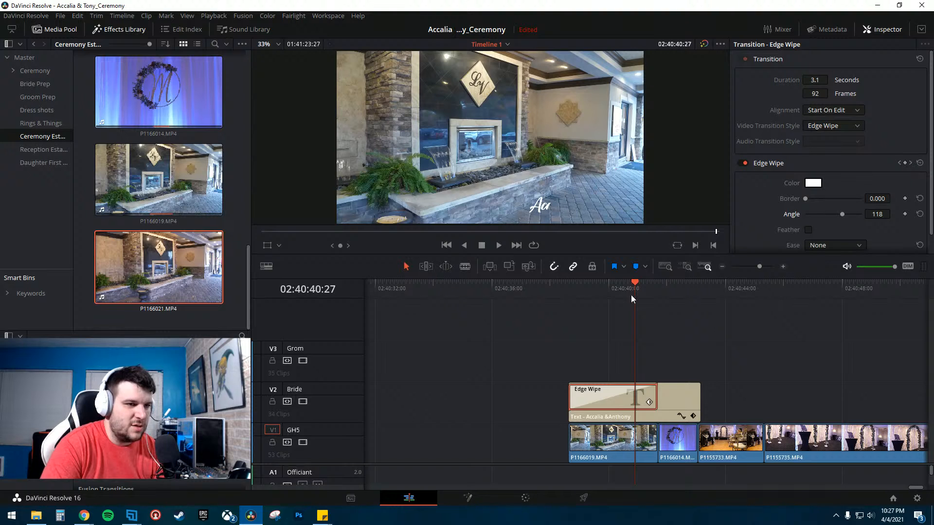
{"action": "left_click", "coordinate": [614, 284]}
{"action": "key", "text": "space"}
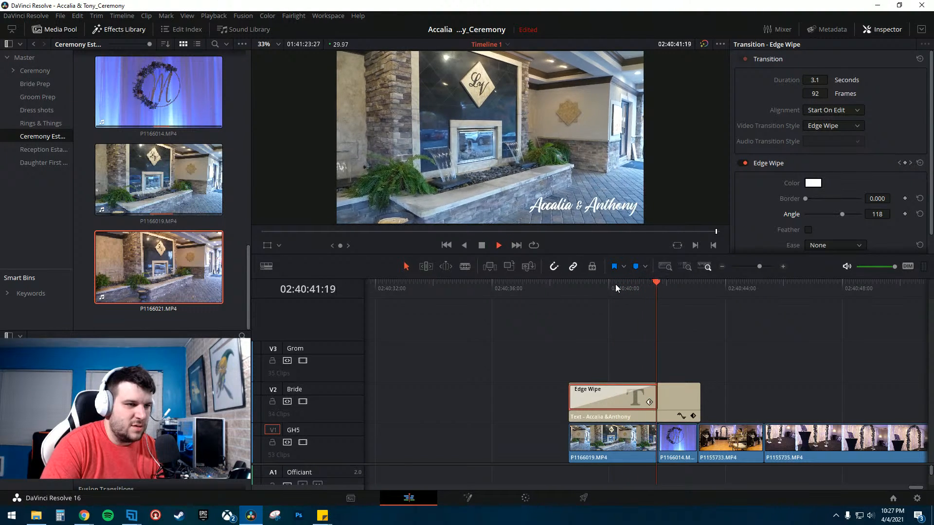
{"action": "key", "text": "space"}
- Select the title clip and save the project
{"action": "left_click", "coordinate": [728, 326]}
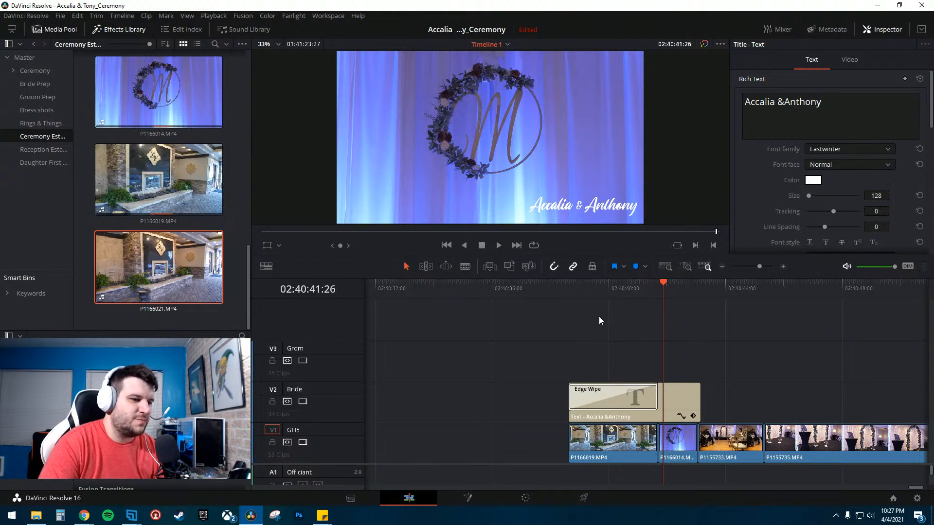
{"action": "left_click", "coordinate": [60, 15]}
{"action": "left_click", "coordinate": [73, 72]}
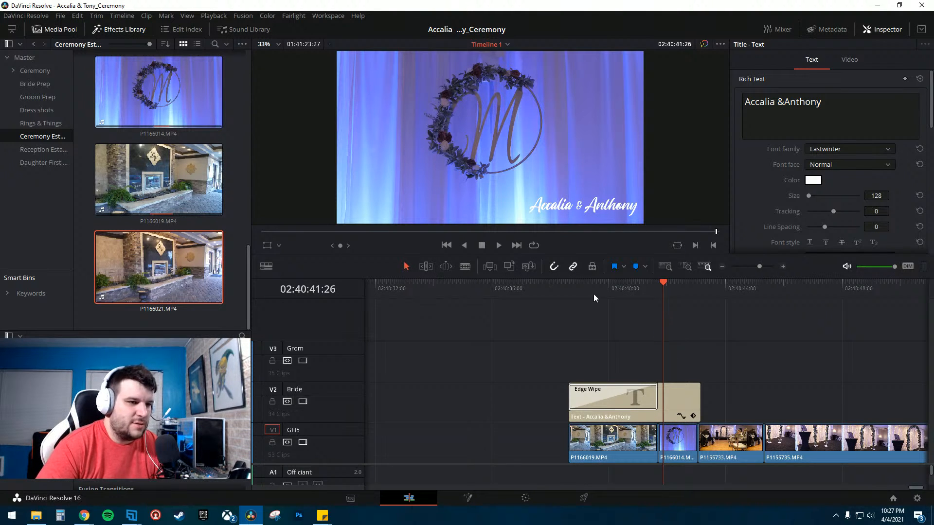
- Trim the title clip's end back by a few frames and scrub through the zoomed-out timeline
{"action": "left_click_drag", "start_coordinate": [699, 407], "coordinate": [696, 406]}
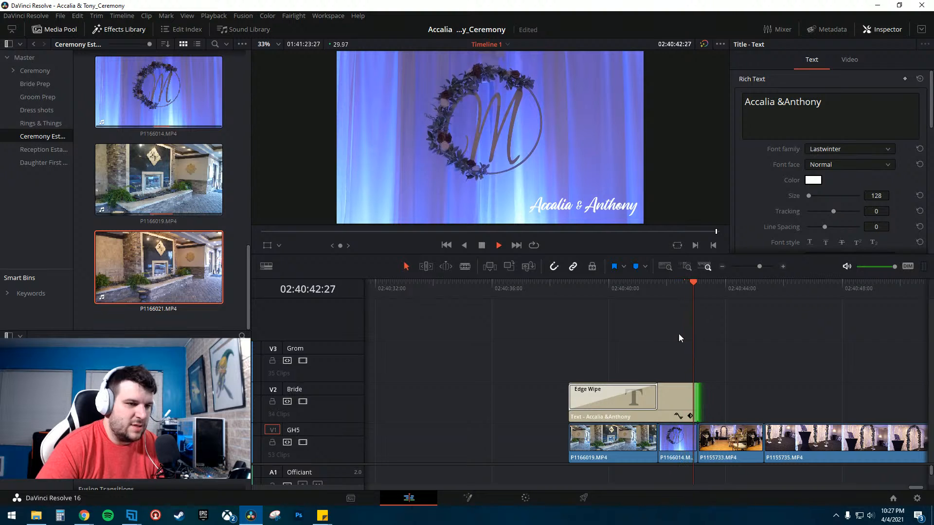
{"action": "key", "text": "space"}
{"action": "left_click", "coordinate": [605, 304]}
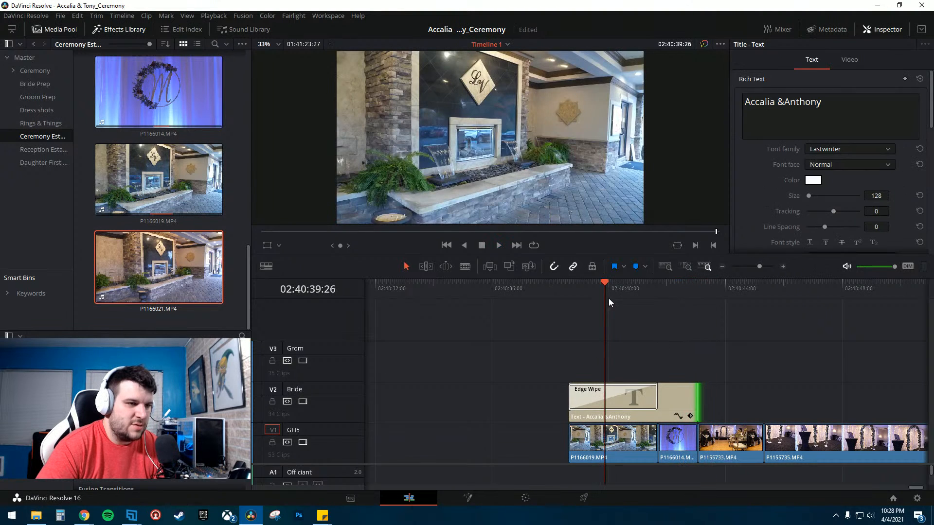
{"action": "left_click", "coordinate": [723, 267]}
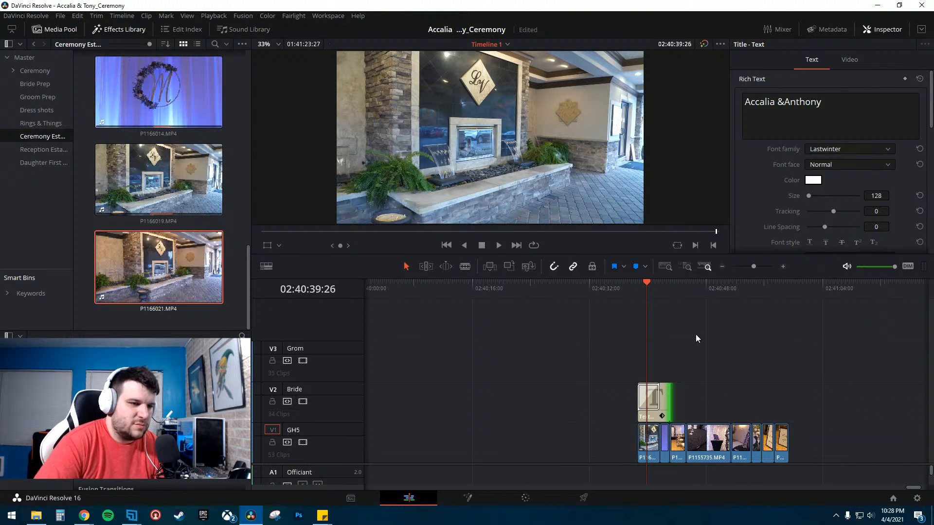
{"action": "left_click_drag", "start_coordinate": [667, 296], "coordinate": [772, 296]}
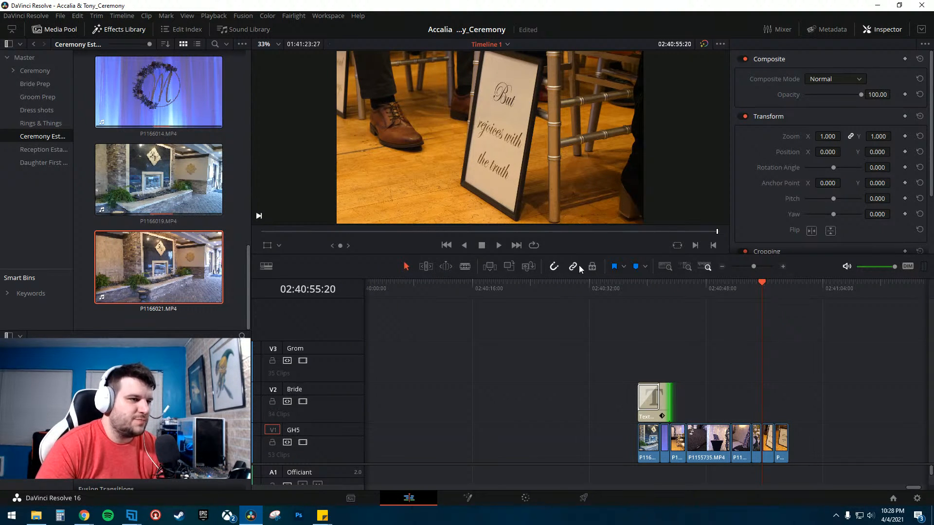
{"action": "left_click", "coordinate": [648, 296]}
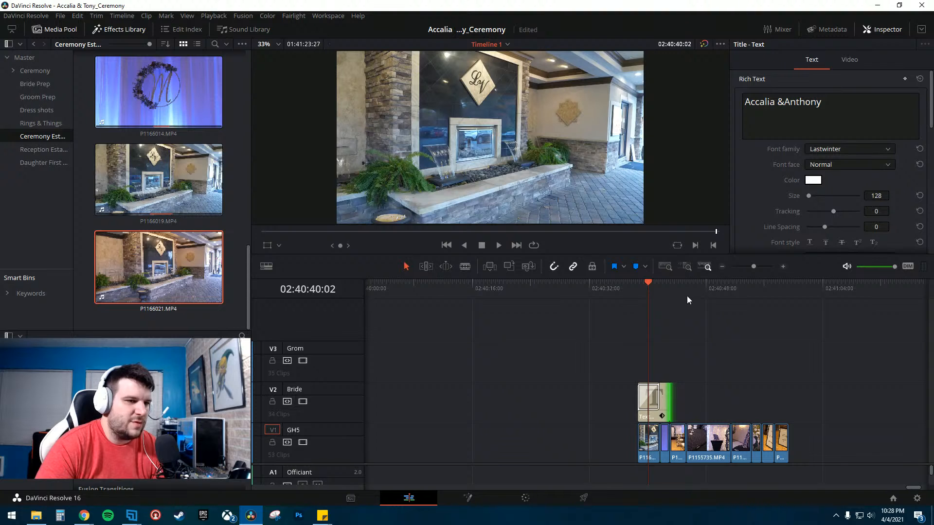
{"action": "left_click_drag", "start_coordinate": [687, 297], "coordinate": [764, 300]}
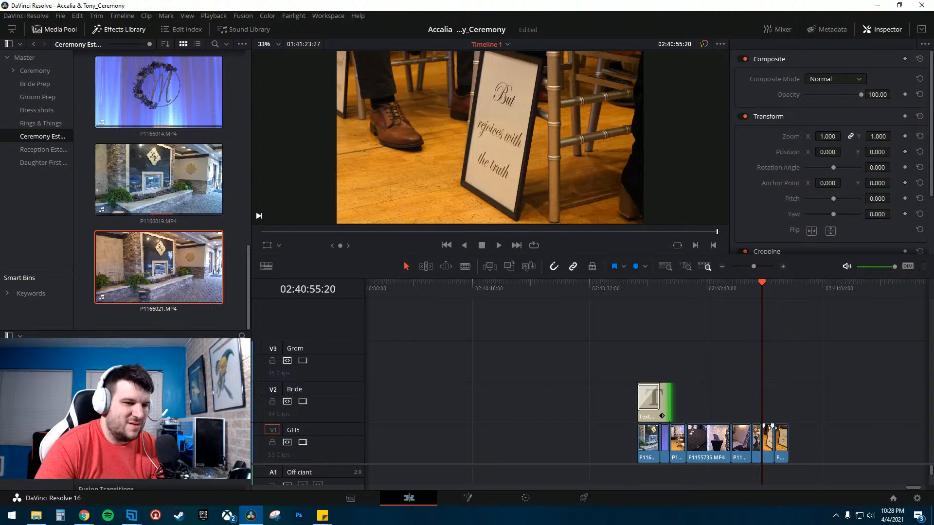
- Open the Color page and select the white flower close-up clip
{"action": "left_click", "coordinate": [534, 500]}
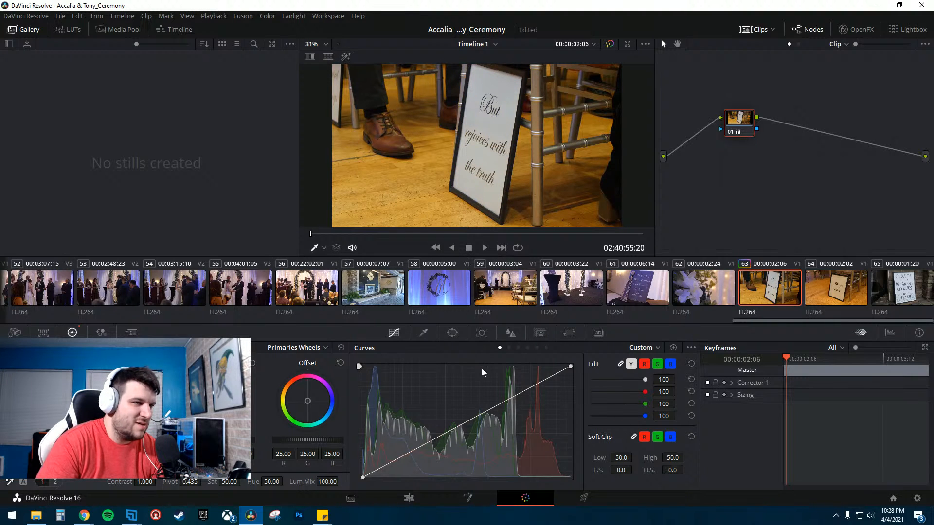
{"action": "left_click", "coordinate": [832, 298]}
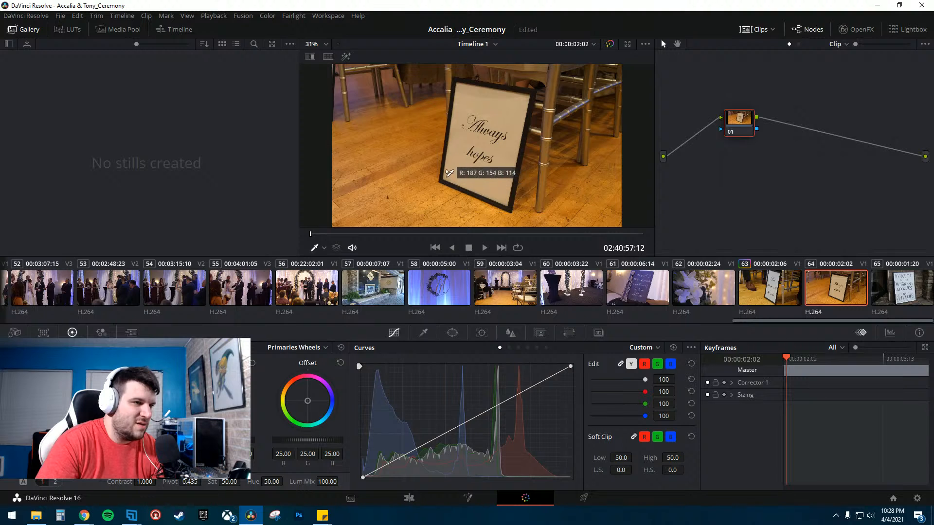
{"action": "left_click", "coordinate": [715, 290]}
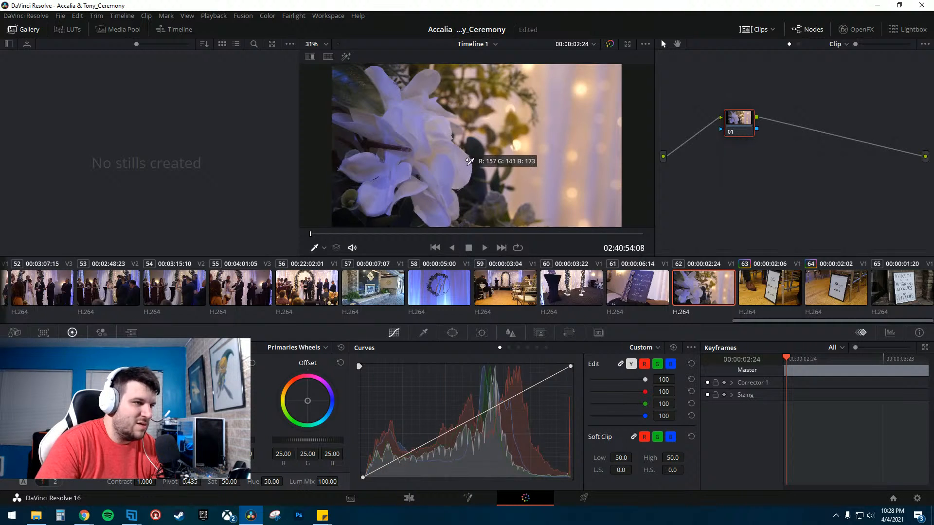
{"action": "left_click", "coordinate": [468, 165]}
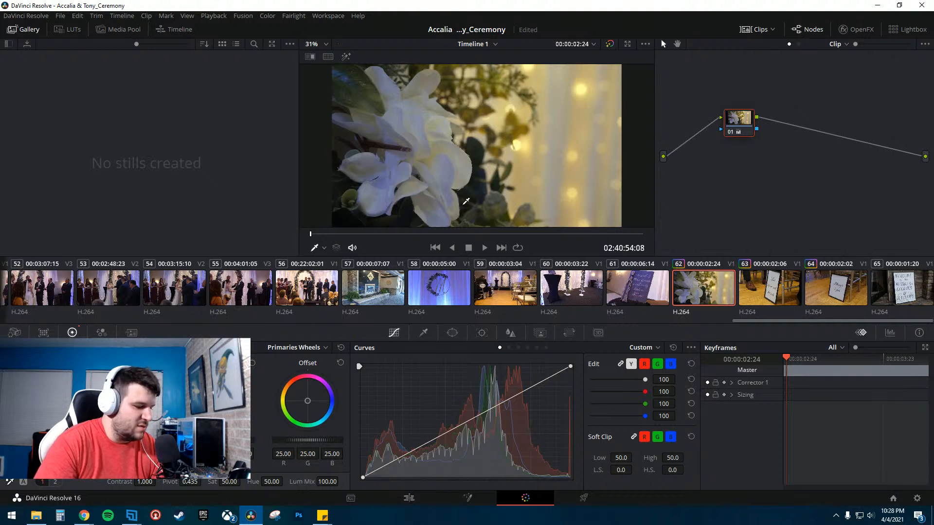
{"action": "key", "text": "ctrl+z"}
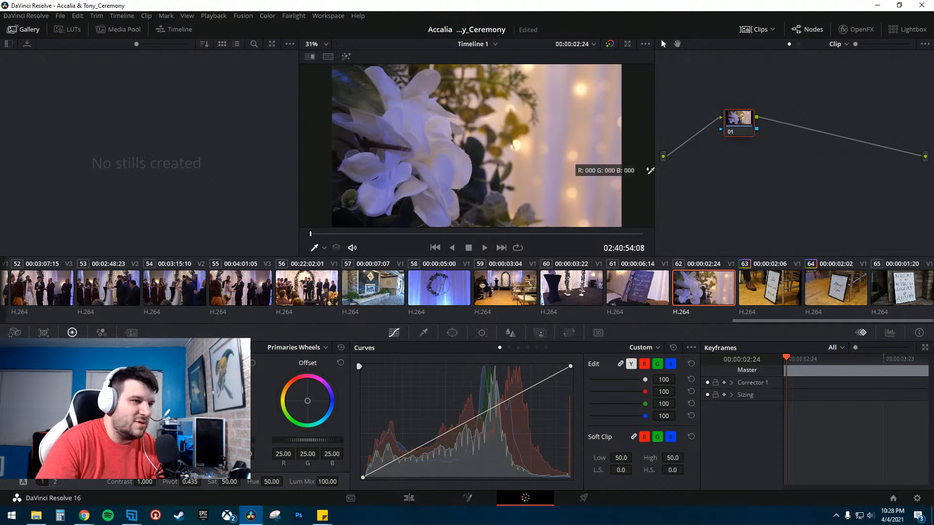
{"action": "left_click", "coordinate": [559, 111]}
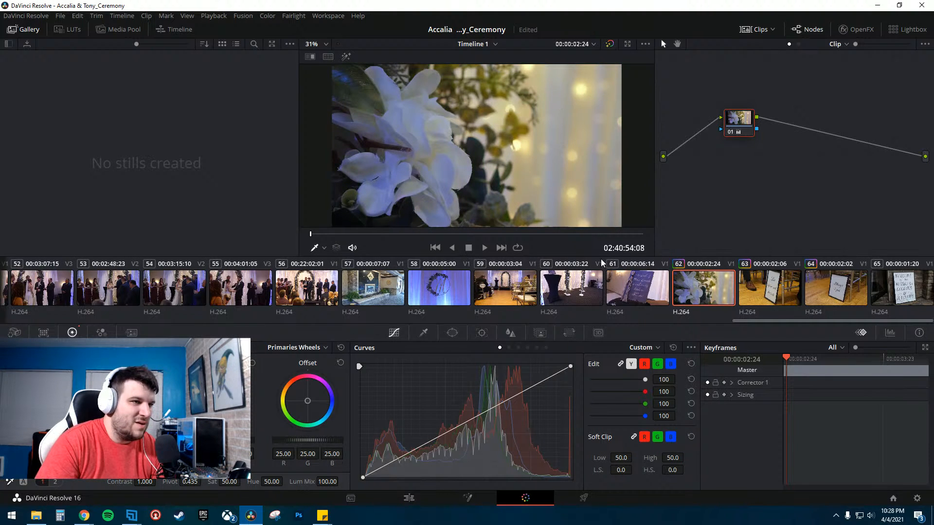
{"action": "key", "text": "ctrl+z"}
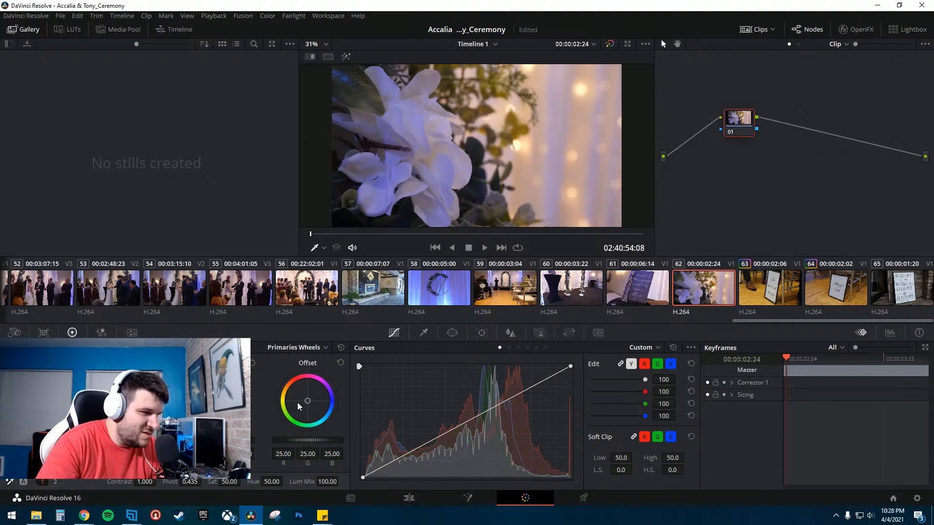
{"action": "left_click_drag", "start_coordinate": [307, 402], "coordinate": [308, 400]}
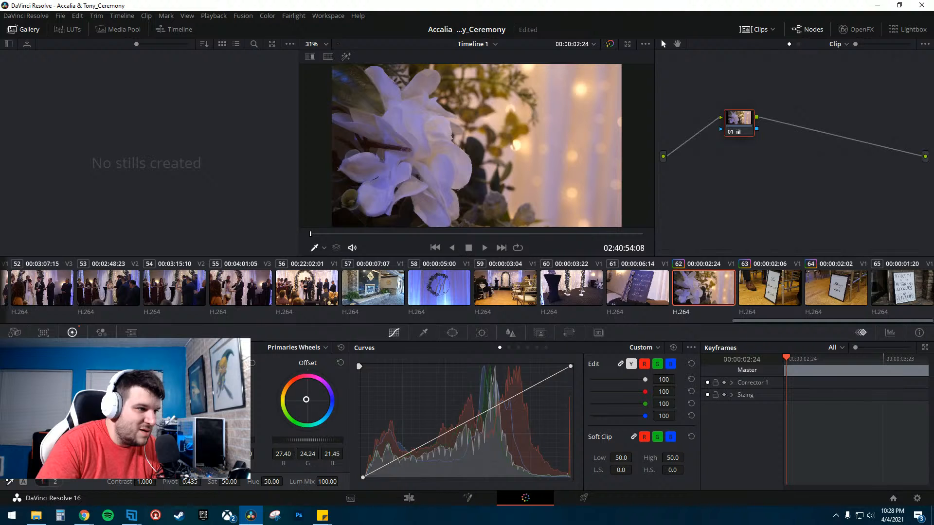
{"action": "left_click_drag", "start_coordinate": [305, 399], "coordinate": [306, 399]}
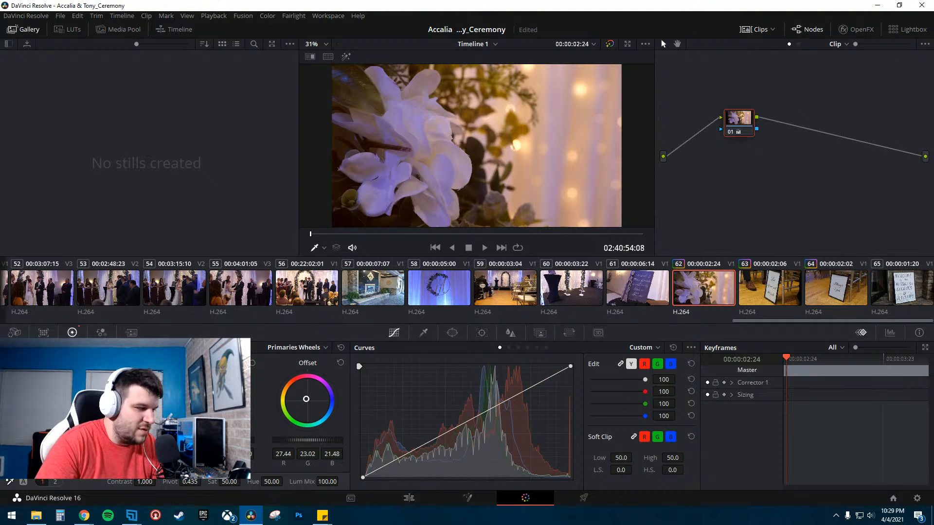
{"action": "key", "text": "ctrl+z"}
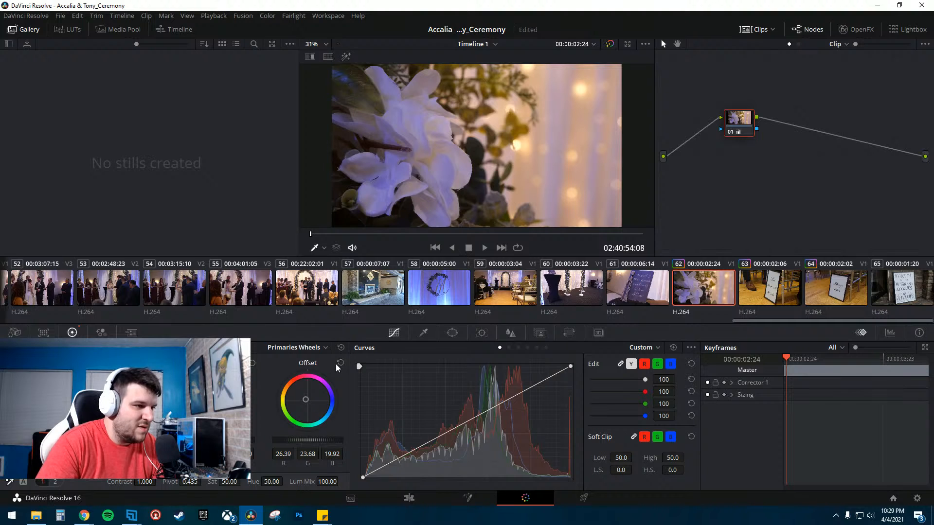
{"action": "left_click", "coordinate": [341, 348]}
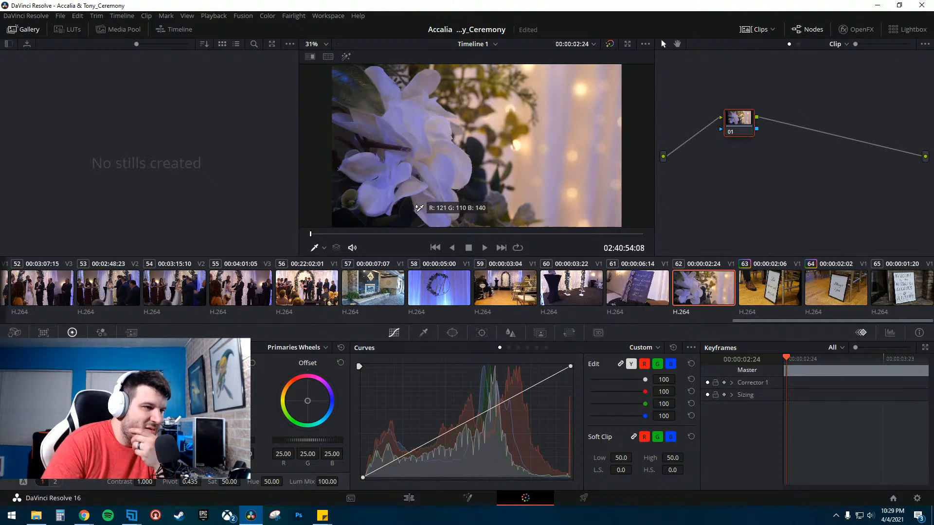
- Balance the flower shot with the picker on its highlights and select the following sign clip
{"action": "left_click", "coordinate": [419, 210]}
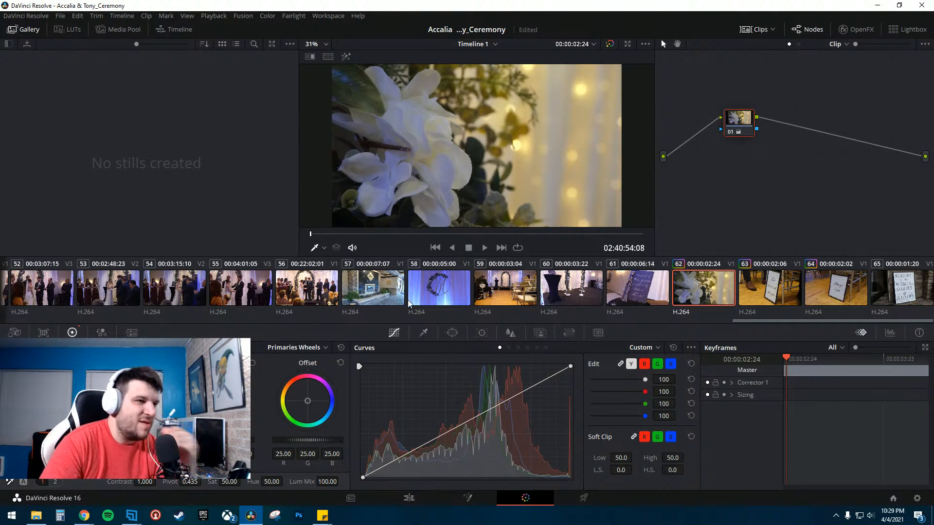
{"action": "left_click", "coordinate": [729, 292]}
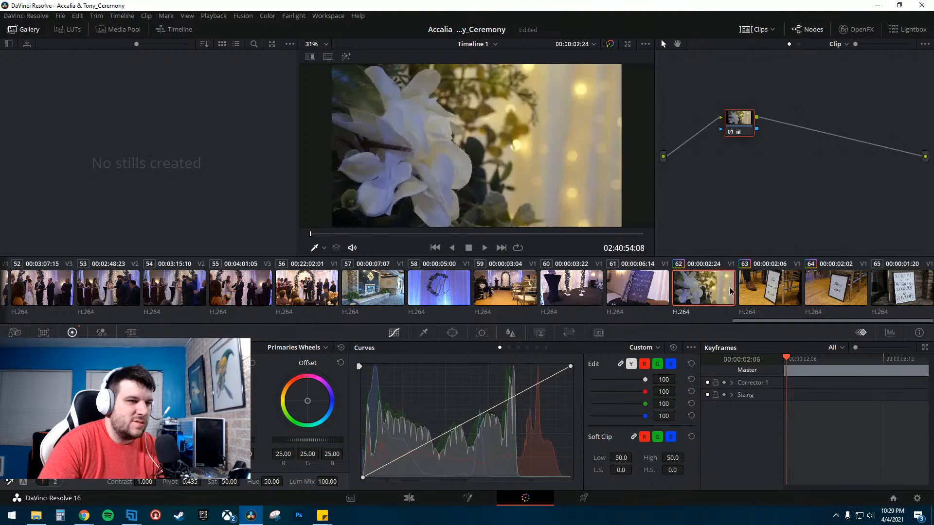
- Compare the flower, sign, table and seating clips by stepping between their thumbnails on the clip strip
{"action": "left_click", "coordinate": [652, 289]}
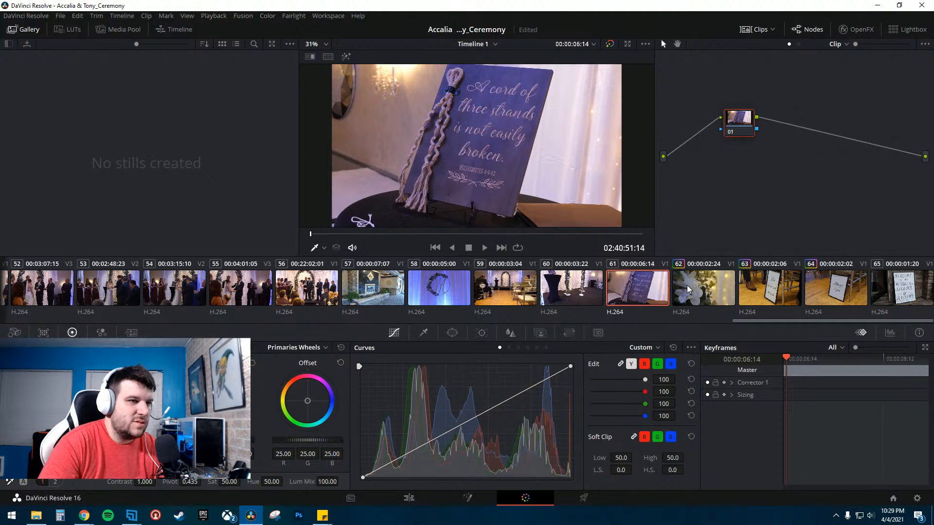
{"action": "left_click", "coordinate": [701, 289]}
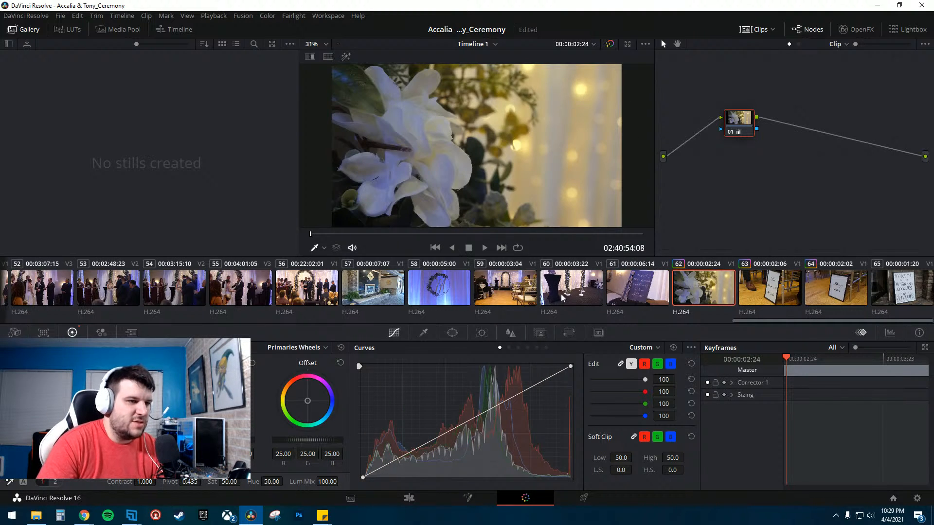
{"action": "left_click", "coordinate": [654, 290]}
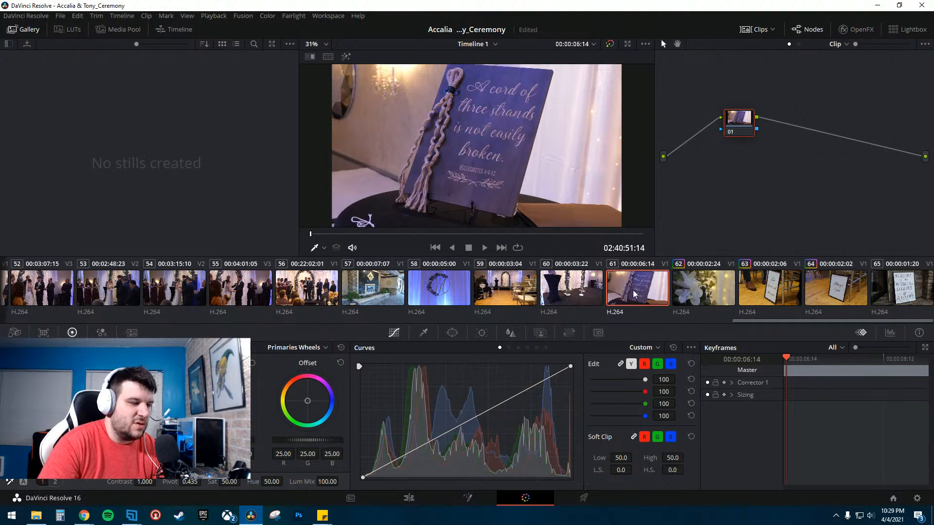
{"action": "left_click", "coordinate": [714, 296]}
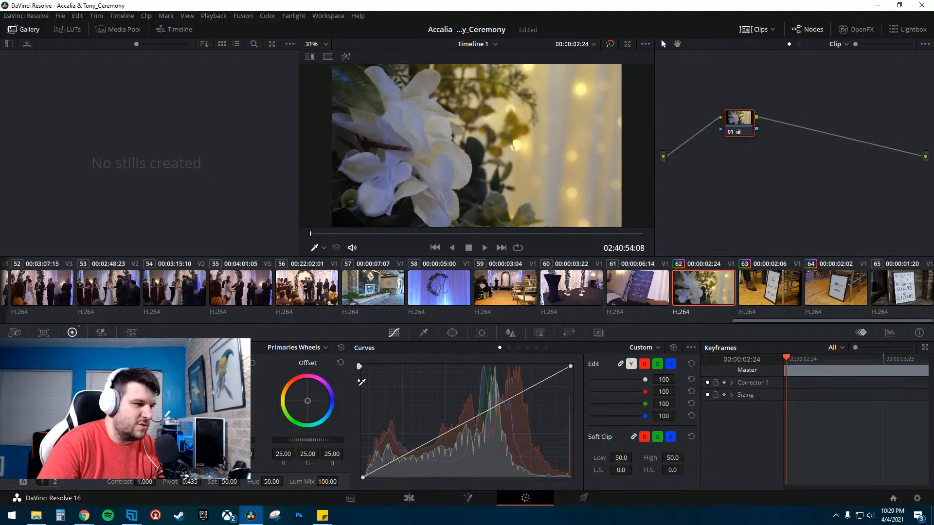
{"action": "left_click", "coordinate": [341, 348]}
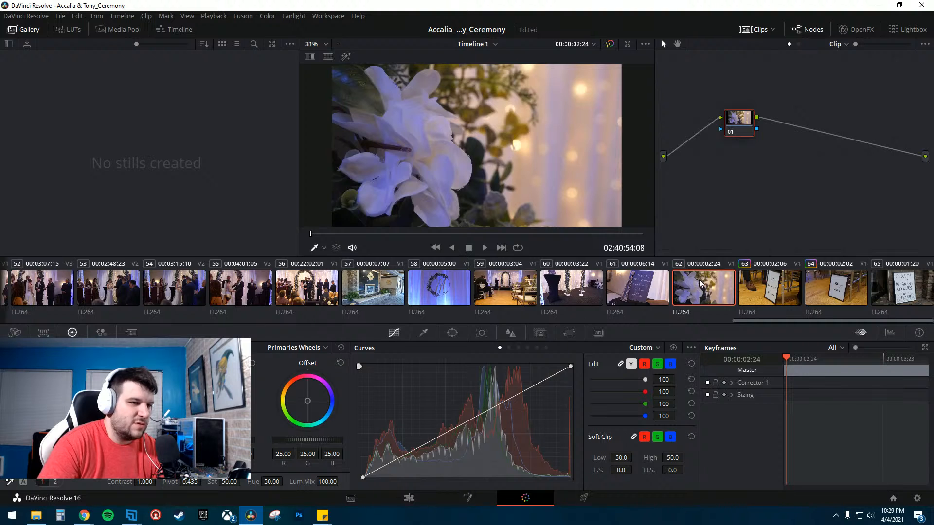
{"action": "left_click", "coordinate": [640, 288]}
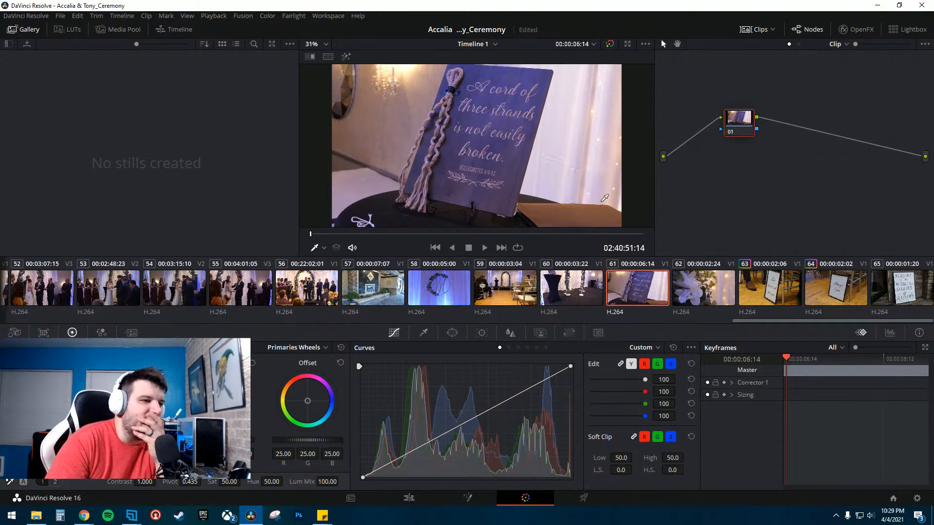
{"action": "left_click", "coordinate": [582, 291]}
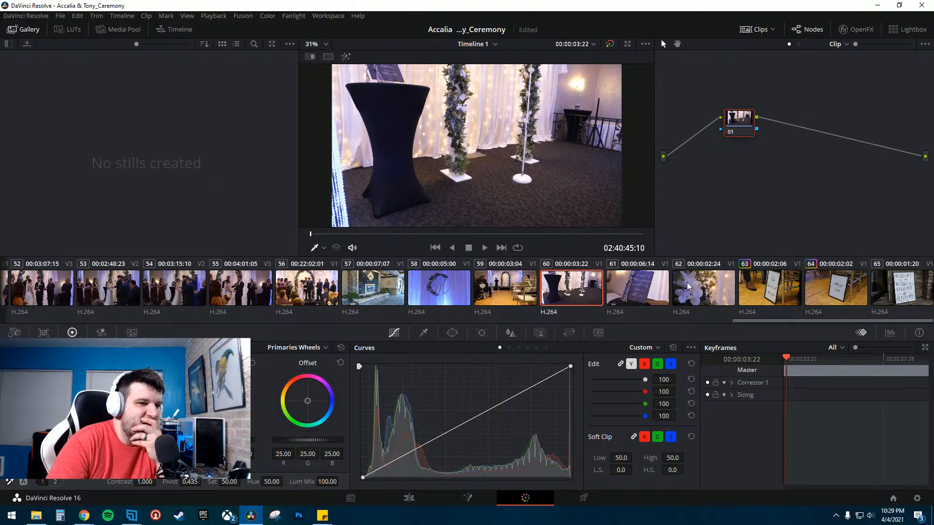
{"action": "left_click", "coordinate": [716, 287]}
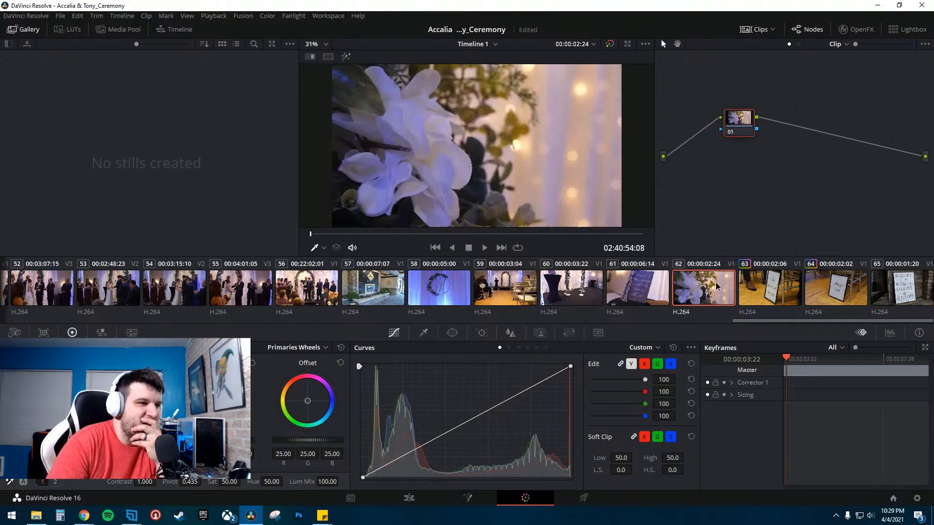
{"action": "left_click", "coordinate": [547, 292]}
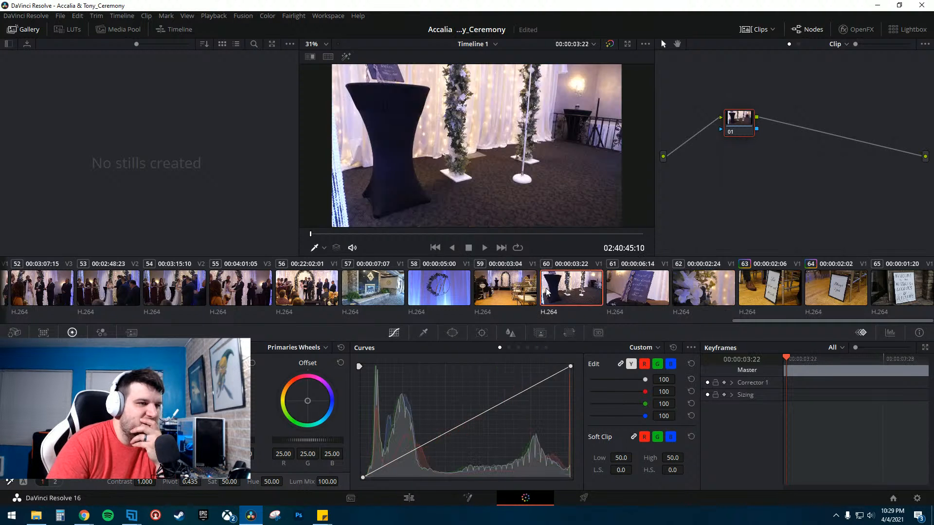
{"action": "left_click", "coordinate": [728, 291]}
{"action": "left_click", "coordinate": [573, 297]}
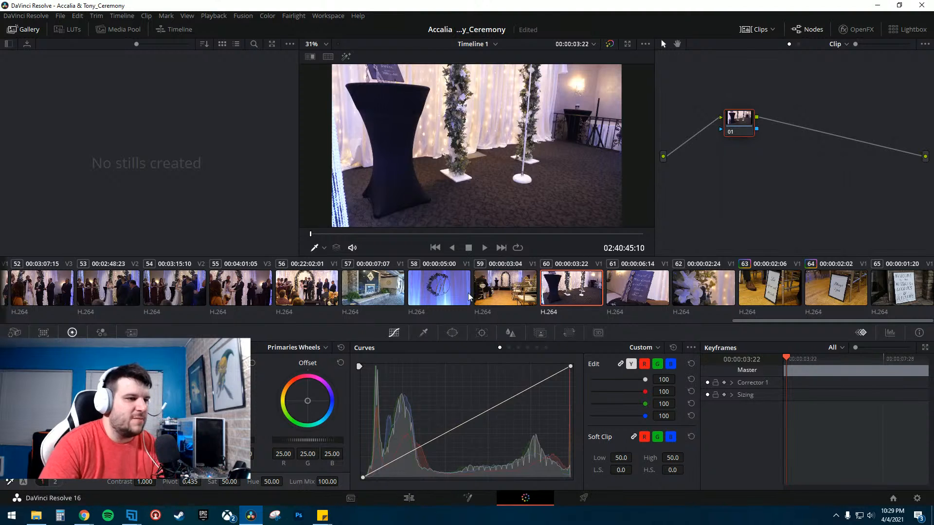
{"action": "left_click", "coordinate": [496, 286]}
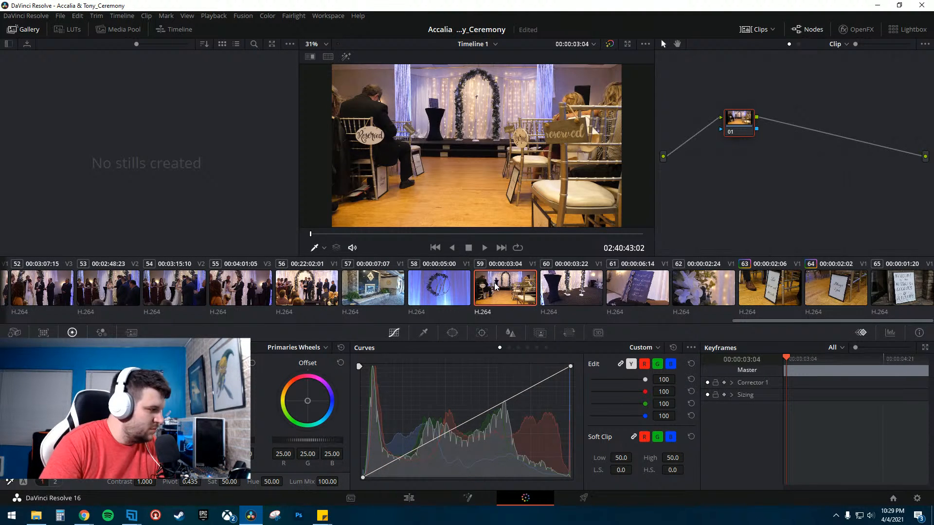
{"action": "left_click", "coordinate": [438, 289]}
- Select the fountain clip, stabilize it with the tracker's Stabilizer mode, and play back the result
{"action": "left_click", "coordinate": [373, 291]}
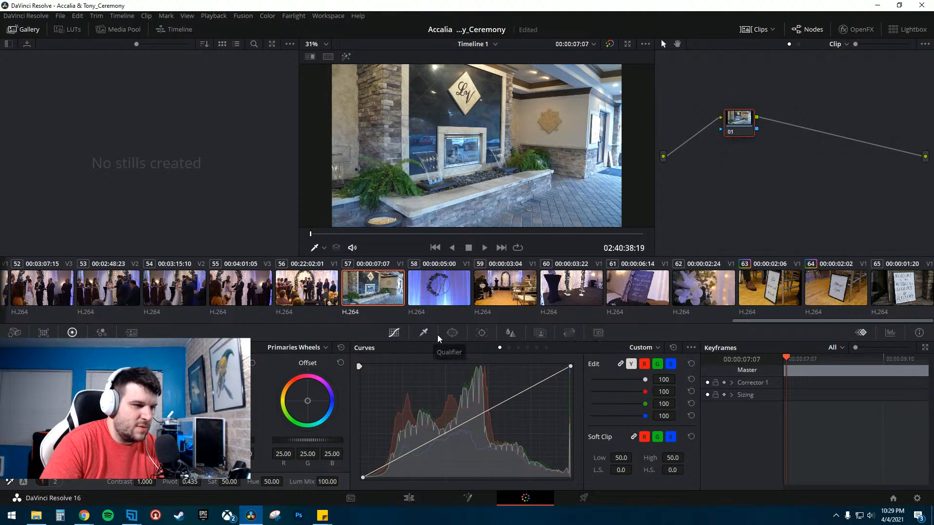
{"action": "left_click", "coordinate": [482, 335]}
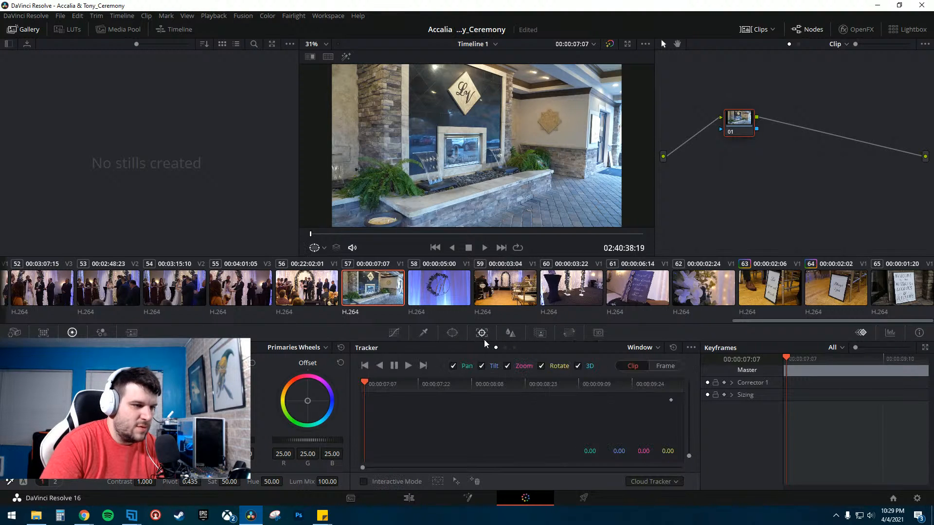
{"action": "left_click", "coordinate": [657, 347]}
{"action": "left_click", "coordinate": [662, 371]}
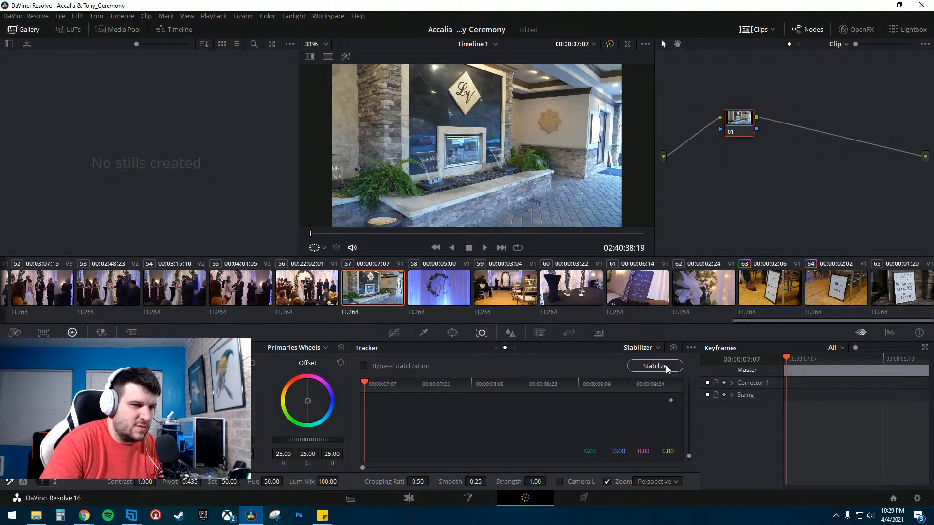
{"action": "left_click", "coordinate": [666, 369]}
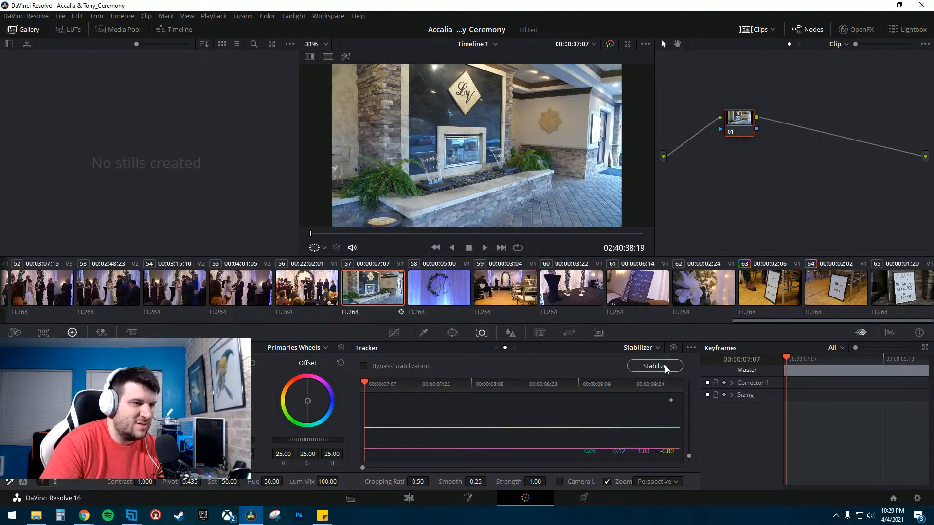
{"action": "left_click", "coordinate": [484, 248]}
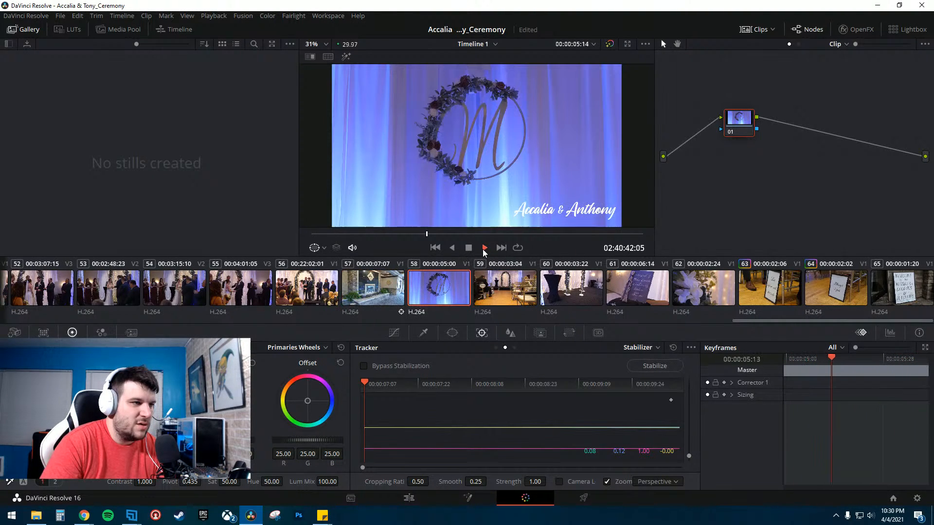
{"action": "left_click", "coordinate": [484, 249]}
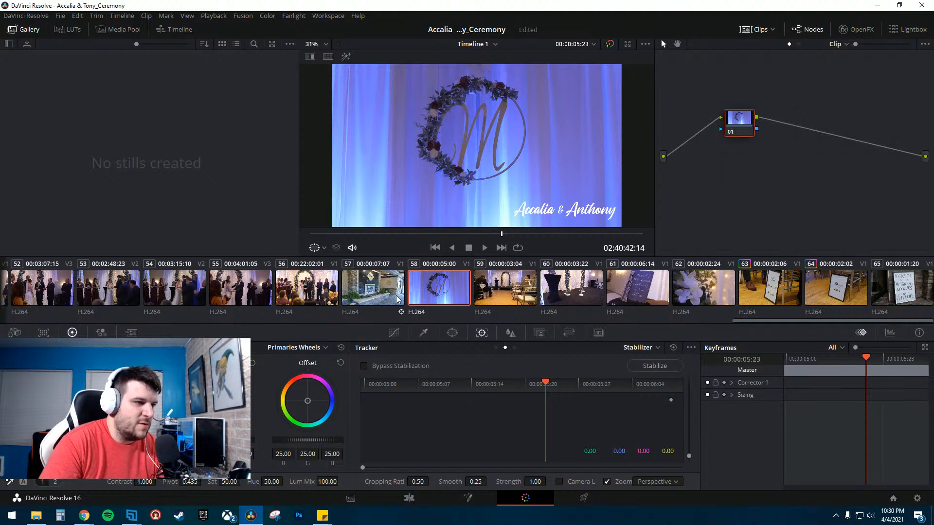
{"action": "left_click", "coordinate": [371, 289]}
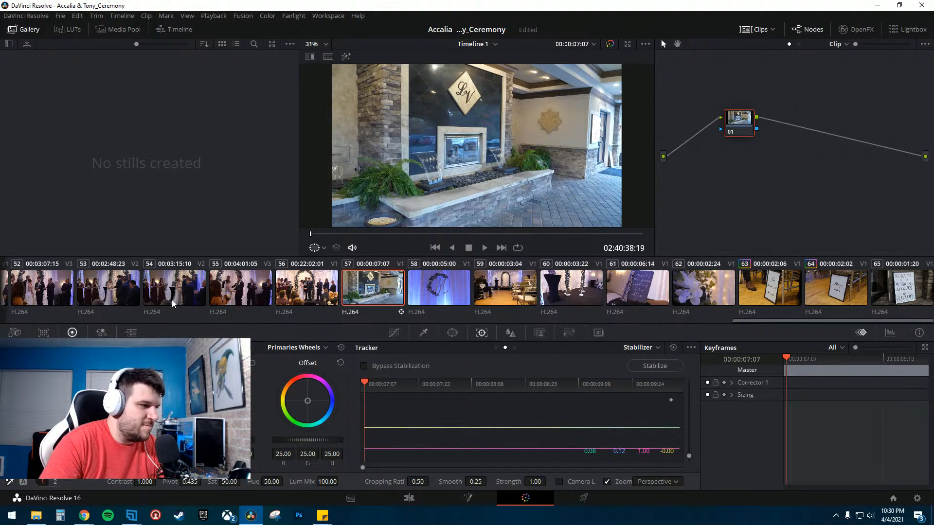
- Switch to the Edit page and scrub through the ceremony clips along the timeline ruler
{"action": "left_click", "coordinate": [409, 497]}
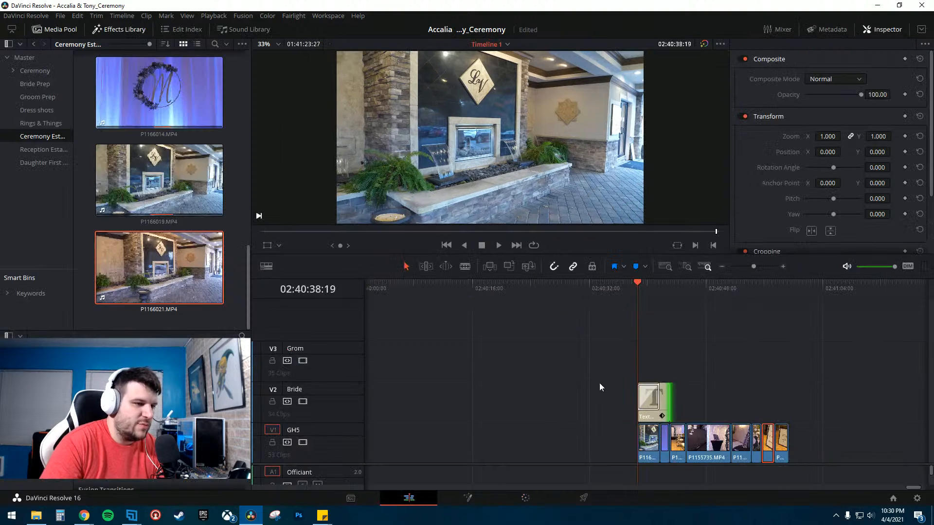
{"action": "left_click_drag", "start_coordinate": [641, 282], "coordinate": [675, 297]}
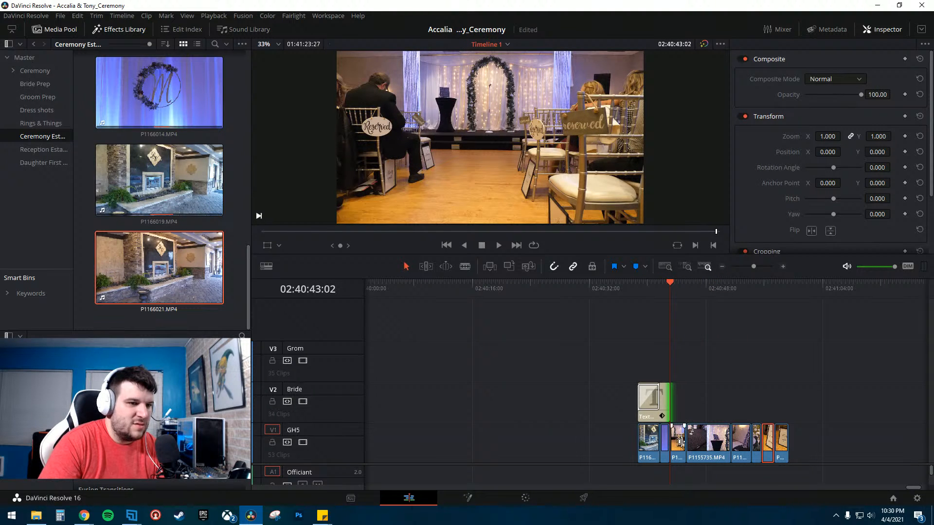
{"action": "left_click", "coordinate": [687, 285]}
{"action": "left_click", "coordinate": [710, 286]}
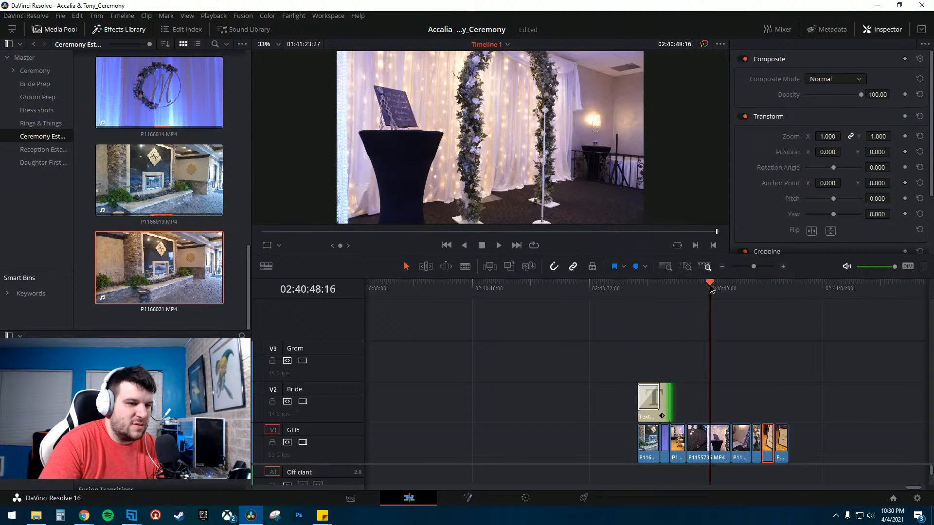
{"action": "left_click", "coordinate": [731, 286]}
{"action": "left_click", "coordinate": [751, 287]}
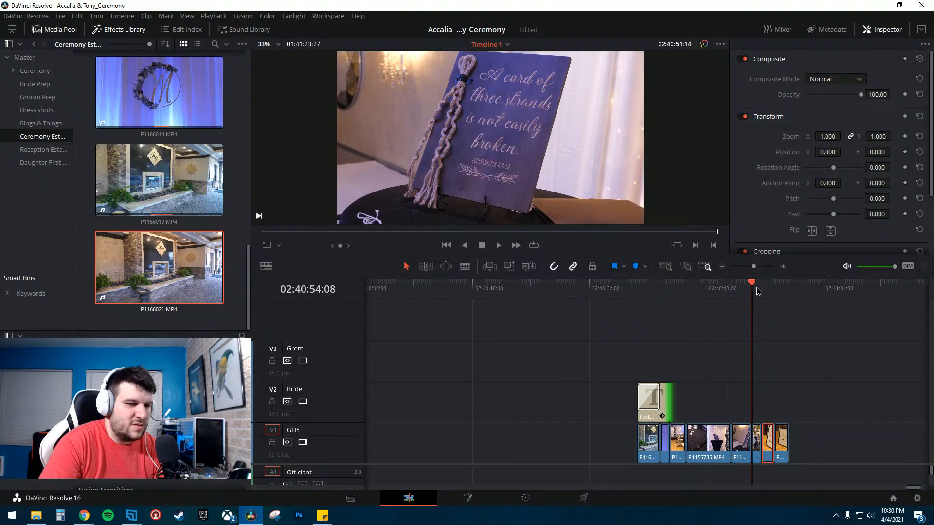
{"action": "left_click", "coordinate": [762, 286]}
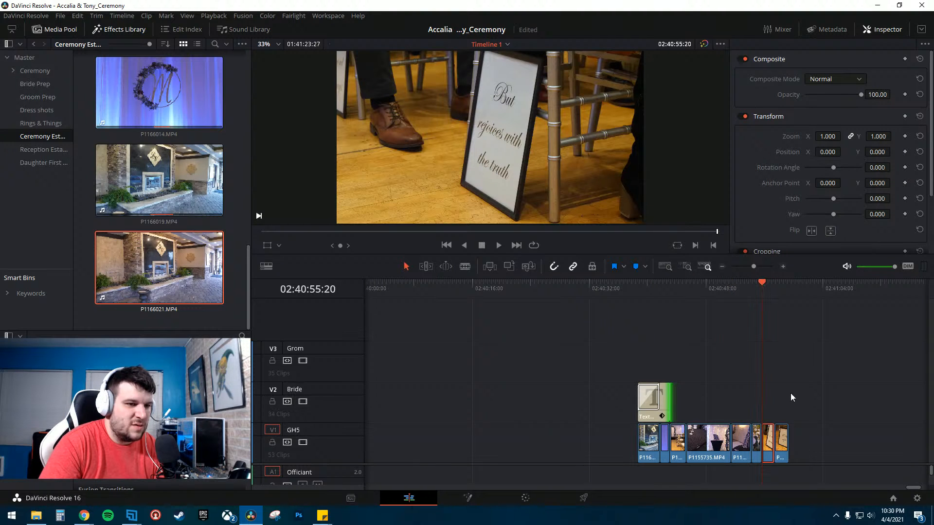
- Rearrange the ceremony clips on the main video track into a new order and play back the sequence
{"action": "left_click_drag", "start_coordinate": [804, 416], "coordinate": [683, 353]}
{"action": "left_click", "coordinate": [695, 416]}
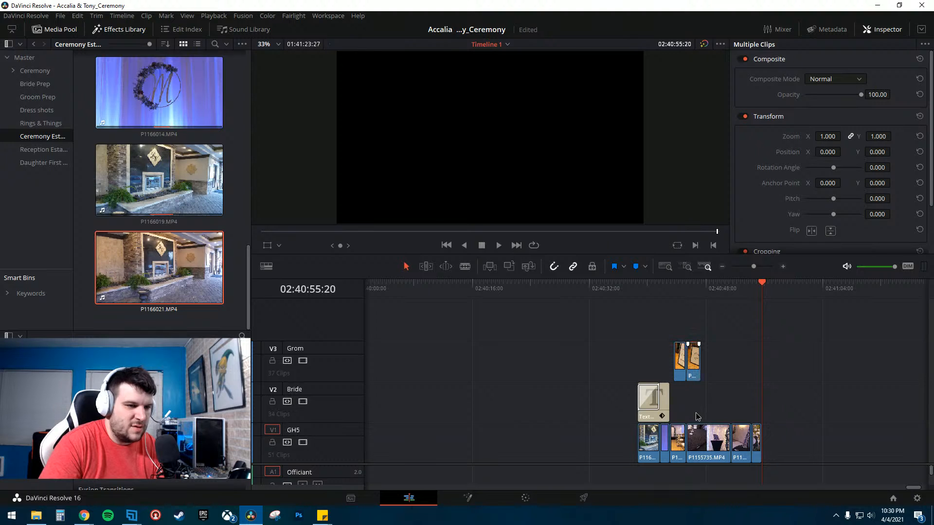
{"action": "left_click_drag", "start_coordinate": [698, 416], "coordinate": [782, 448]}
{"action": "left_click_drag", "start_coordinate": [699, 443], "coordinate": [725, 444]}
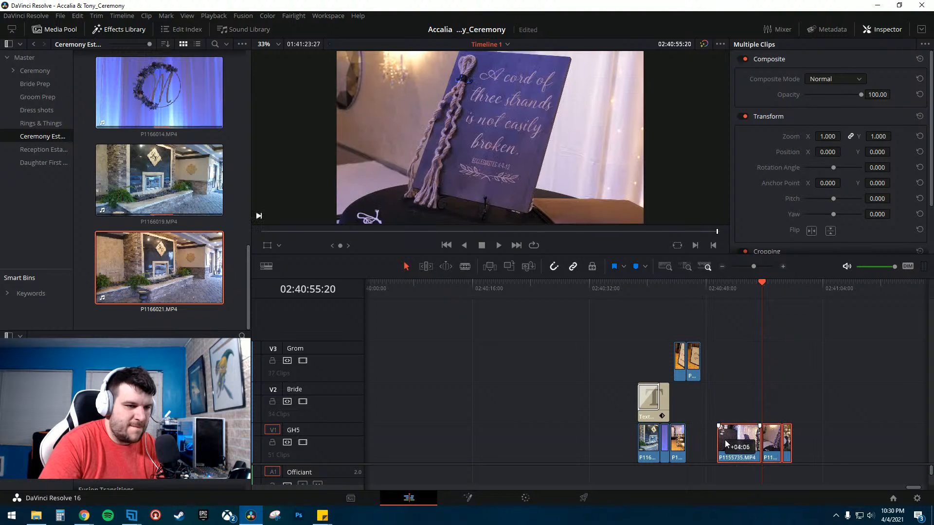
{"action": "left_click_drag", "start_coordinate": [655, 320], "coordinate": [706, 438]}
{"action": "left_click_drag", "start_coordinate": [726, 394], "coordinate": [732, 446]}
{"action": "left_click", "coordinate": [669, 284]}
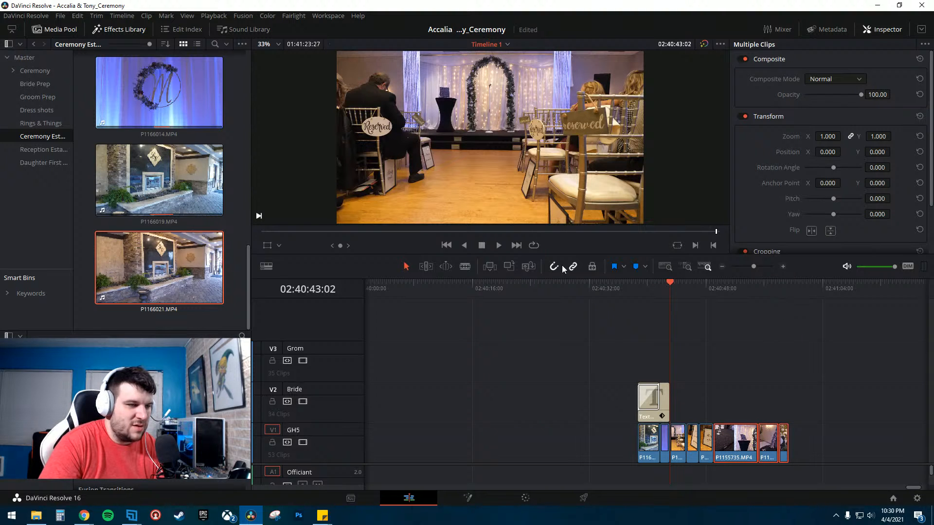
{"action": "key", "text": "space"}
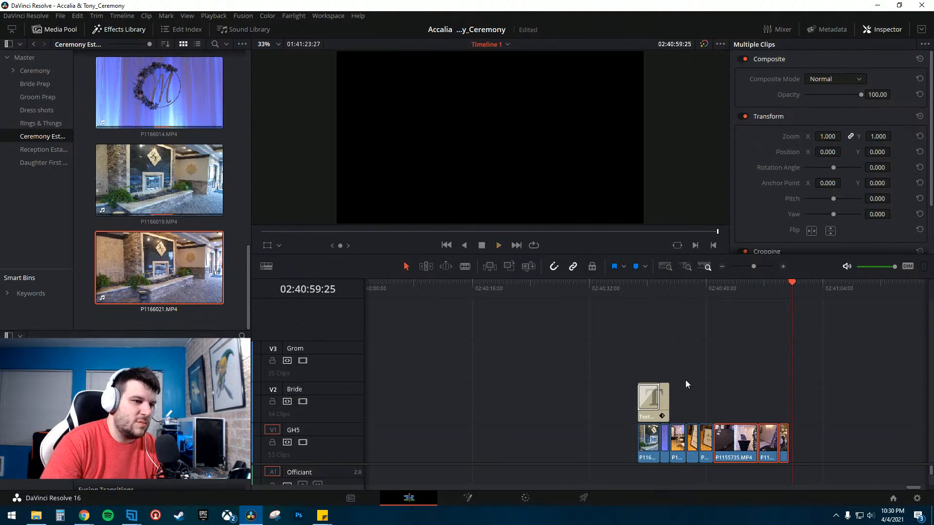
{"action": "left_click", "coordinate": [684, 380]}
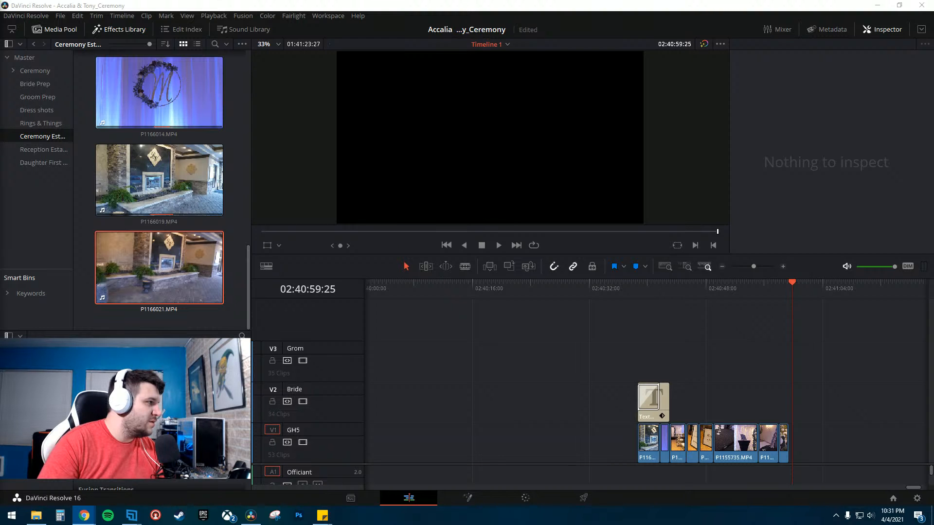
- Switch to the Soundstripe catalog, preview the song Madrid On A Monday, and restore the windows side by side
{"action": "key", "text": "alt+Tab"}
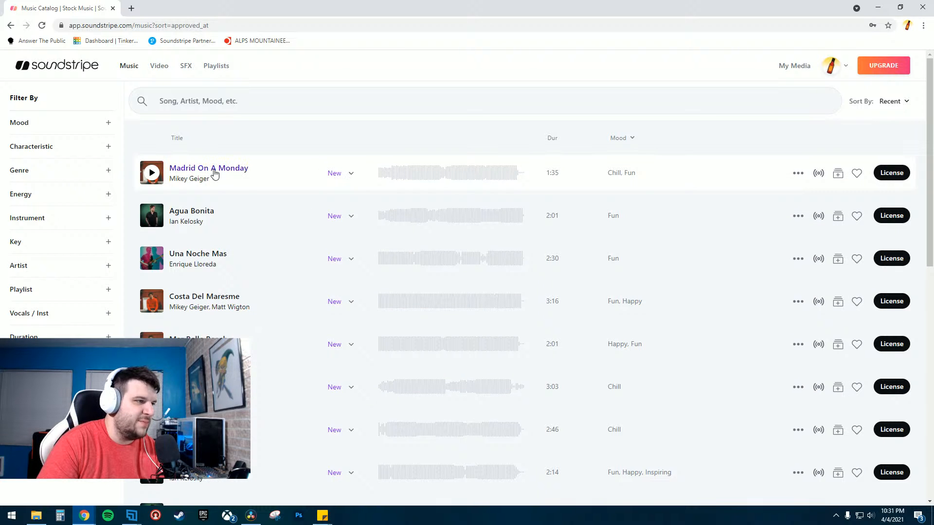
{"action": "left_click", "coordinate": [351, 175]}
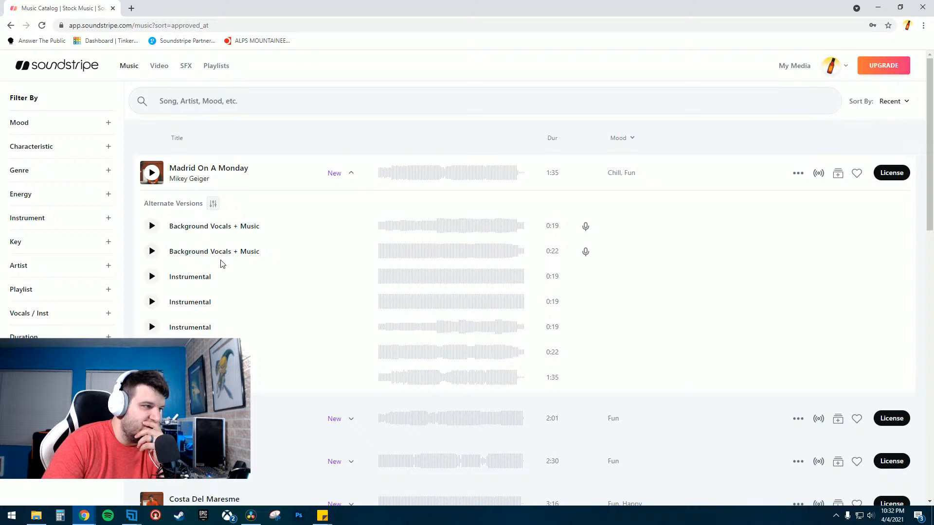
{"action": "left_click", "coordinate": [350, 173]}
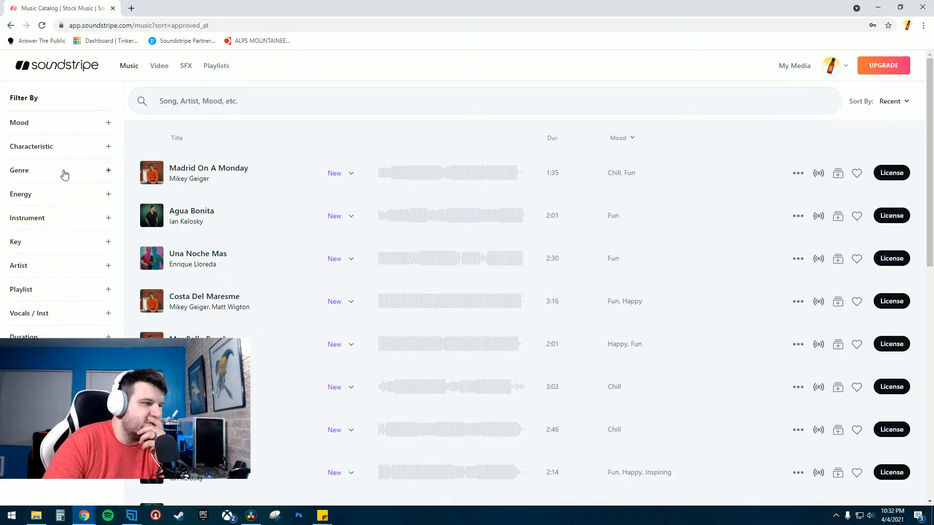
{"action": "left_click", "coordinate": [27, 123]}
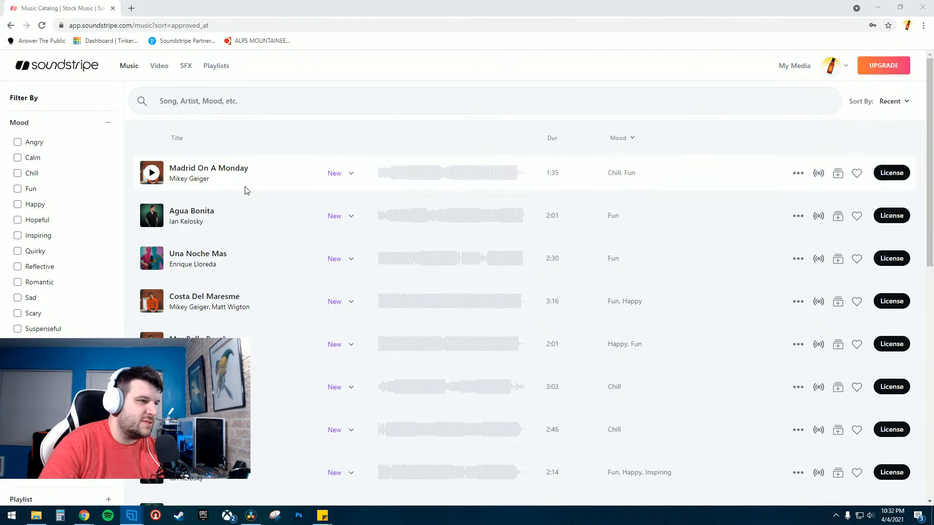
{"action": "left_click", "coordinate": [152, 173]}
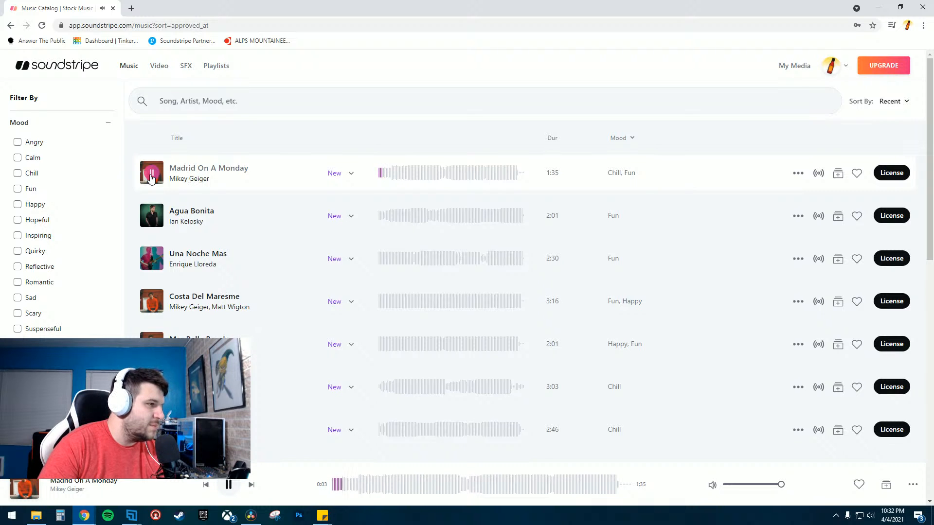
{"action": "left_click", "coordinate": [152, 176]}
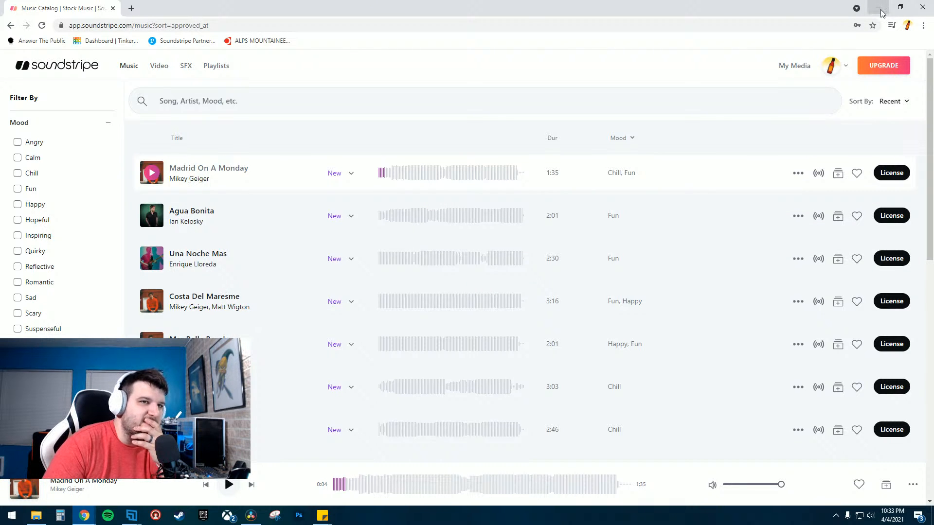
{"action": "double_click", "coordinate": [792, 15]}
{"action": "left_click", "coordinate": [345, 117]}
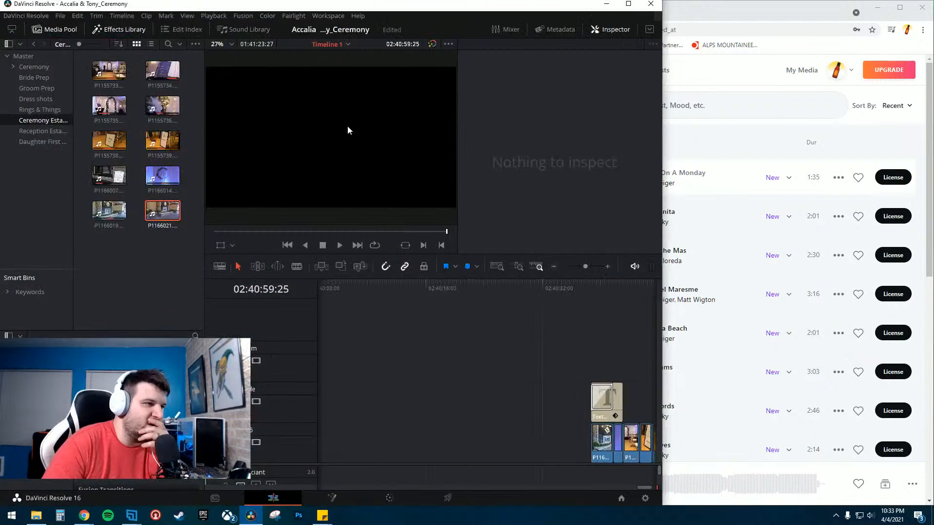
- Maximize the Resolve window and zoom and scroll the timeline to locate the ceremony's processional section
{"action": "left_click", "coordinate": [629, 4]}
{"action": "left_click", "coordinate": [701, 265]}
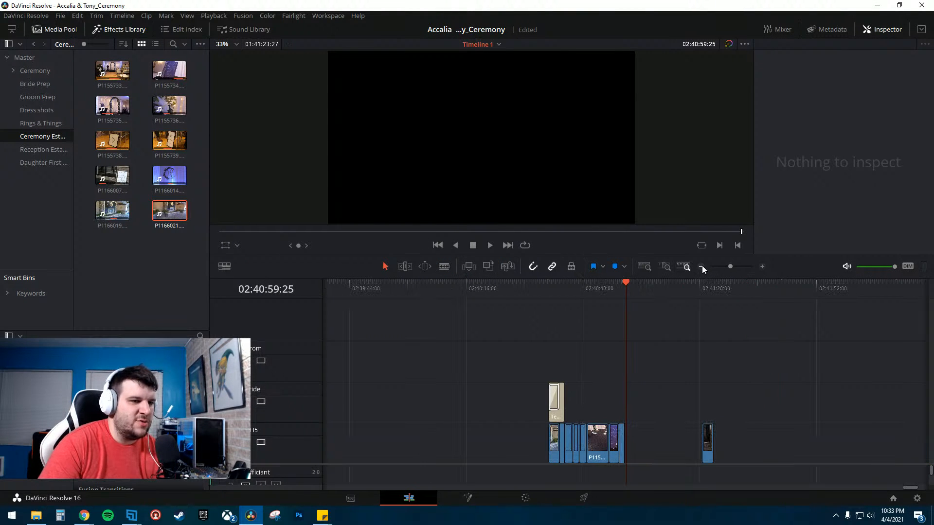
{"action": "left_click", "coordinate": [762, 266]}
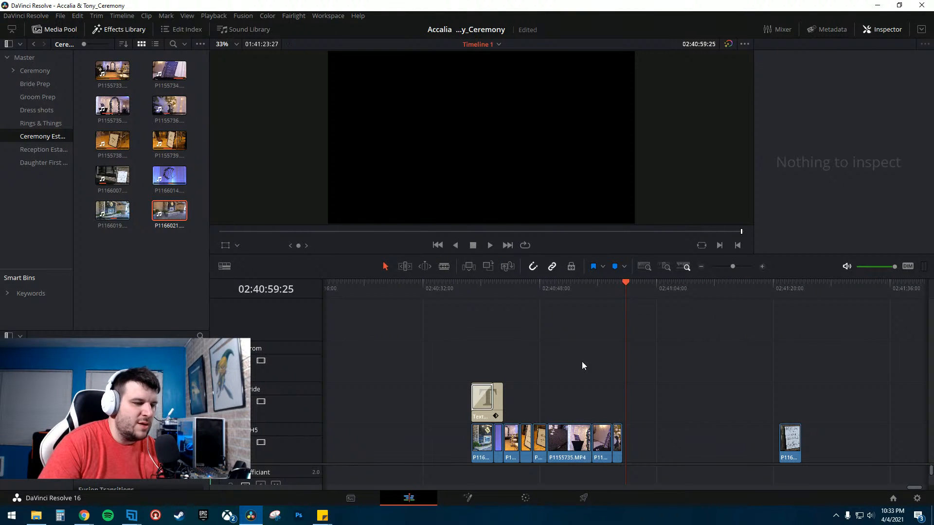
{"action": "left_click", "coordinate": [701, 267]}
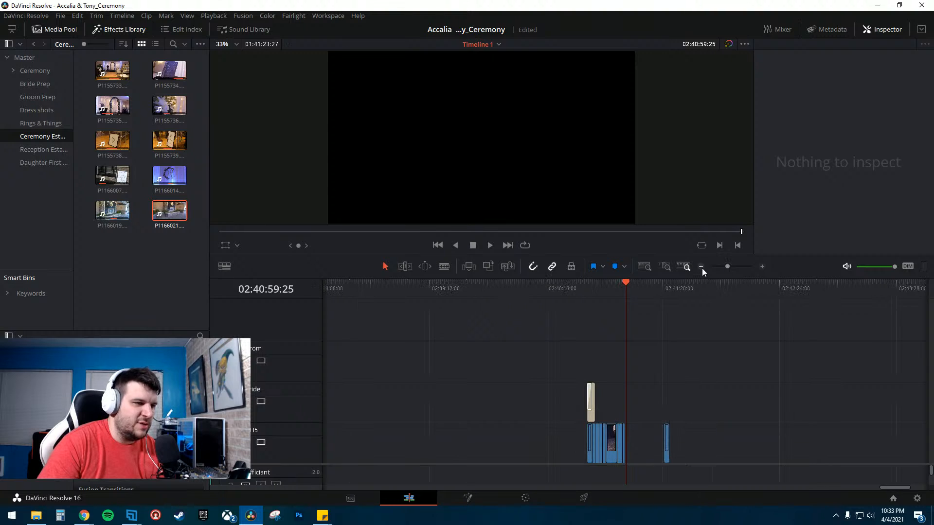
{"action": "left_click", "coordinate": [702, 267]}
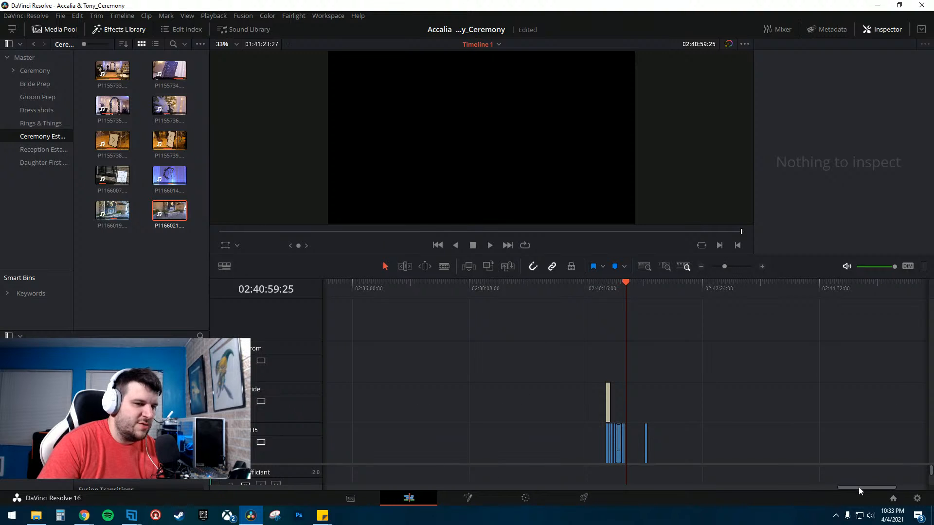
{"action": "left_click_drag", "start_coordinate": [859, 486], "coordinate": [593, 502]}
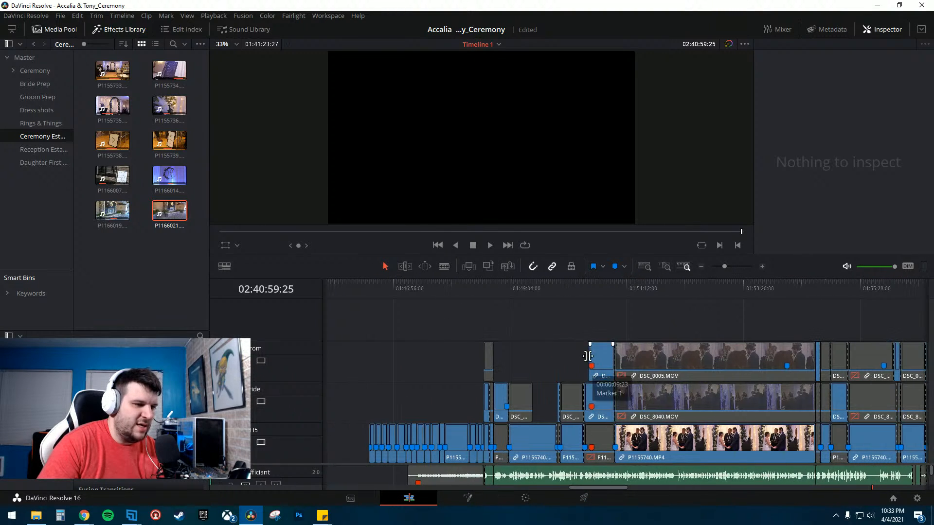
{"action": "left_click", "coordinate": [532, 288]}
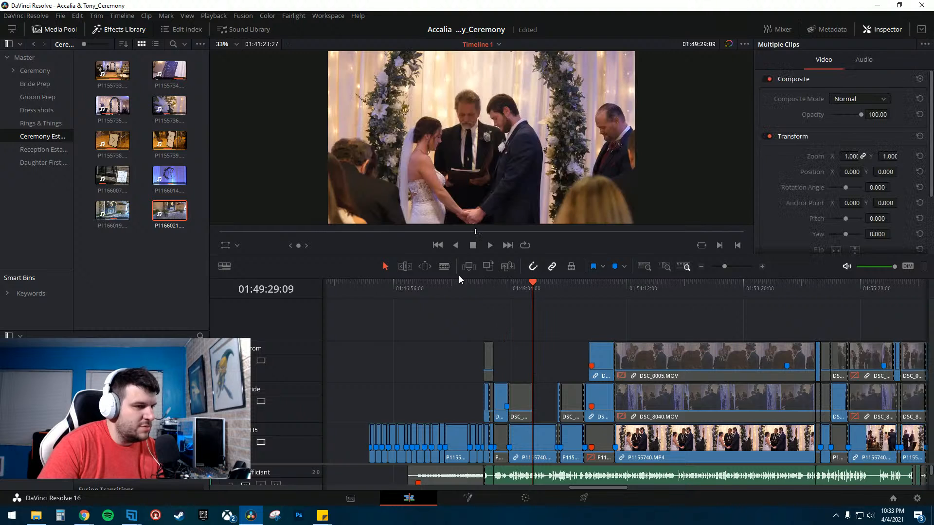
{"action": "left_click", "coordinate": [460, 284]}
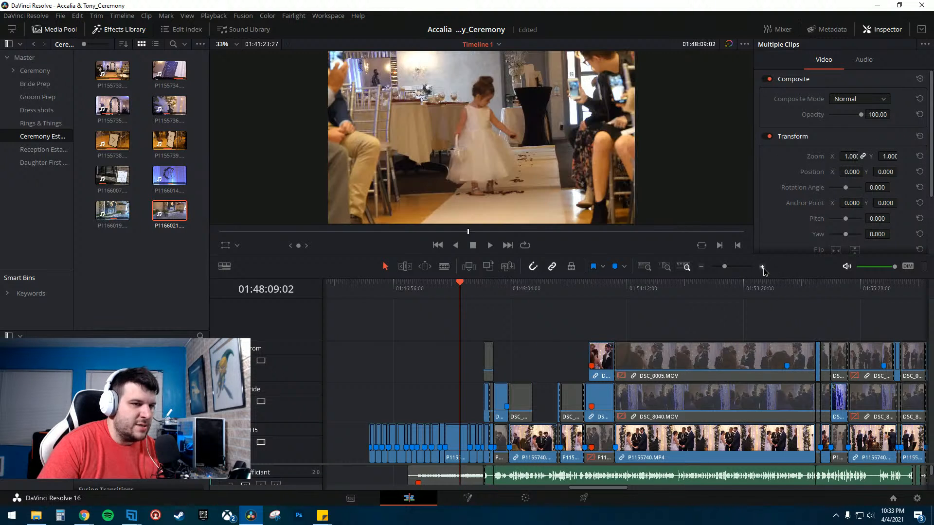
{"action": "left_click", "coordinate": [762, 266]}
{"action": "left_click", "coordinate": [762, 266]}
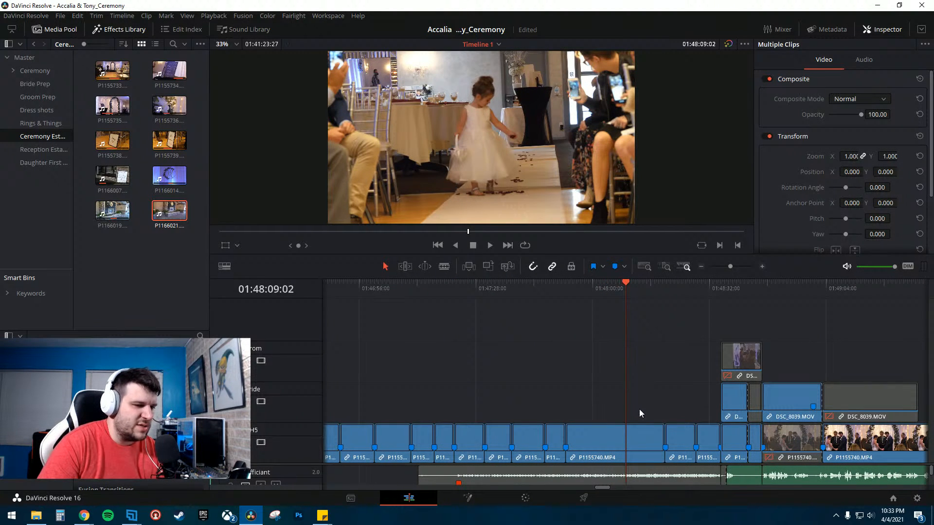
- Select all clips on the timeline and unlink their video from their audio
{"action": "key", "text": "ctrl+a"}
{"action": "left_click", "coordinate": [649, 332]}
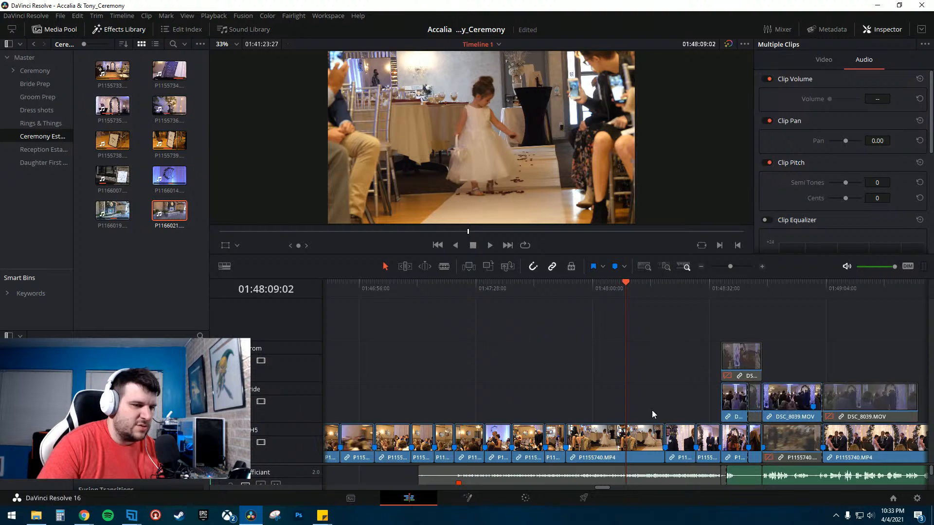
{"action": "left_click_drag", "start_coordinate": [633, 465], "coordinate": [635, 345]}
{"action": "key", "text": "ctrl+a"}
{"action": "right_click", "coordinate": [593, 344]}
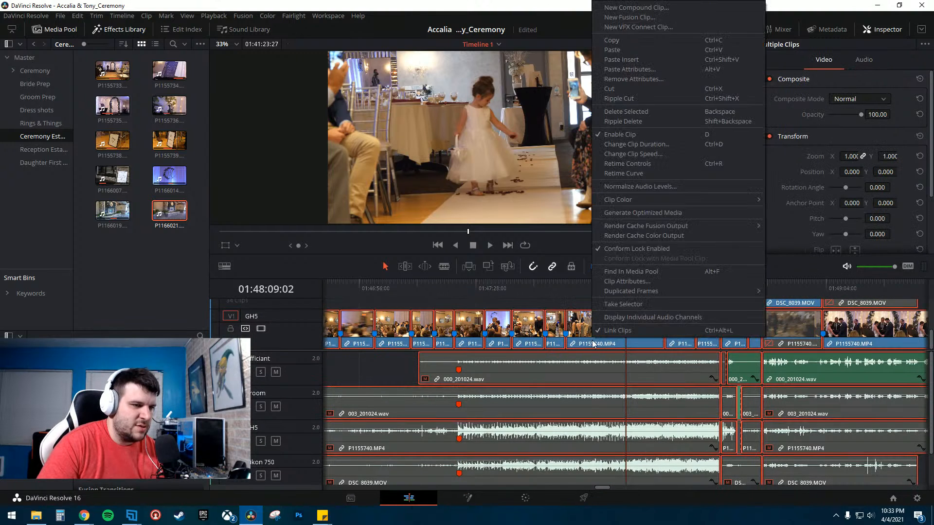
{"action": "left_click", "coordinate": [617, 330]}
- Select the GH5 camera audio clip and play back the processional section of the timeline
{"action": "left_click", "coordinate": [560, 441]}
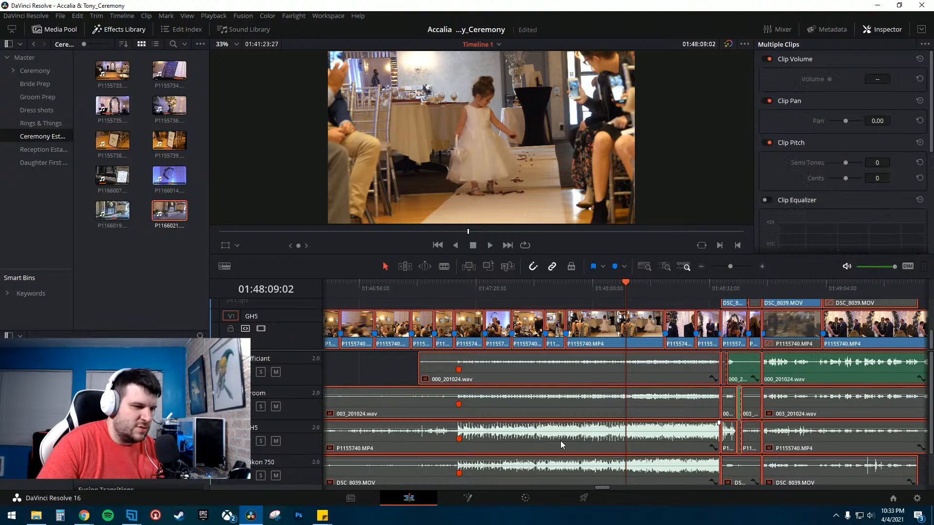
{"action": "left_click", "coordinate": [350, 372]}
{"action": "left_click", "coordinate": [538, 439]}
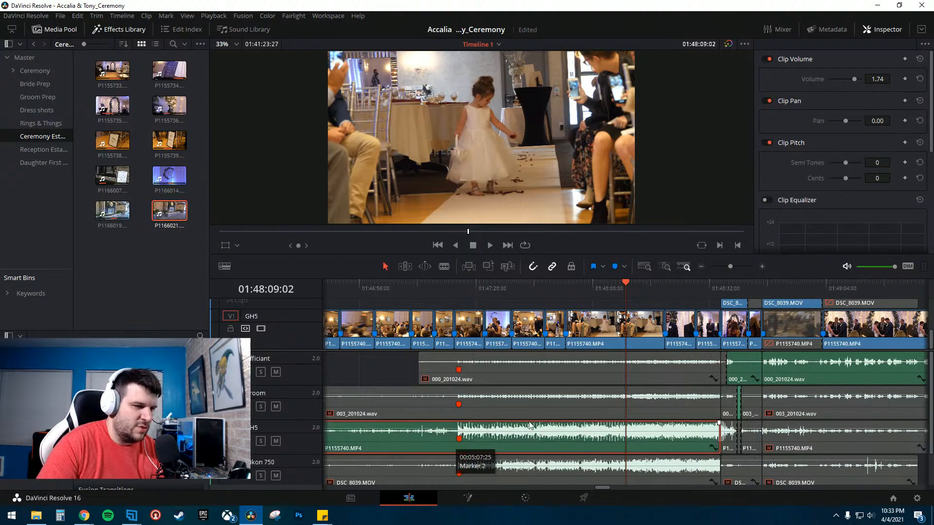
{"action": "left_click", "coordinate": [555, 287]}
{"action": "key", "text": "space"}
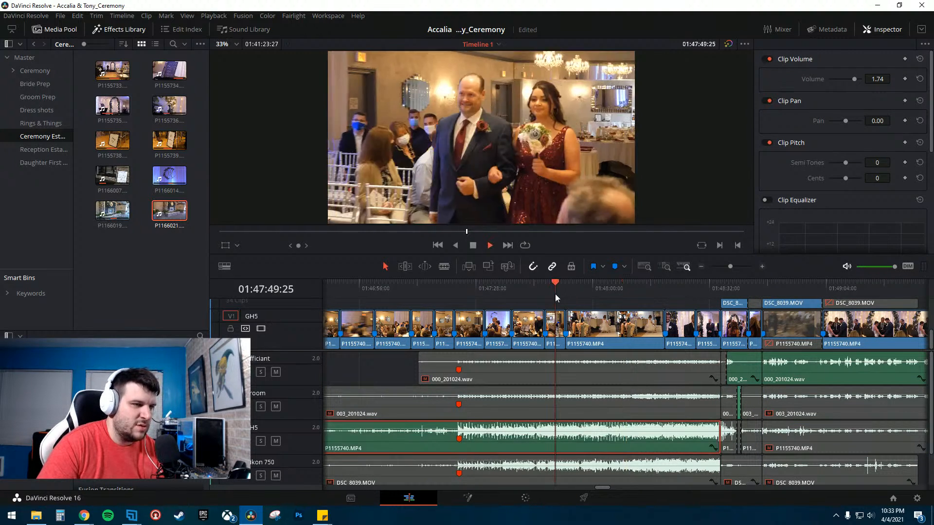
{"action": "left_click", "coordinate": [590, 288]}
{"action": "left_click", "coordinate": [623, 287]}
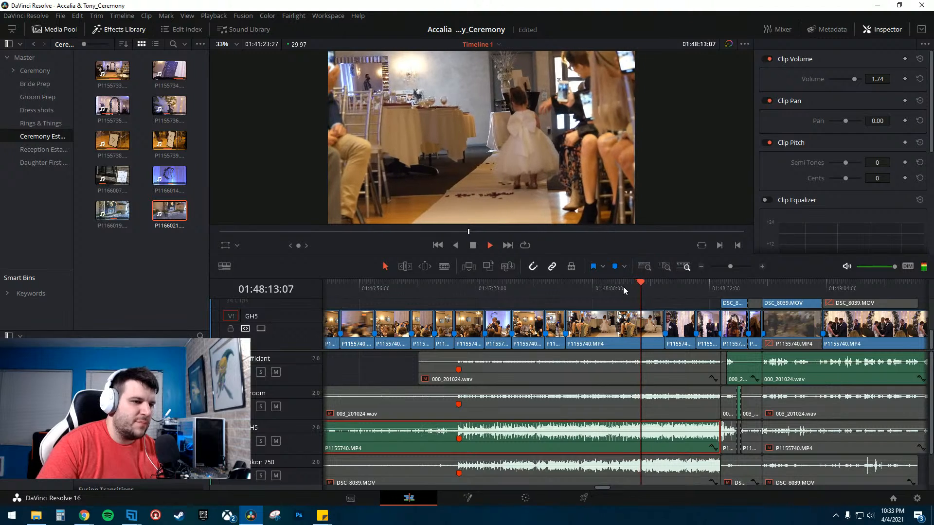
{"action": "key", "text": "space"}
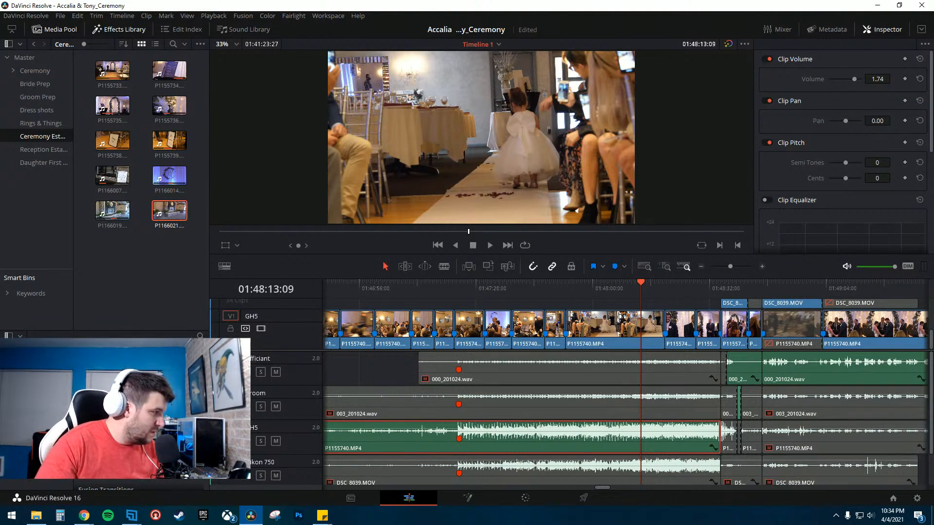
- Switch to the browser, open a new tab and detach it into its own window on the left half
{"action": "key", "text": "alt+Tab"}
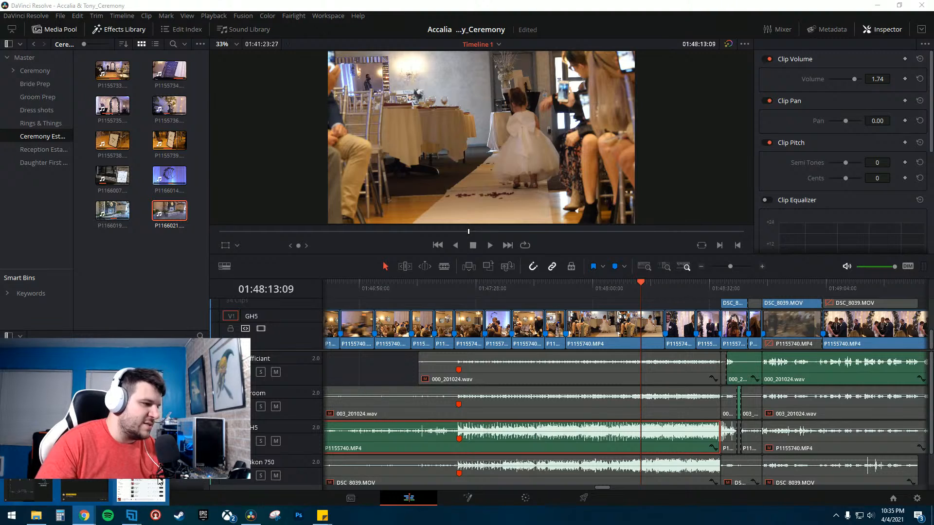
{"action": "left_click", "coordinate": [83, 516]}
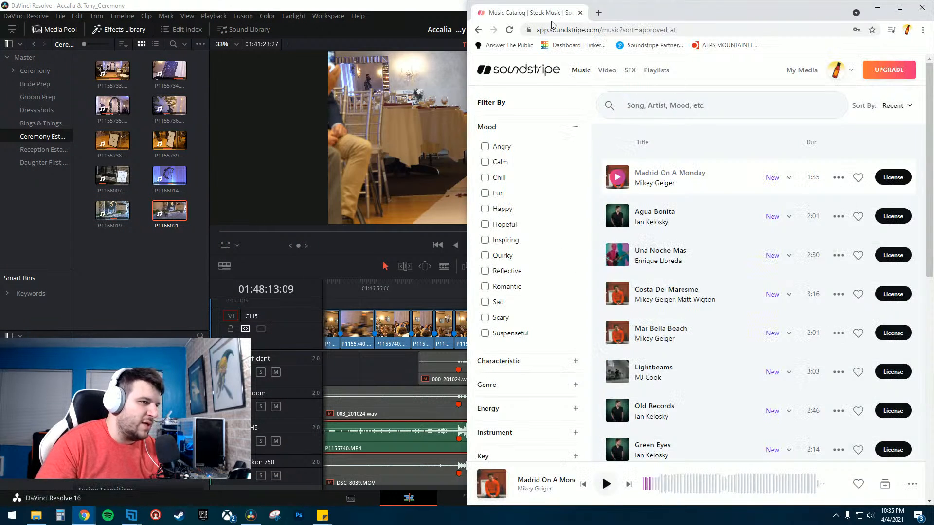
{"action": "left_click", "coordinate": [598, 12]}
{"action": "left_click_drag", "start_coordinate": [631, 13], "coordinate": [109, 42]}
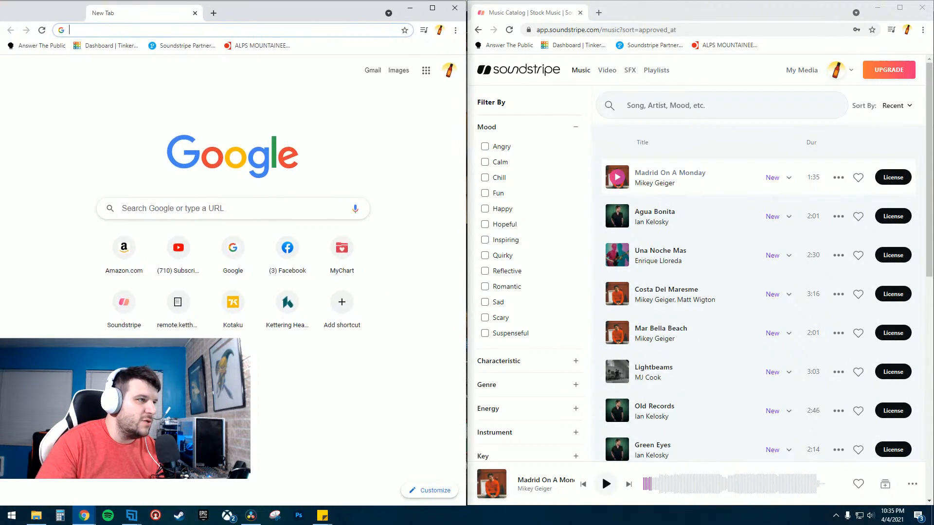
- Search Google for florida Georgia line Holy BPM
{"action": "left_click", "coordinate": [163, 208]}
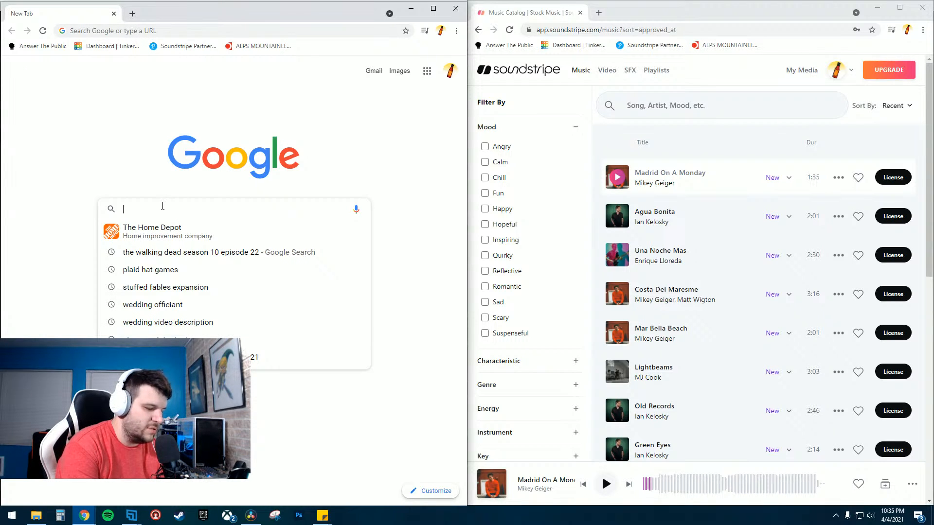
{"action": "type", "text": "flord"}
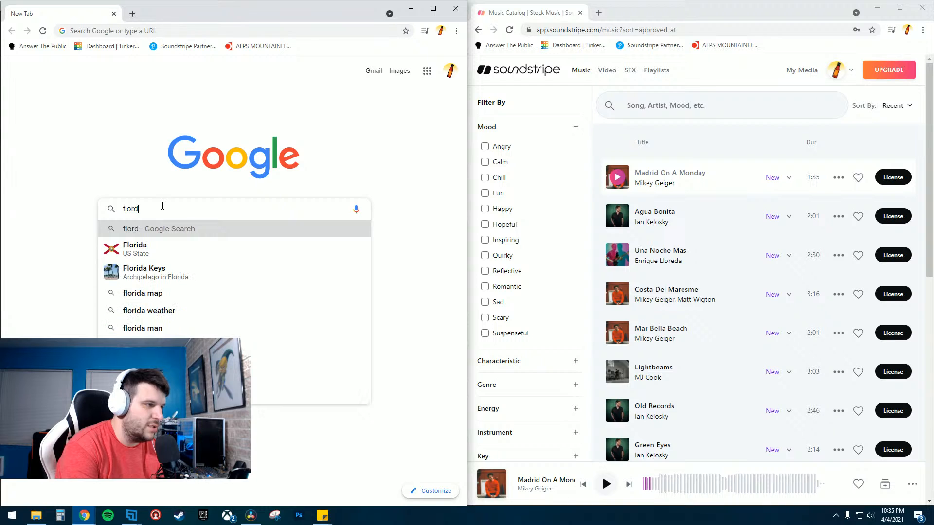
{"action": "key", "text": "BackSpace"}
{"action": "type", "text": "ida "}
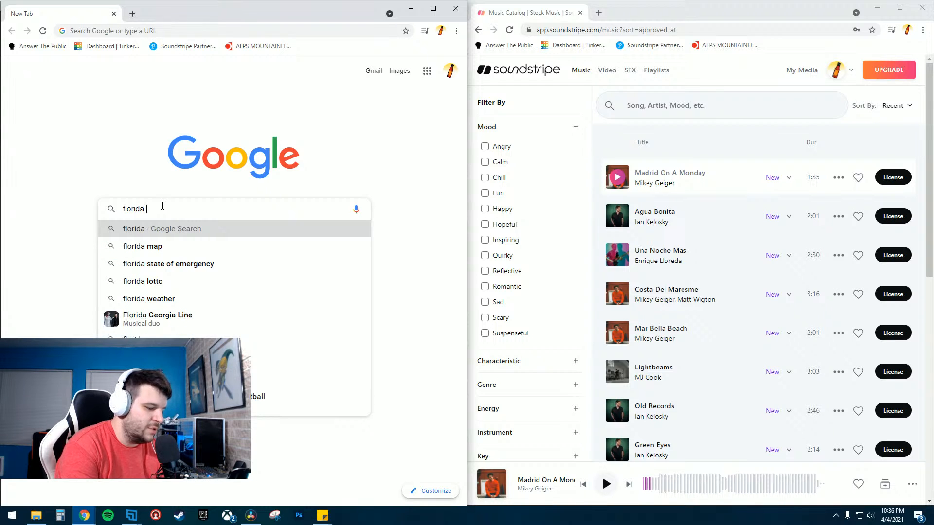
{"action": "type", "text": "Geor"}
{"action": "key", "text": "Right"}
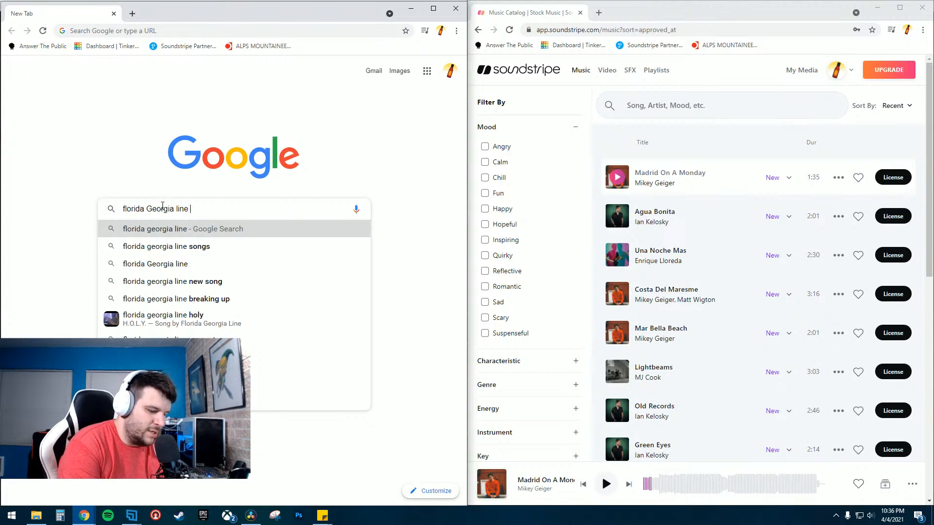
{"action": "type", "text": "Holy "}
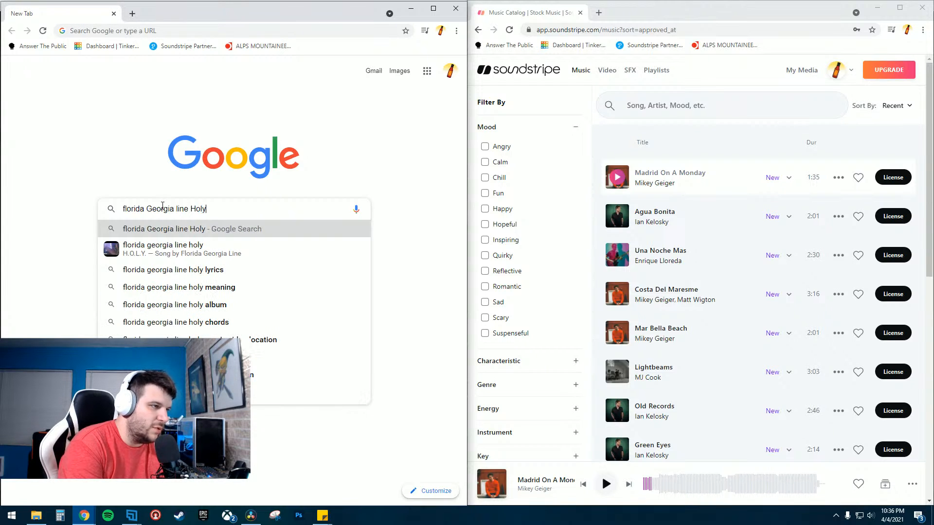
{"action": "type", "text": "BPM"}
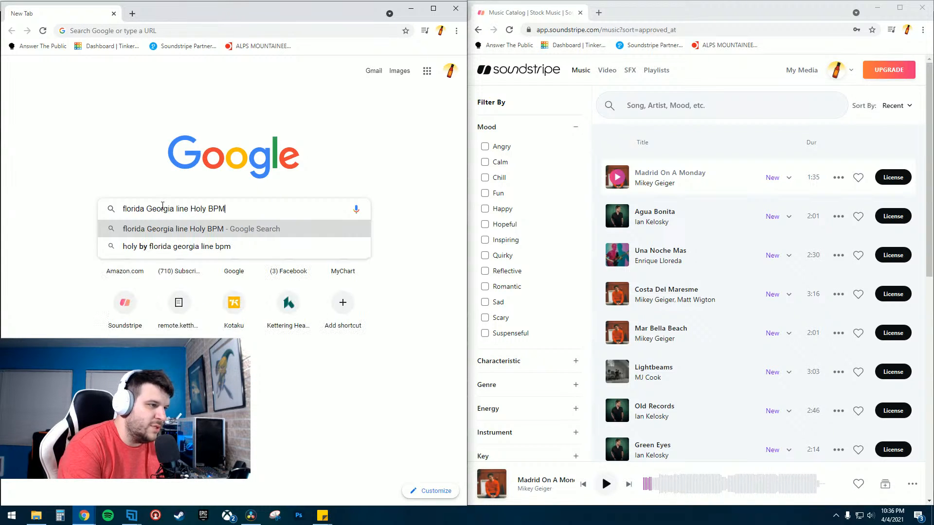
{"action": "key", "text": "Return"}
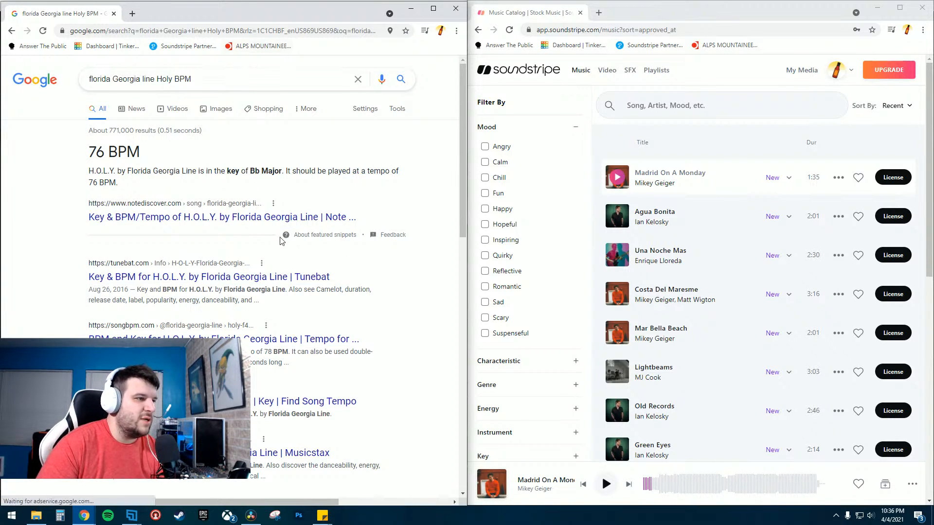
- Highlight the song's tempo and key in the top search result
{"action": "left_click_drag", "start_coordinate": [85, 158], "coordinate": [182, 159]}
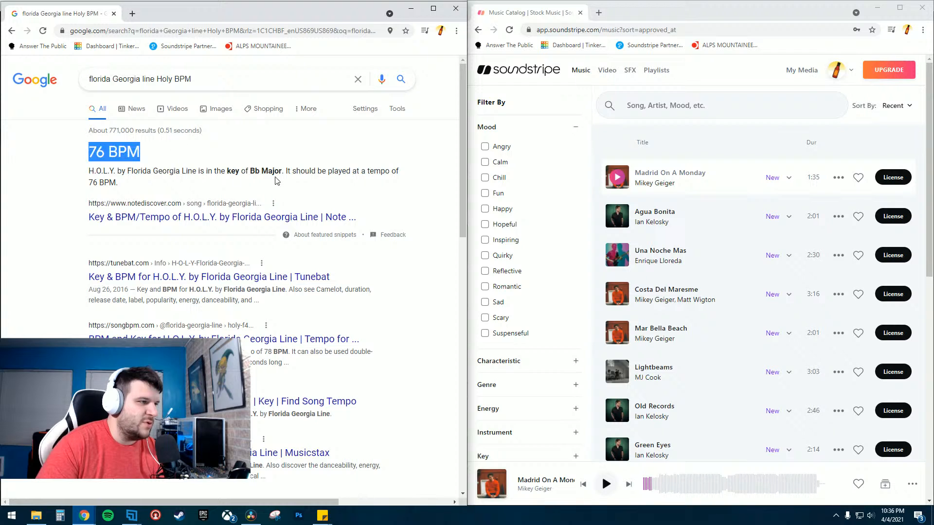
{"action": "left_click_drag", "start_coordinate": [250, 170], "coordinate": [286, 171]}
{"action": "left_click_drag", "start_coordinate": [221, 171], "coordinate": [309, 172]}
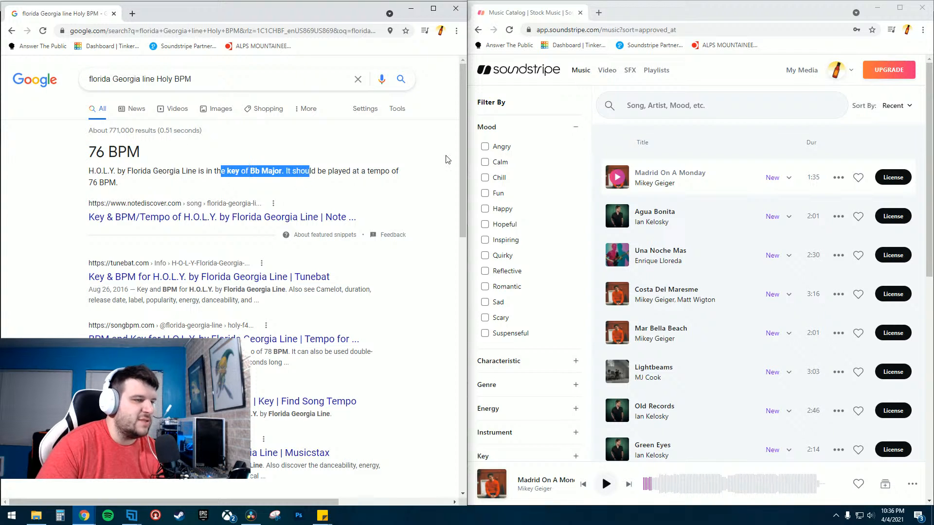
- Filter the Soundstripe catalog by the key Bb/A#
{"action": "left_click", "coordinate": [493, 130]}
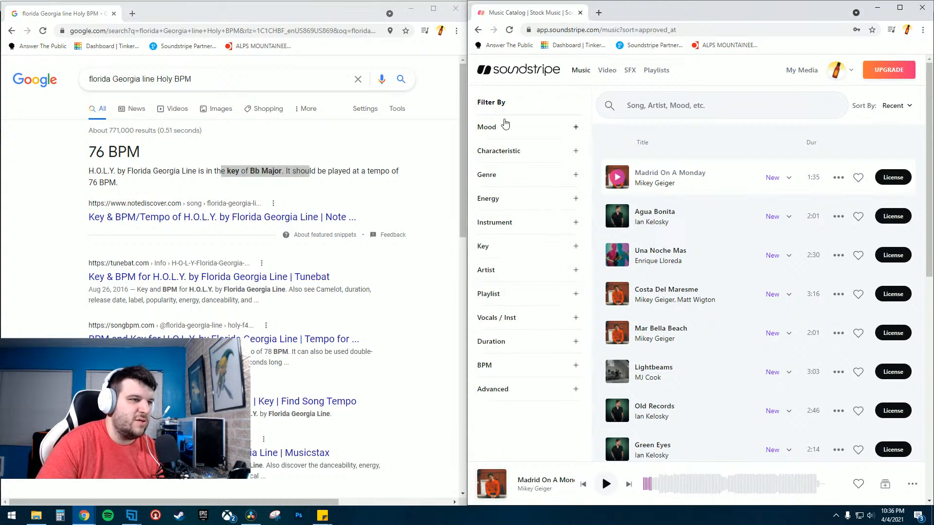
{"action": "left_click", "coordinate": [490, 247]}
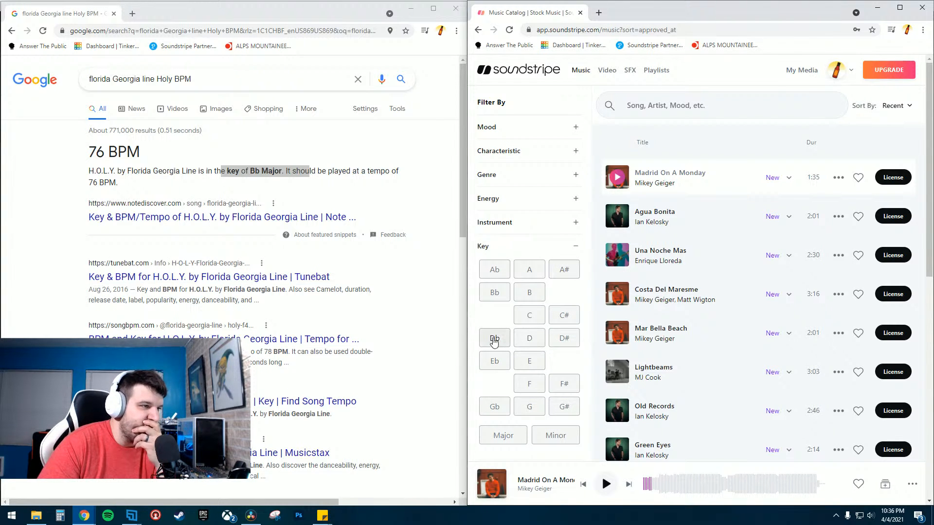
{"action": "left_click", "coordinate": [494, 292]}
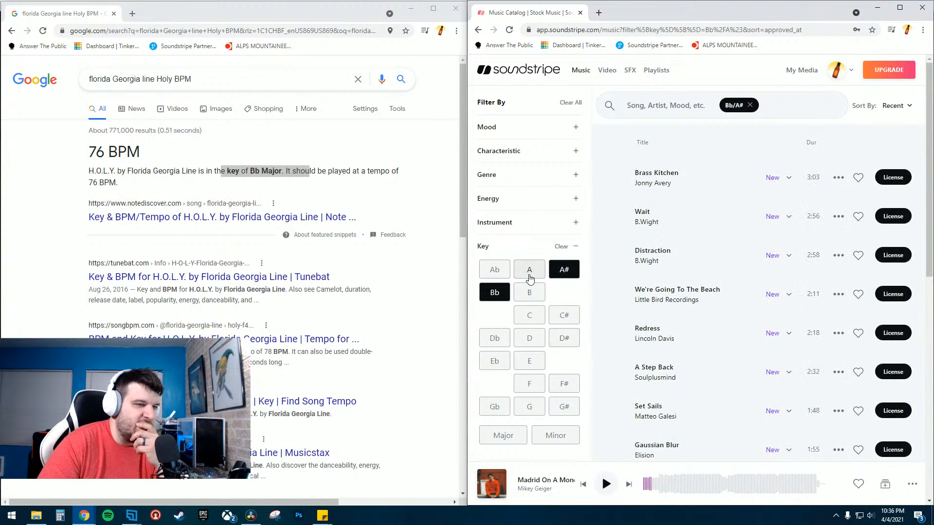
{"action": "left_click", "coordinate": [481, 248]}
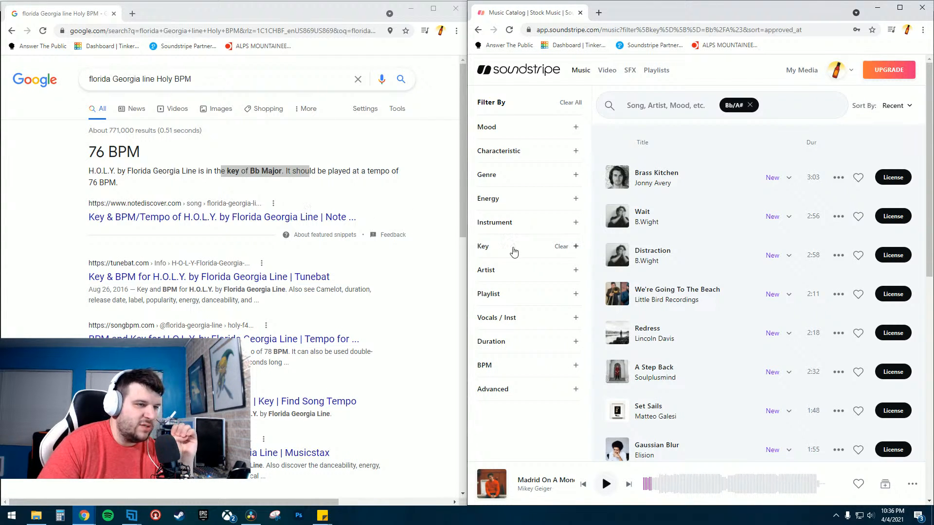
- Set the Soundstripe BPM filter range to 66–88 and close the Google search window
{"action": "left_click", "coordinate": [509, 362]}
{"action": "scroll", "coordinate": [540, 360], "scroll_direction": "down", "scroll_amount": 2}
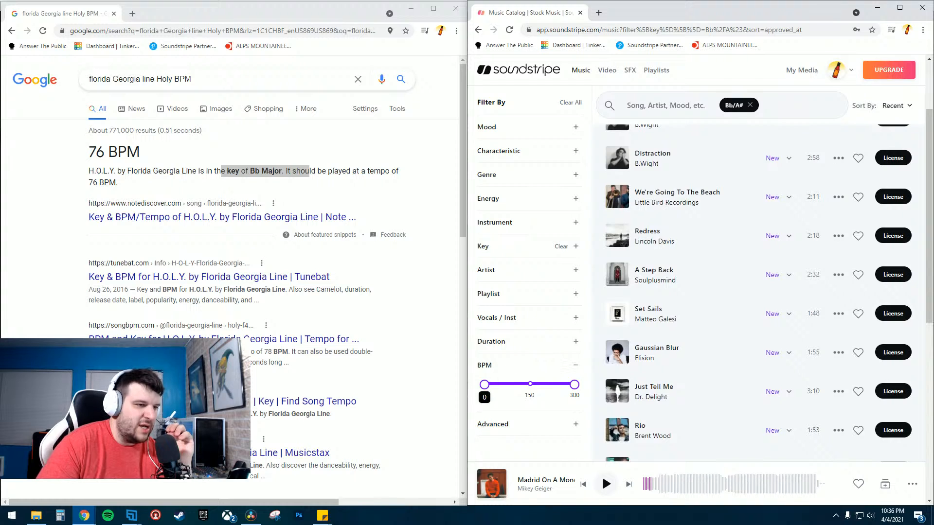
{"action": "left_click_drag", "start_coordinate": [484, 384], "coordinate": [505, 385]}
{"action": "left_click_drag", "start_coordinate": [574, 384], "coordinate": [514, 384]}
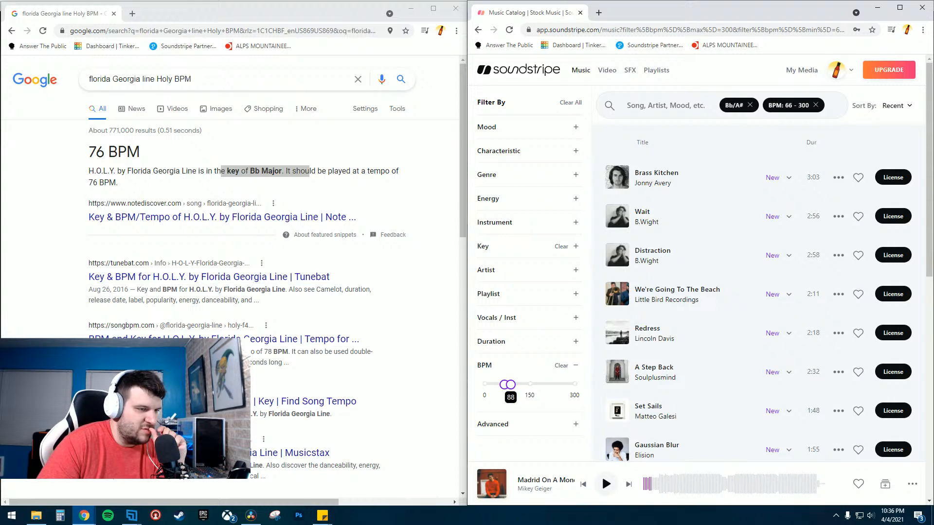
{"action": "left_click_drag", "start_coordinate": [510, 384], "coordinate": [510, 384]}
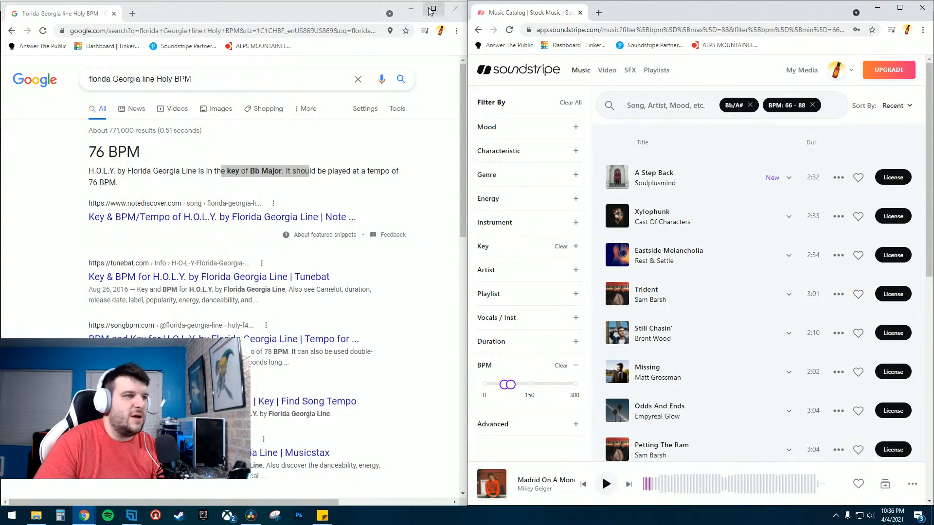
{"action": "left_click", "coordinate": [457, 9]}
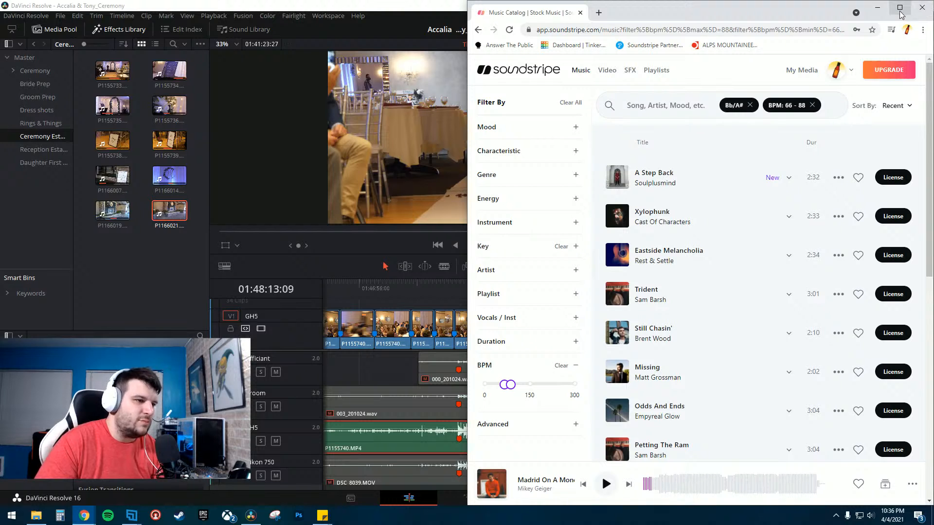
- Maximize the browser and preview A Step Back and Xylophunk by skipping through their waveforms
{"action": "left_click", "coordinate": [900, 9]}
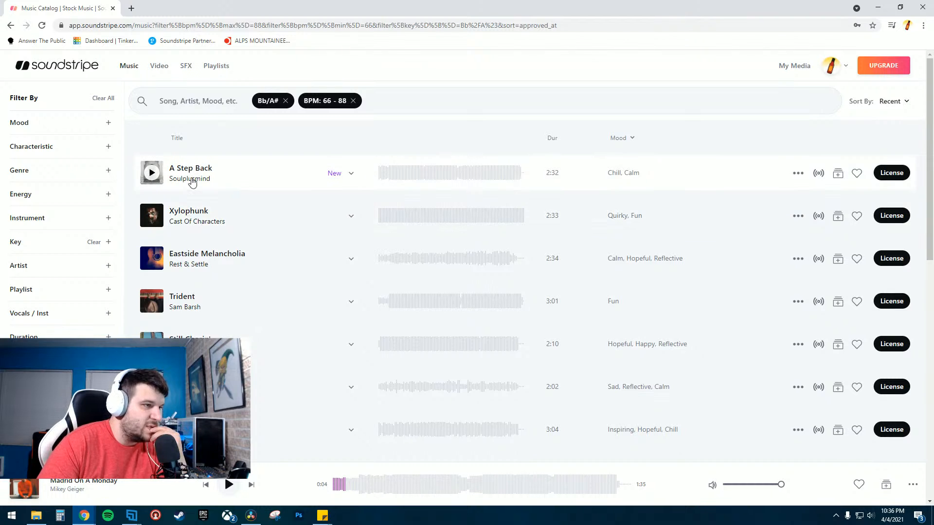
{"action": "left_click", "coordinate": [151, 174]}
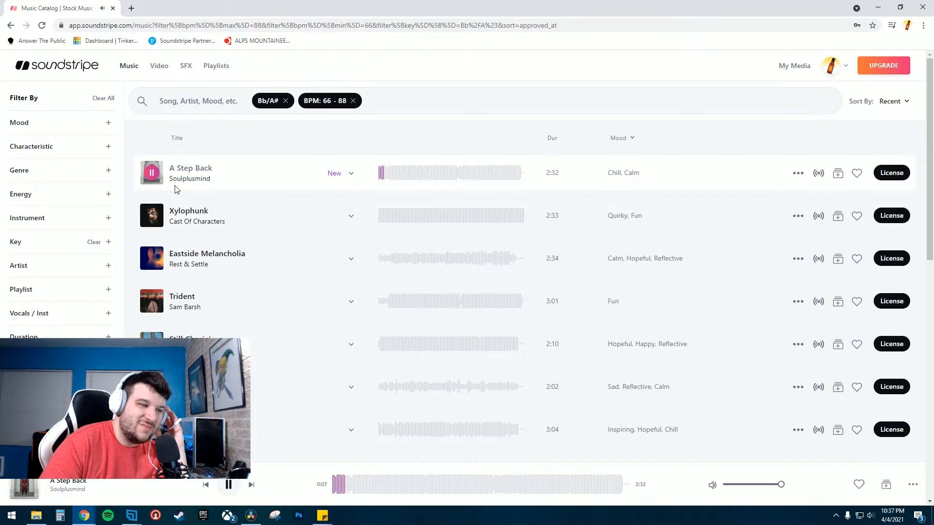
{"action": "left_click", "coordinate": [410, 178]}
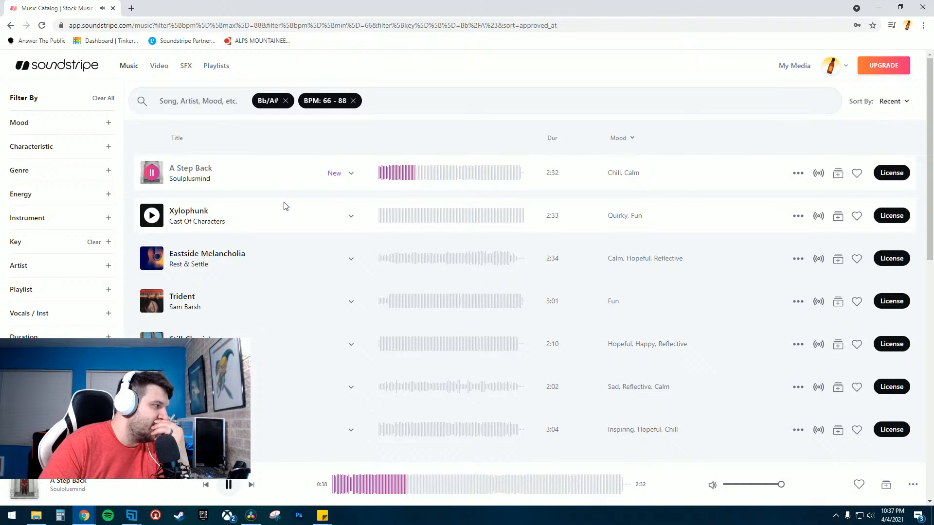
{"action": "left_click", "coordinate": [152, 173]}
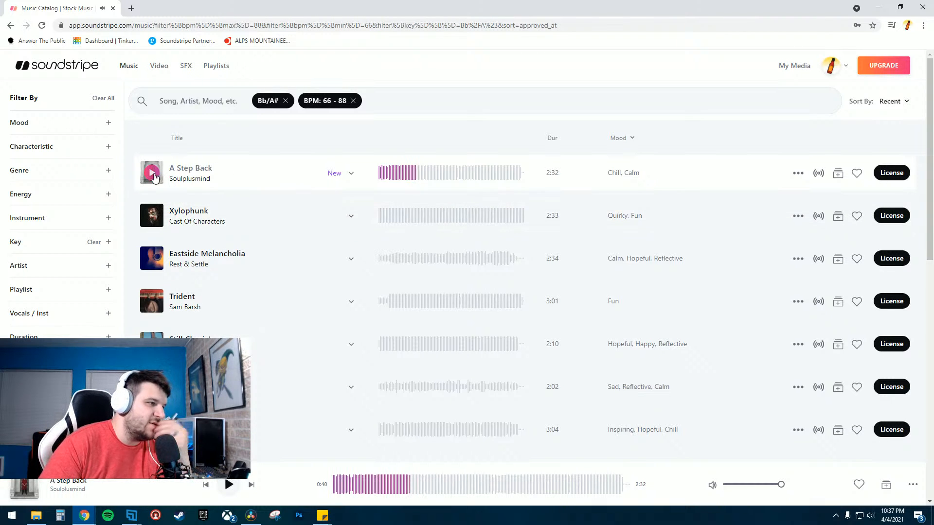
{"action": "left_click", "coordinate": [438, 179]}
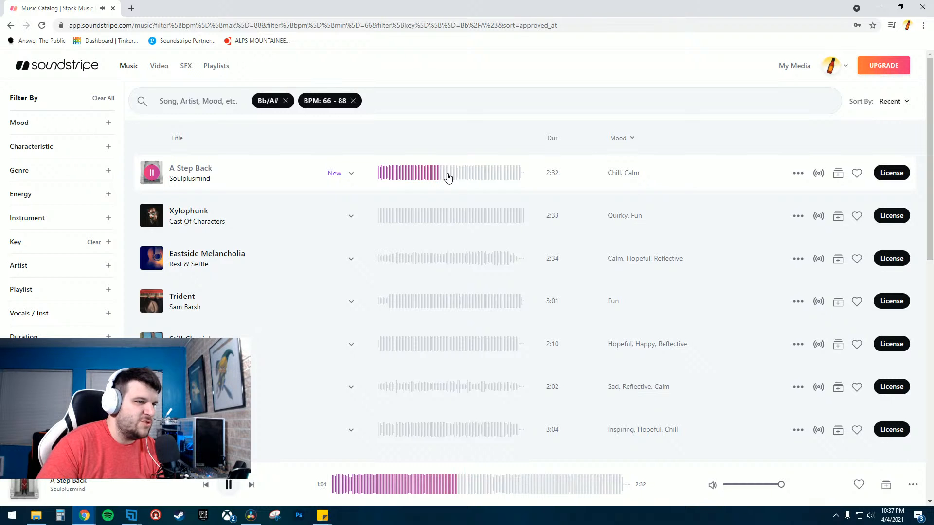
{"action": "left_click", "coordinate": [448, 178]}
{"action": "left_click", "coordinate": [459, 180]}
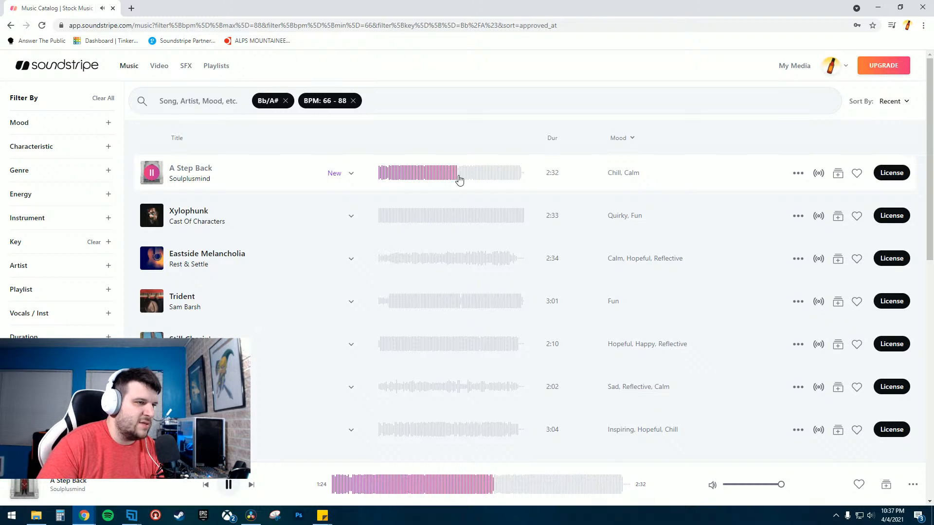
{"action": "left_click", "coordinate": [465, 179]}
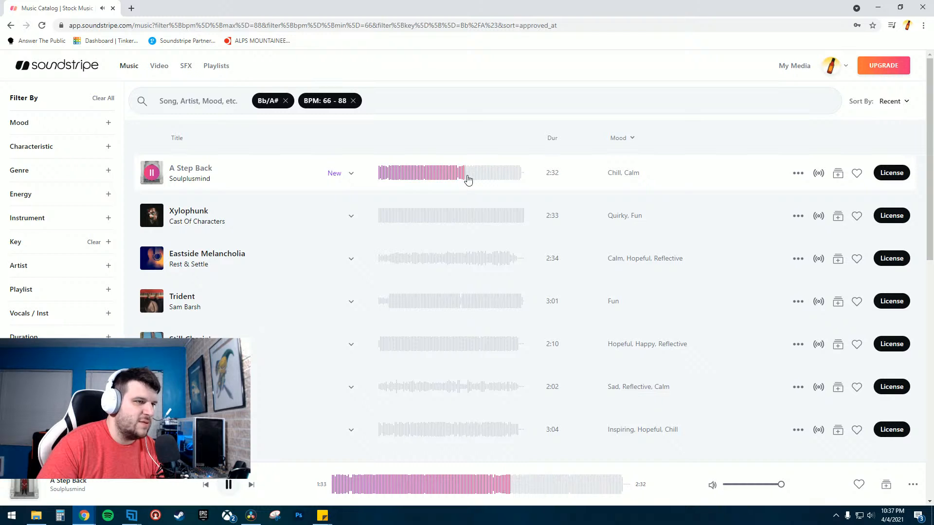
{"action": "left_click", "coordinate": [478, 180]}
{"action": "left_click", "coordinate": [515, 179]}
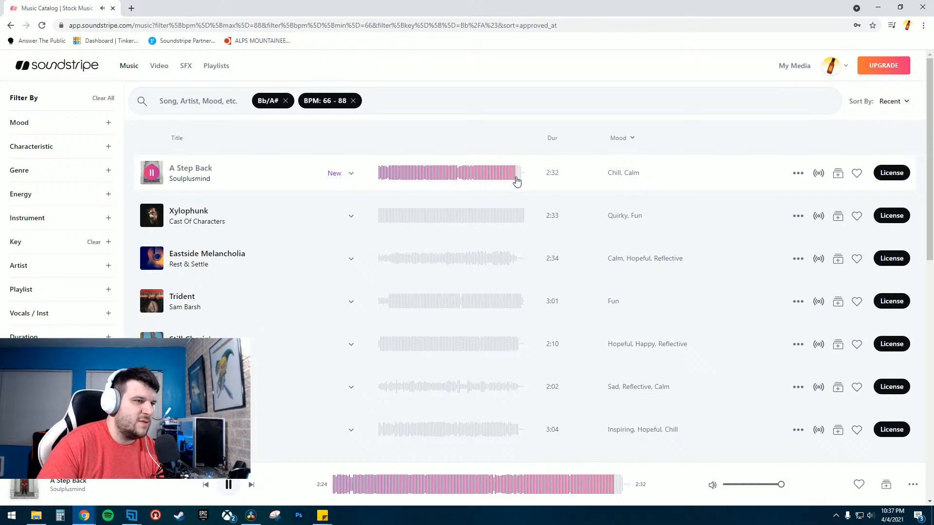
{"action": "key", "text": "space"}
{"action": "left_click", "coordinate": [151, 216]}
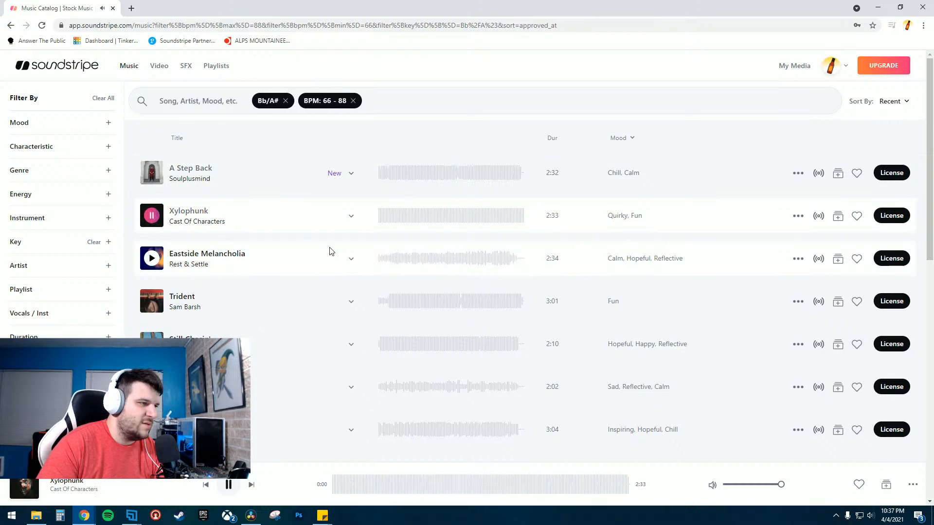
{"action": "left_click", "coordinate": [398, 223]}
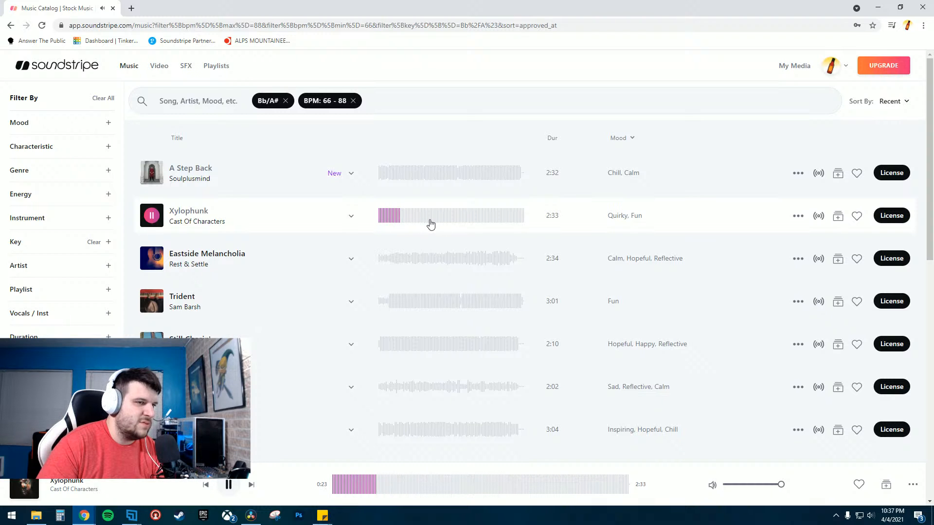
- Preview Eastside Melancholia, skipping through its waveform to hear different sections
{"action": "left_click", "coordinate": [151, 258]}
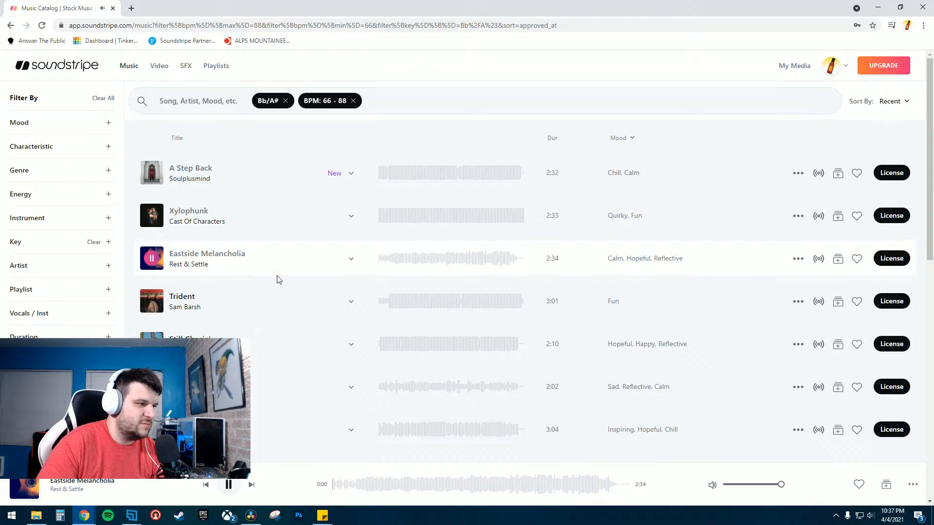
{"action": "left_click", "coordinate": [397, 266]}
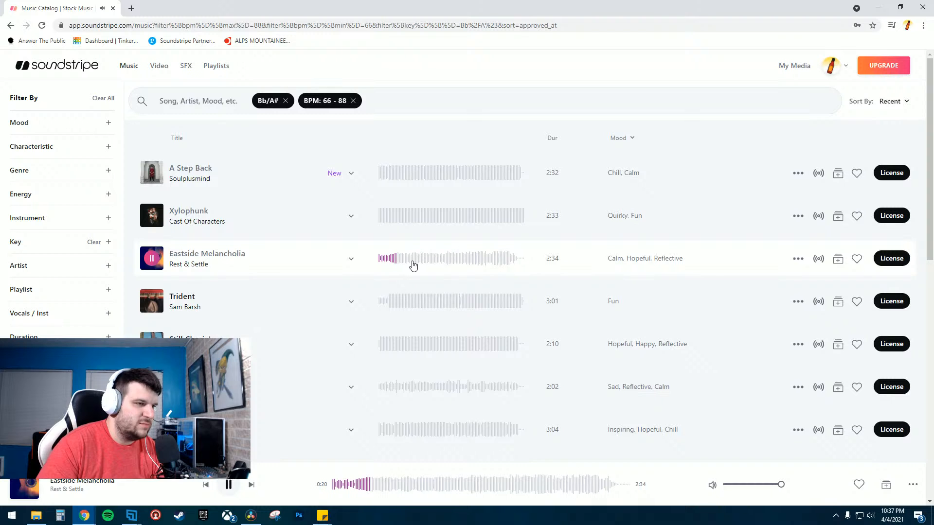
{"action": "left_click", "coordinate": [413, 265]}
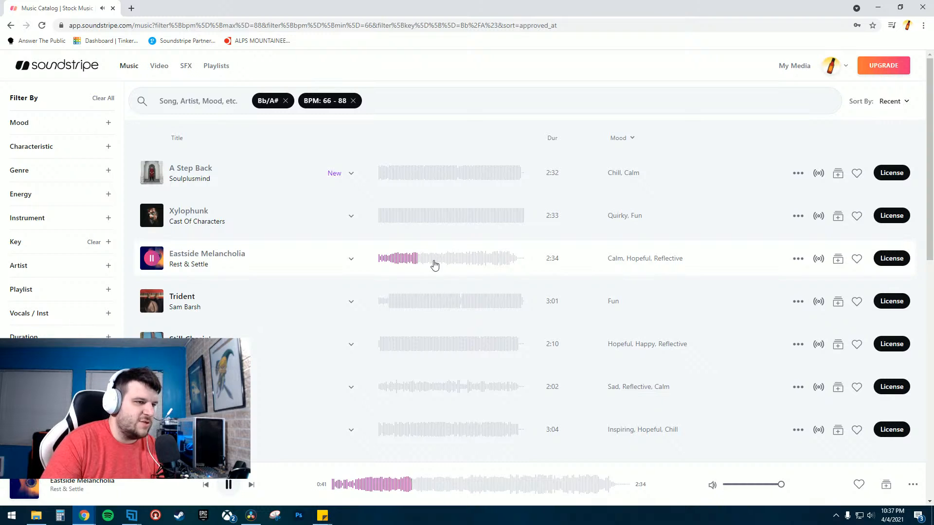
{"action": "left_click", "coordinate": [435, 265]}
{"action": "left_click", "coordinate": [456, 265]}
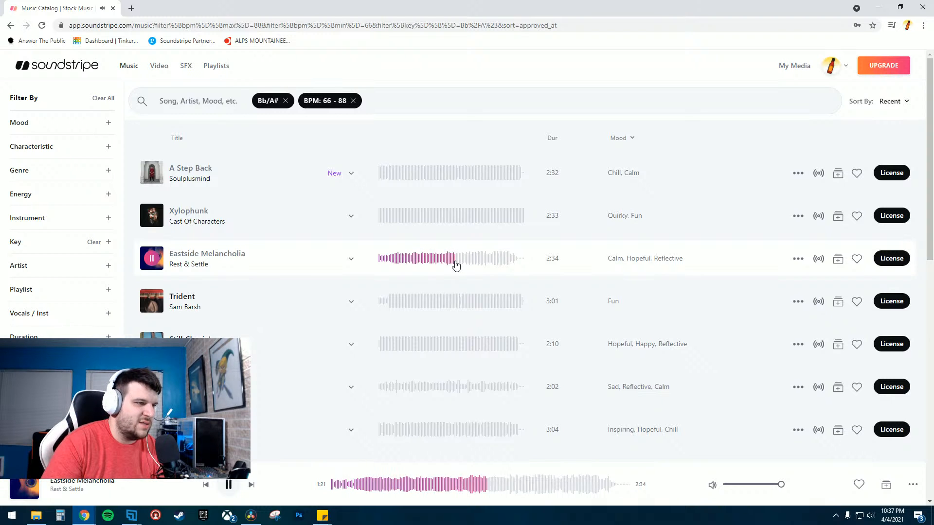
{"action": "left_click", "coordinate": [488, 265]}
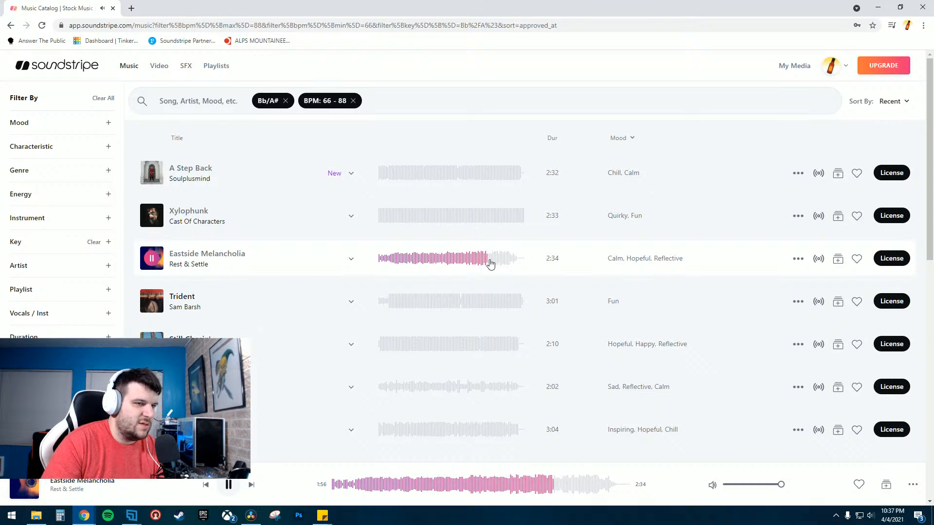
{"action": "left_click", "coordinate": [798, 259]}
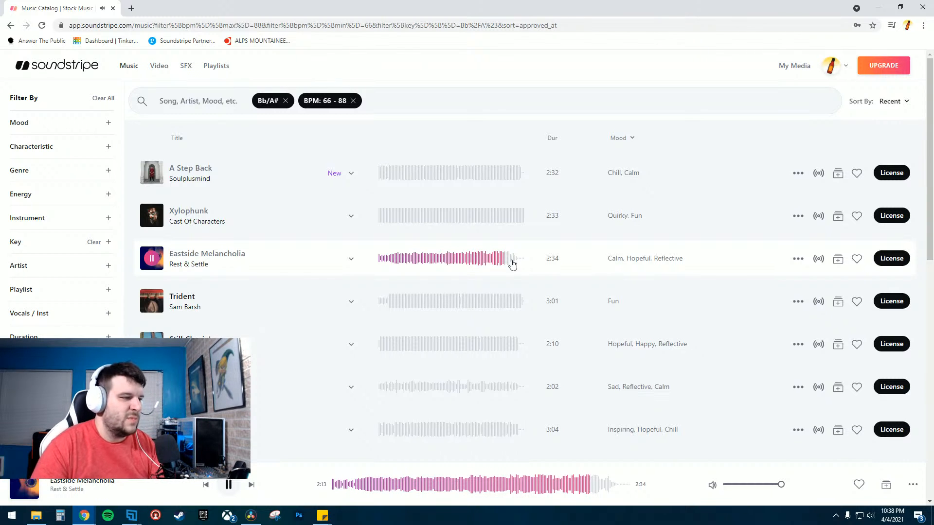
{"action": "left_click", "coordinate": [417, 260]}
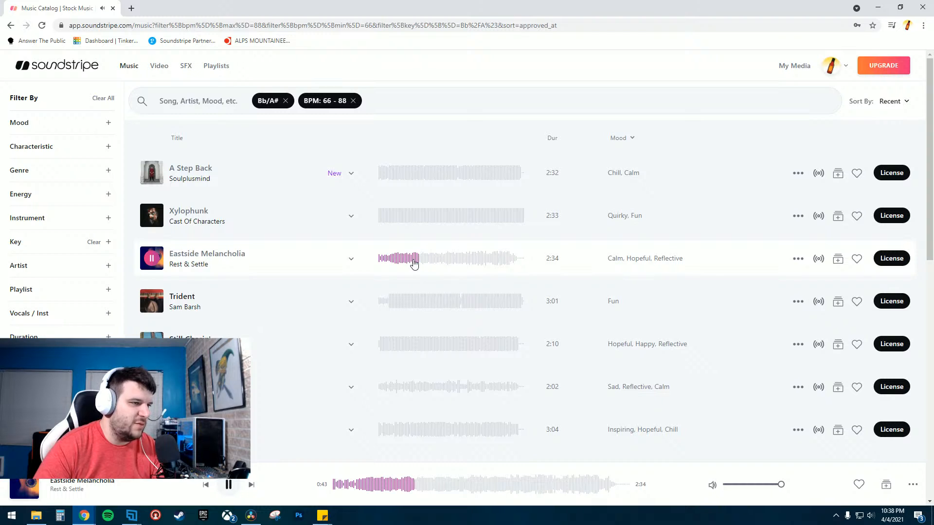
{"action": "left_click", "coordinate": [403, 263]}
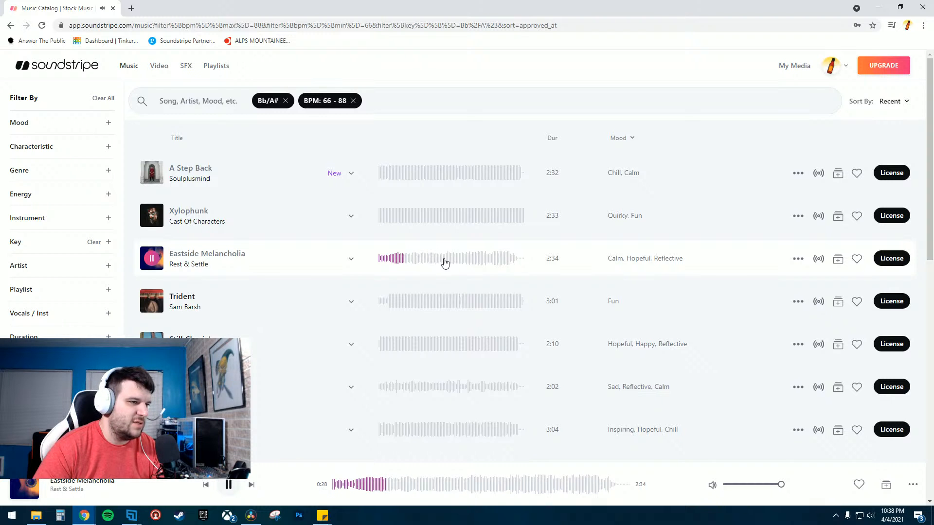
{"action": "left_click", "coordinate": [444, 263]}
{"action": "left_click", "coordinate": [458, 264]}
{"action": "left_click", "coordinate": [471, 263]}
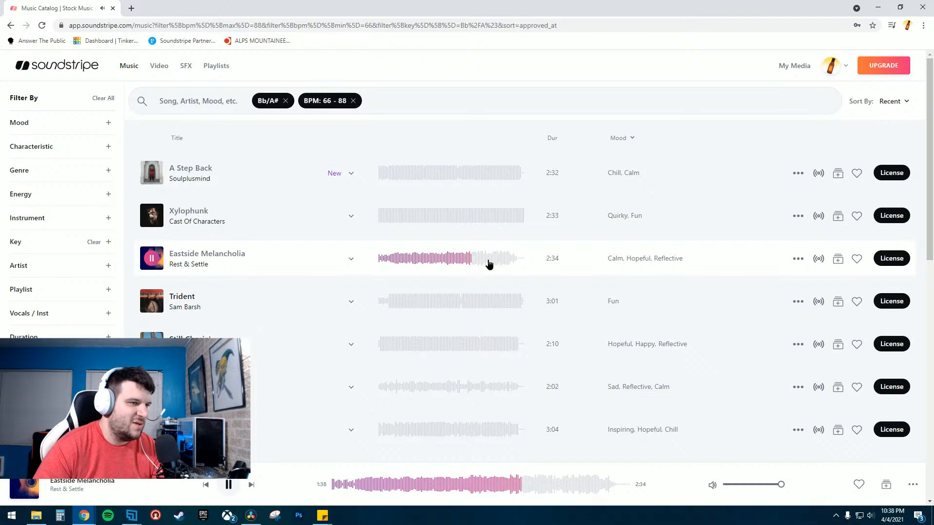
{"action": "left_click", "coordinate": [489, 263]}
- Expand Eastside Melancholia's alternate versions and preview the 0:46 edit, then stop playback
{"action": "left_click", "coordinate": [351, 258]}
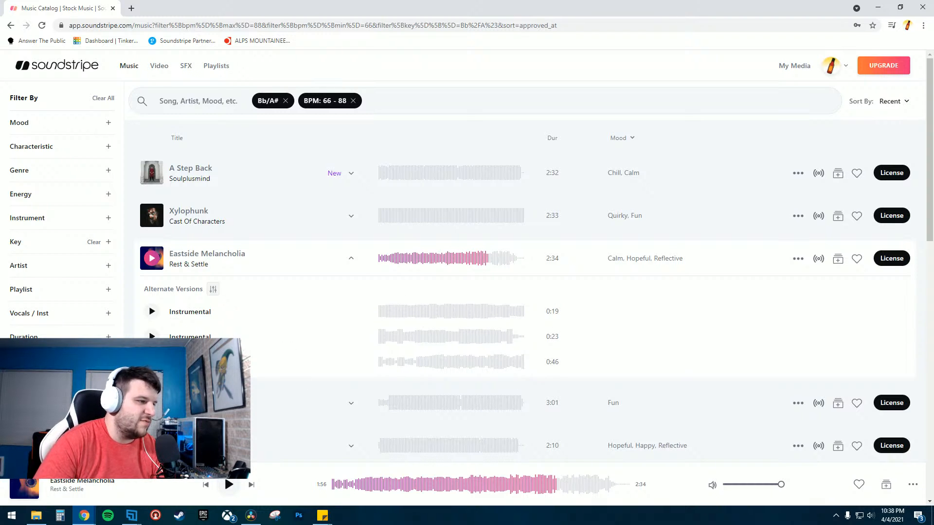
{"action": "left_click", "coordinate": [152, 362]}
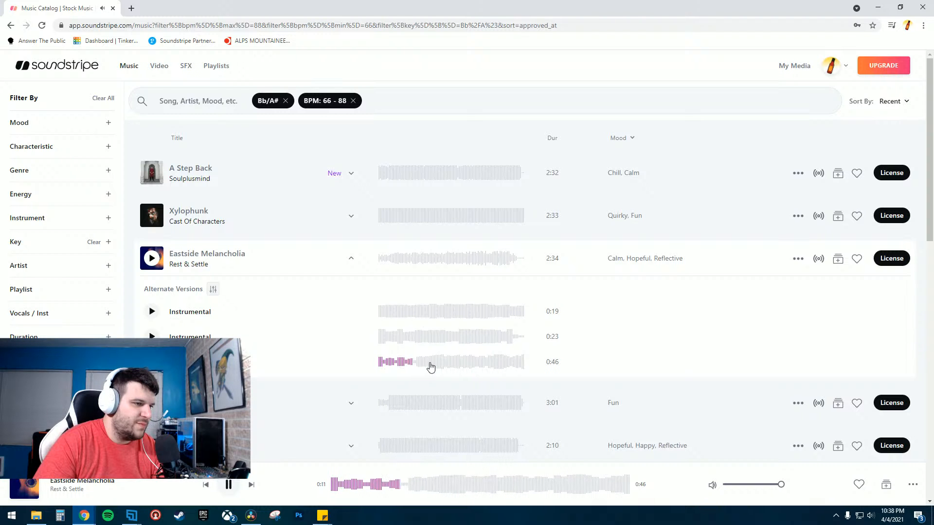
{"action": "left_click", "coordinate": [523, 366]}
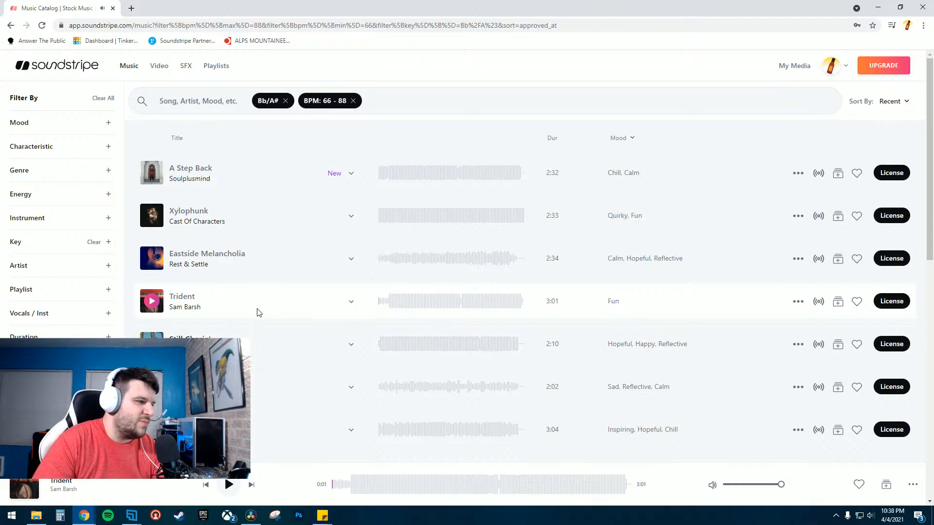
{"action": "left_click", "coordinate": [350, 258]}
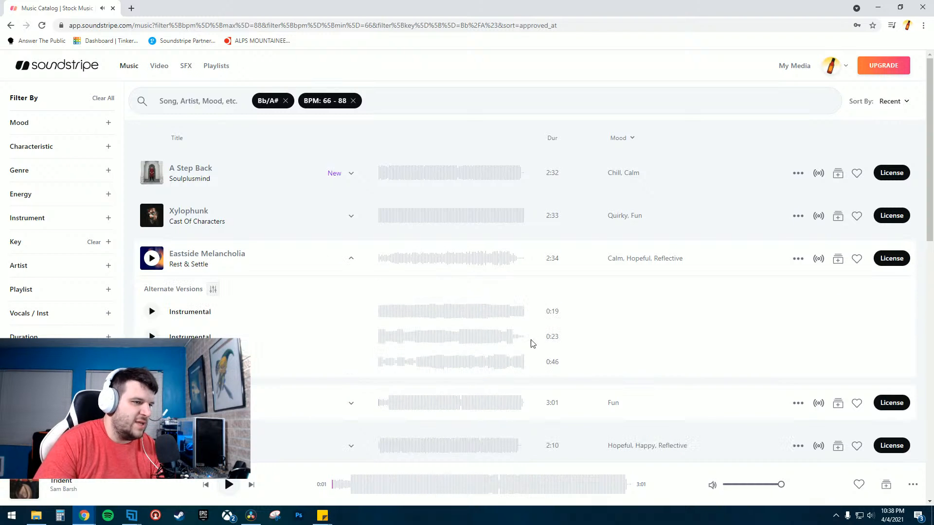
{"action": "left_click", "coordinate": [520, 367]}
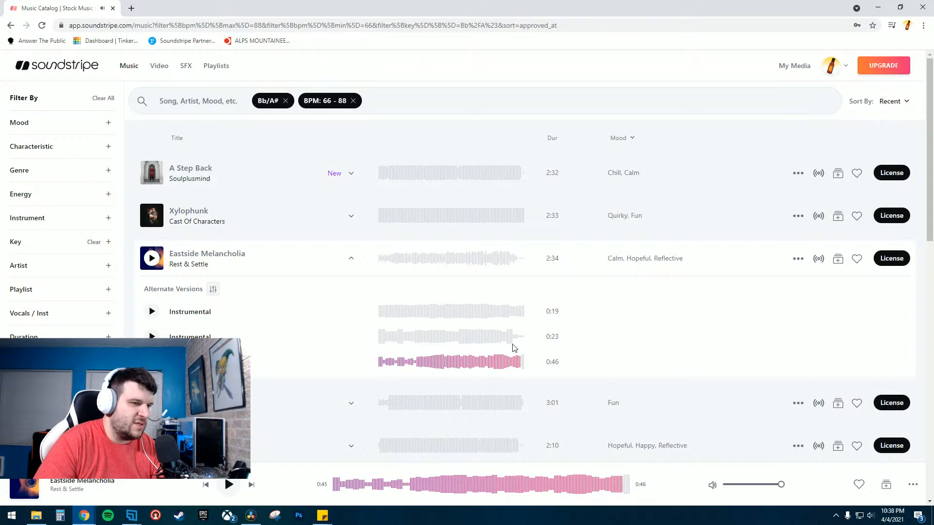
{"action": "left_click", "coordinate": [517, 340]}
{"action": "left_click", "coordinate": [515, 264]}
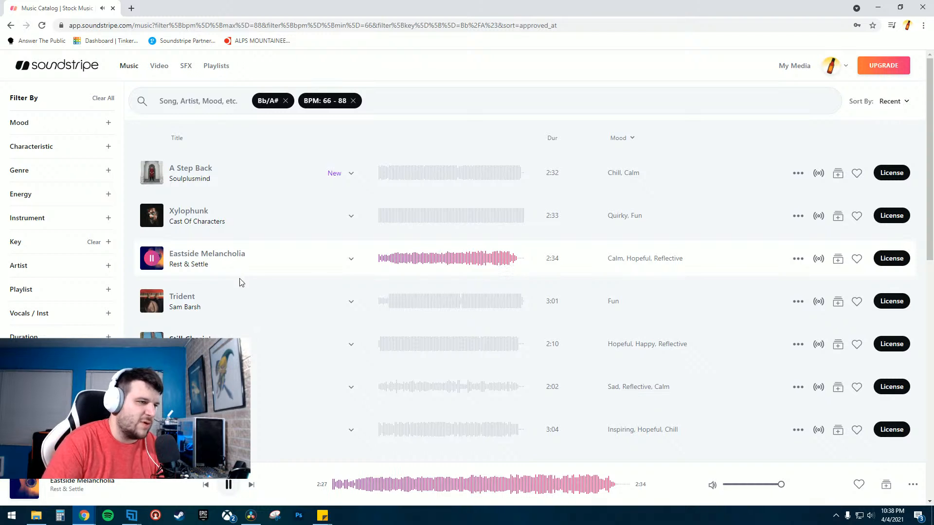
{"action": "left_click", "coordinate": [152, 258]}
- Preview Trident by skipping through its waveform, then pause it
{"action": "left_click", "coordinate": [151, 301]}
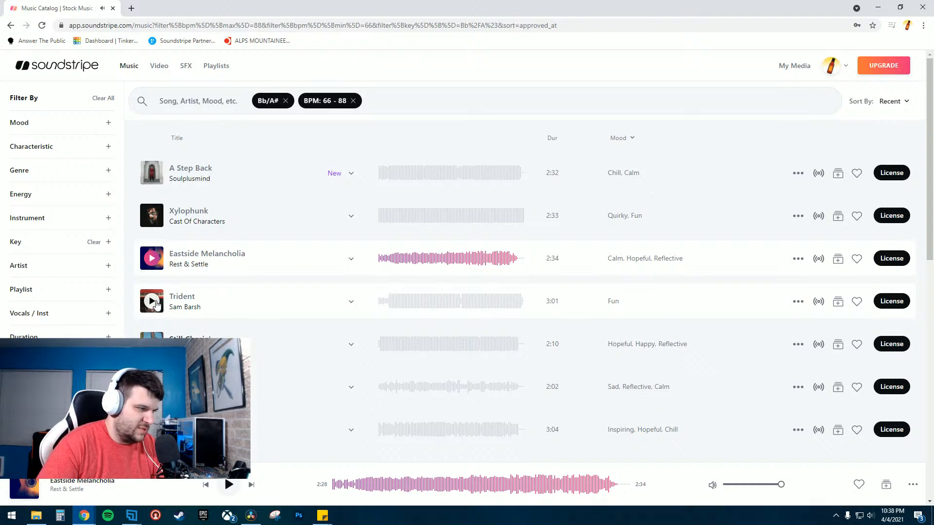
{"action": "left_click", "coordinate": [408, 304]}
{"action": "left_click", "coordinate": [439, 304]}
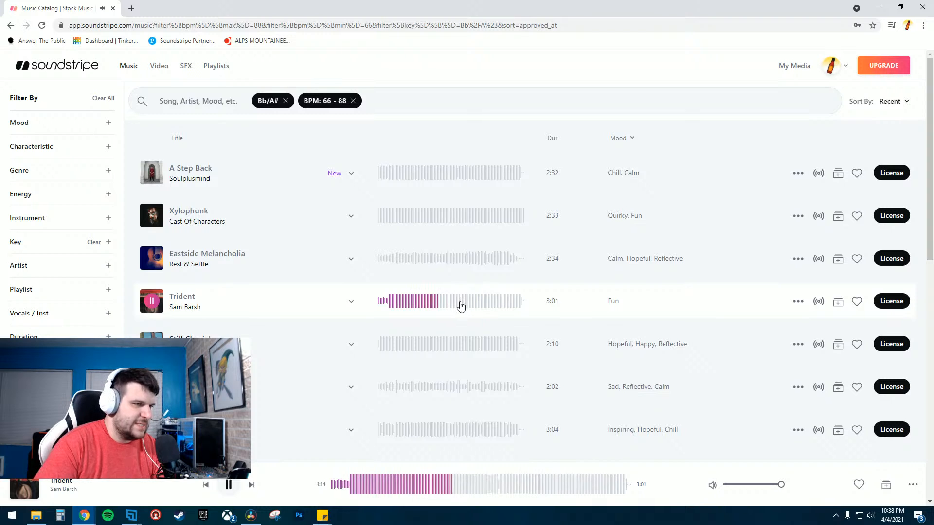
{"action": "left_click", "coordinate": [458, 305]}
{"action": "left_click", "coordinate": [493, 307]}
{"action": "left_click", "coordinate": [512, 305]}
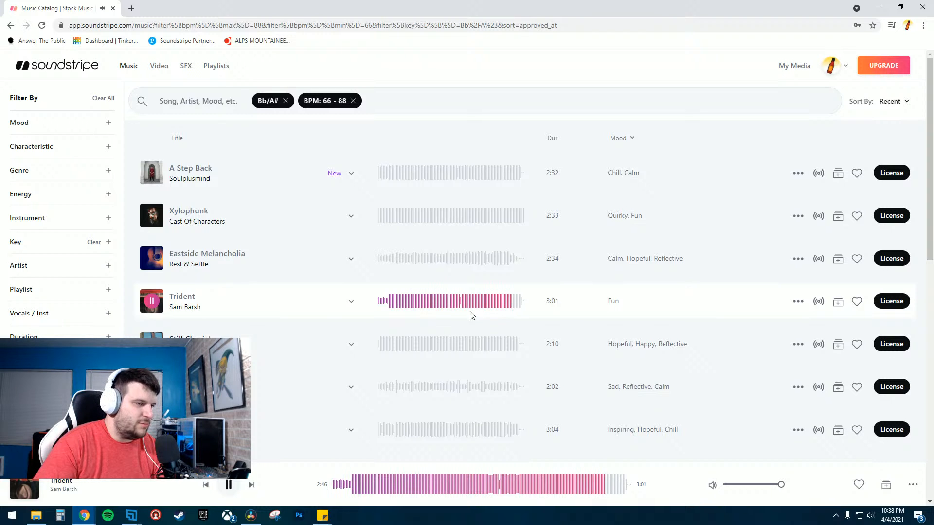
{"action": "key", "text": "space"}
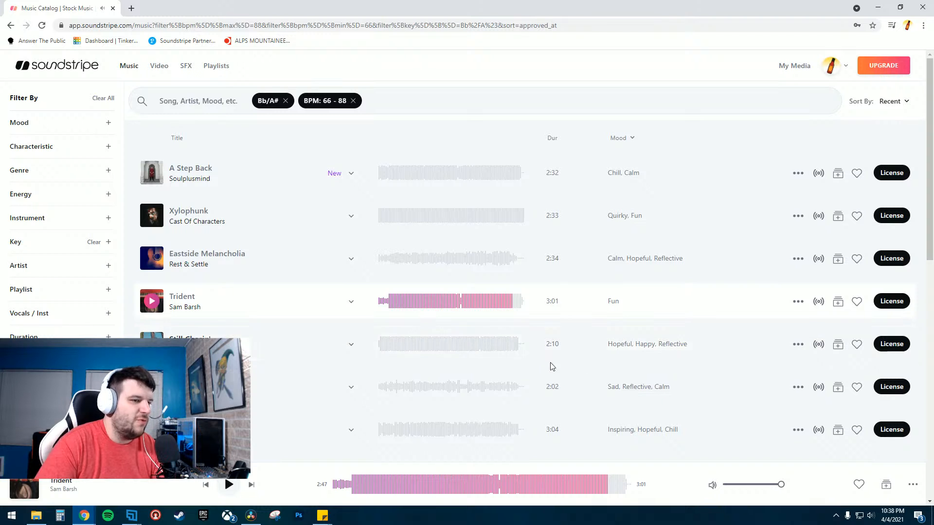
- Preview Still Chasin' by skipping through its waveform, then pause it
{"action": "left_click", "coordinate": [298, 360]}
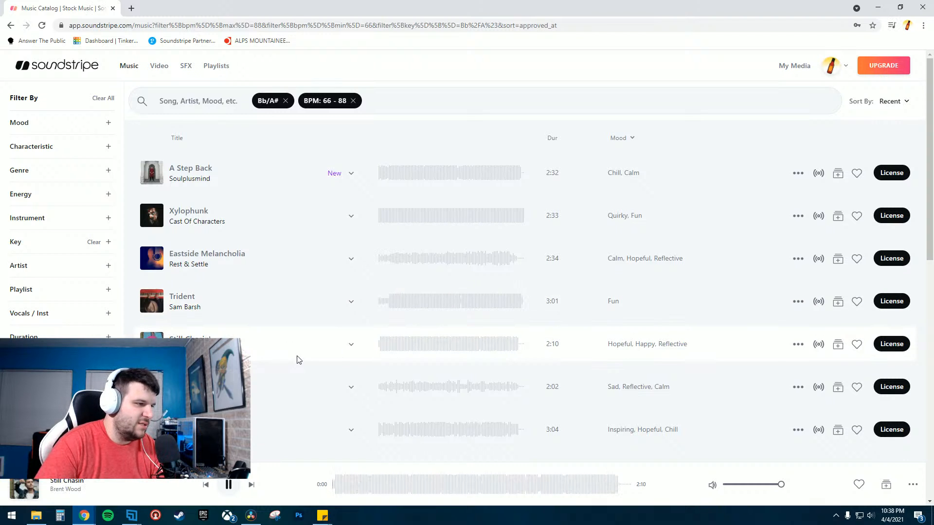
{"action": "left_click", "coordinate": [390, 347]}
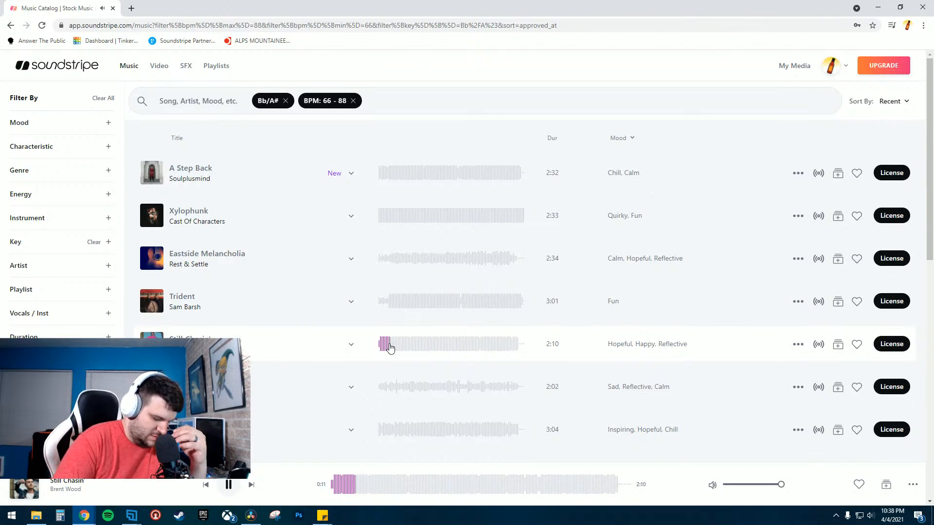
{"action": "left_click", "coordinate": [408, 348]}
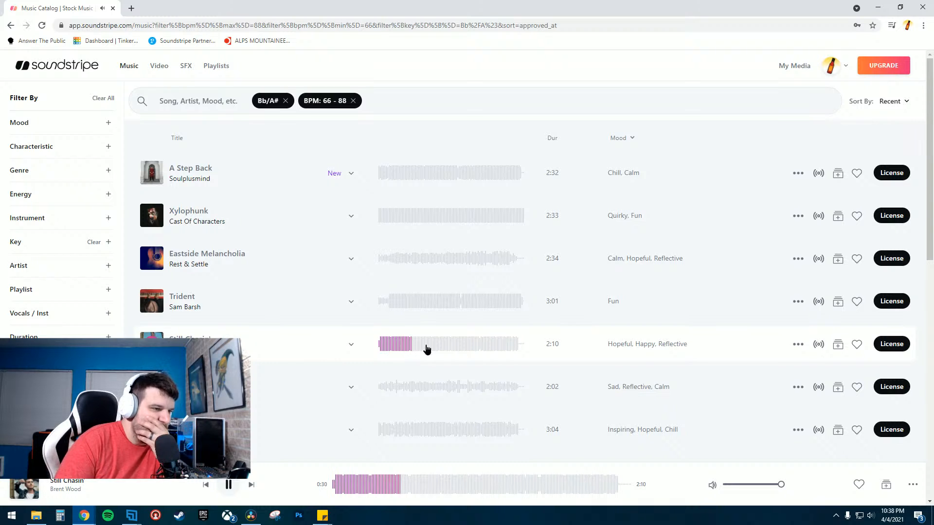
{"action": "left_click", "coordinate": [427, 348]}
{"action": "left_click", "coordinate": [437, 348]}
{"action": "left_click", "coordinate": [458, 348]}
{"action": "left_click", "coordinate": [496, 349]}
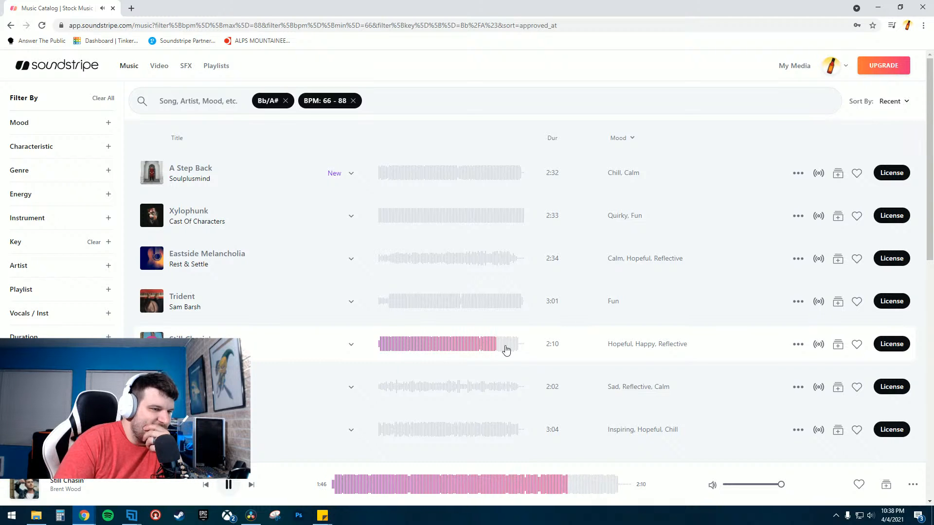
{"action": "left_click", "coordinate": [513, 350]}
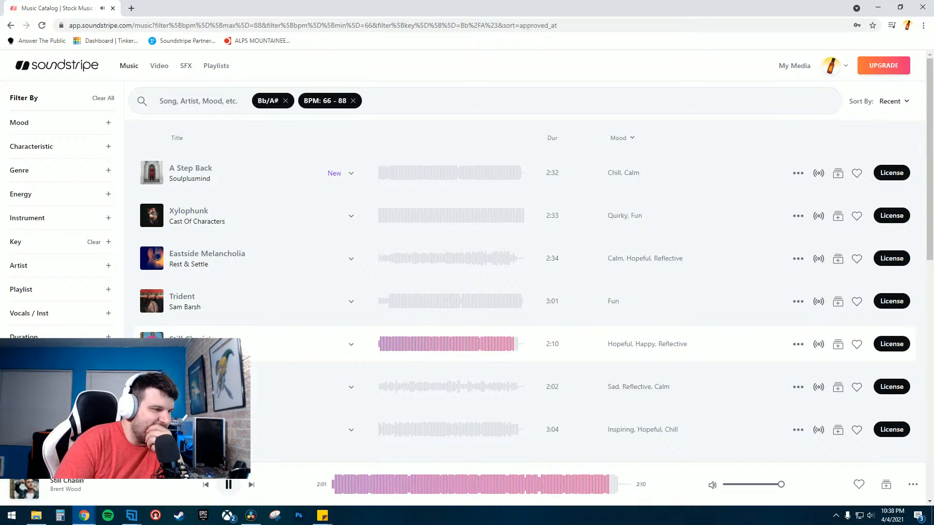
{"action": "key", "text": "space"}
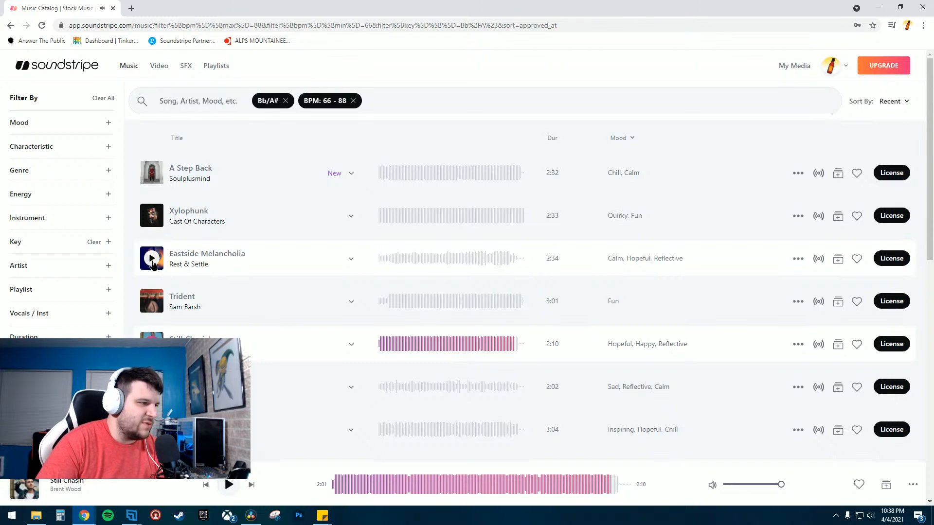
- License Eastside Melancholia, entering the couple's names followed by _Ceremony as the project title and choosing Wedding Video as the content type
{"action": "left_click", "coordinate": [239, 269]}
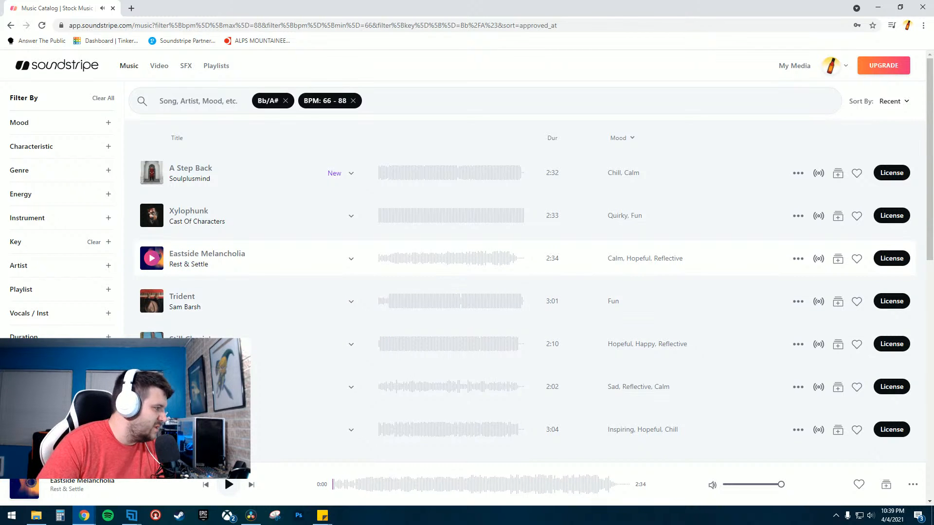
{"action": "left_click", "coordinate": [892, 258]}
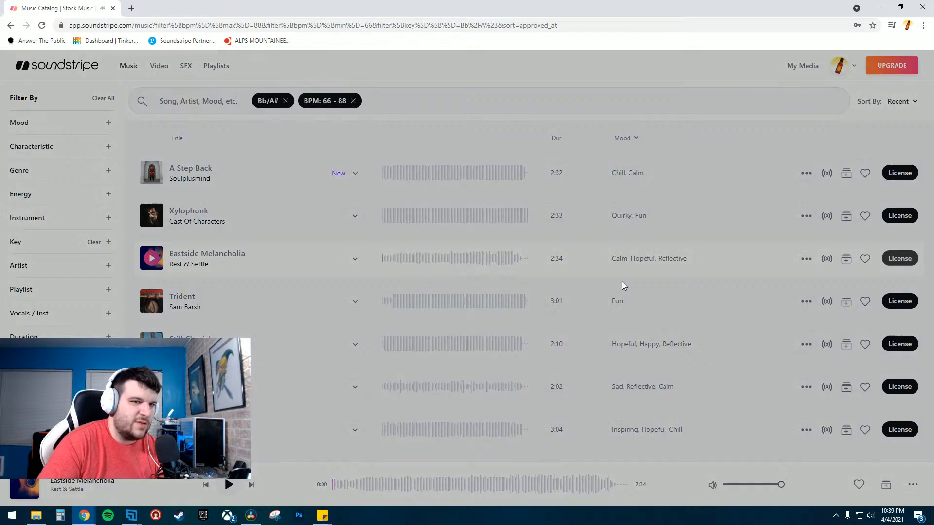
{"action": "left_click", "coordinate": [335, 186]}
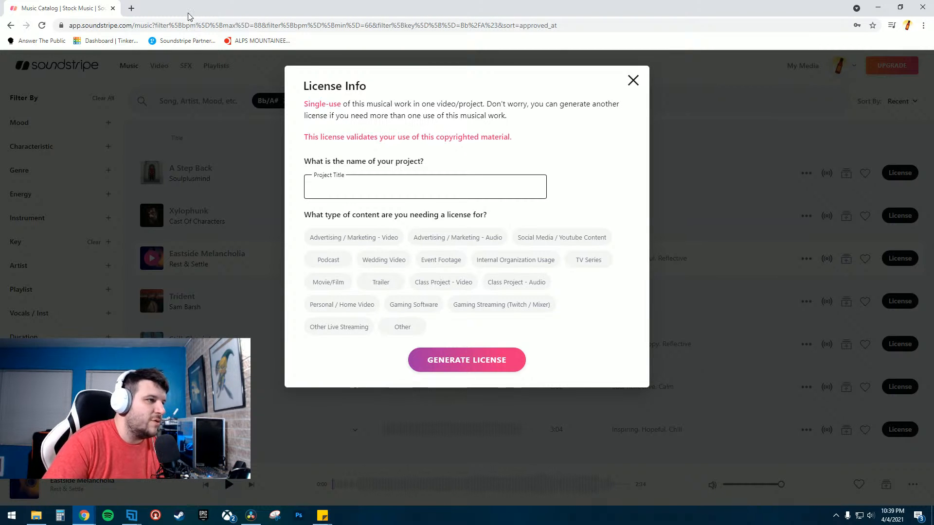
{"action": "left_click_drag", "start_coordinate": [265, 14], "coordinate": [267, 39]}
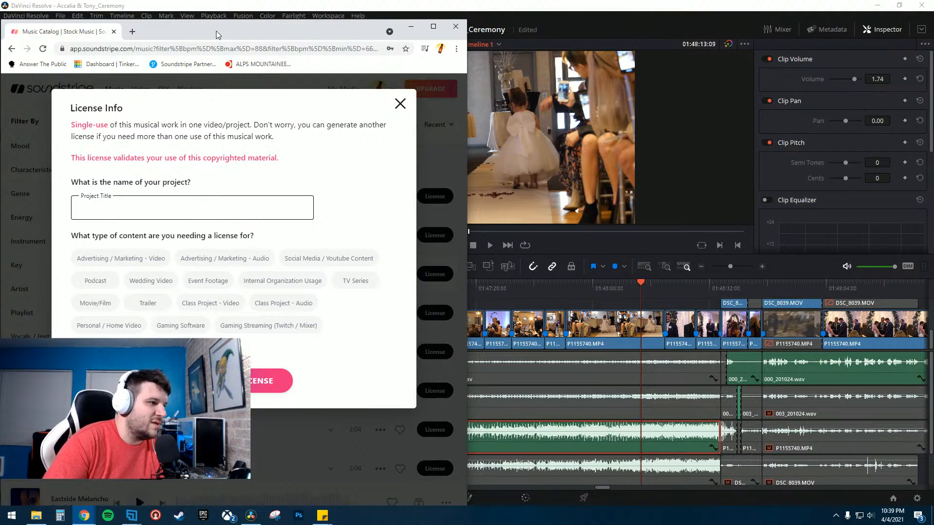
{"action": "type", "text": "Acca"}
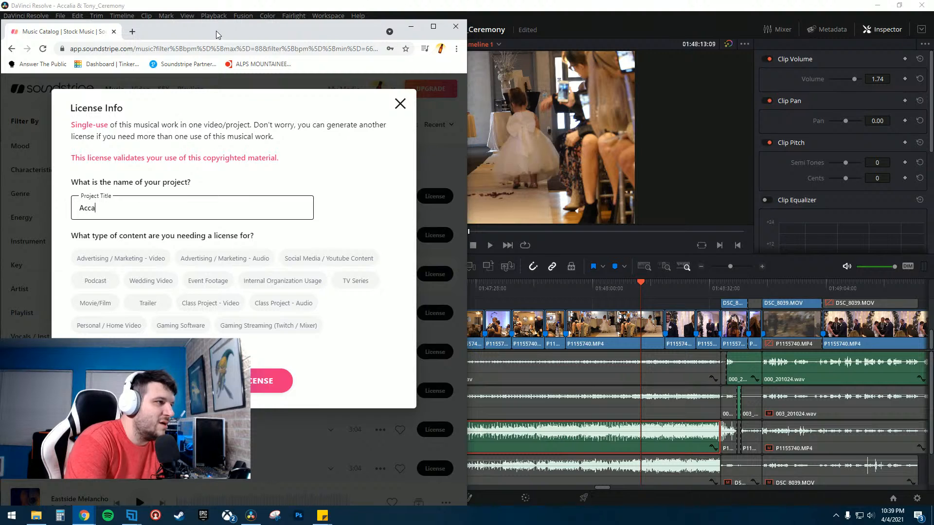
{"action": "type", "text": "lia & To"}
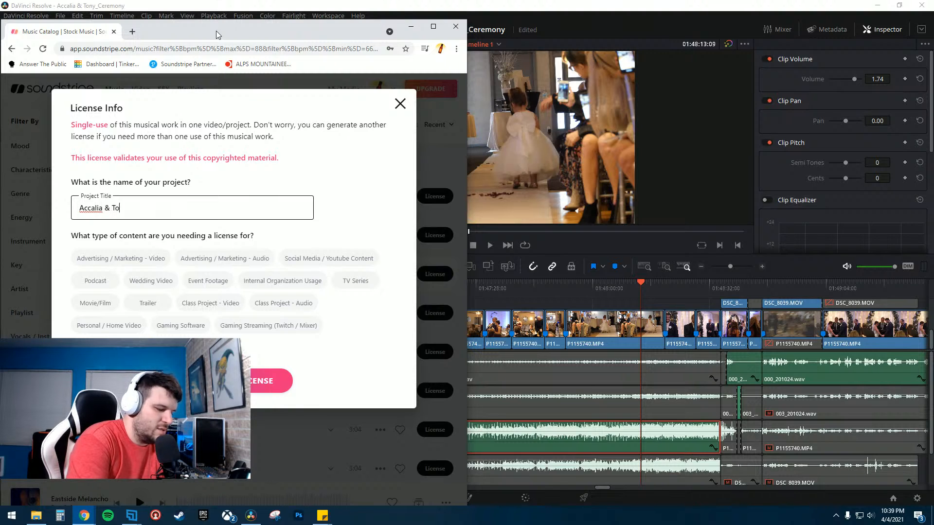
{"action": "type", "text": "ny "}
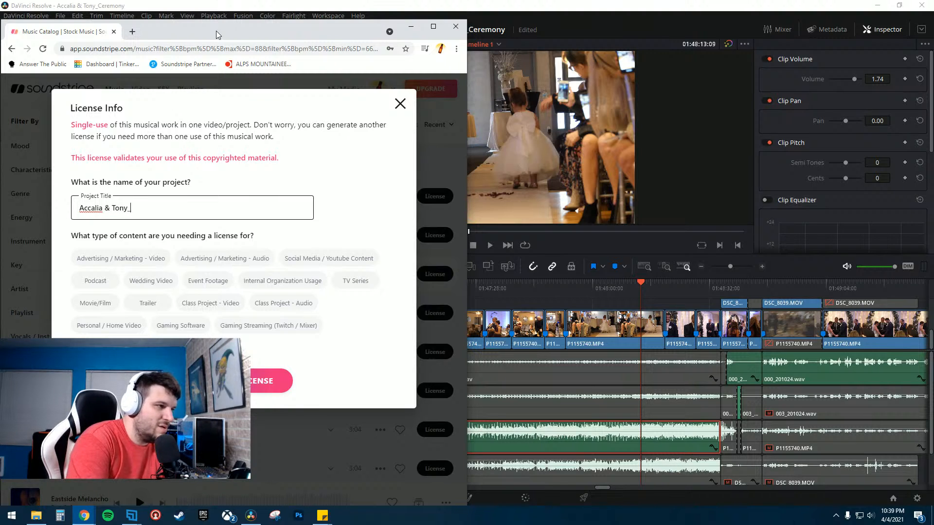
{"action": "type", "text": "Ceremony"}
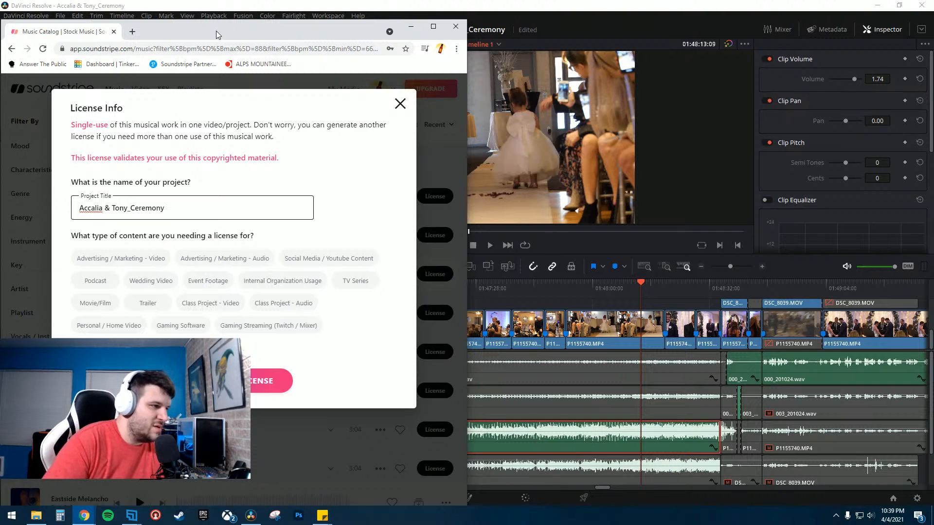
{"action": "left_click", "coordinate": [151, 281]}
{"action": "left_click", "coordinate": [267, 379]}
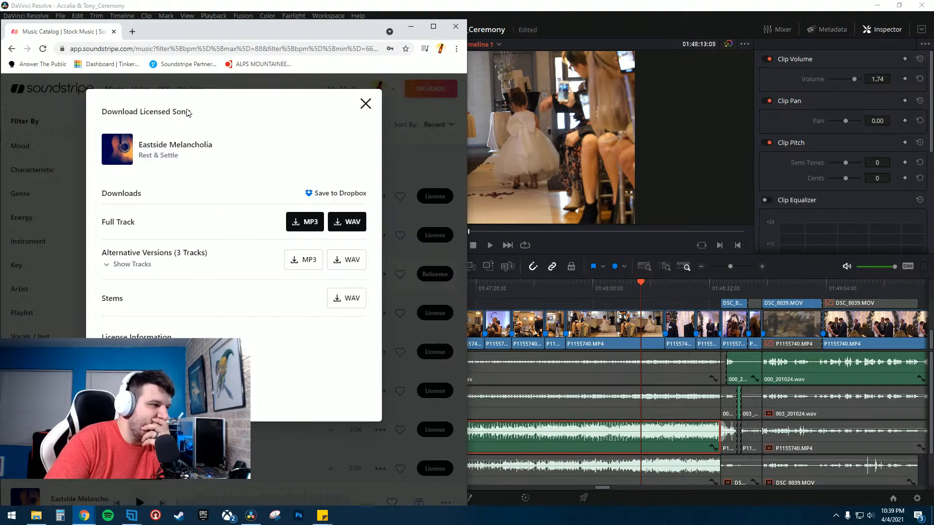
- Download Eastside Melancholia's full track as WAV and open the downloaded file
{"action": "key", "text": "super+Up"}
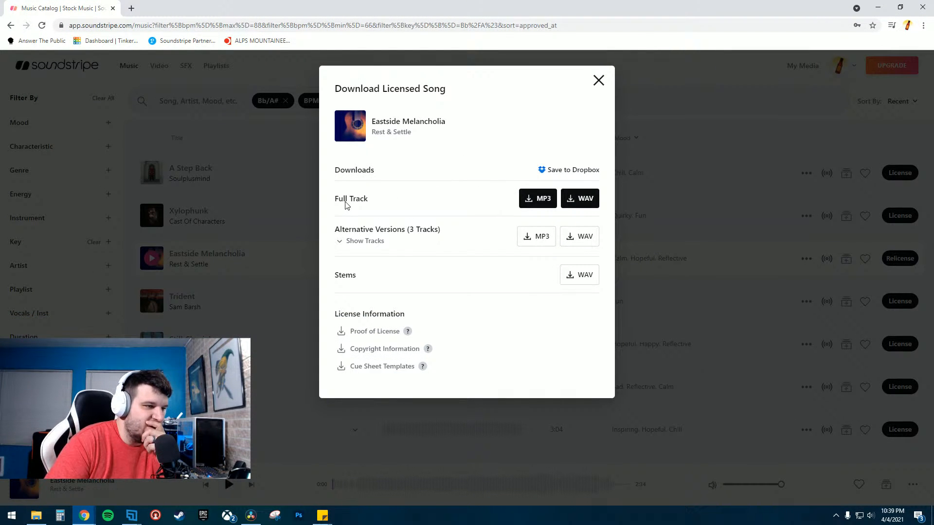
{"action": "left_click", "coordinate": [589, 201]}
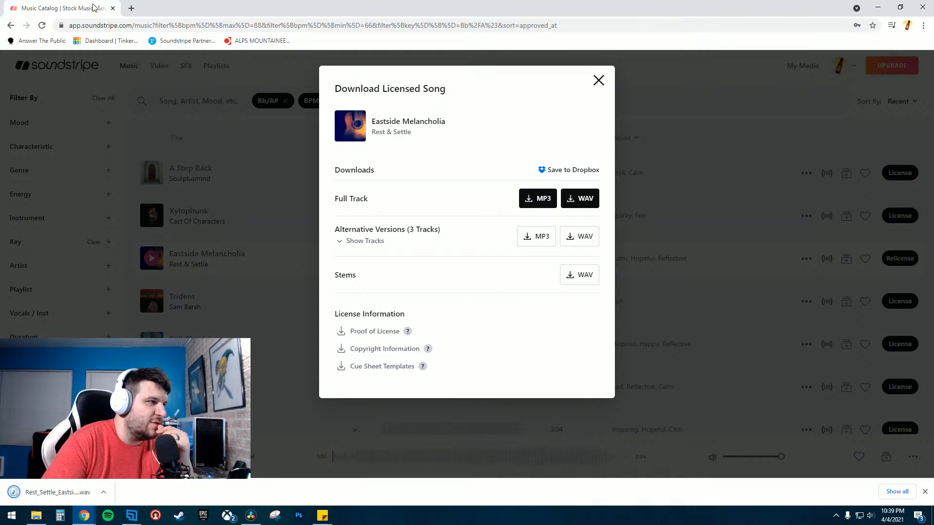
{"action": "mouse_move", "coordinate": [219, 7]}
{"action": "left_mouse_down"}
{"action": "mouse_move", "coordinate": [212, 16]}
{"action": "mouse_move", "coordinate": [232, 13]}
{"action": "left_mouse_up"}
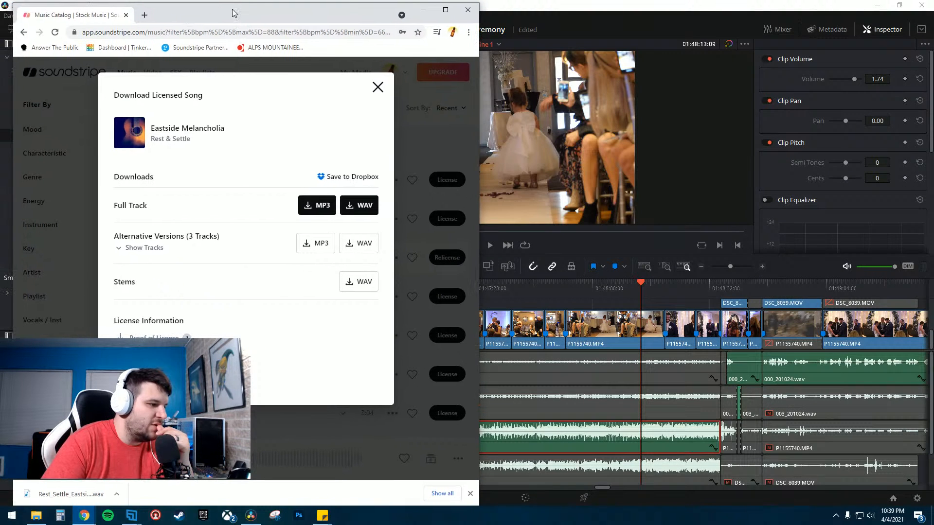
{"action": "left_click", "coordinate": [119, 492]}
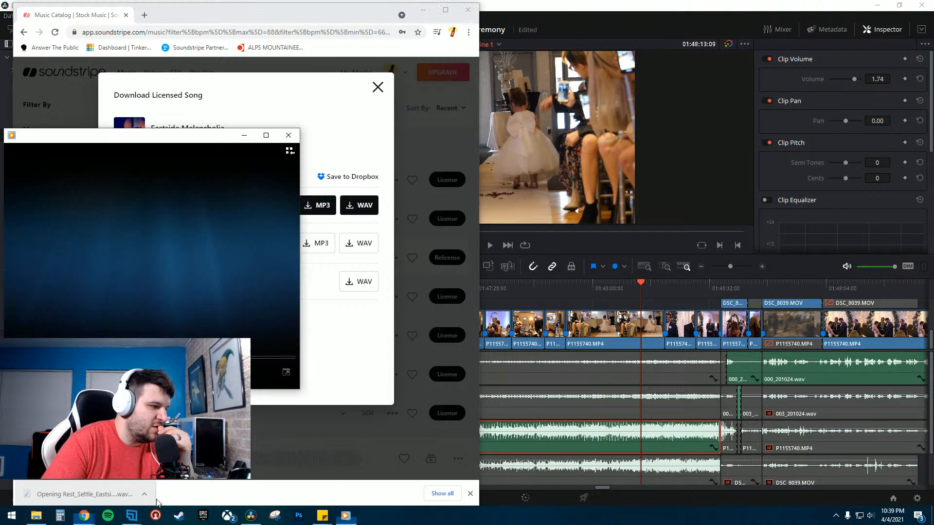
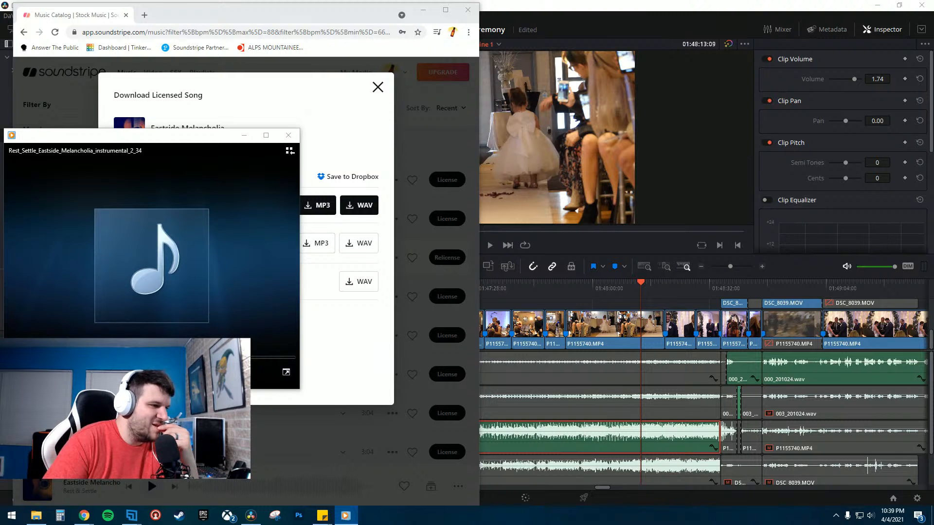
- Close the player and download dialog, return to the editor, and create a new media pool bin named Music
{"action": "left_click", "coordinate": [283, 133]}
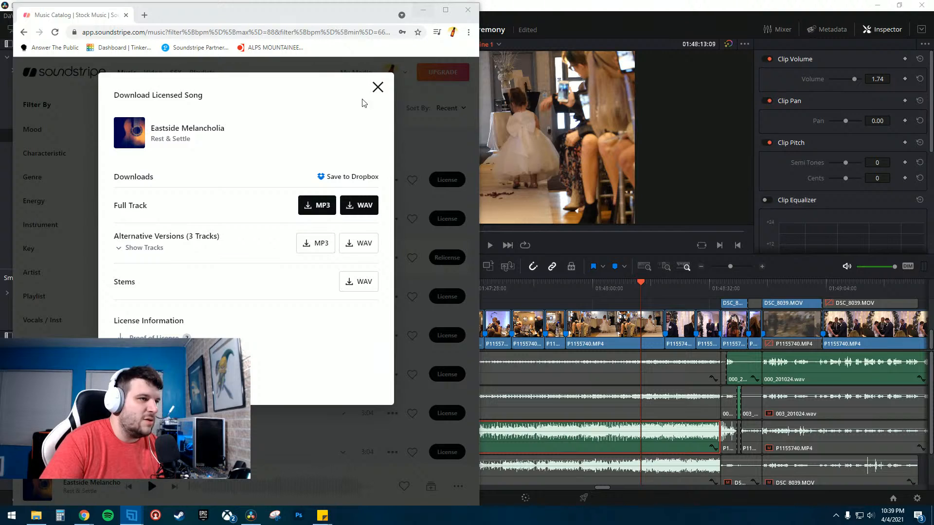
{"action": "left_click", "coordinate": [377, 87]}
{"action": "left_click", "coordinate": [445, 11]}
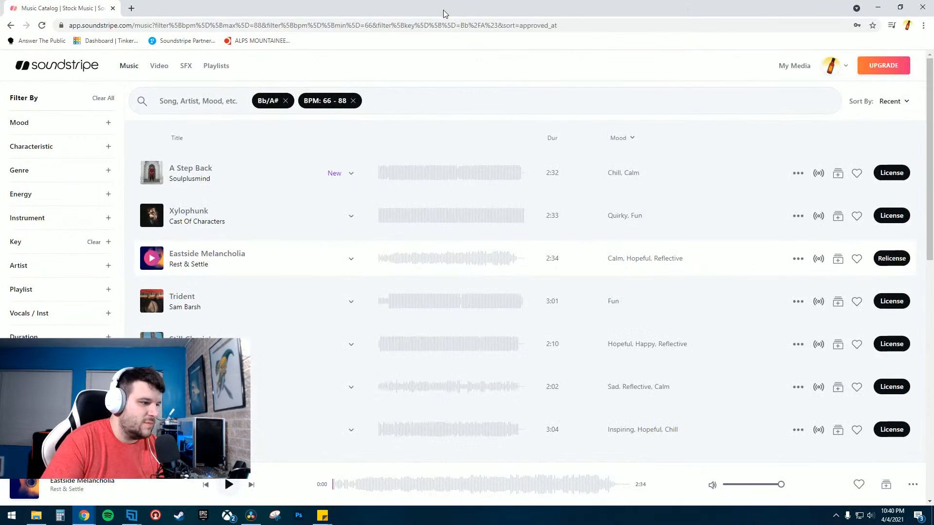
{"action": "left_click", "coordinate": [878, 7]}
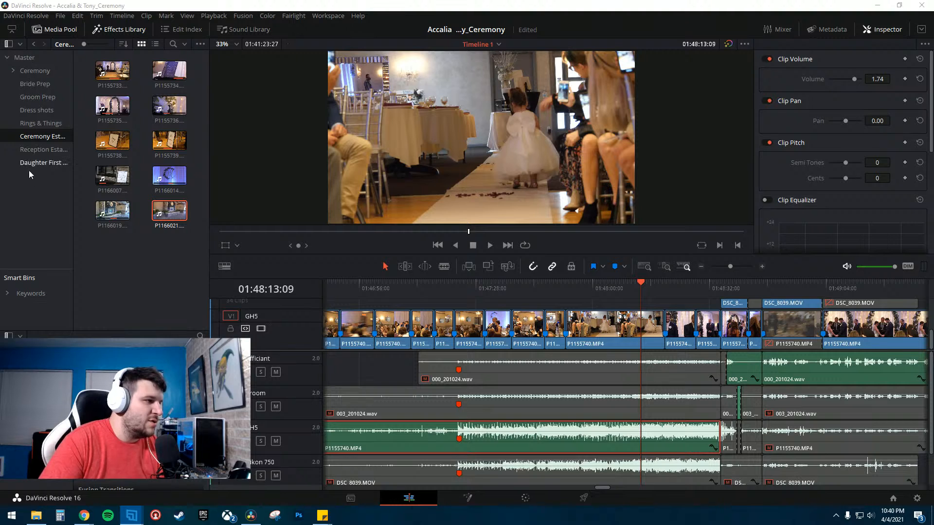
{"action": "left_click", "coordinate": [57, 192]}
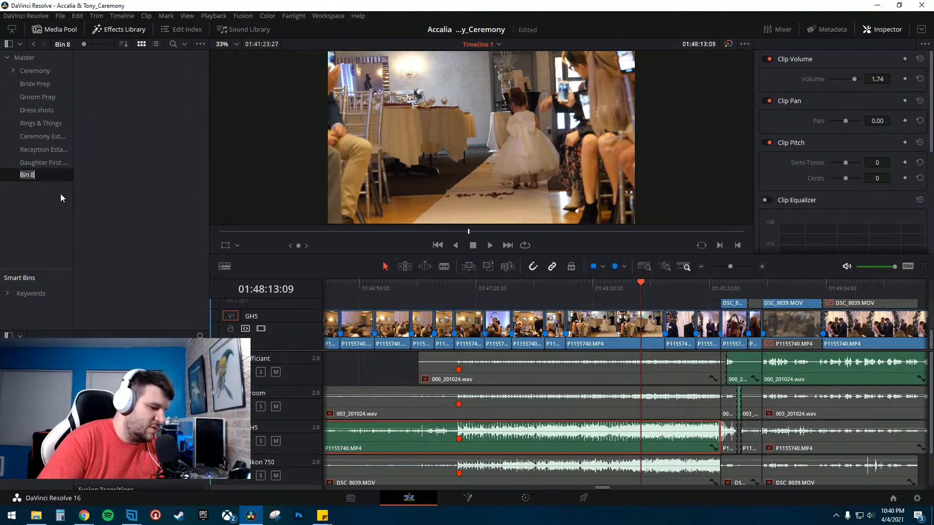
{"action": "type", "text": "Music"}
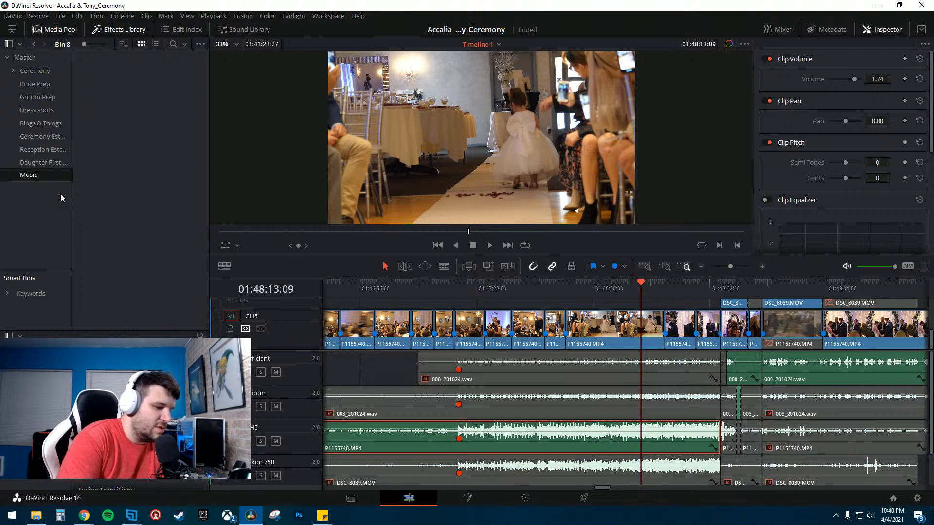
{"action": "key", "text": "Return"}
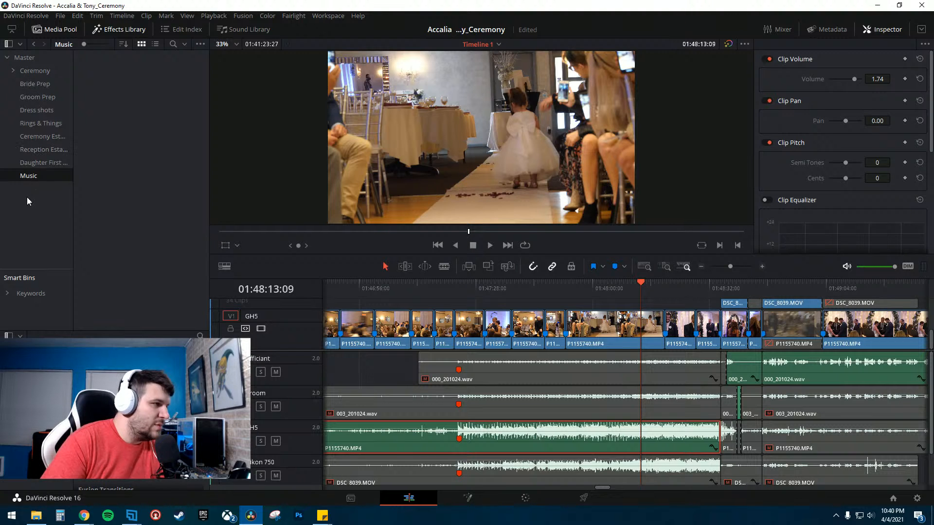
- Copy the downloaded Eastside Melancholia WAV from Downloads into the Purchased Music folder on Mass Storage
{"action": "left_click", "coordinate": [29, 71]}
{"action": "left_click", "coordinate": [29, 176]}
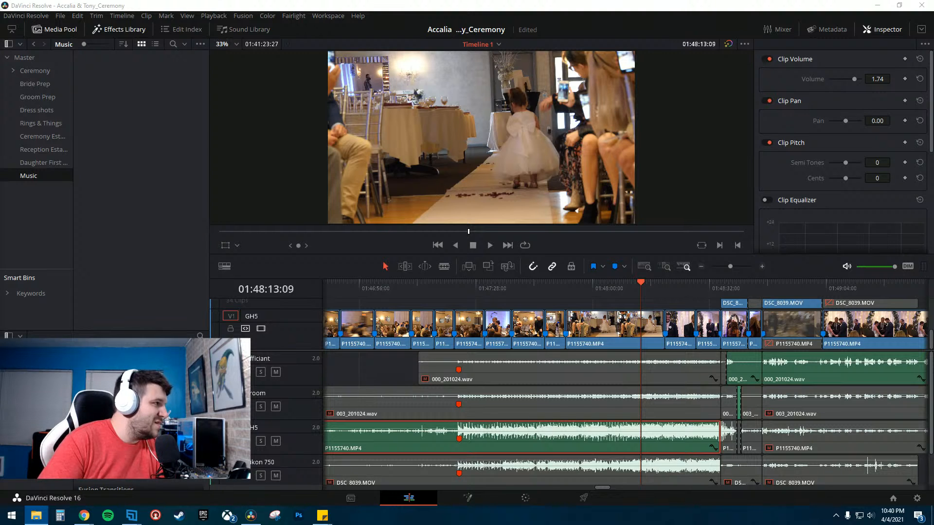
{"action": "left_click_drag", "start_coordinate": [0, 73], "coordinate": [310, 22]}
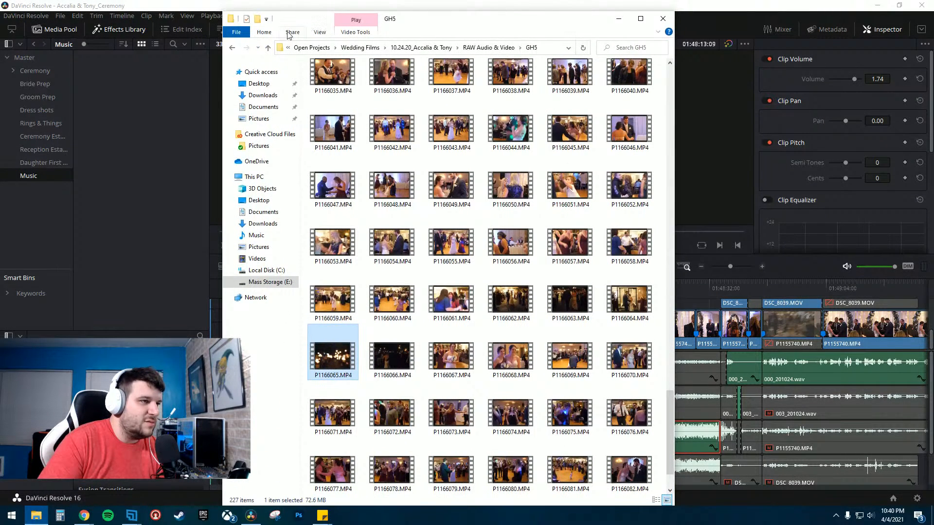
{"action": "left_click", "coordinate": [262, 223]}
{"action": "left_click", "coordinate": [338, 92]}
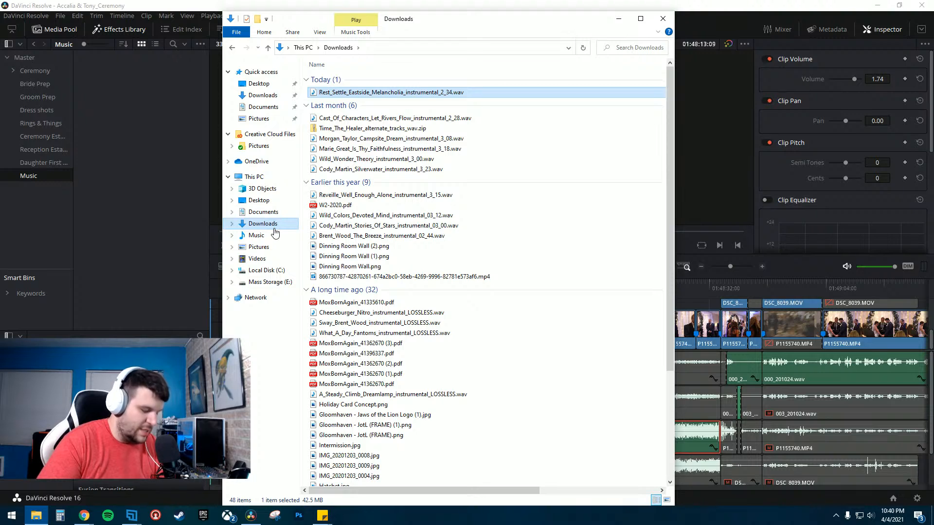
{"action": "left_click", "coordinate": [265, 282]}
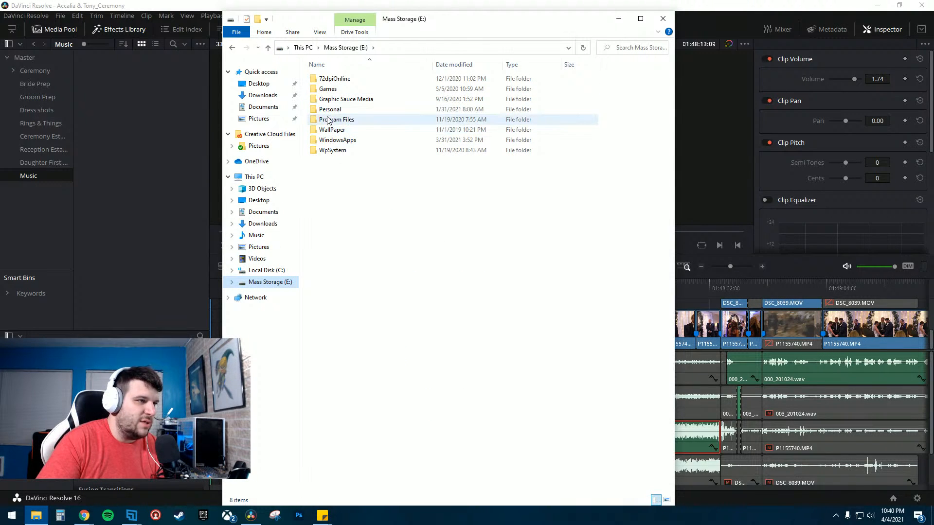
{"action": "double_click", "coordinate": [336, 100]}
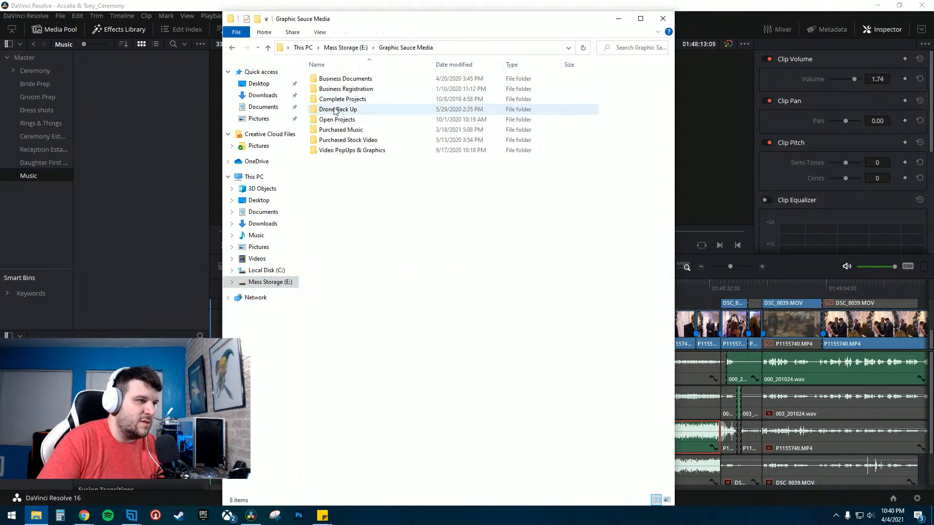
{"action": "double_click", "coordinate": [348, 140]}
{"action": "left_click", "coordinate": [232, 46]}
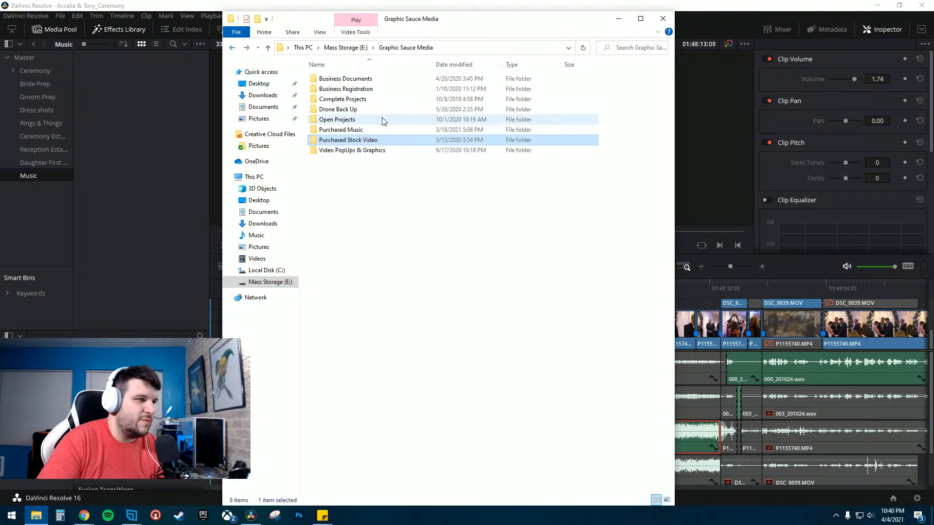
{"action": "double_click", "coordinate": [342, 133]}
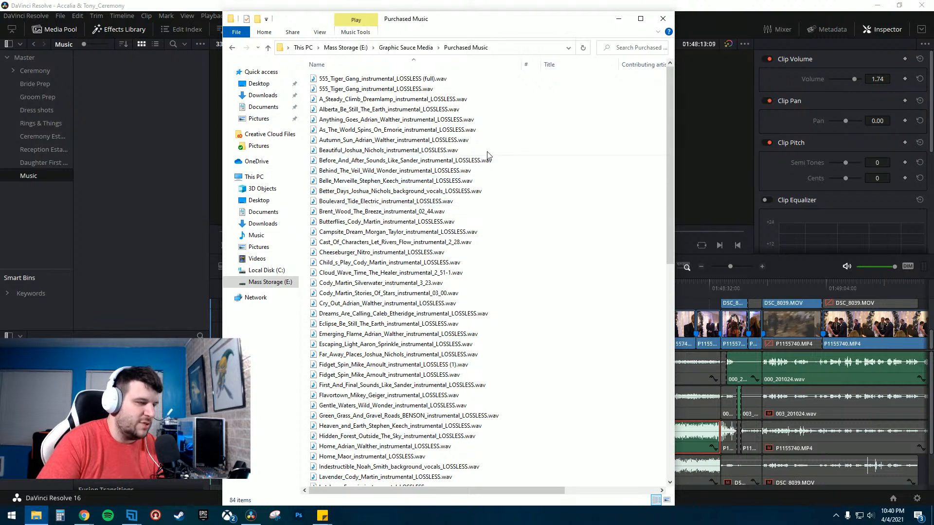
{"action": "left_click", "coordinate": [486, 129]}
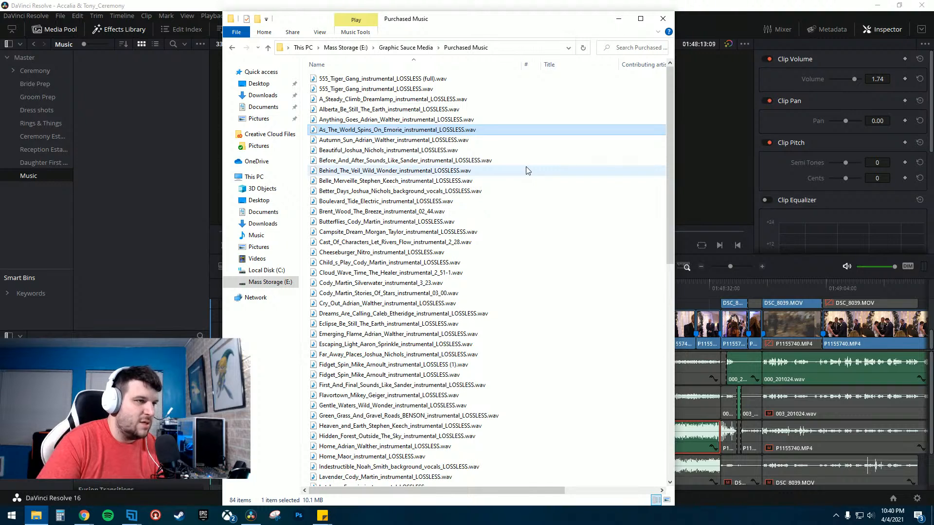
{"action": "key", "text": "ctrl+v"}
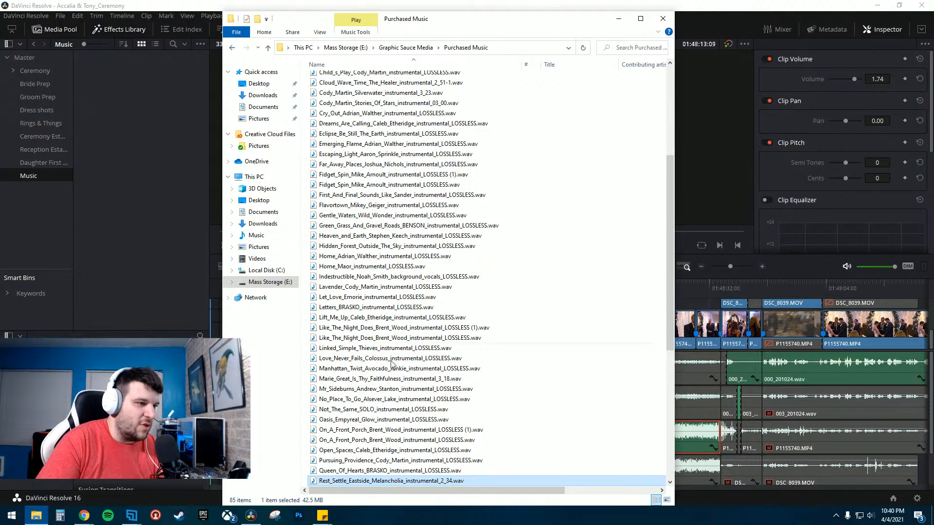
- Create a new folder named Music inside the 10.24.20_Accalia & Tony project folder
{"action": "left_click", "coordinate": [234, 48]}
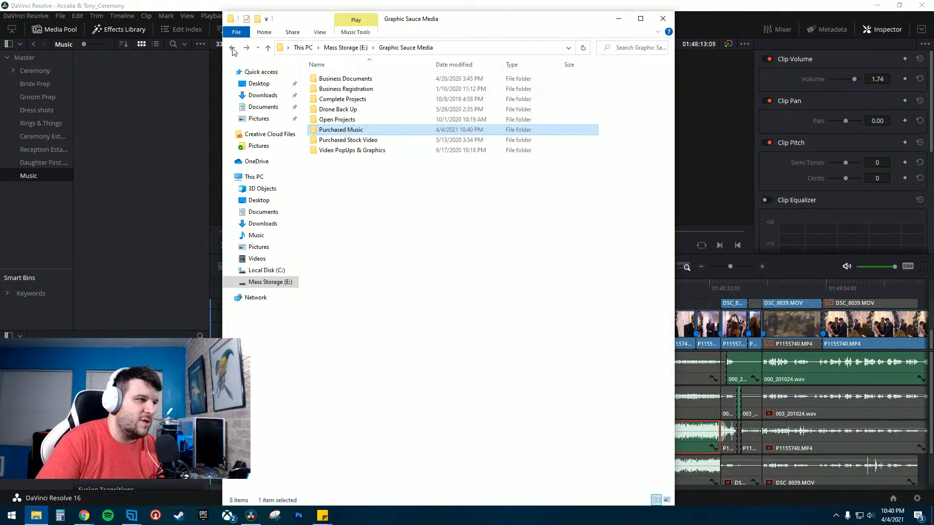
{"action": "double_click", "coordinate": [321, 119]}
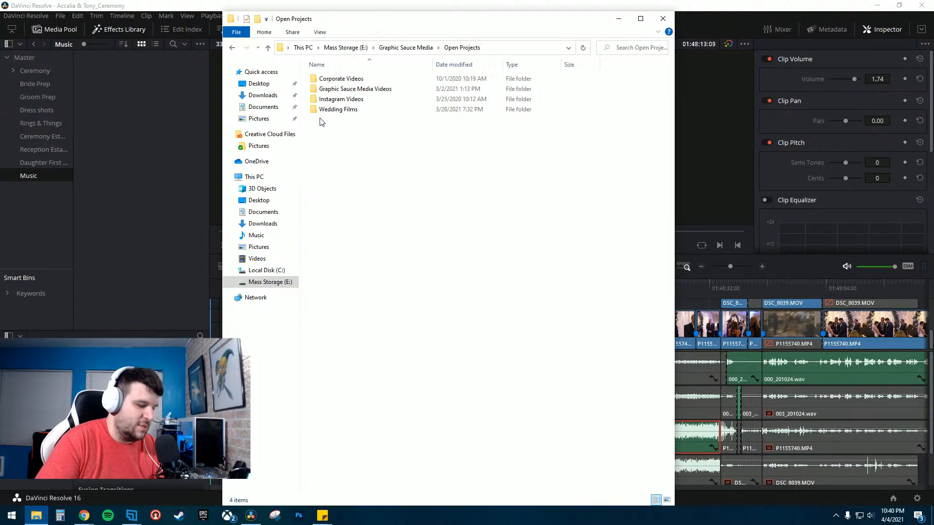
{"action": "double_click", "coordinate": [343, 110]}
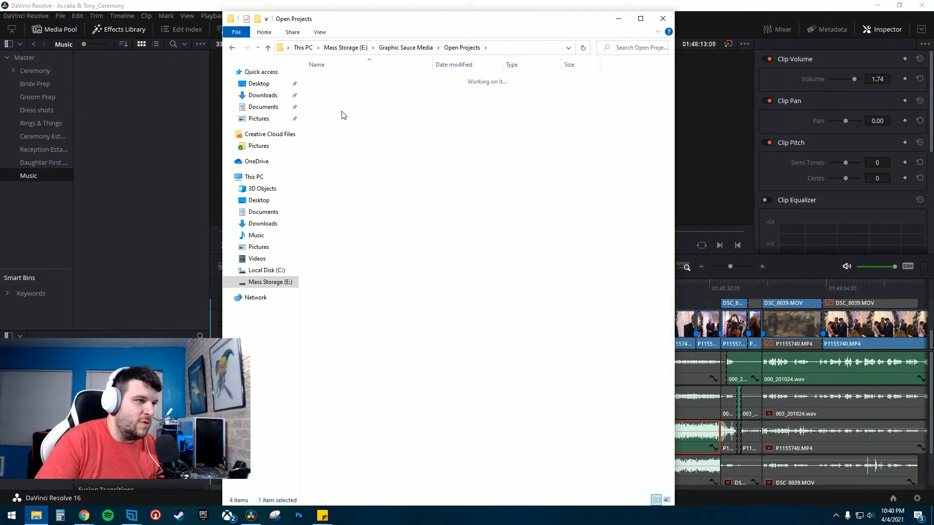
{"action": "double_click", "coordinate": [340, 211]}
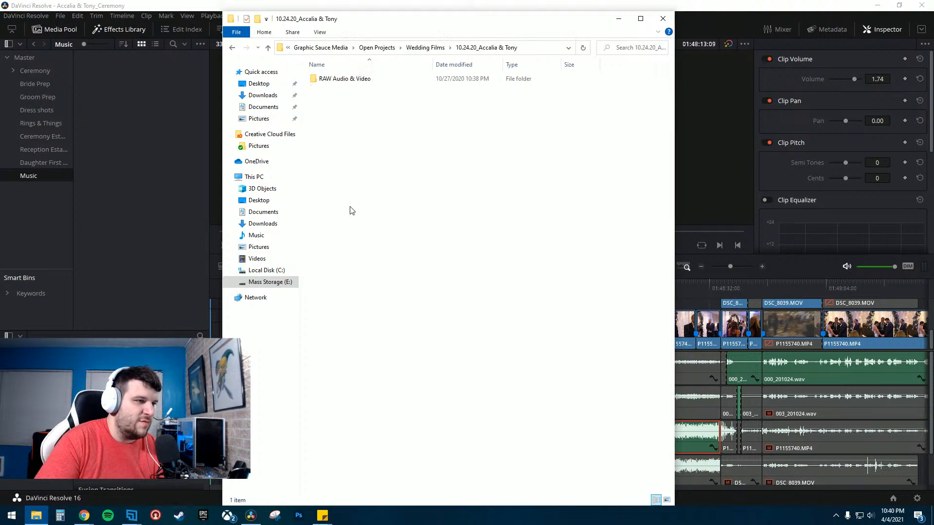
{"action": "double_click", "coordinate": [333, 79]}
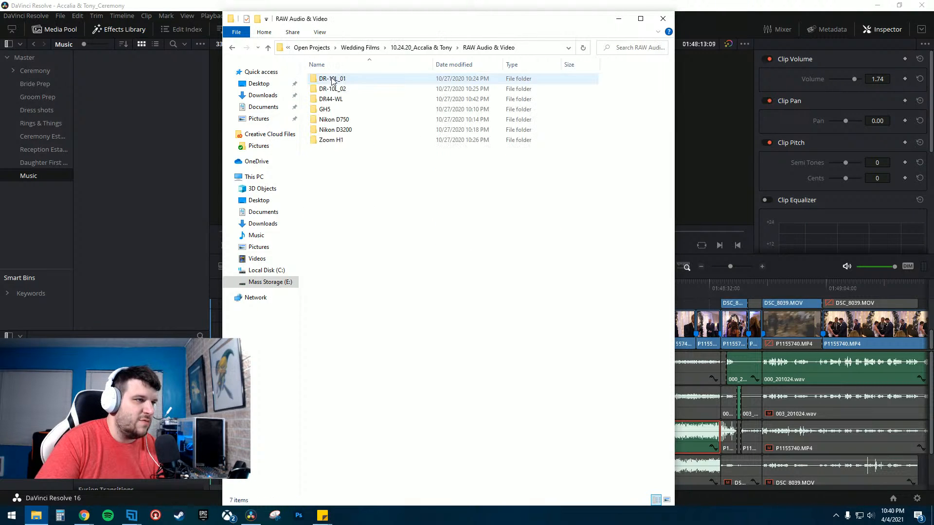
{"action": "left_click", "coordinate": [233, 48]}
{"action": "right_click", "coordinate": [335, 120]}
{"action": "mouse_move", "coordinate": [372, 237]}
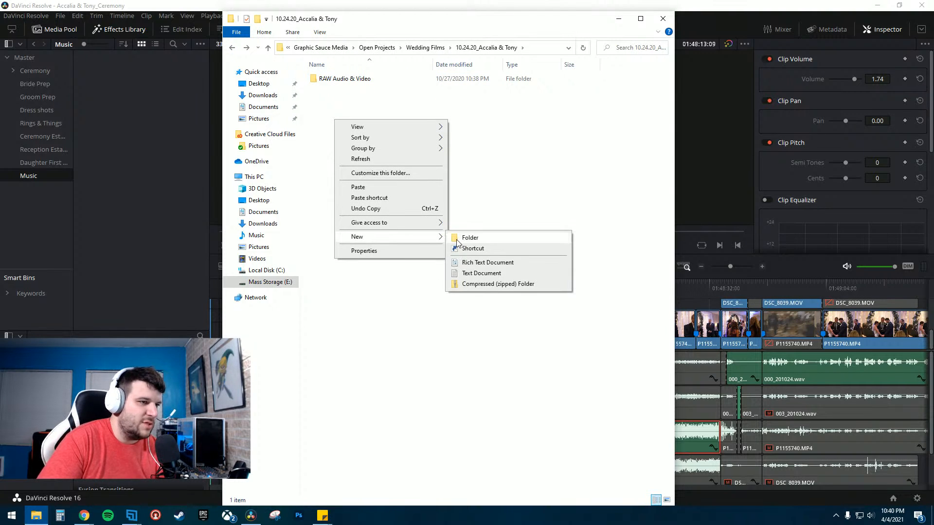
{"action": "left_click", "coordinate": [457, 239]}
{"action": "type", "text": "Music"}
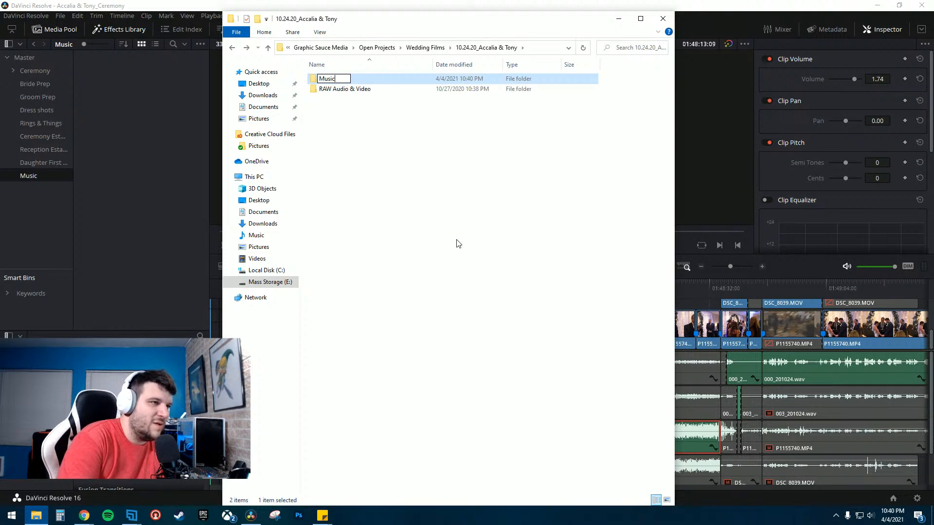
{"action": "key", "text": "Return"}
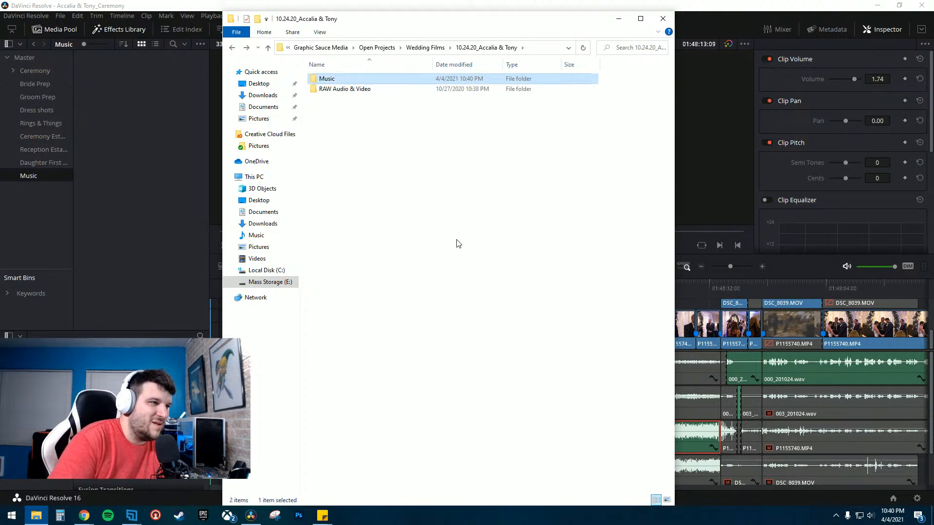
- Paste the WAV into the new Music folder and import it into the Music bin
{"action": "double_click", "coordinate": [309, 82]}
{"action": "key", "text": "ctrl+v"}
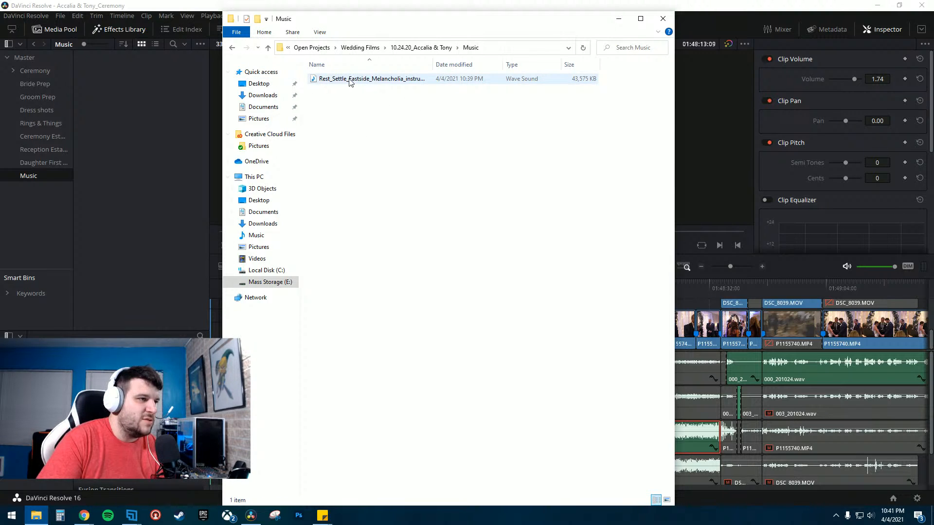
{"action": "left_click_drag", "start_coordinate": [357, 79], "coordinate": [139, 90]}
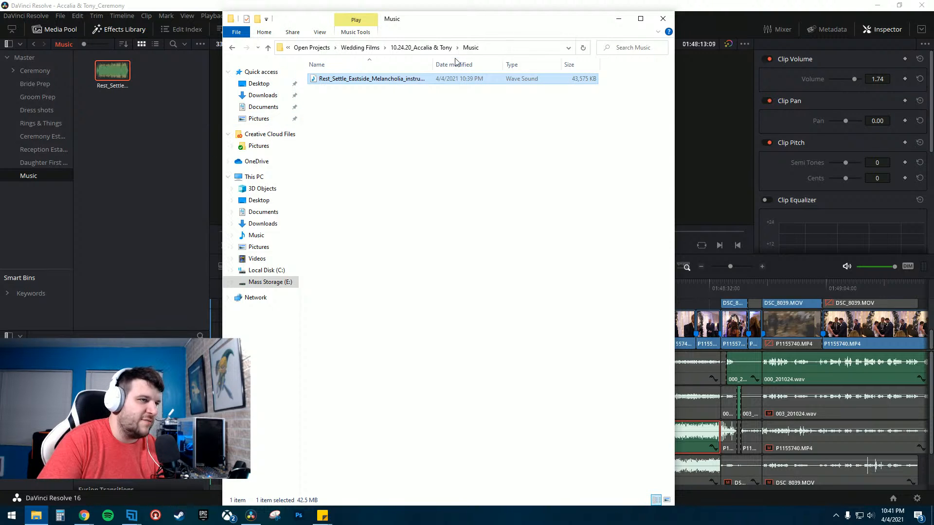
{"action": "left_click", "coordinate": [663, 19]}
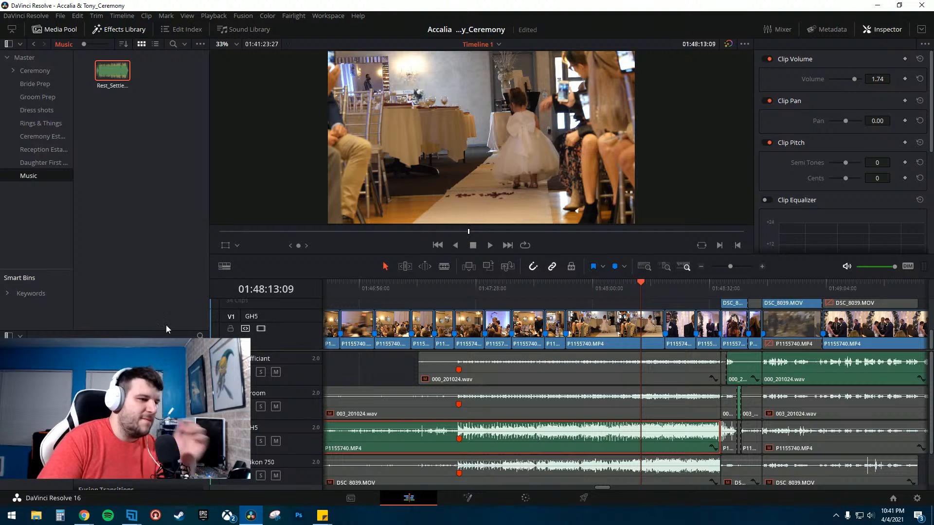
- Place the Eastside Melancholia track on a new audio track beneath the ceremony clips
{"action": "left_click", "coordinate": [399, 431]}
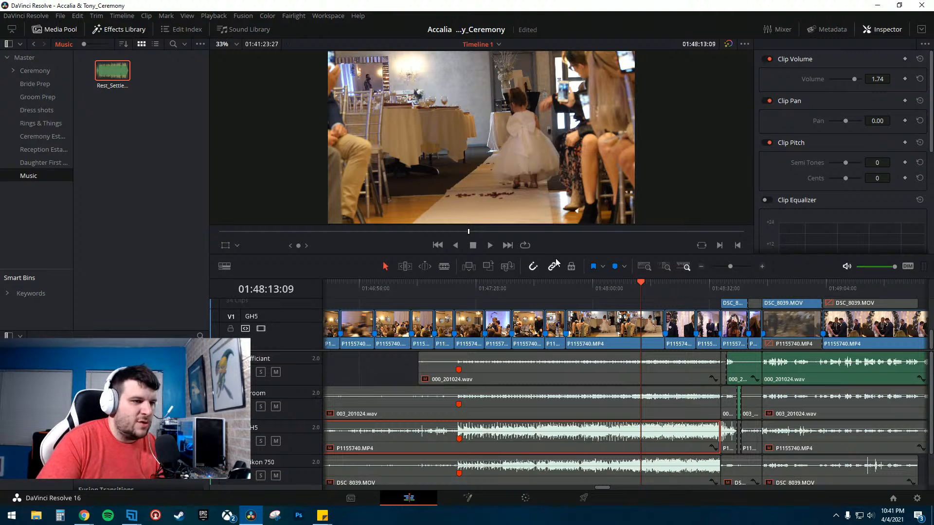
{"action": "left_click_drag", "start_coordinate": [553, 260], "coordinate": [292, 189]}
{"action": "left_click", "coordinate": [703, 168]}
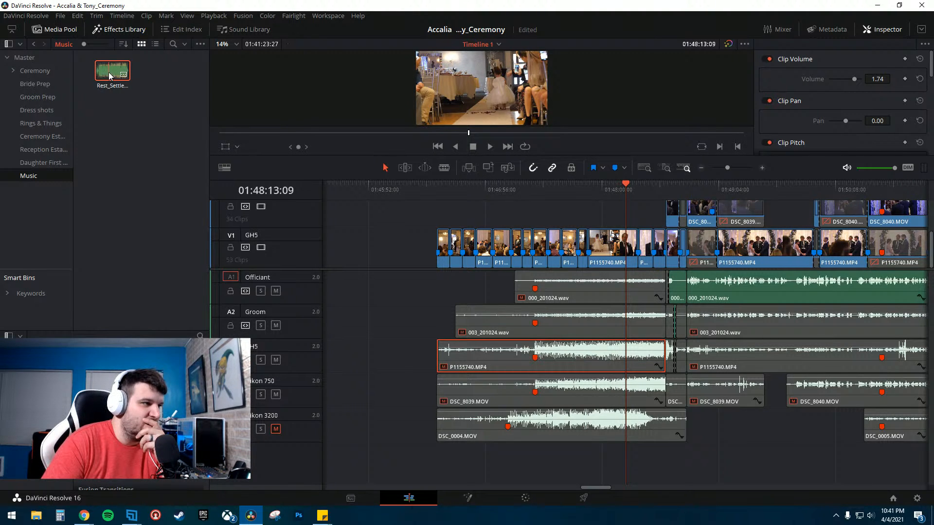
{"action": "mouse_move", "coordinate": [510, 190]}
{"action": "left_mouse_down"}
{"action": "mouse_move", "coordinate": [662, 193]}
{"action": "mouse_move", "coordinate": [606, 192]}
{"action": "left_mouse_up"}
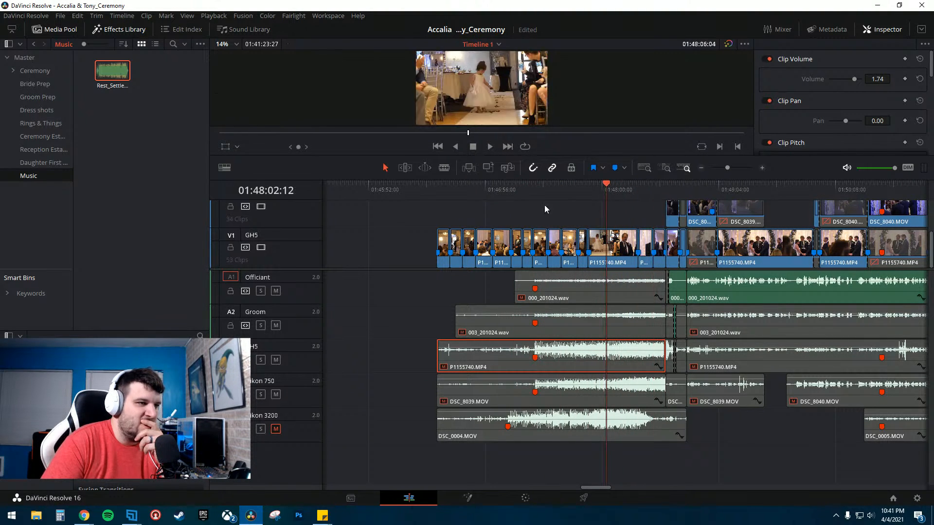
{"action": "left_click_drag", "start_coordinate": [106, 77], "coordinate": [397, 466]}
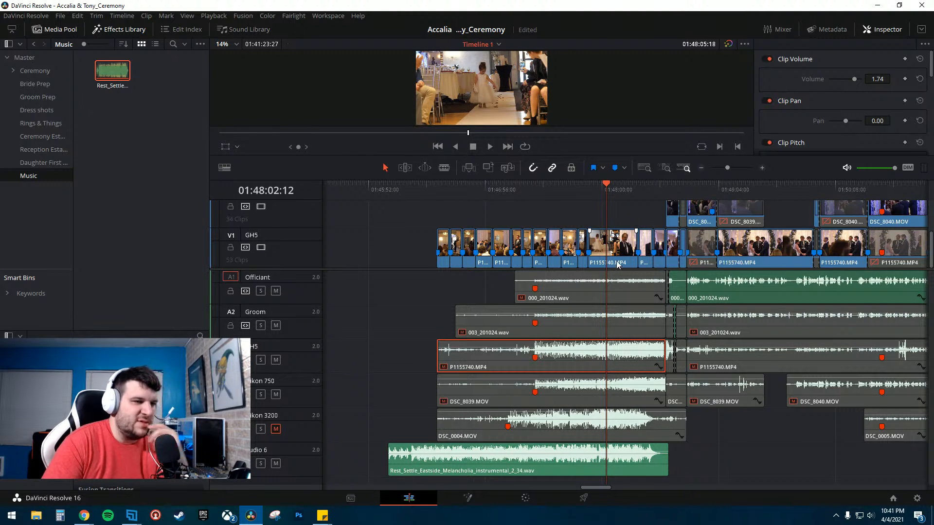
- Play the timeline to preview the music alongside the ceremony footage
{"action": "left_click", "coordinate": [654, 185]}
{"action": "key", "text": "space"}
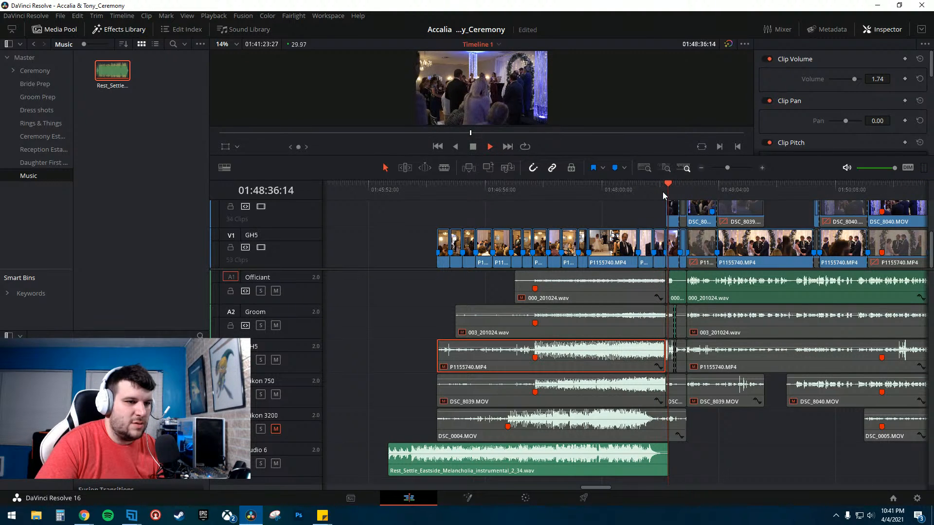
{"action": "key", "text": "space"}
- Slide the Eastside Melancholia clip later so it ends just before the ceremony audio, toggling snapping to nudge it precisely
{"action": "left_click", "coordinate": [761, 167]}
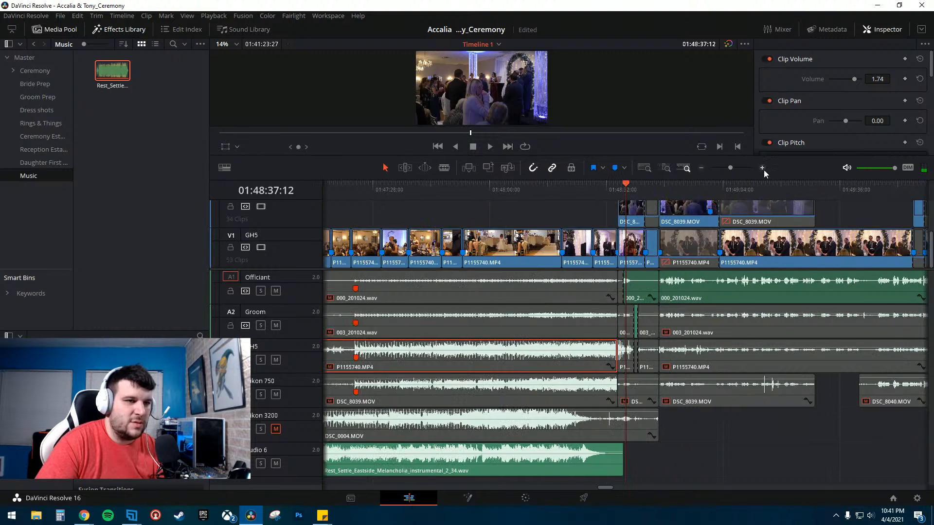
{"action": "left_click_drag", "start_coordinate": [516, 462], "coordinate": [590, 465]}
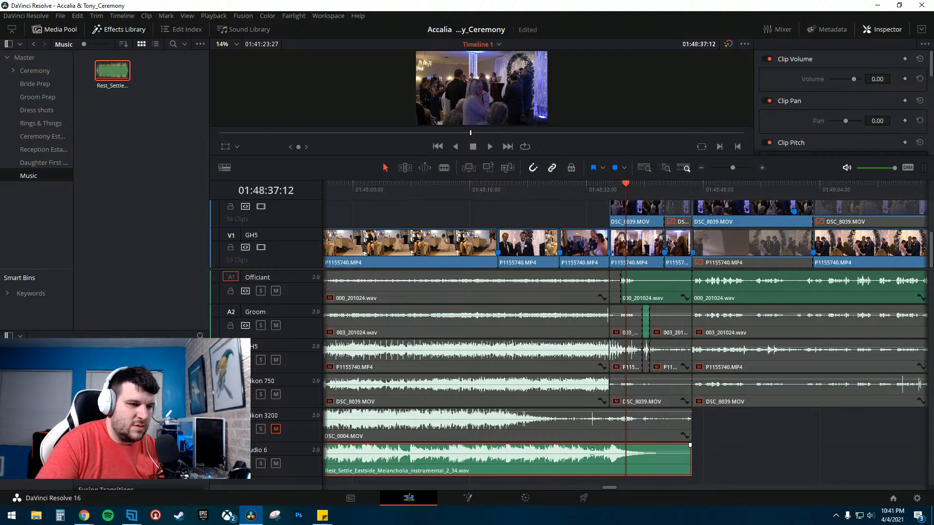
{"action": "key", "text": "space"}
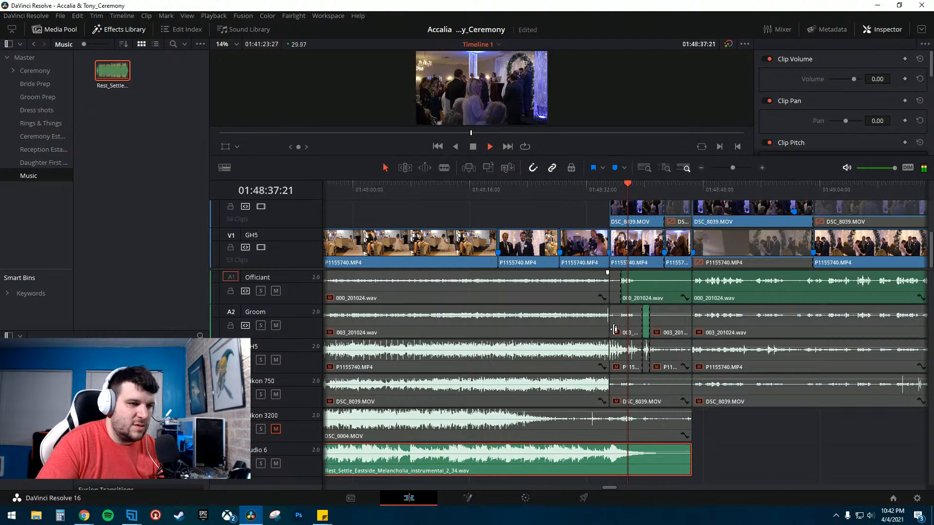
{"action": "key", "text": "n"}
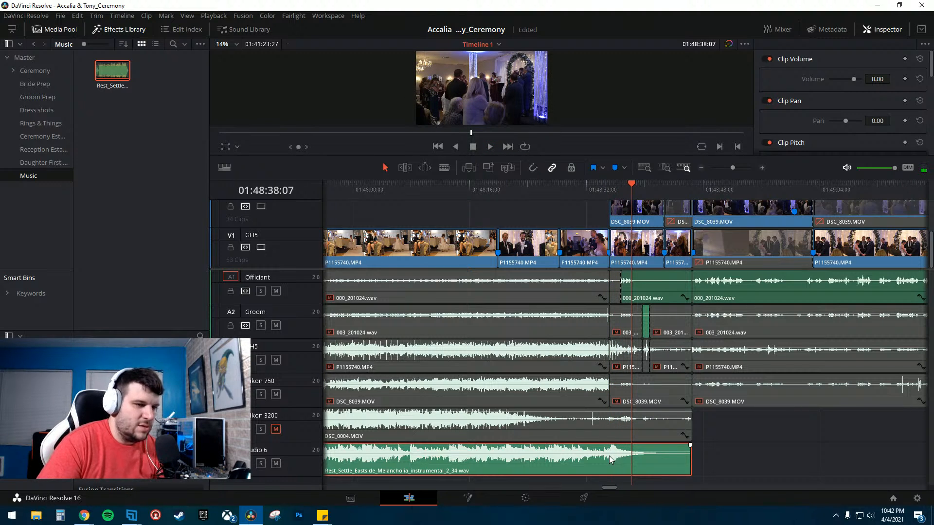
{"action": "left_click_drag", "start_coordinate": [608, 460], "coordinate": [605, 459]}
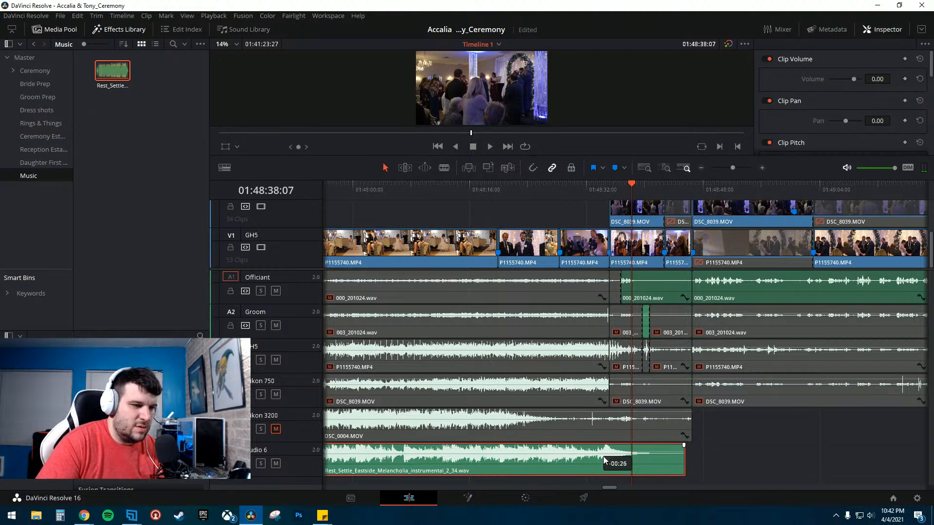
- Play the timeline to preview the music's ending against the start of the ceremony audio
{"action": "left_click", "coordinate": [605, 195]}
{"action": "key", "text": "space"}
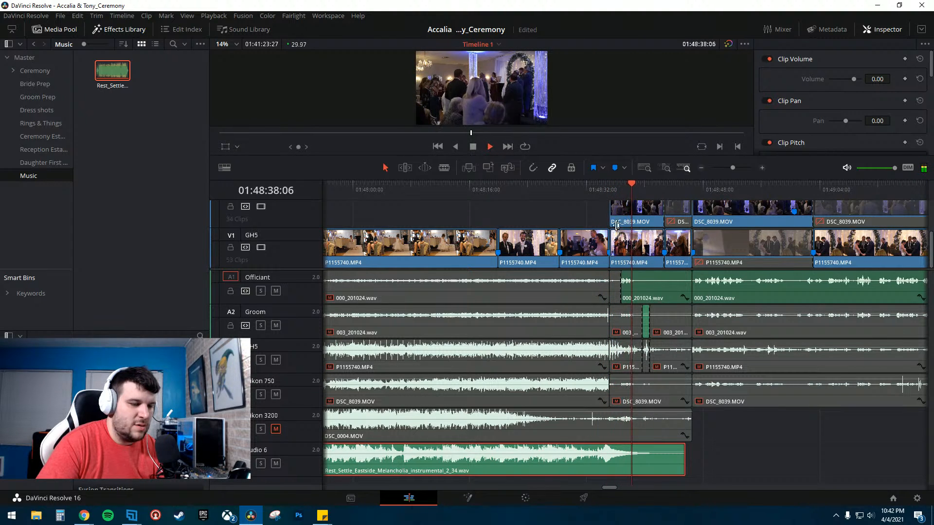
{"action": "left_click", "coordinate": [729, 460]}
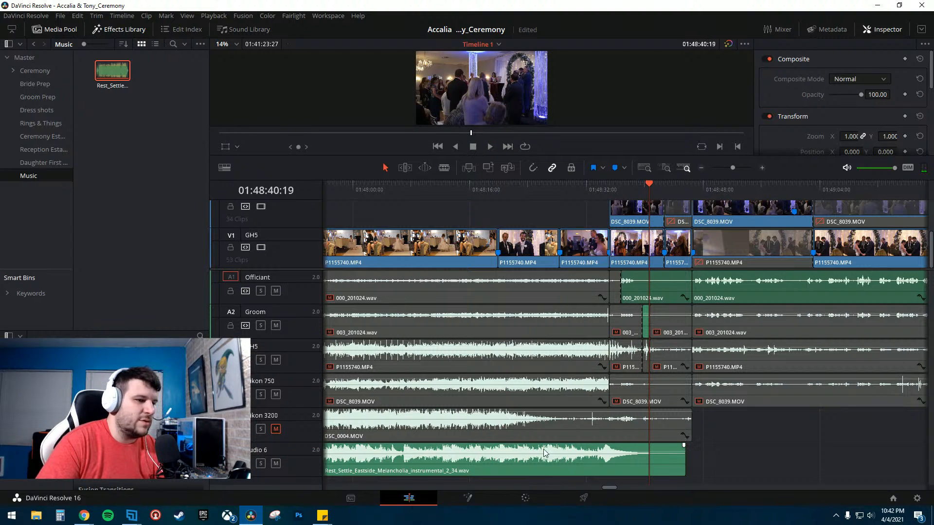
{"action": "left_click", "coordinate": [661, 464]}
- Play the music from its beginning to preview it against the processional footage
{"action": "scroll", "coordinate": [578, 275], "scroll_direction": "up", "scroll_amount": 10}
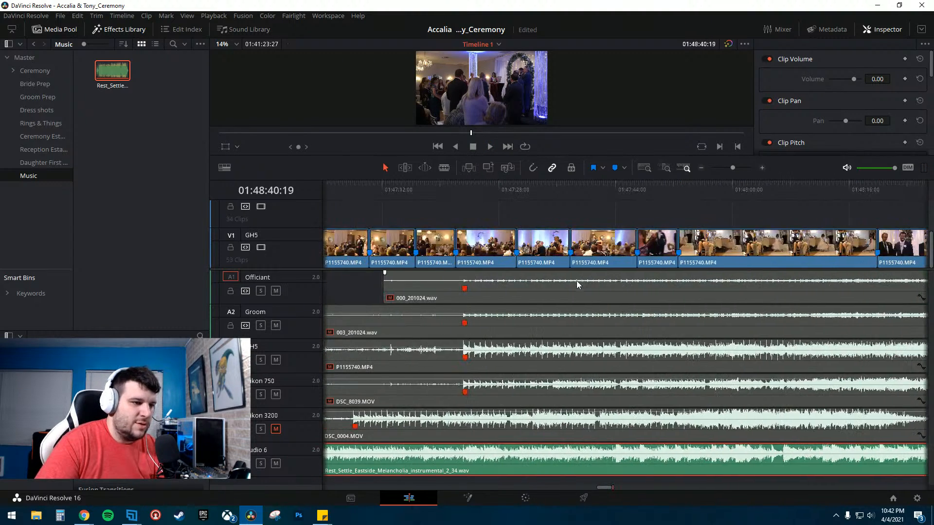
{"action": "left_click", "coordinate": [700, 167]}
{"action": "left_click", "coordinate": [701, 167]}
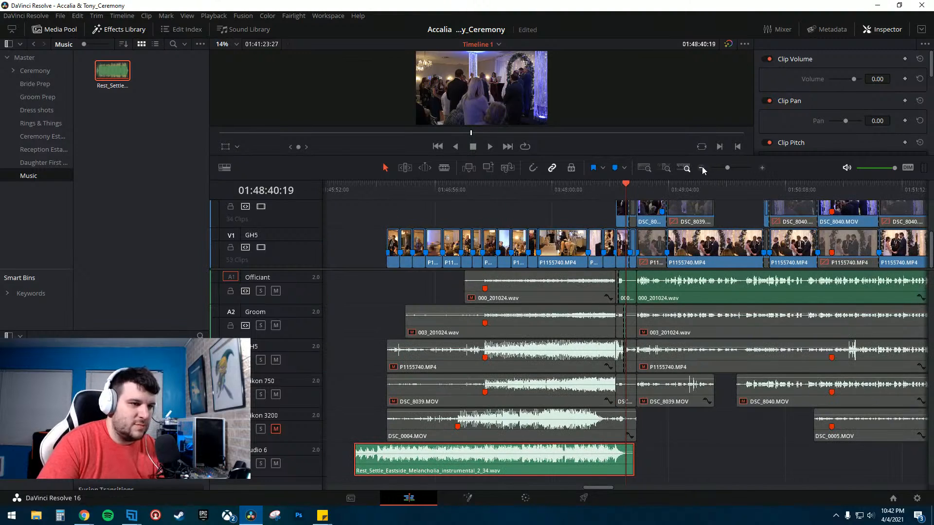
{"action": "left_click", "coordinate": [359, 189]}
{"action": "left_click", "coordinate": [355, 188]}
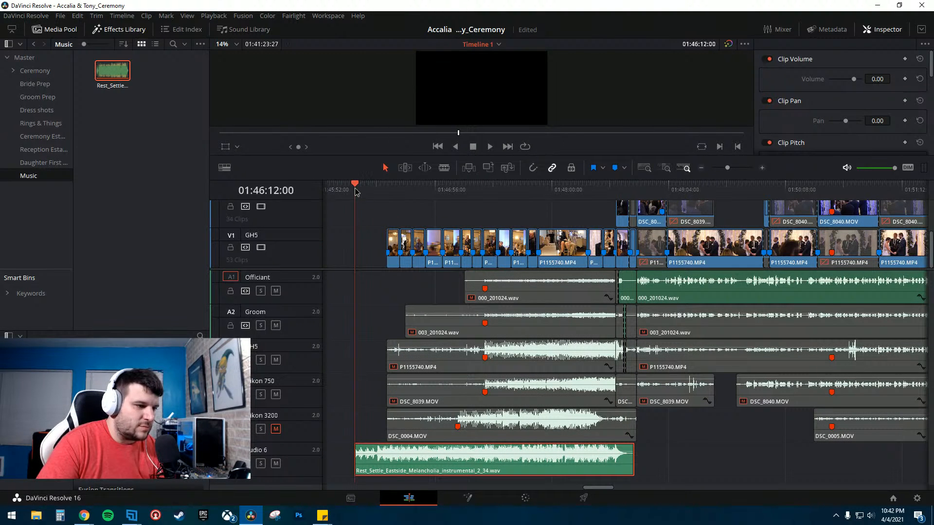
{"action": "key", "text": "space"}
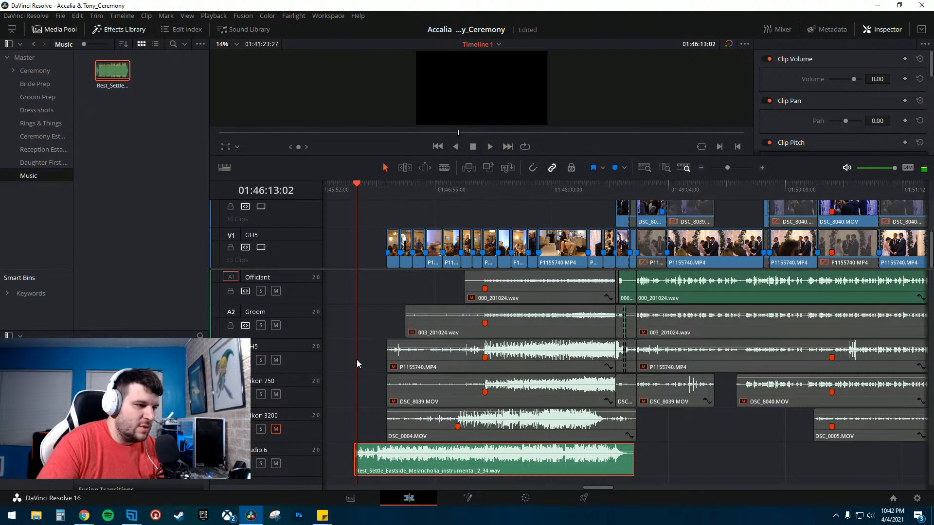
{"action": "scroll", "coordinate": [355, 379], "scroll_direction": "left", "scroll_amount": 3}
{"action": "scroll", "coordinate": [451, 201], "scroll_direction": "right", "scroll_amount": 1}
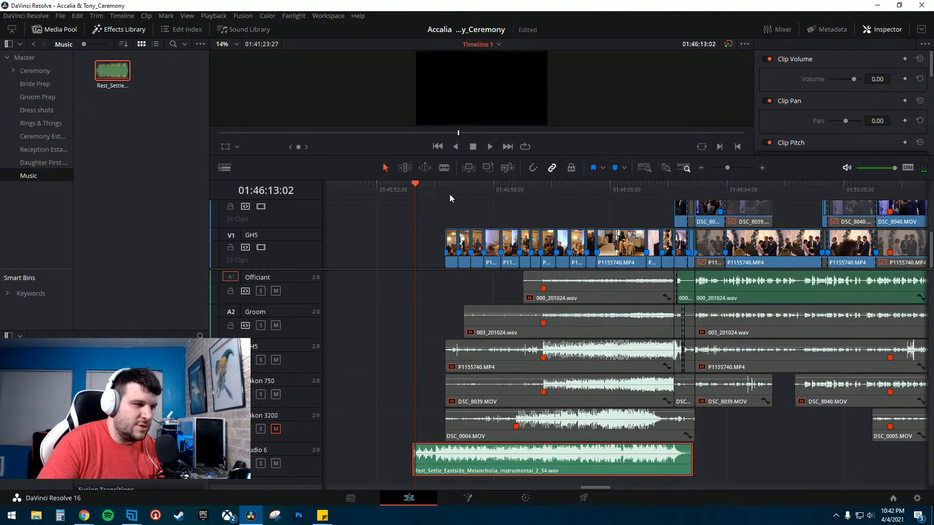
{"action": "left_click", "coordinate": [446, 188]}
{"action": "key", "text": "space"}
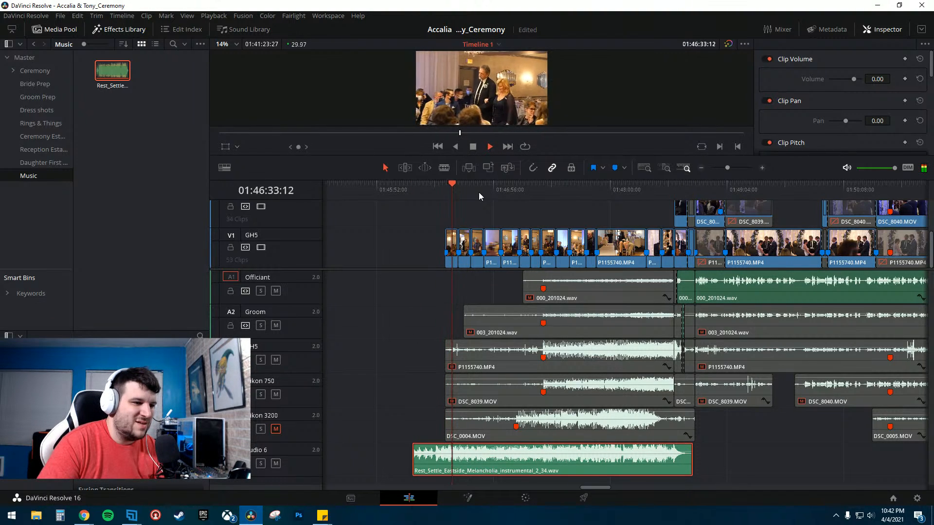
{"action": "left_click_drag", "start_coordinate": [489, 191], "coordinate": [599, 191]}
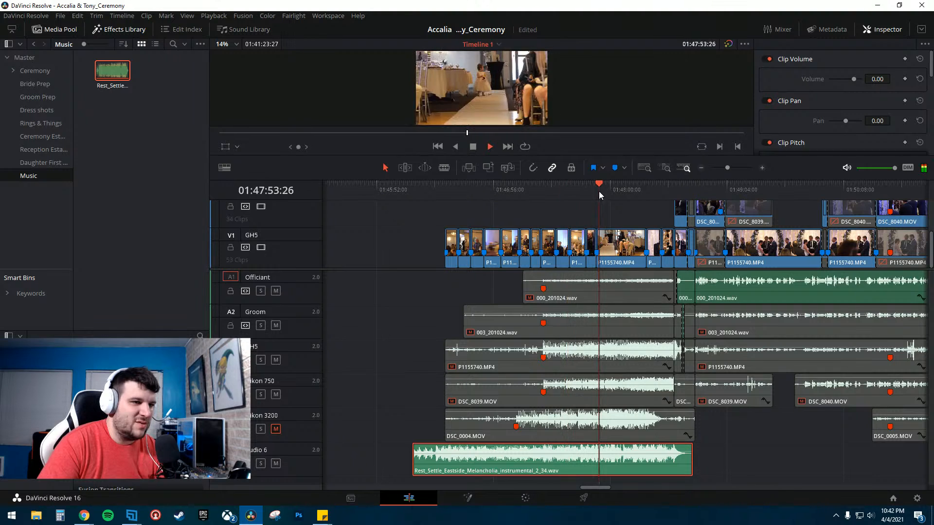
{"action": "left_click", "coordinate": [627, 188]}
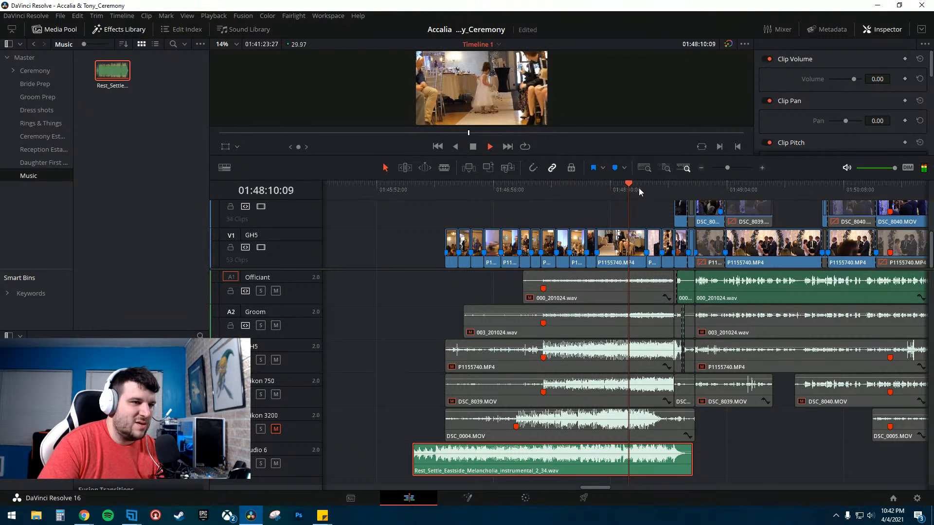
{"action": "left_click", "coordinate": [639, 188]}
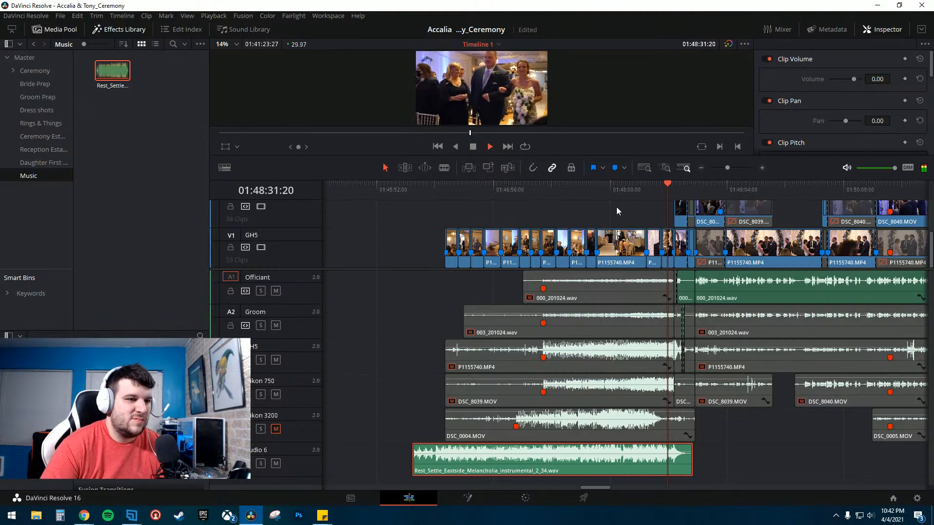
{"action": "key", "text": "space"}
- Move the stray intro title clips from the end of the timeline to just before the ceremony clips
{"action": "left_click", "coordinate": [409, 220]}
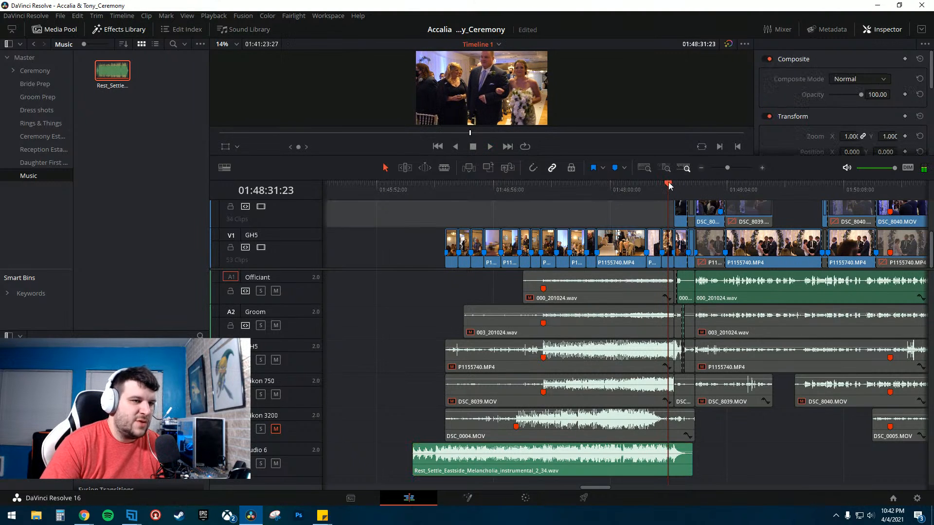
{"action": "left_click", "coordinate": [699, 169]}
{"action": "scroll", "coordinate": [703, 240], "scroll_direction": "right", "scroll_amount": 7}
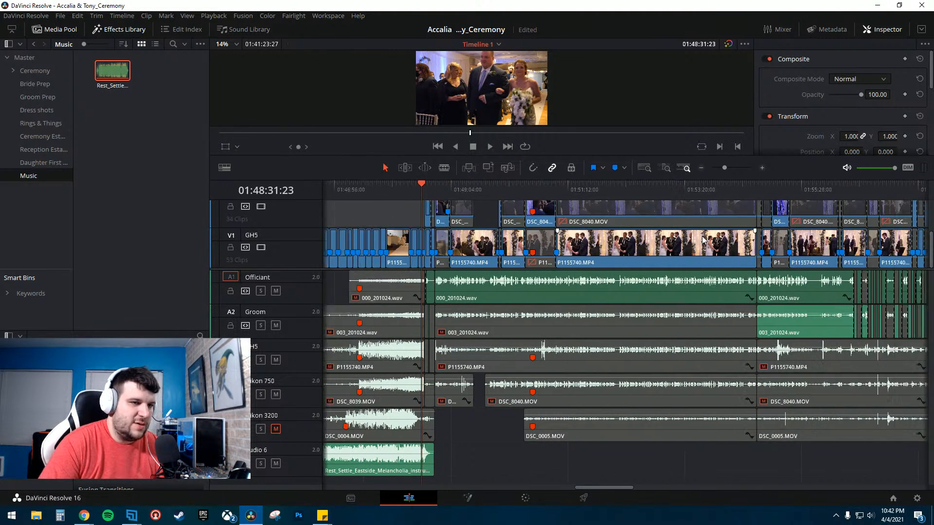
{"action": "scroll", "coordinate": [703, 240], "scroll_direction": "right", "scroll_amount": 10}
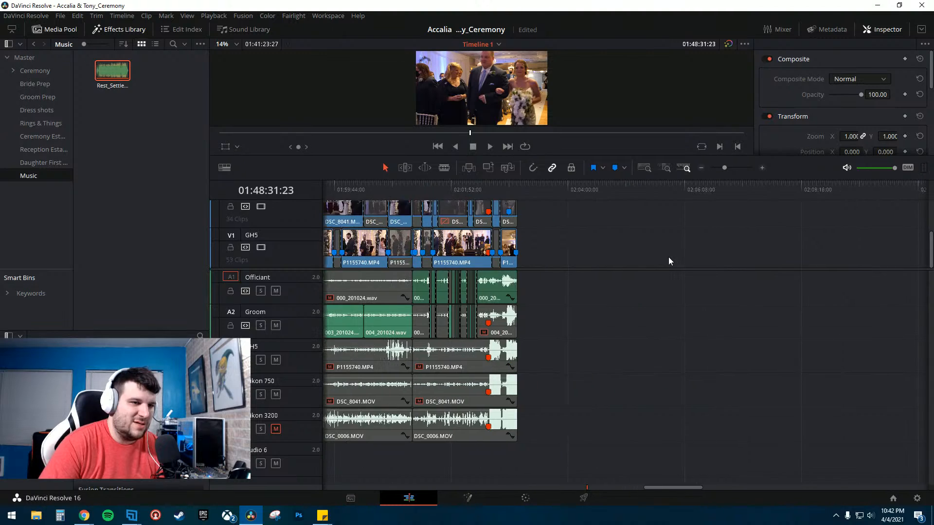
{"action": "scroll", "coordinate": [679, 241], "scroll_direction": "right", "scroll_amount": 3}
{"action": "left_click", "coordinate": [702, 167]}
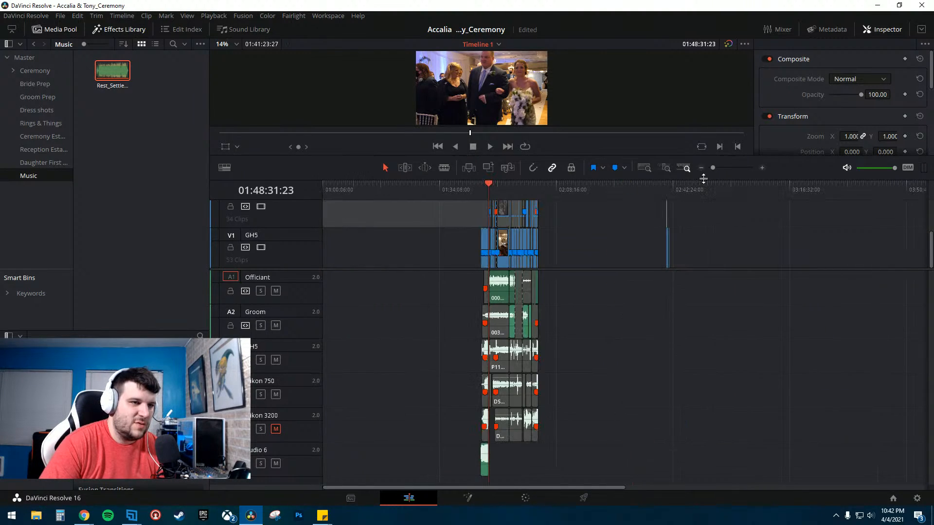
{"action": "mouse_move", "coordinate": [642, 253]}
{"action": "left_mouse_down"}
{"action": "mouse_move", "coordinate": [695, 217]}
{"action": "mouse_move", "coordinate": [450, 255]}
{"action": "mouse_move", "coordinate": [647, 250]}
{"action": "left_mouse_up"}
{"action": "left_click_drag", "start_coordinate": [717, 255], "coordinate": [656, 213]}
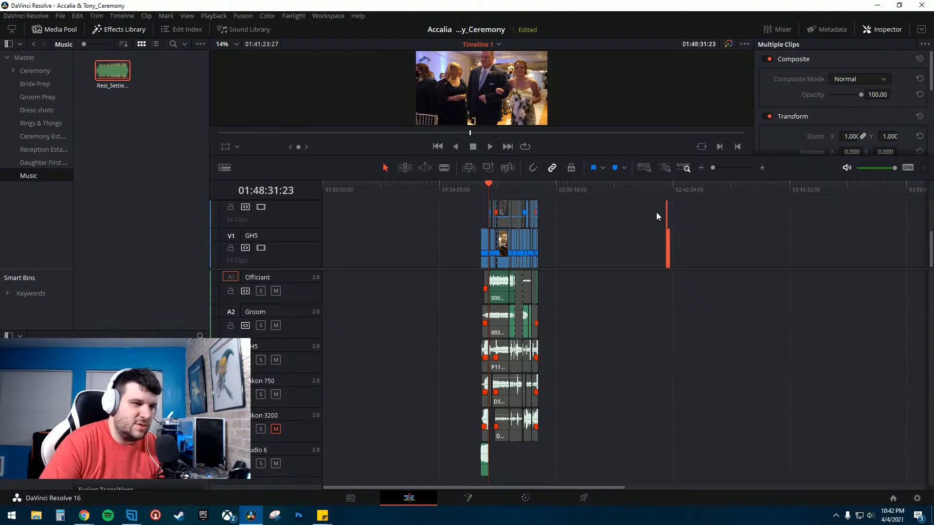
{"action": "left_click", "coordinate": [668, 189]}
{"action": "left_click", "coordinate": [762, 168]}
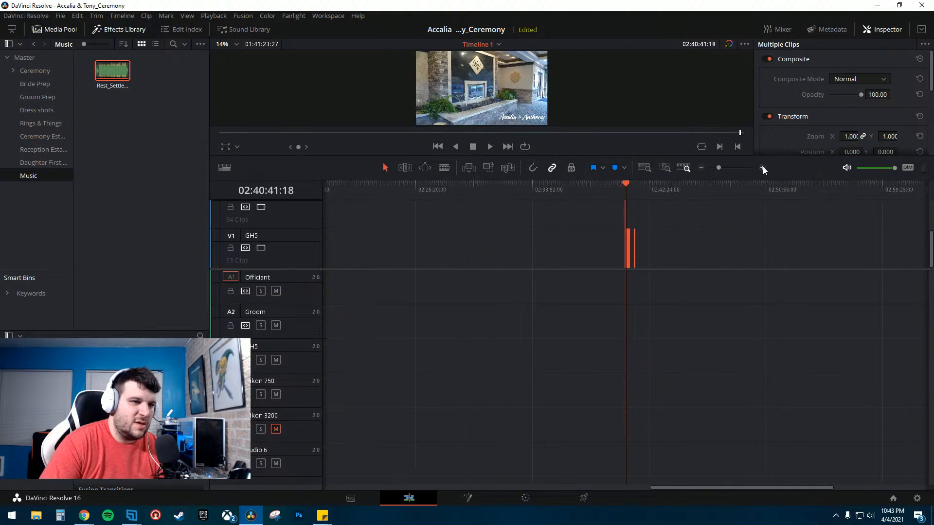
{"action": "left_click_drag", "start_coordinate": [628, 243], "coordinate": [824, 194]}
{"action": "left_click", "coordinate": [824, 193]}
{"action": "left_click", "coordinate": [761, 167]}
{"action": "left_click", "coordinate": [761, 167]}
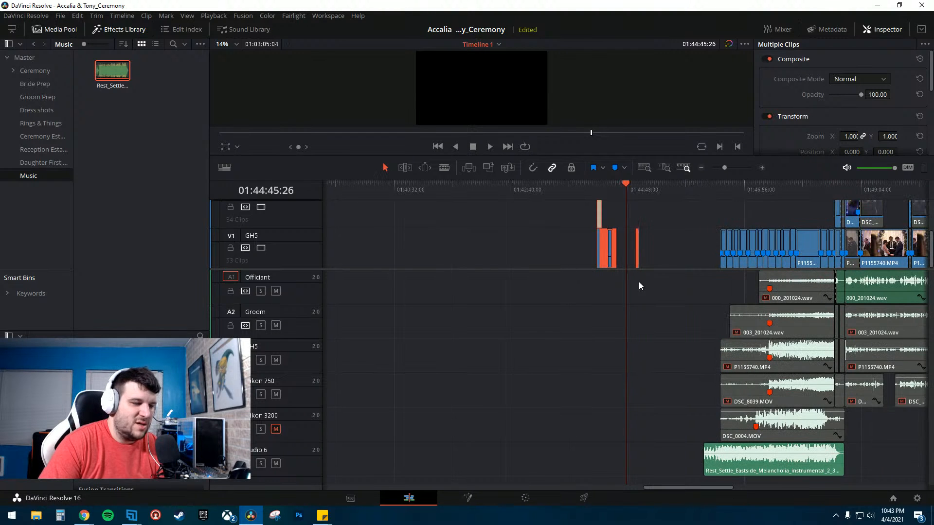
- Try sliding the music clip later under the ceremony footage, then undo the move
{"action": "scroll", "coordinate": [639, 296], "scroll_direction": "right", "scroll_amount": 3}
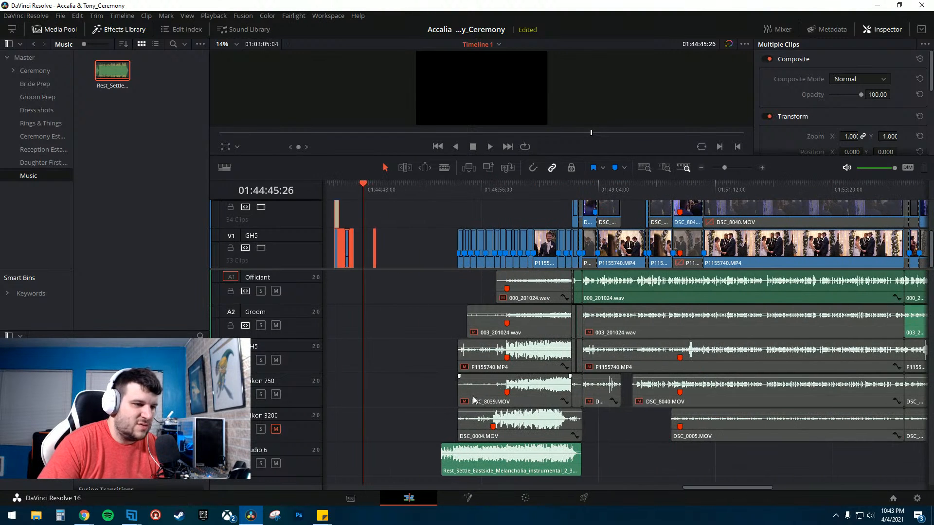
{"action": "left_click", "coordinate": [447, 188]}
{"action": "mouse_move", "coordinate": [447, 188]}
{"action": "left_mouse_down"}
{"action": "mouse_move", "coordinate": [431, 189]}
{"action": "mouse_move", "coordinate": [440, 185]}
{"action": "left_mouse_up"}
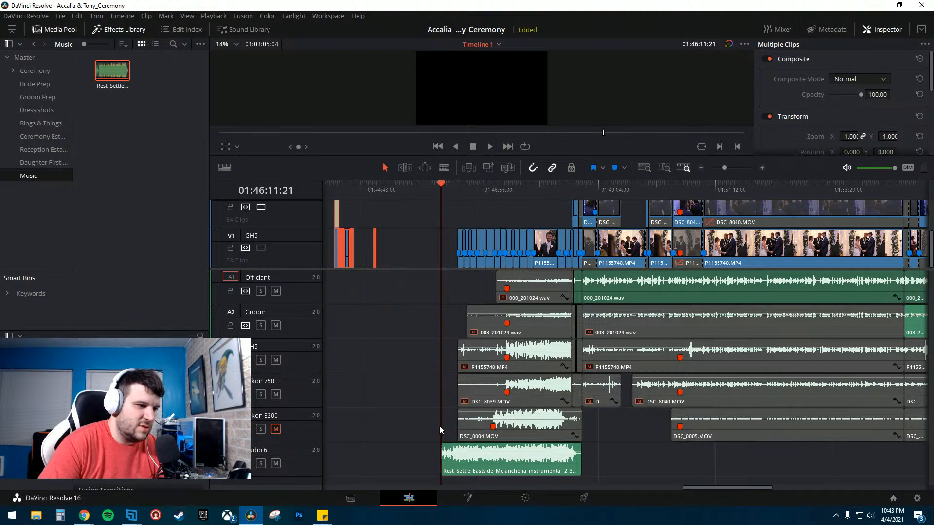
{"action": "left_click", "coordinate": [476, 469]}
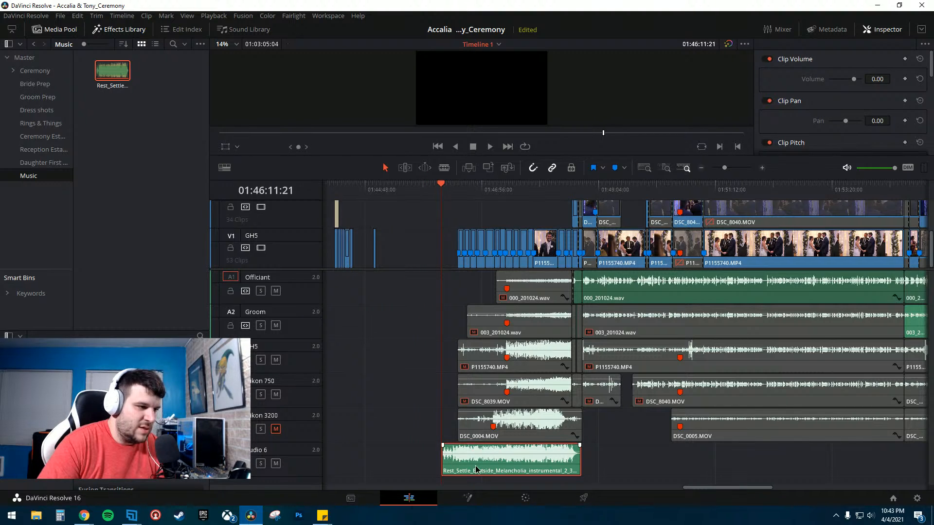
{"action": "mouse_move", "coordinate": [477, 469]}
{"action": "left_mouse_down"}
{"action": "mouse_move", "coordinate": [479, 326]}
{"action": "mouse_move", "coordinate": [491, 312]}
{"action": "mouse_move", "coordinate": [473, 462]}
{"action": "left_mouse_up"}
{"action": "left_click_drag", "start_coordinate": [527, 467], "coordinate": [653, 462]}
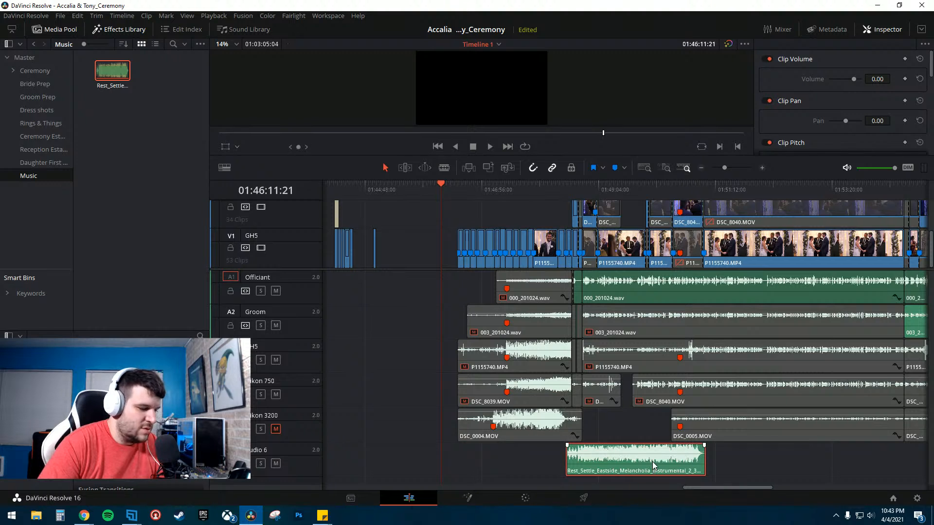
{"action": "key", "text": "ctrl+z"}
{"action": "key", "text": "ctrl+z"}
{"action": "key", "text": "ctrl+z"}
{"action": "left_click", "coordinate": [653, 462]}
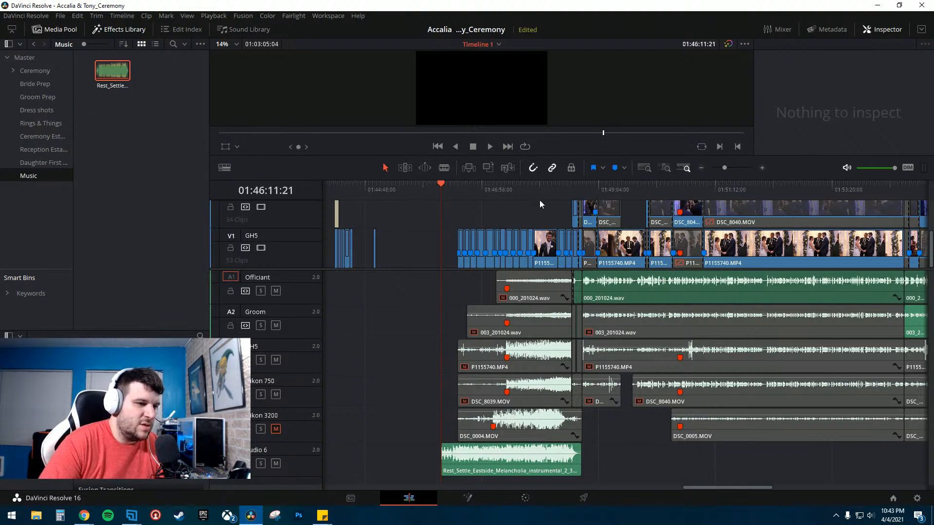
{"action": "key", "text": "ctrl+z"}
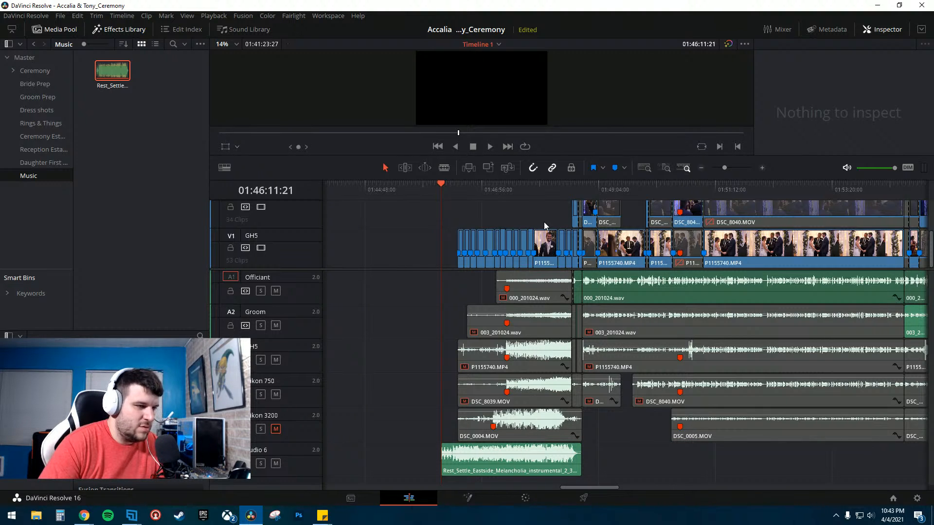
{"action": "key", "text": "ctrl+shift+z"}
- Select the intro clips and move them onto the upper video track, right before the ceremony clips
{"action": "left_click", "coordinate": [396, 224]}
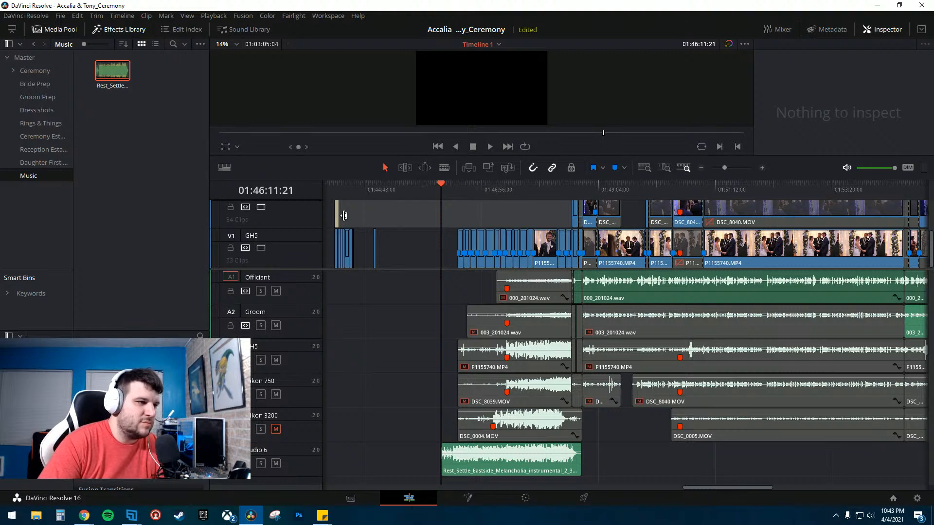
{"action": "left_click_drag", "start_coordinate": [388, 209], "coordinate": [333, 265]}
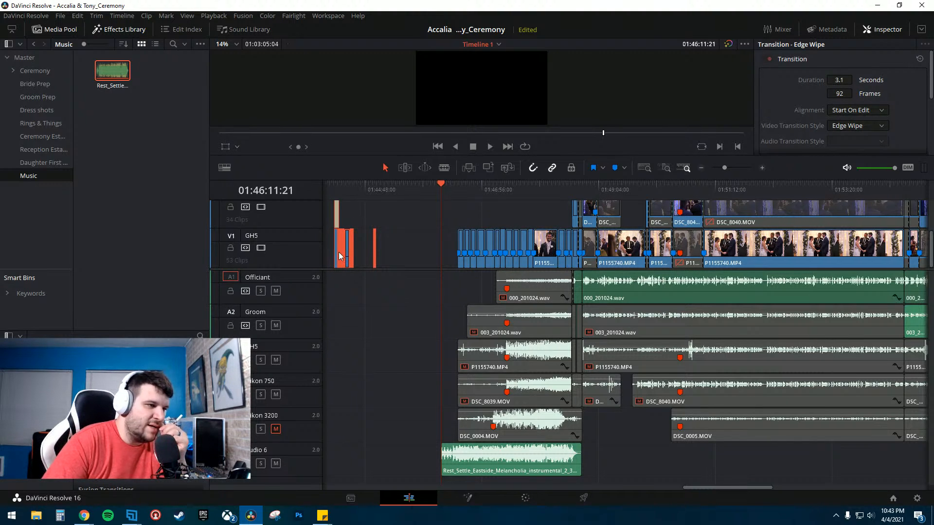
{"action": "left_click_drag", "start_coordinate": [340, 257], "coordinate": [449, 223]}
{"action": "left_click", "coordinate": [473, 187]}
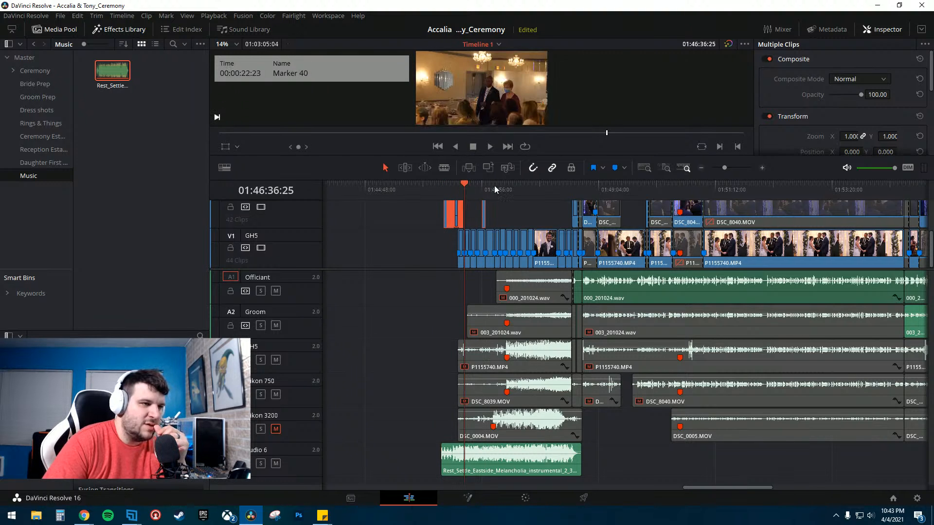
{"action": "left_click", "coordinate": [762, 167]}
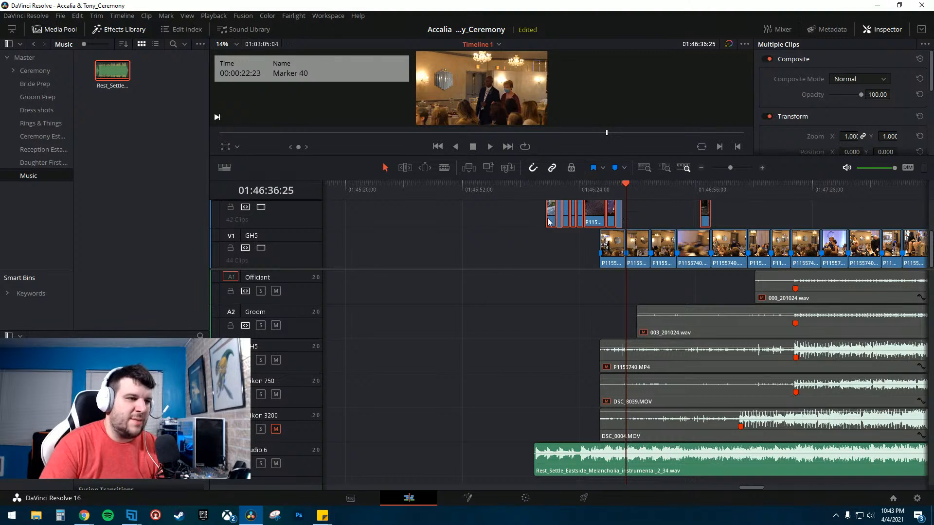
{"action": "left_click", "coordinate": [526, 188]}
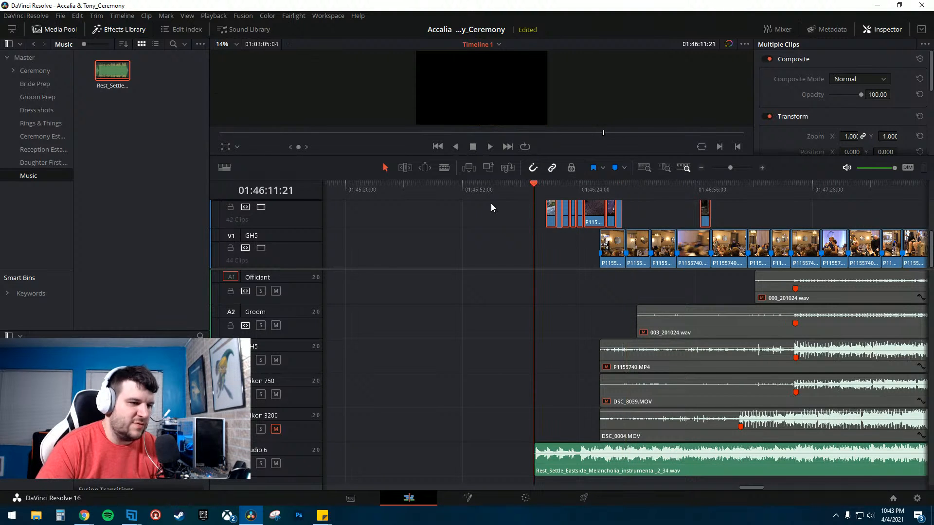
{"action": "left_click", "coordinate": [759, 167]}
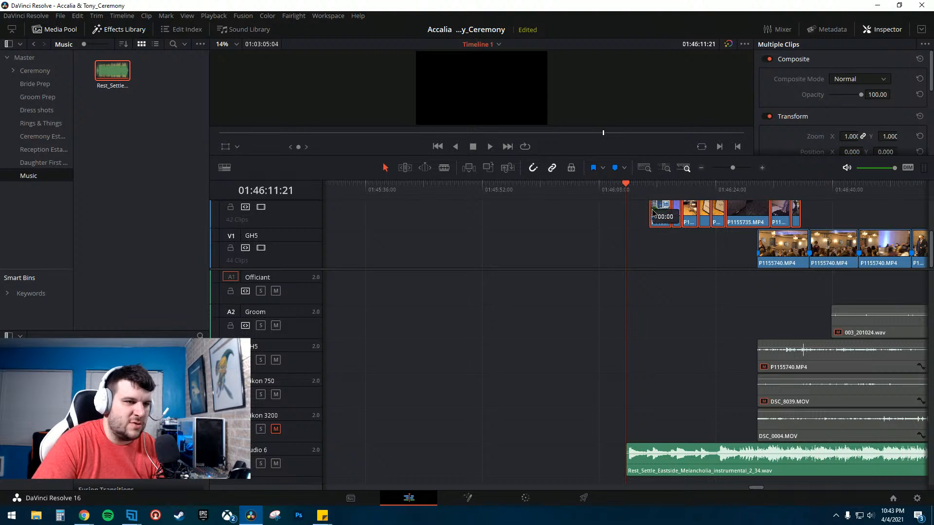
- Move the intro clips slightly earlier on the upper video track, just ahead of the ceremony footage
{"action": "left_click_drag", "start_coordinate": [652, 212], "coordinate": [606, 214]}
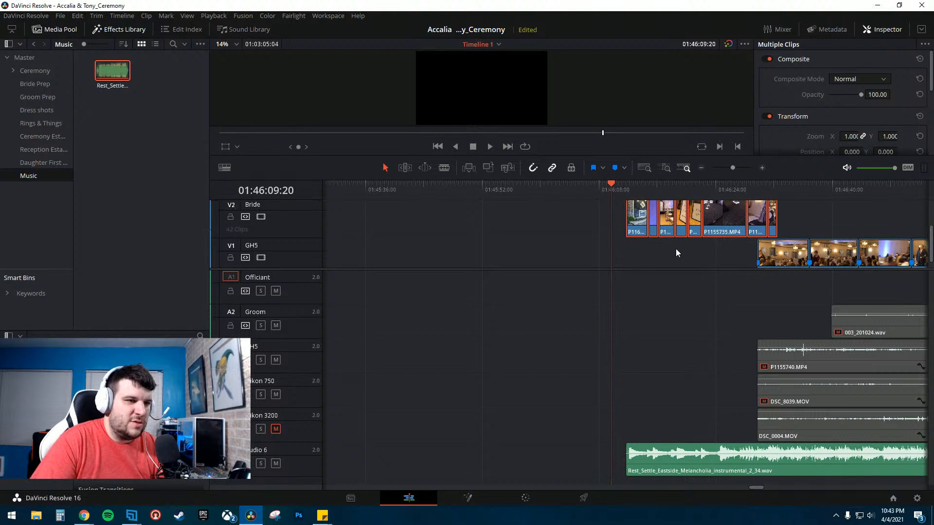
{"action": "scroll", "coordinate": [675, 249], "scroll_direction": "up", "scroll_amount": 2}
{"action": "left_click", "coordinate": [762, 168]}
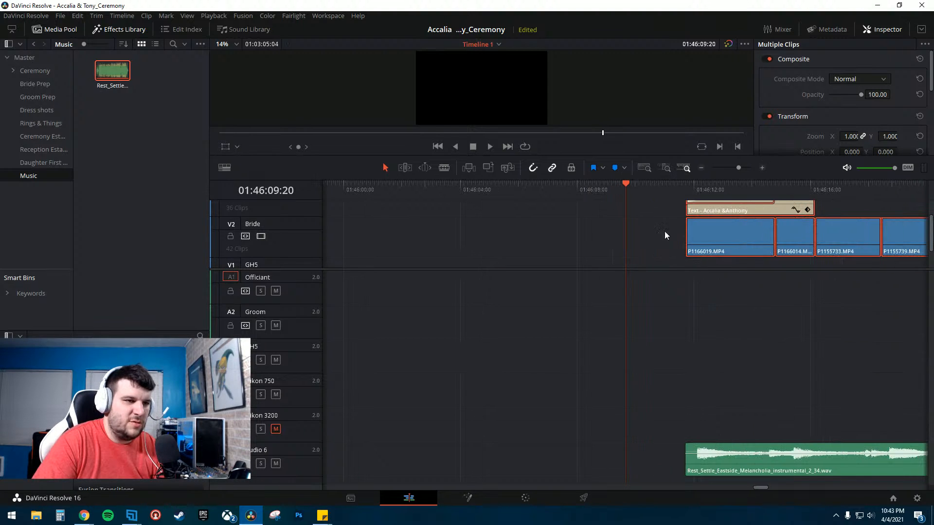
{"action": "left_click", "coordinate": [568, 188]}
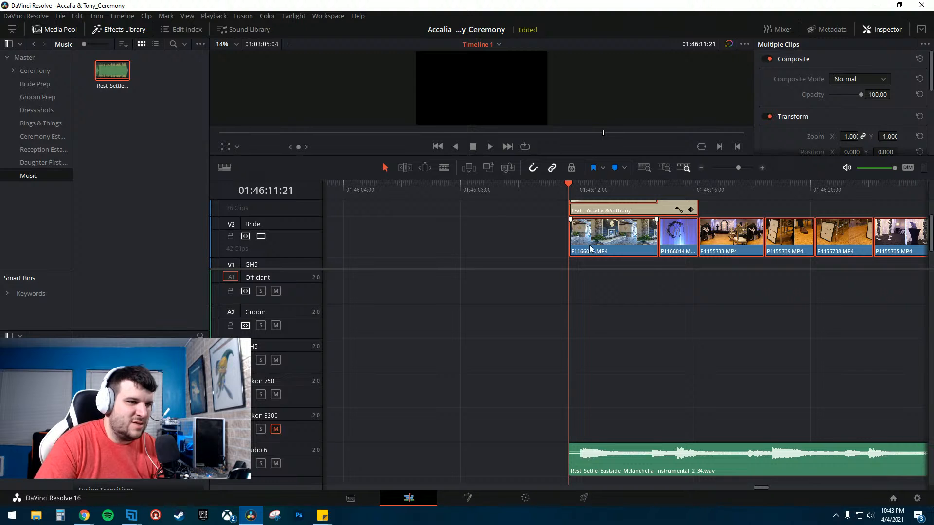
{"action": "left_click", "coordinate": [742, 192]}
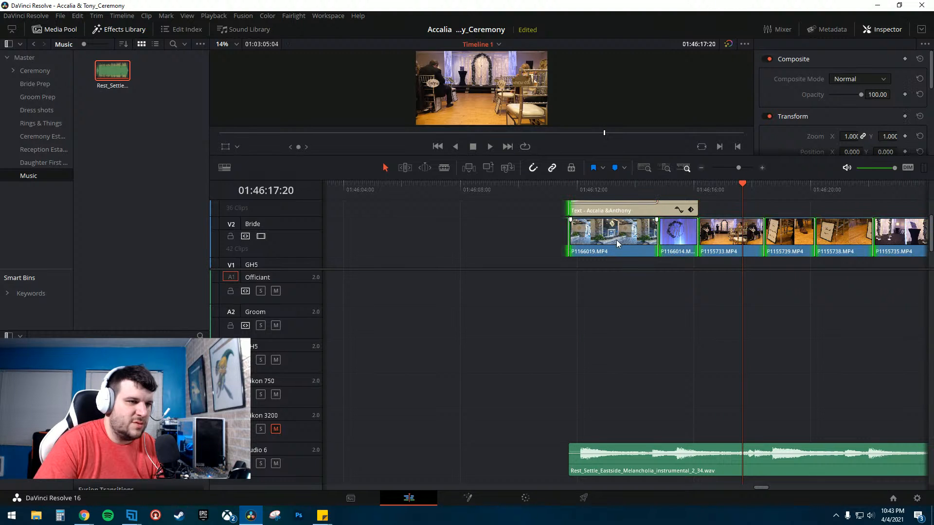
- Select the first intro clip, enlarge the viewer, and play the opening of the intro to preview it
{"action": "right_click", "coordinate": [594, 241]}
{"action": "left_click", "coordinate": [549, 236]}
{"action": "left_click", "coordinate": [594, 237]}
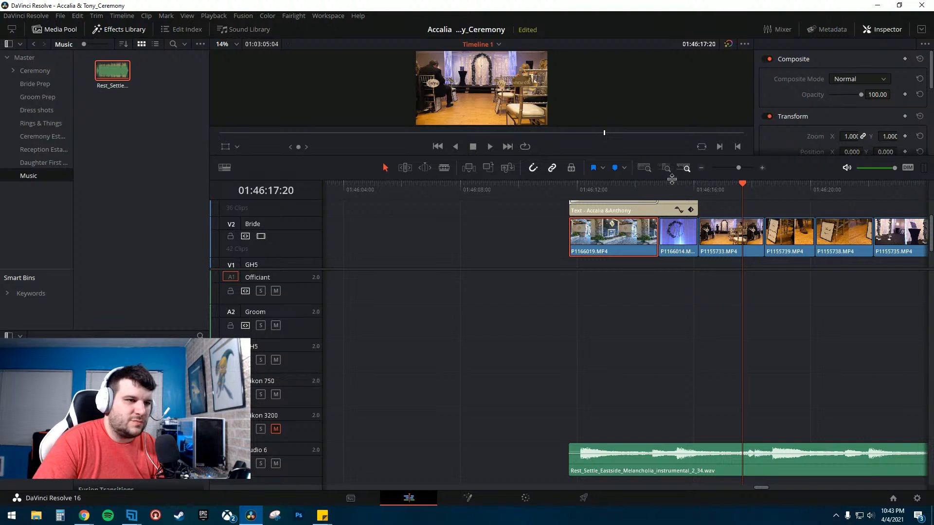
{"action": "left_click_drag", "start_coordinate": [671, 179], "coordinate": [531, 451]}
{"action": "left_click", "coordinate": [572, 346]}
{"action": "key", "text": "space"}
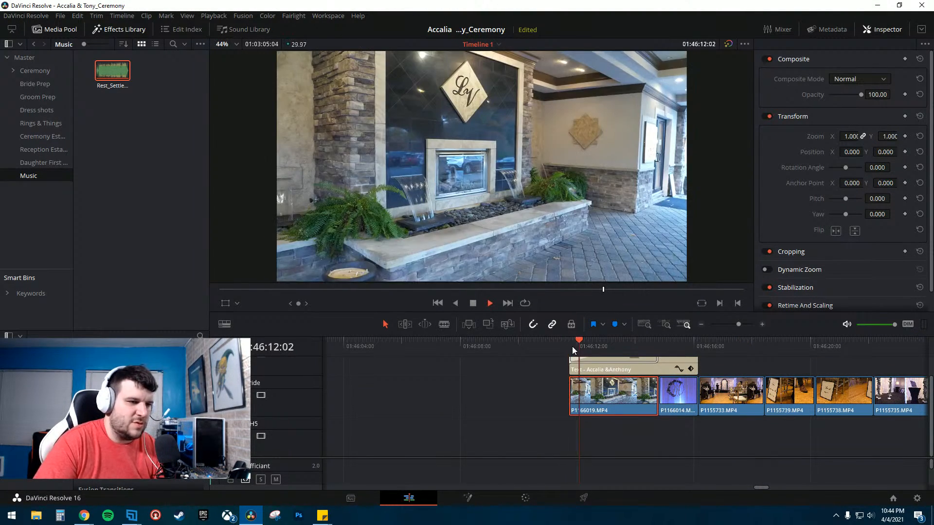
{"action": "key", "text": "space"}
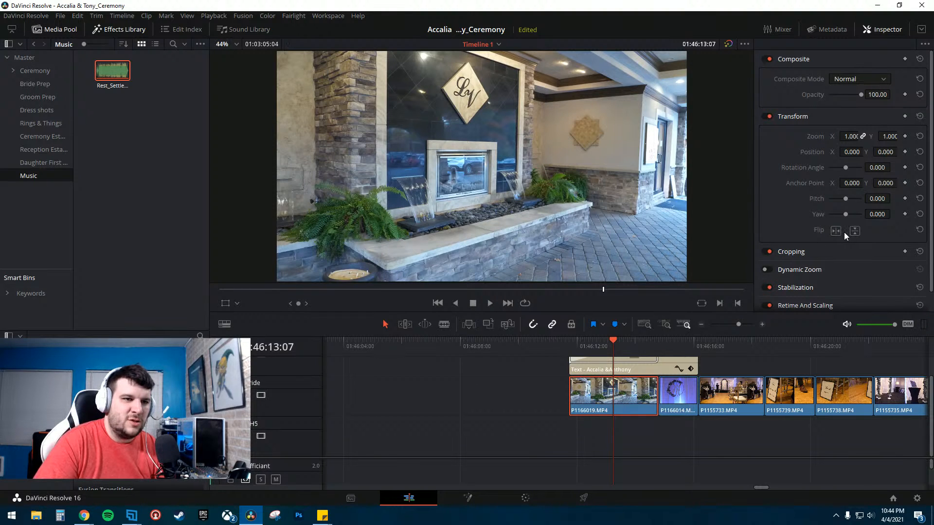
- Keyframe the first intro clip's opacity to fade in from 0 at its start, easing the curve between keyframes
{"action": "left_click", "coordinate": [762, 324]}
{"action": "left_click", "coordinate": [528, 346]}
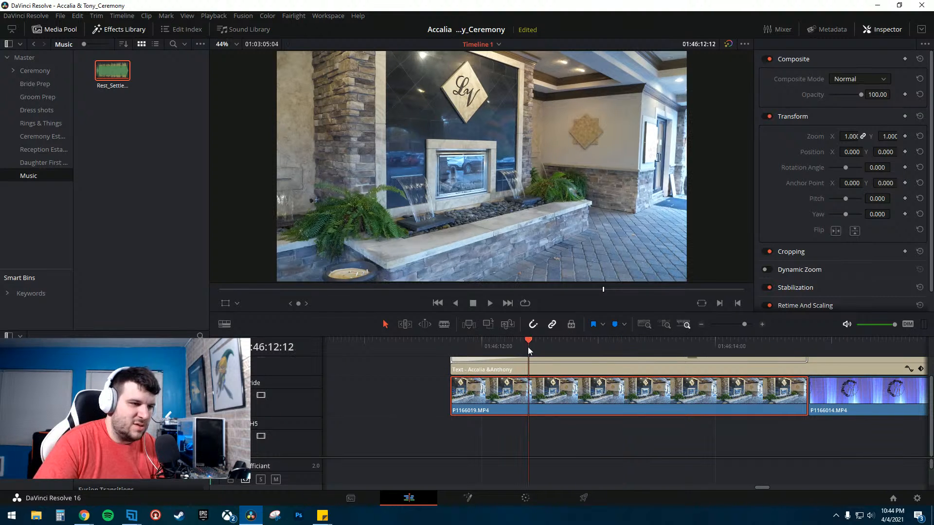
{"action": "left_click", "coordinate": [904, 94]}
{"action": "left_click", "coordinate": [463, 341]}
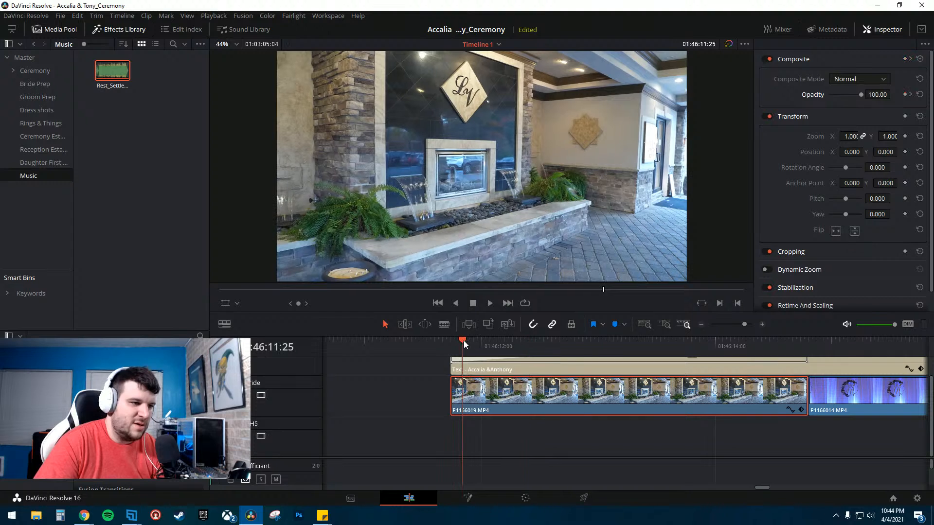
{"action": "left_click", "coordinate": [789, 410]}
{"action": "scroll", "coordinate": [460, 427], "scroll_direction": "down", "scroll_amount": 1}
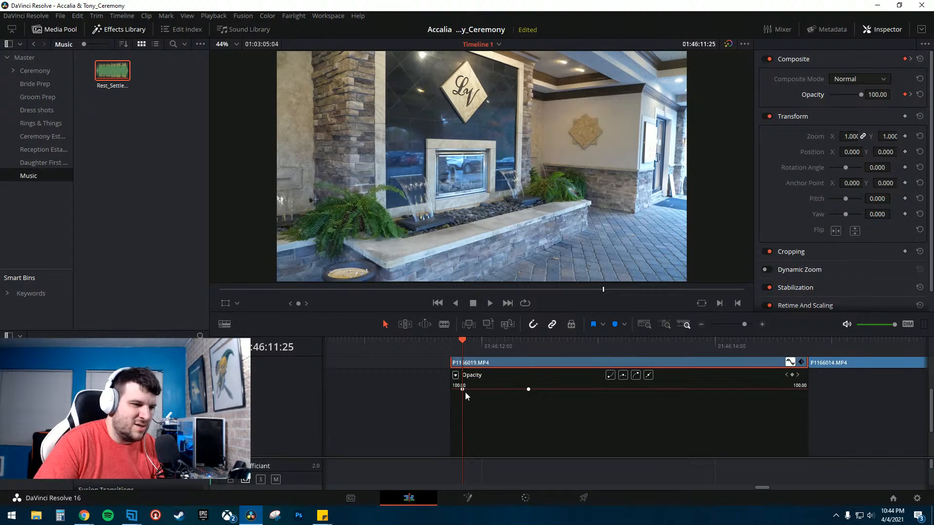
{"action": "left_click_drag", "start_coordinate": [463, 389], "coordinate": [455, 439]}
{"action": "scroll", "coordinate": [478, 440], "scroll_direction": "down", "scroll_amount": 1}
{"action": "left_click", "coordinate": [439, 341]}
{"action": "scroll", "coordinate": [475, 413], "scroll_direction": "up", "scroll_amount": 2}
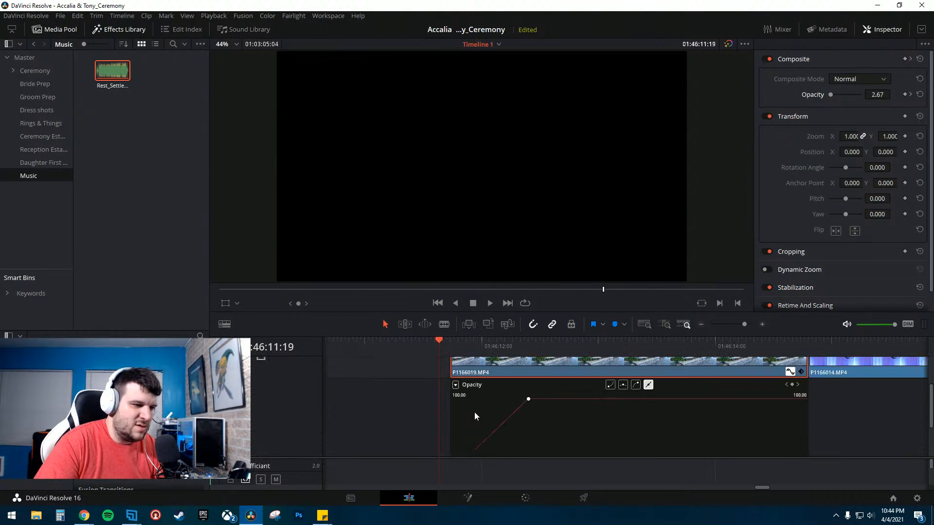
{"action": "left_click", "coordinate": [609, 386]}
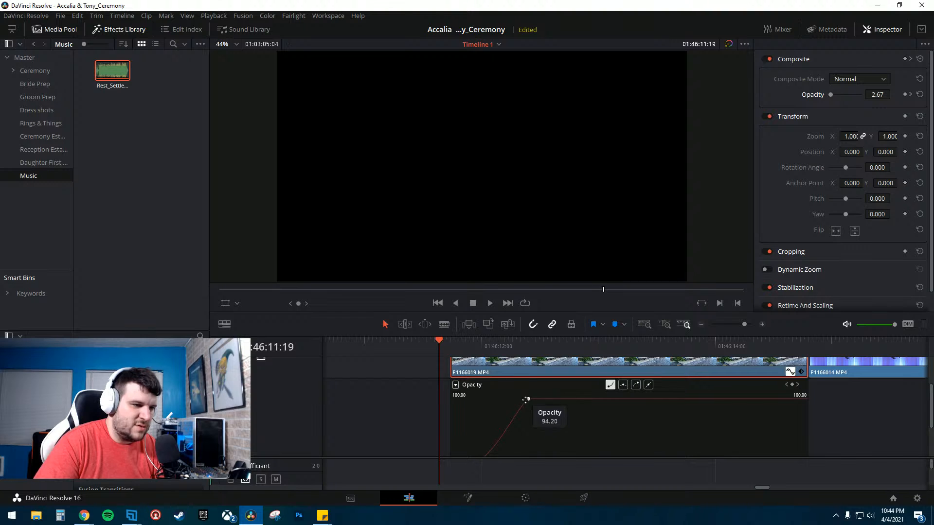
{"action": "left_click", "coordinate": [634, 385]}
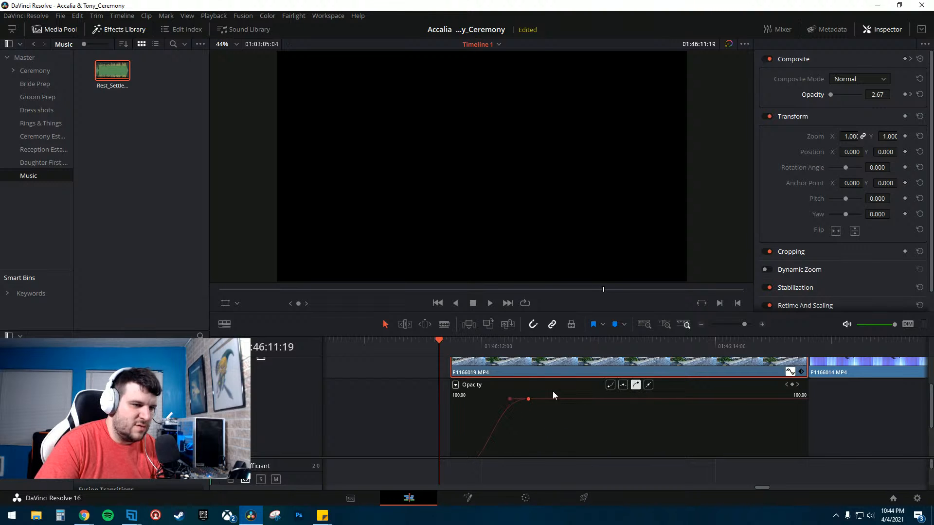
- Play the intro fade-in to preview it and close the opacity keyframe curve
{"action": "left_click", "coordinate": [414, 347]}
{"action": "key", "text": "space"}
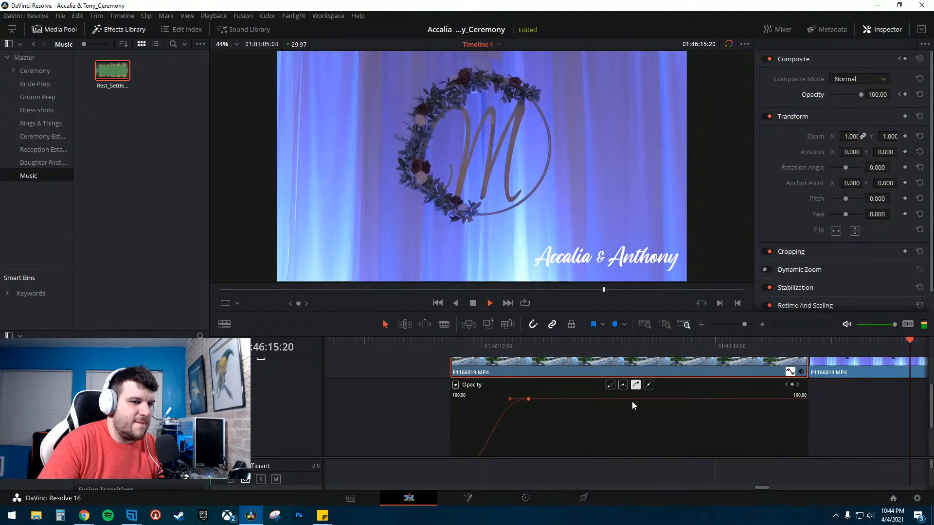
{"action": "key", "text": "space"}
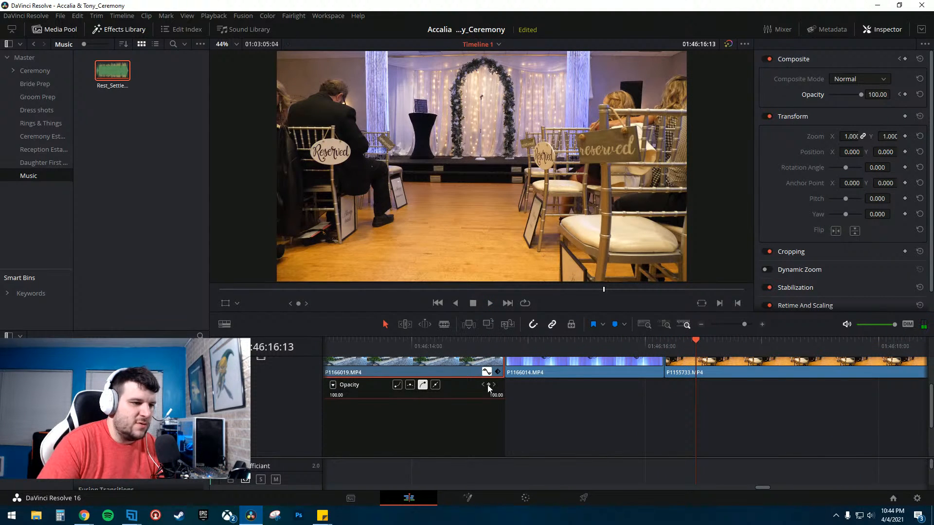
{"action": "left_click", "coordinate": [485, 372]}
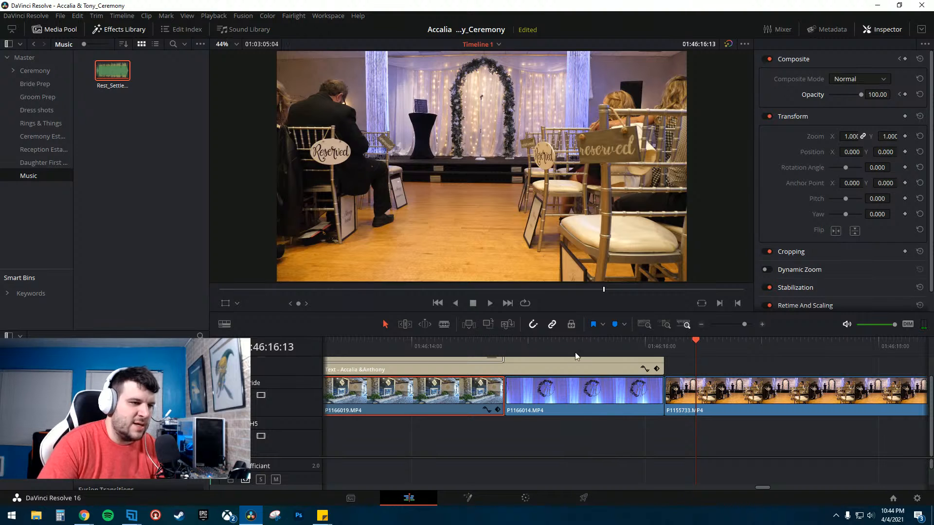
- Shrink the viewer back and replay the start of the intro sequence to review it
{"action": "left_click_drag", "start_coordinate": [572, 315], "coordinate": [559, 244]}
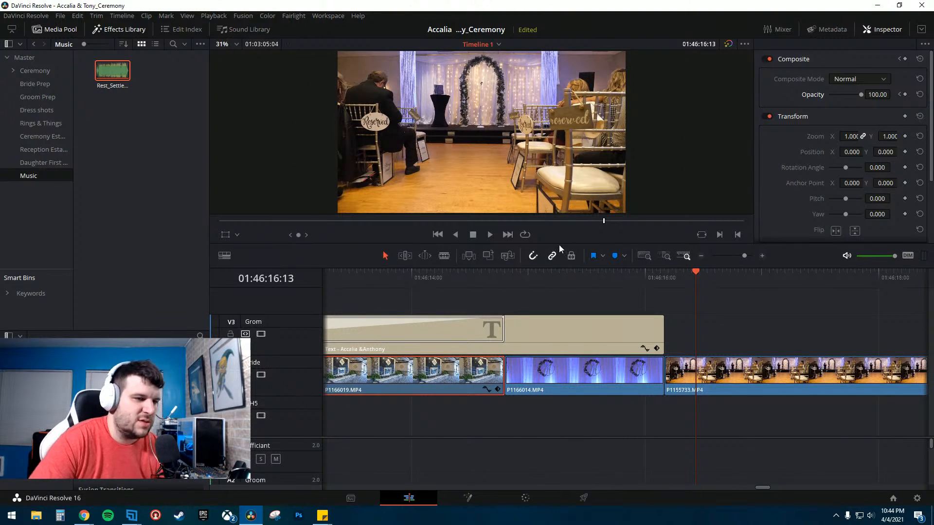
{"action": "left_click", "coordinate": [701, 256]}
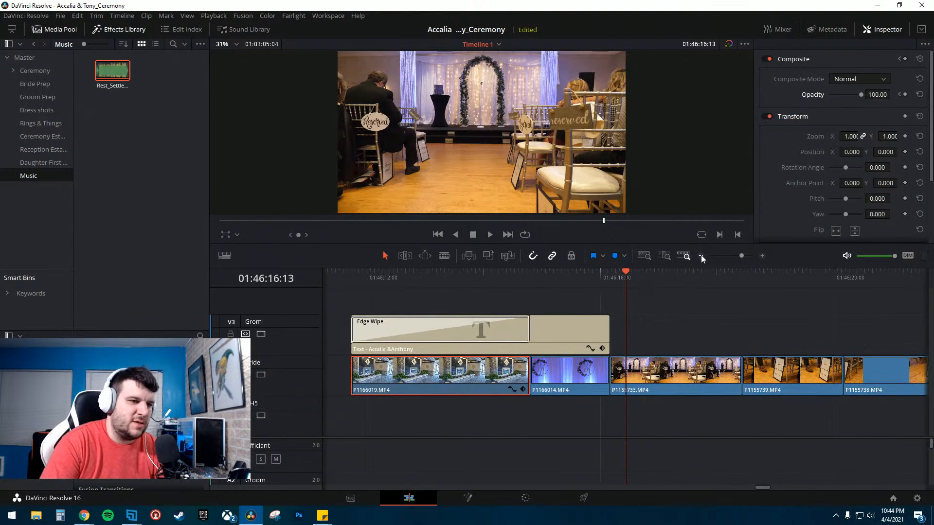
{"action": "left_click", "coordinate": [701, 256]}
{"action": "left_click", "coordinate": [544, 281]}
{"action": "key", "text": "space"}
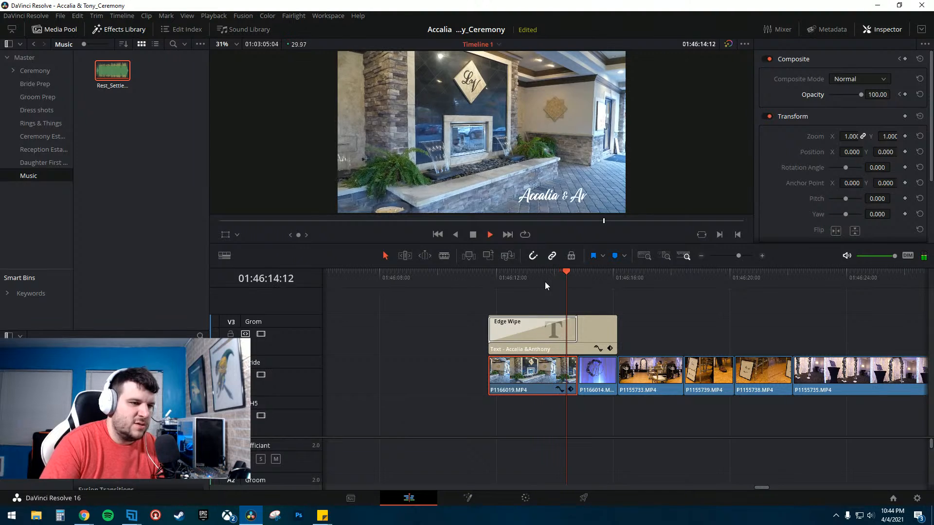
{"action": "key", "text": "space"}
{"action": "left_click_drag", "start_coordinate": [605, 273], "coordinate": [606, 272]}
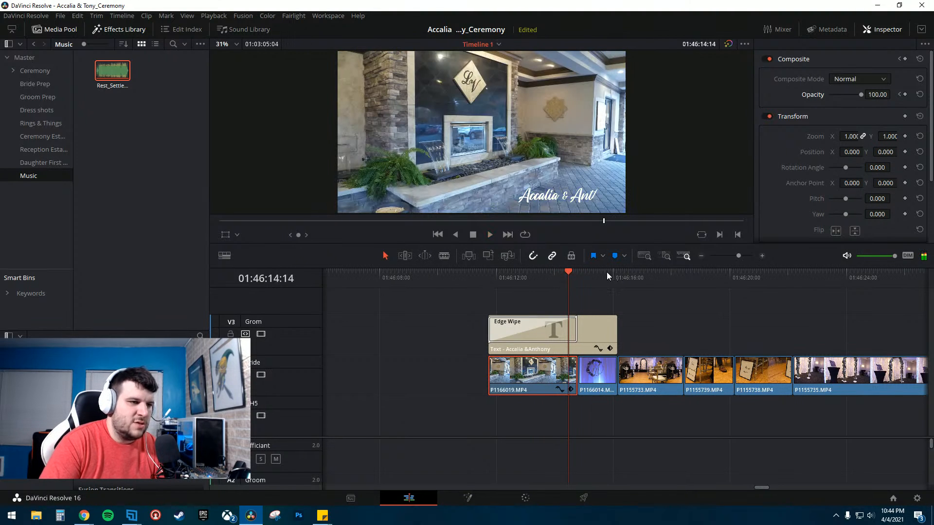
- Delete the 000_201024.wav audio clip on the Officiant track that sits under the intro footage
{"action": "left_click", "coordinate": [763, 256]}
{"action": "left_click_drag", "start_coordinate": [593, 442], "coordinate": [585, 369]}
{"action": "left_click", "coordinate": [700, 257]}
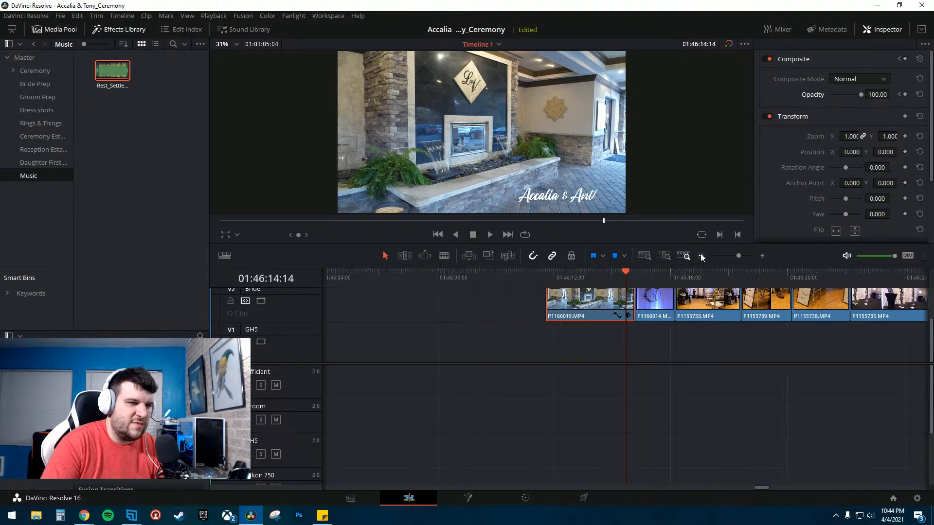
{"action": "left_click", "coordinate": [701, 257]}
{"action": "left_click", "coordinate": [701, 257]}
{"action": "left_click", "coordinate": [701, 256]}
{"action": "scroll", "coordinate": [605, 459], "scroll_direction": "down", "scroll_amount": 3}
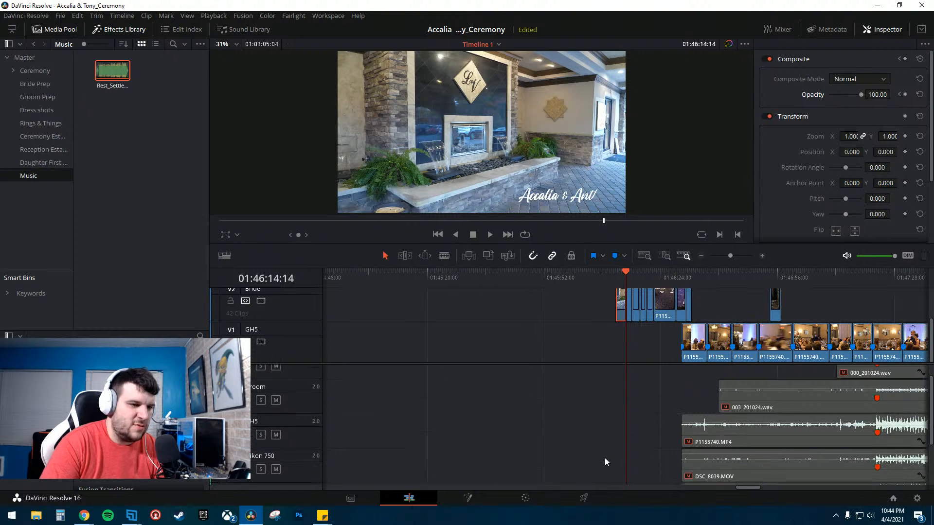
{"action": "scroll", "coordinate": [640, 443], "scroll_direction": "up", "scroll_amount": 3}
{"action": "scroll", "coordinate": [736, 436], "scroll_direction": "right", "scroll_amount": 3}
{"action": "scroll", "coordinate": [677, 430], "scroll_direction": "right", "scroll_amount": 5}
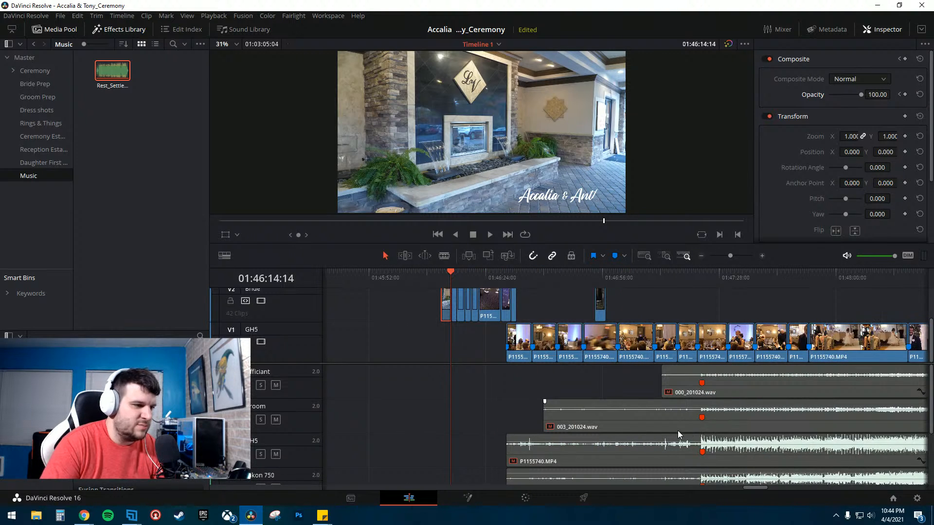
{"action": "left_click", "coordinate": [538, 382]}
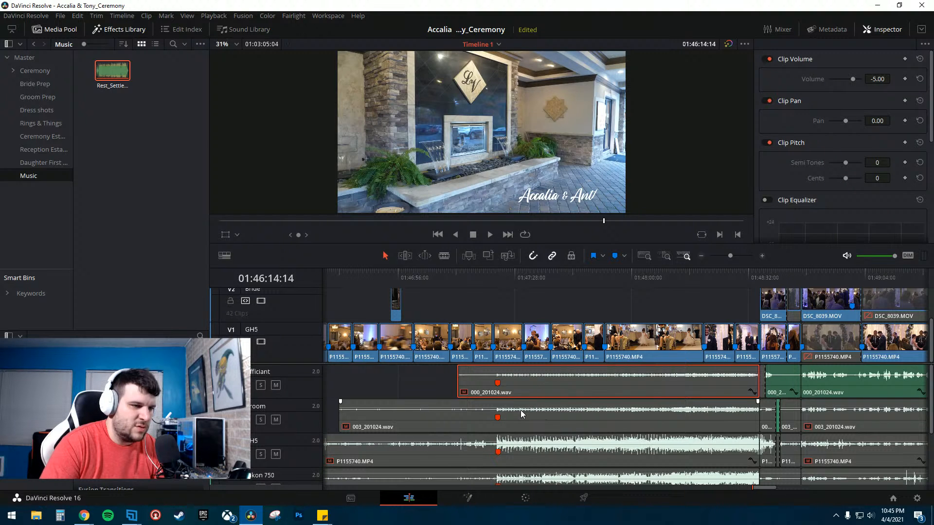
{"action": "key", "text": "Delete"}
- Review where the music clip sits relative to the intro and ceremony clips
{"action": "scroll", "coordinate": [471, 398], "scroll_direction": "left", "scroll_amount": 3}
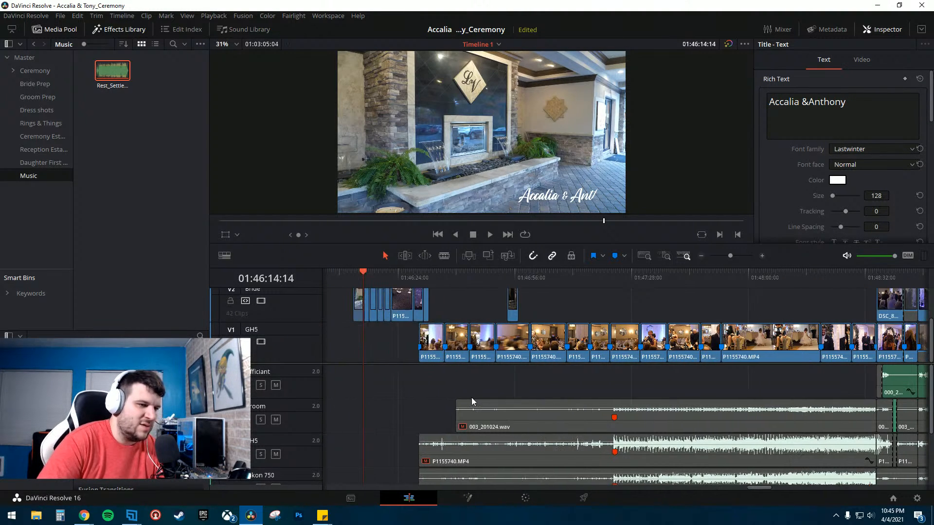
{"action": "scroll", "coordinate": [470, 394], "scroll_direction": "left", "scroll_amount": 4}
{"action": "scroll", "coordinate": [466, 389], "scroll_direction": "down", "scroll_amount": 3}
{"action": "left_click", "coordinate": [580, 461]}
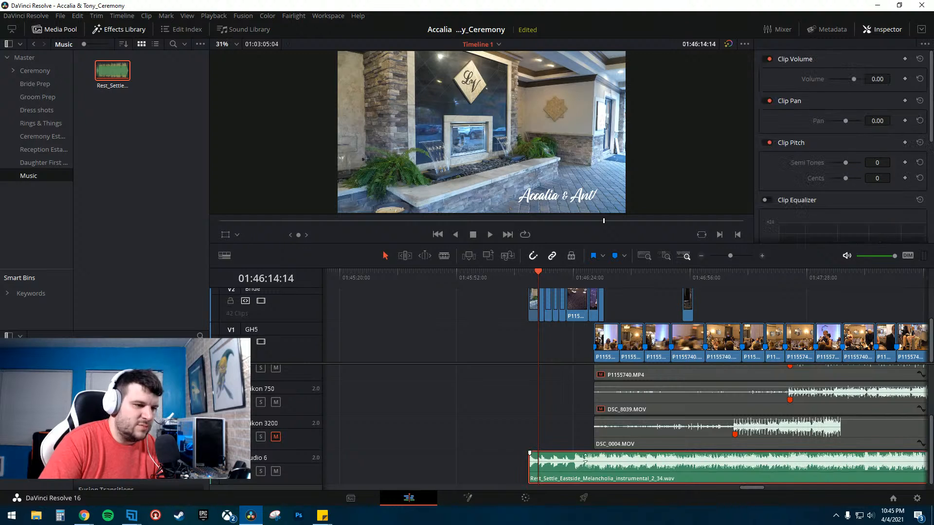
{"action": "scroll", "coordinate": [751, 461], "scroll_direction": "up", "scroll_amount": 1}
{"action": "left_click_drag", "start_coordinate": [547, 275], "coordinate": [524, 276]}
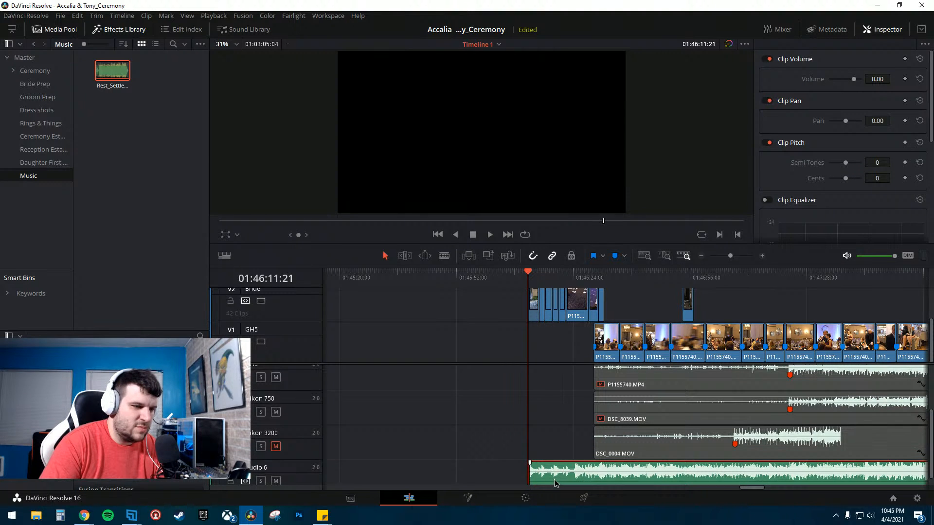
{"action": "left_click", "coordinate": [701, 257]}
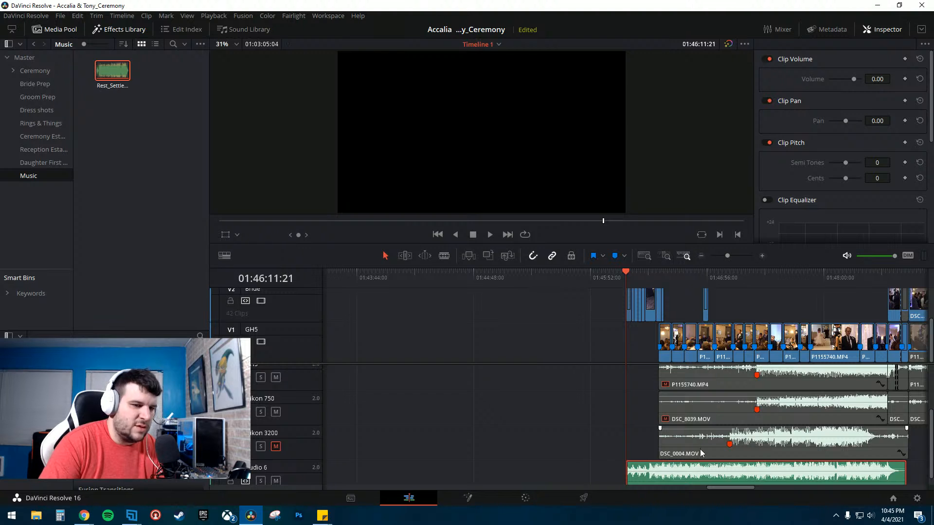
{"action": "scroll", "coordinate": [792, 437], "scroll_direction": "right", "scroll_amount": 4}
{"action": "scroll", "coordinate": [589, 385], "scroll_direction": "up", "scroll_amount": 3}
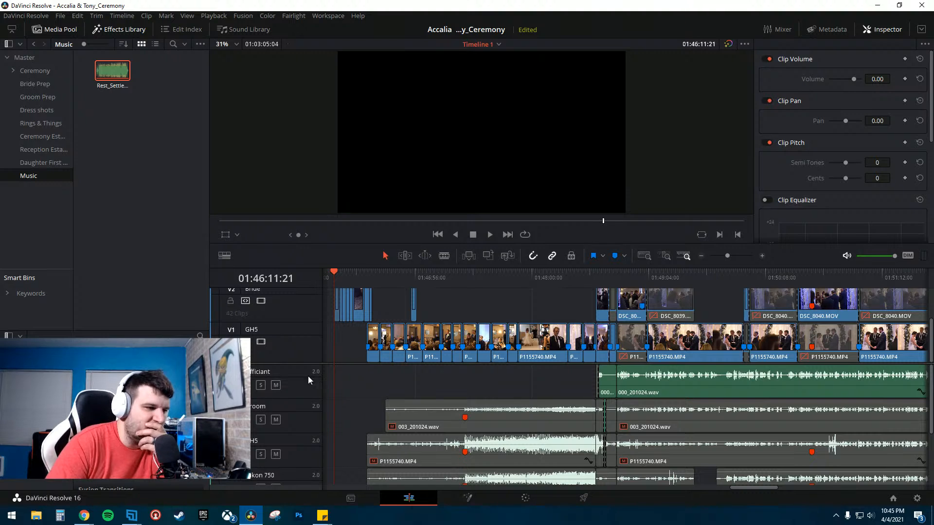
- Add a new stereo audio track to the timeline below the existing audio tracks
{"action": "left_click", "coordinate": [291, 371]}
{"action": "left_click", "coordinate": [503, 378]}
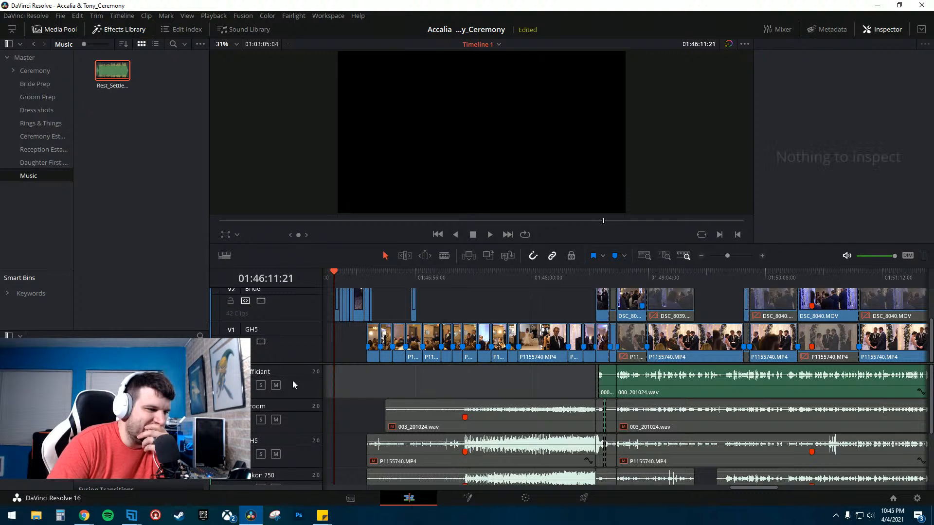
{"action": "right_click", "coordinate": [287, 371]}
{"action": "mouse_move", "coordinate": [311, 380]}
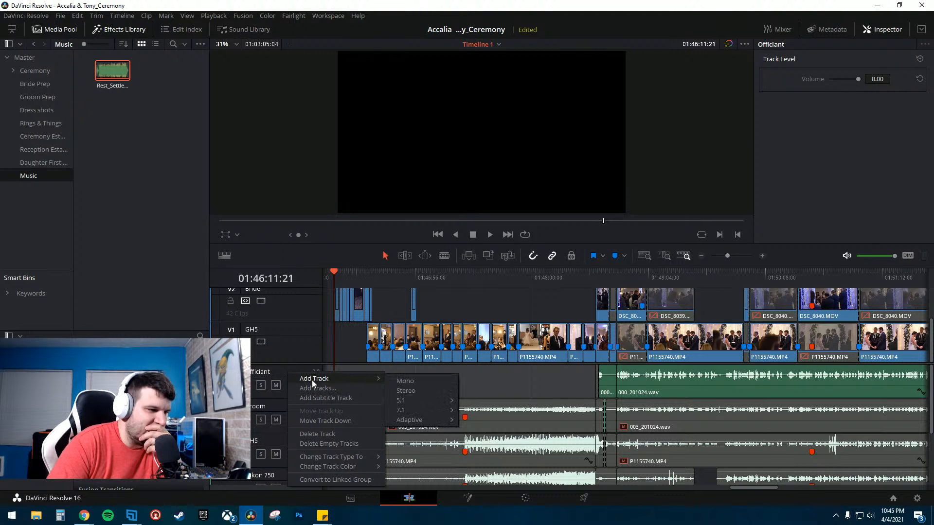
{"action": "left_click", "coordinate": [428, 393]}
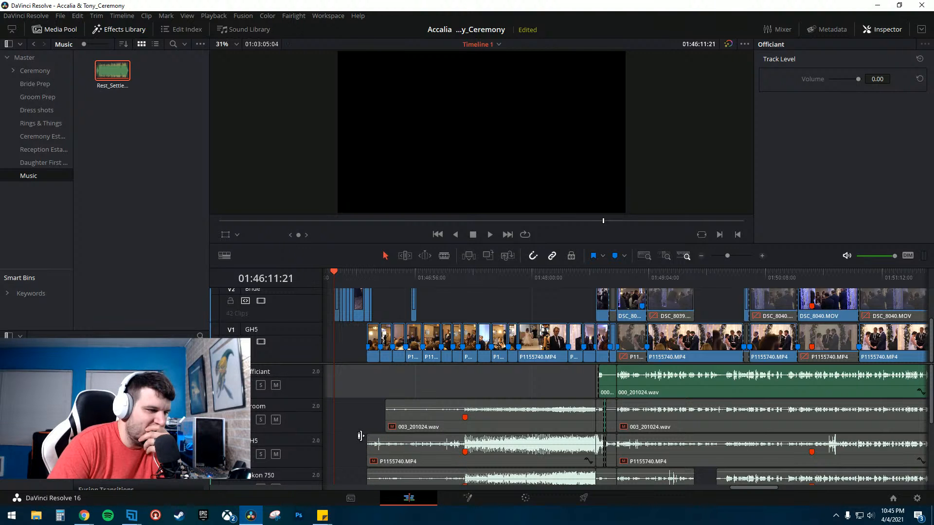
{"action": "scroll", "coordinate": [360, 440], "scroll_direction": "down", "scroll_amount": 4}
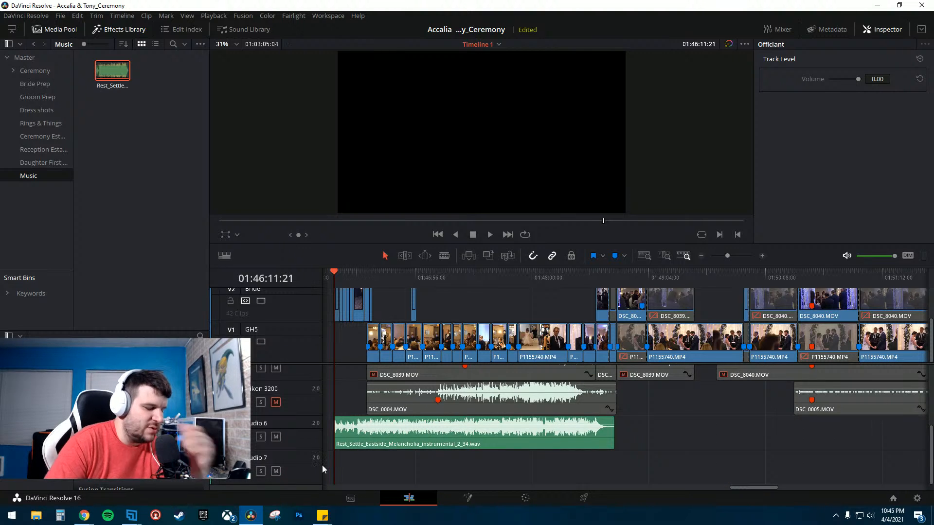
{"action": "scroll", "coordinate": [322, 470], "scroll_direction": "up", "scroll_amount": 1}
{"action": "scroll", "coordinate": [379, 452], "scroll_direction": "up", "scroll_amount": 3}
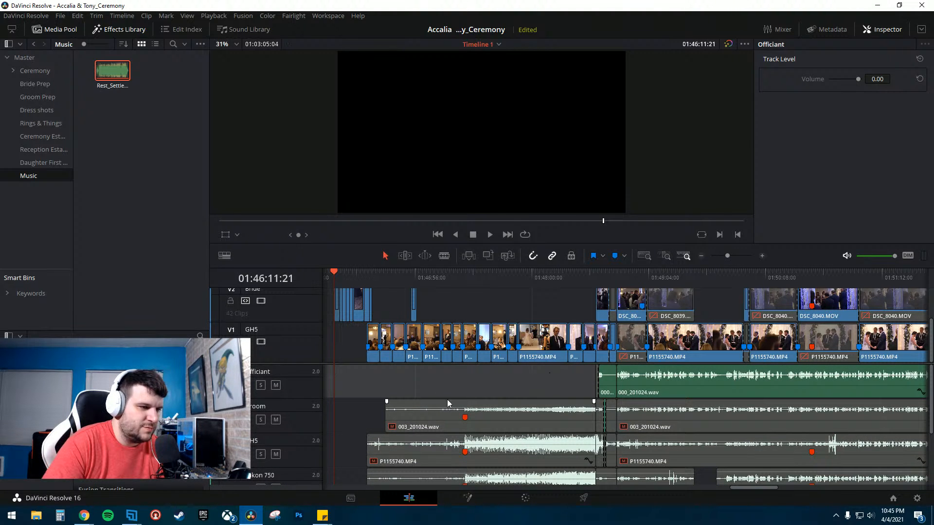
{"action": "scroll", "coordinate": [362, 428], "scroll_direction": "down", "scroll_amount": 3}
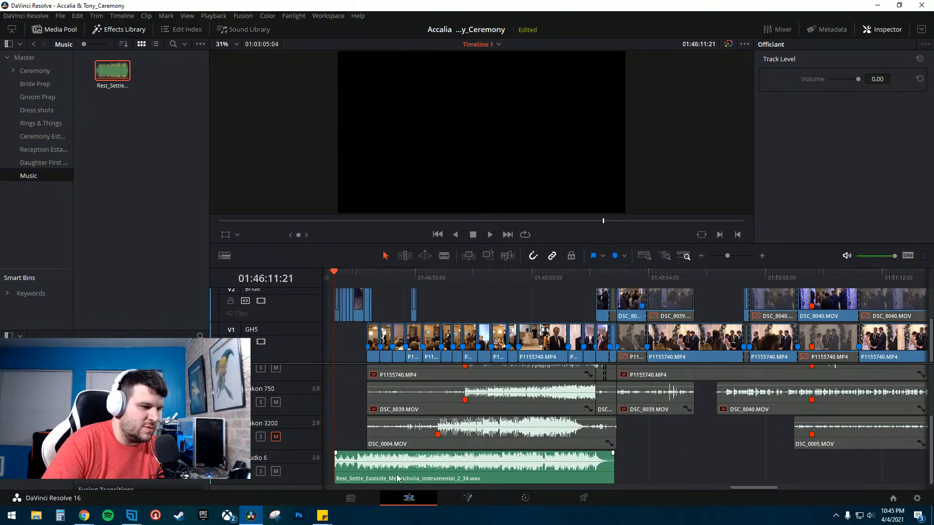
- Shorten the end of the Rest_Settle music clip and move it up onto the Officiant audio track under the intro
{"action": "left_click_drag", "start_coordinate": [614, 469], "coordinate": [548, 470]}
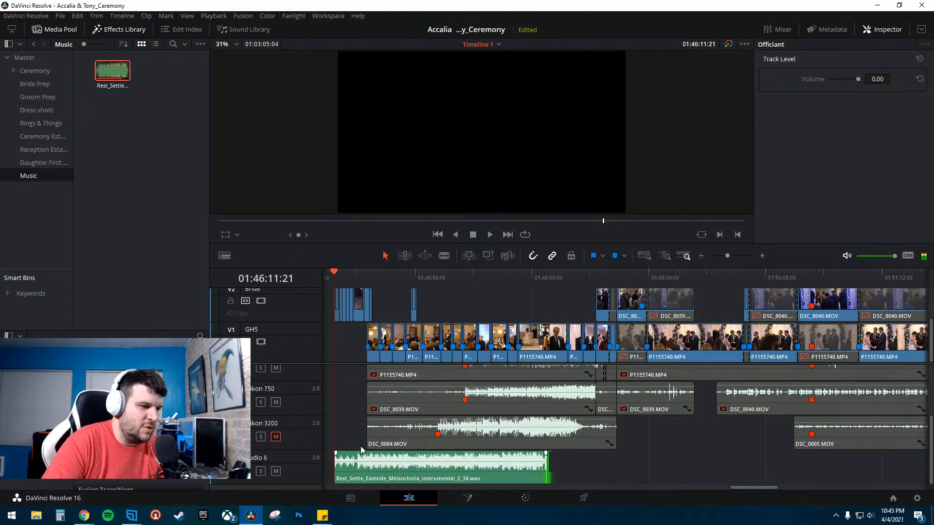
{"action": "left_click_drag", "start_coordinate": [347, 453], "coordinate": [345, 382]}
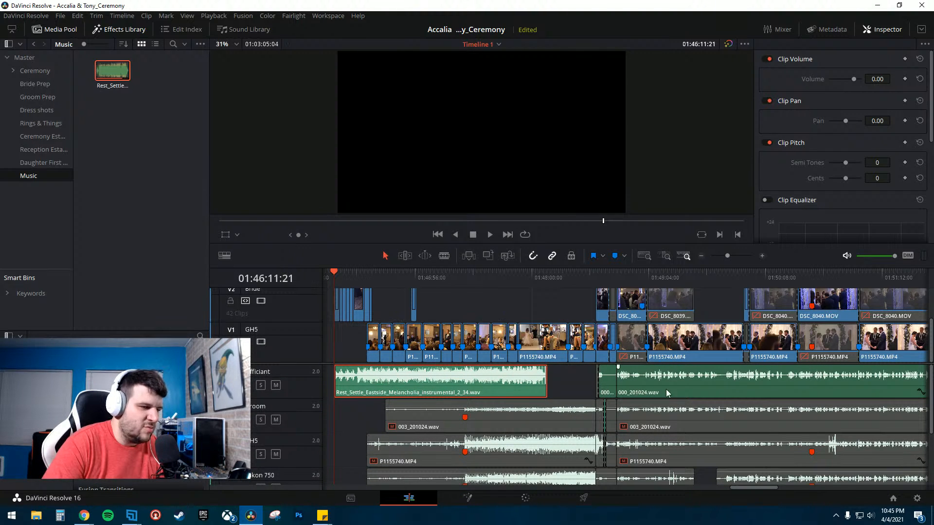
{"action": "key", "text": "Right"}
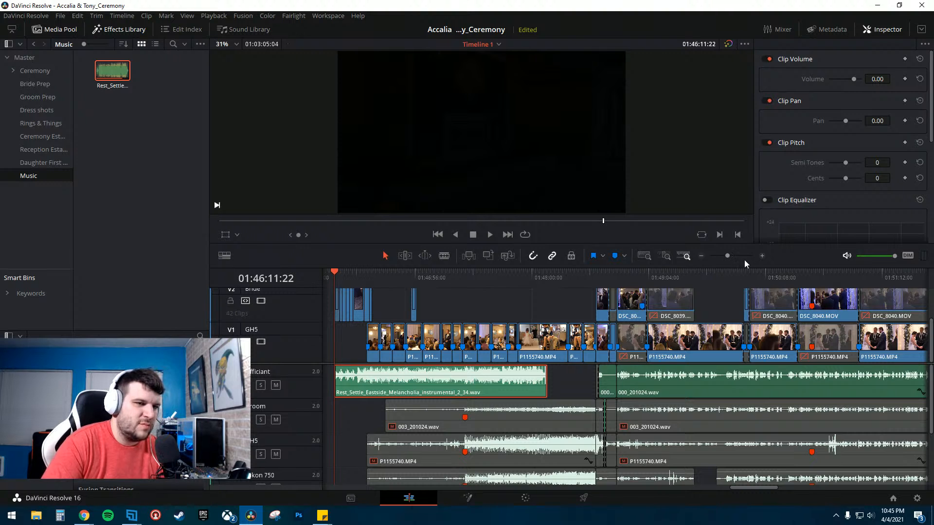
- Zoom into the start of the timeline and play through the intro title section to review it
{"action": "left_click", "coordinate": [761, 256]}
{"action": "left_click", "coordinate": [761, 255]}
{"action": "key", "text": "space"}
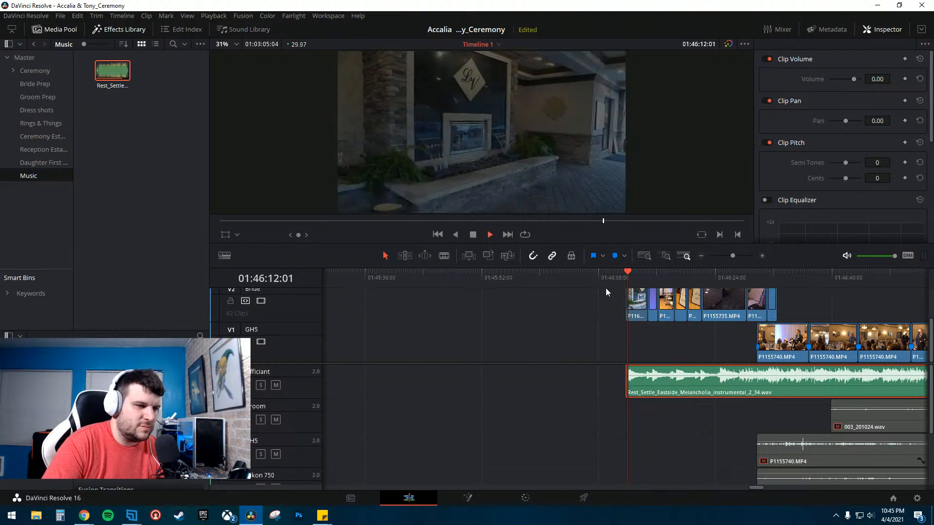
{"action": "scroll", "coordinate": [622, 331], "scroll_direction": "right", "scroll_amount": 4}
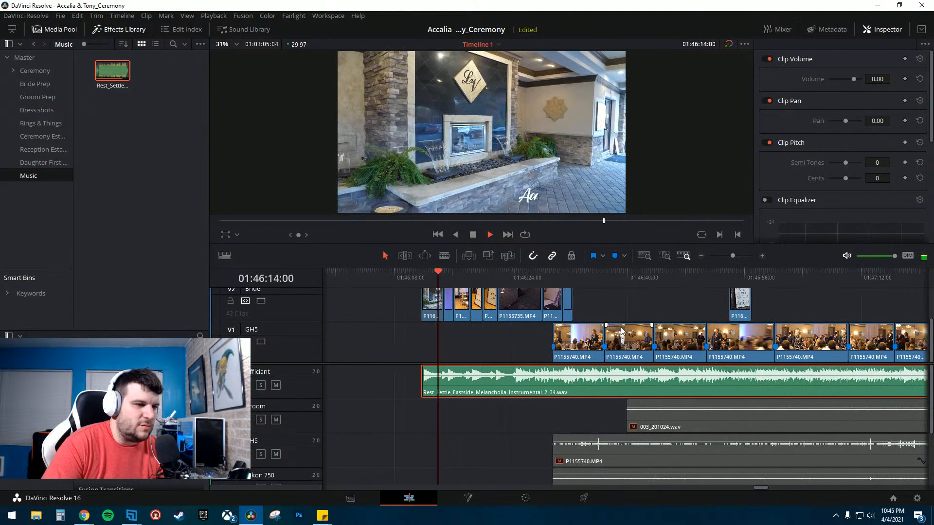
{"action": "key", "text": "space"}
{"action": "left_click", "coordinate": [761, 255]}
{"action": "left_click", "coordinate": [762, 256]}
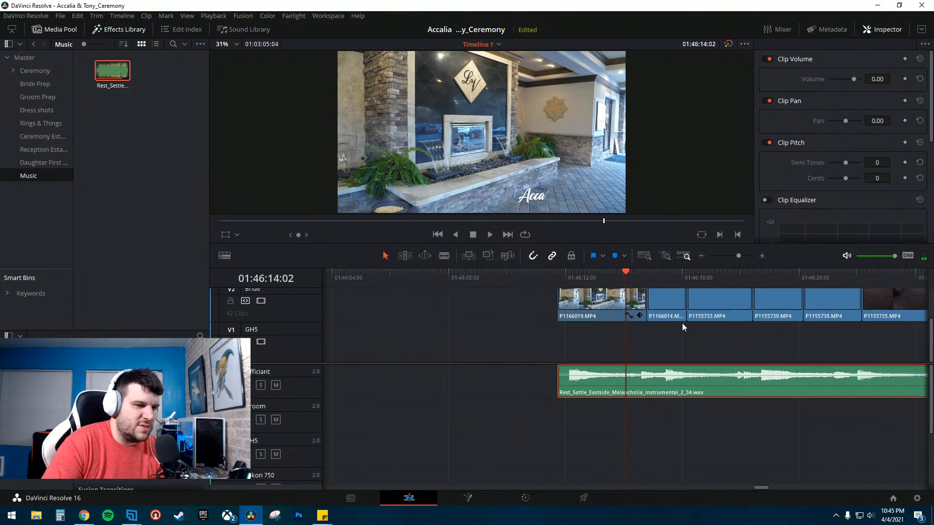
{"action": "key", "text": "space"}
{"action": "left_click", "coordinate": [629, 284]}
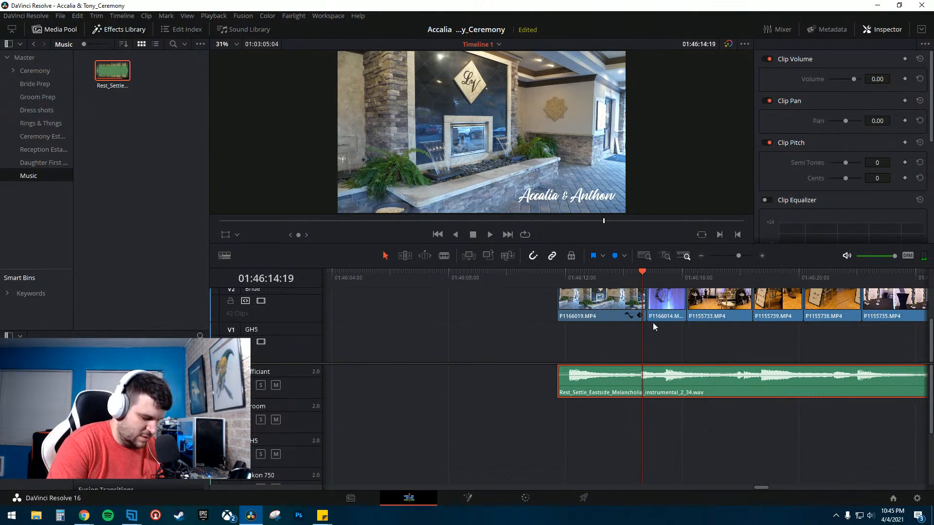
{"action": "key", "text": "Left"}
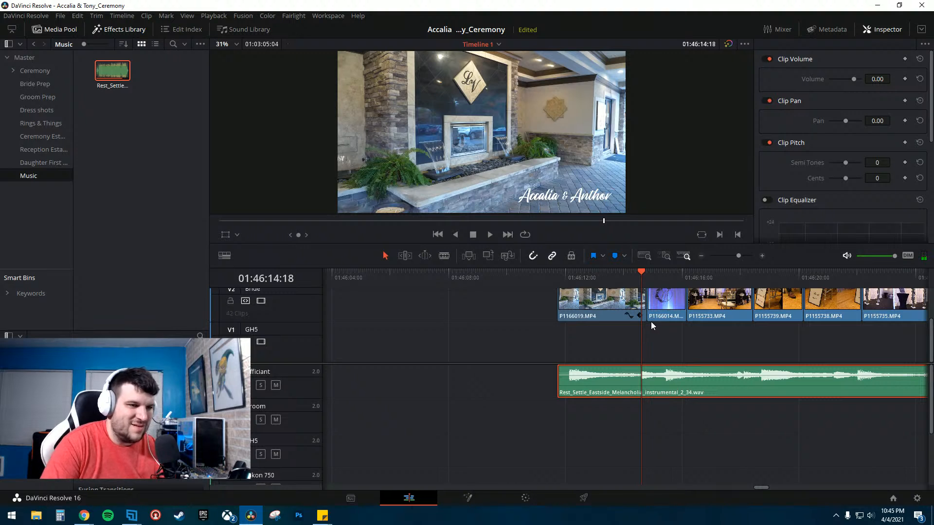
- Trim the start of the P1166014.MP4 clip on the Bride track slightly earlier and replay the title
{"action": "left_click_drag", "start_coordinate": [649, 302], "coordinate": [643, 302]}
{"action": "left_click", "coordinate": [619, 275]}
{"action": "key", "text": "space"}
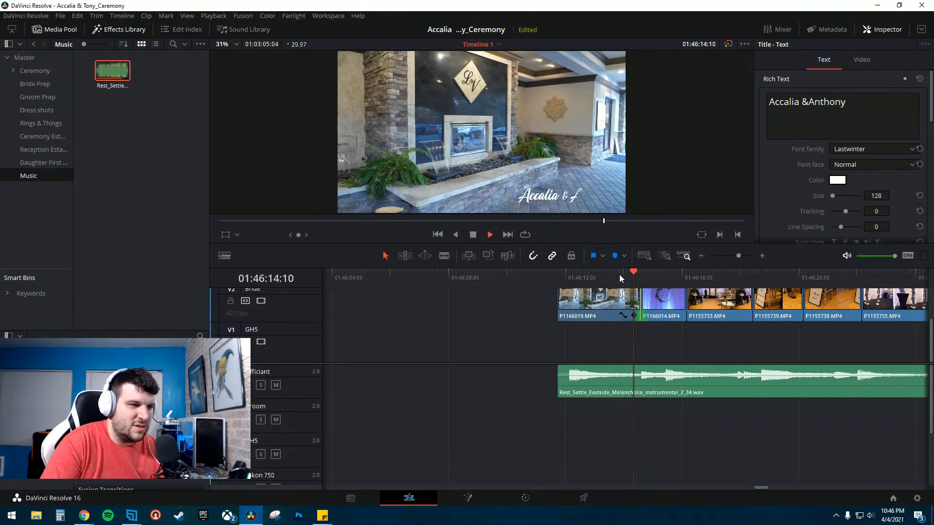
{"action": "left_click", "coordinate": [619, 274]}
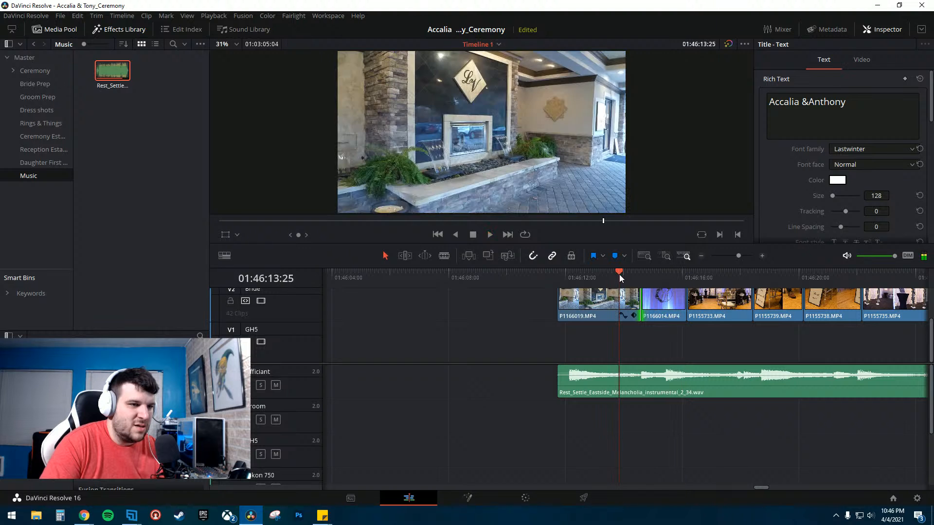
{"action": "key", "text": "space"}
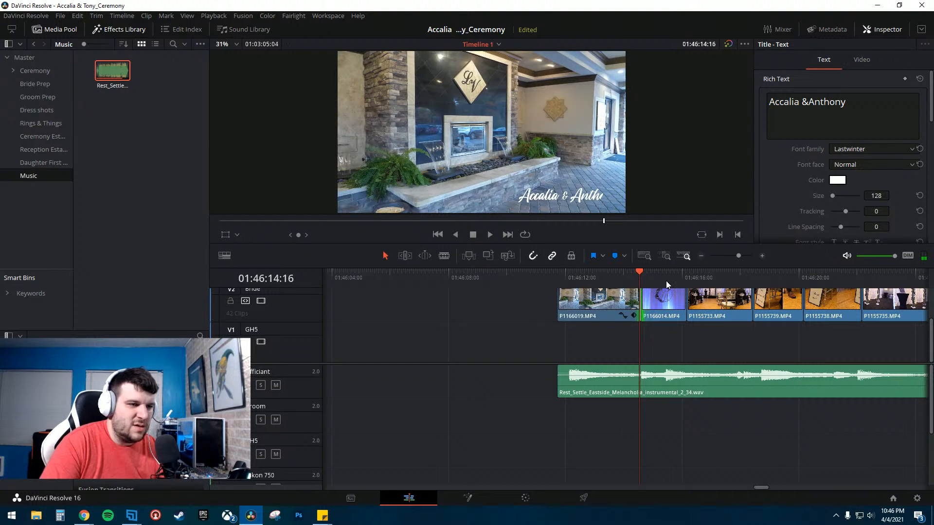
- Shorten the Edge Wipe transition on the Accalia & Anthony title so it ends at the cut
{"action": "scroll", "coordinate": [533, 343], "scroll_direction": "up", "scroll_amount": 2}
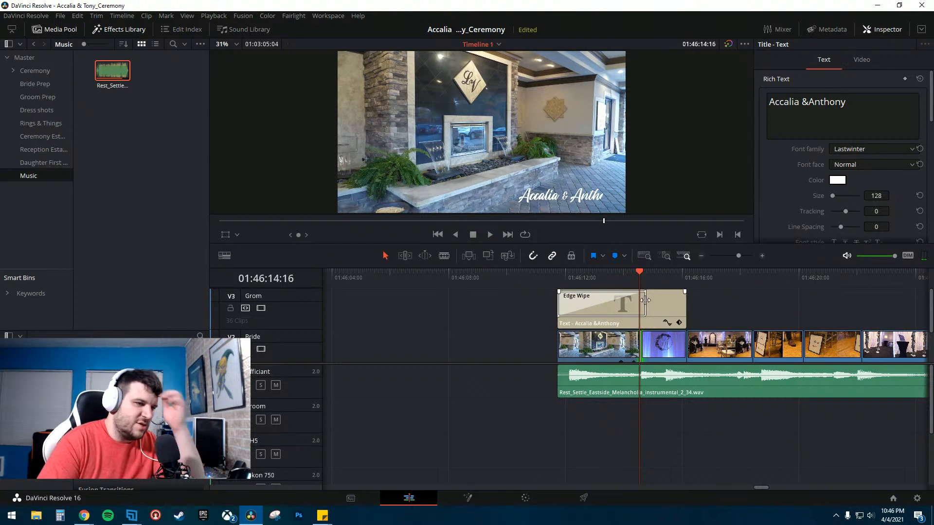
{"action": "left_click_drag", "start_coordinate": [646, 300], "coordinate": [640, 300]}
{"action": "left_click", "coordinate": [607, 271]}
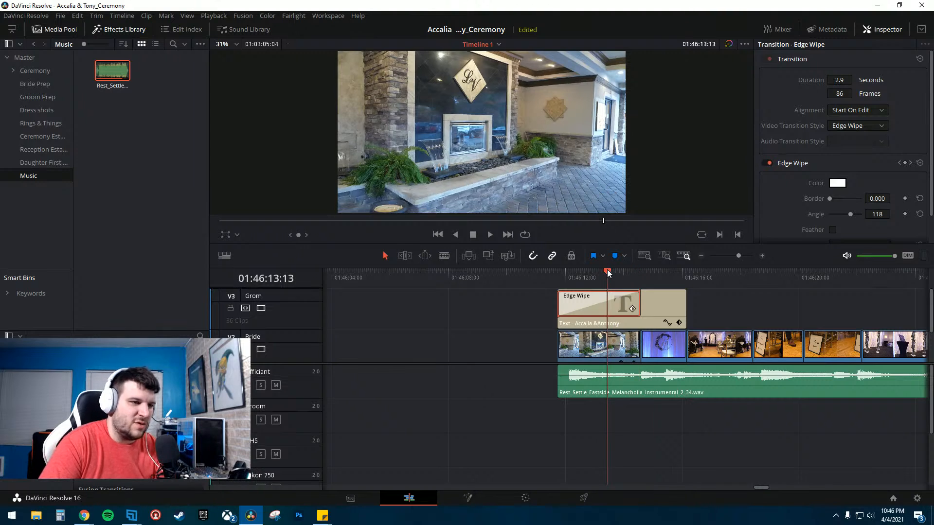
{"action": "key", "text": "space"}
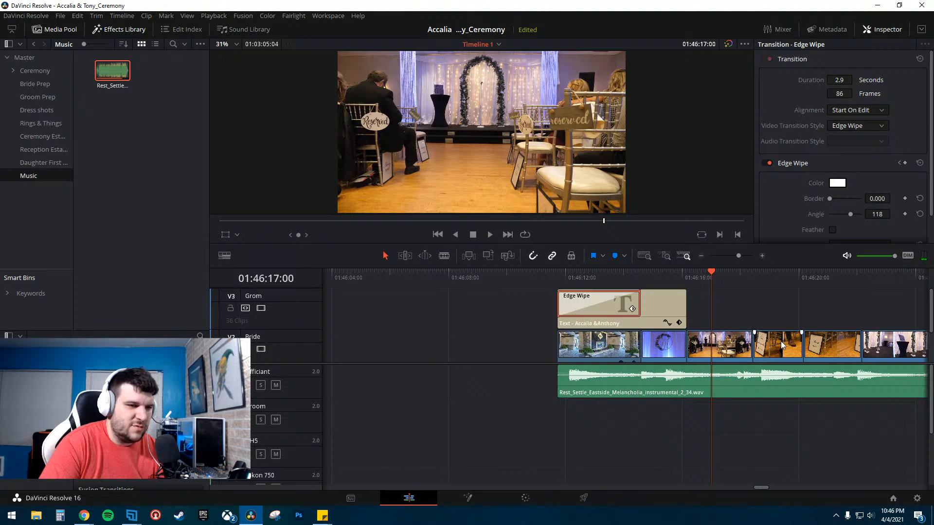
- Move the P1155733.MP4 clip from the Bride track up onto the Grom track
{"action": "scroll", "coordinate": [781, 340], "scroll_direction": "right", "scroll_amount": 3}
{"action": "left_click", "coordinate": [587, 270]}
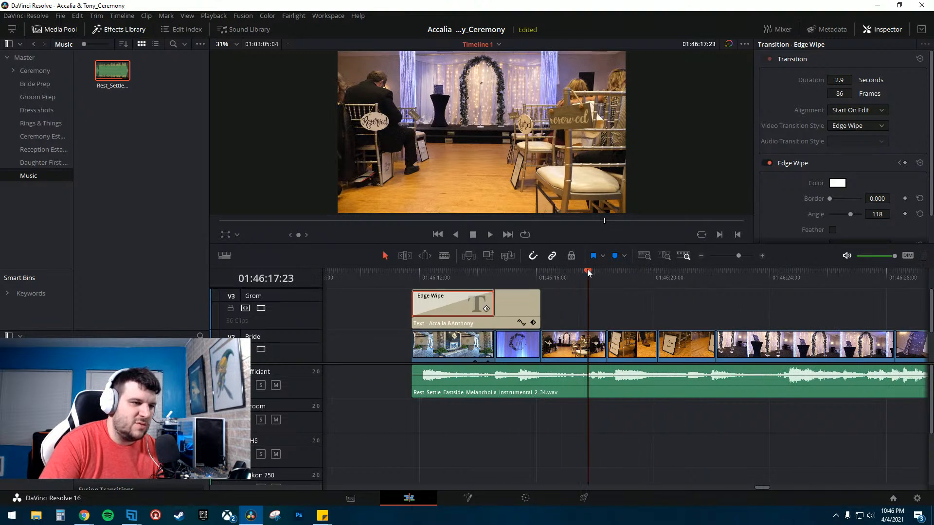
{"action": "left_click", "coordinate": [565, 352]}
{"action": "left_click_drag", "start_coordinate": [564, 352], "coordinate": [640, 323]}
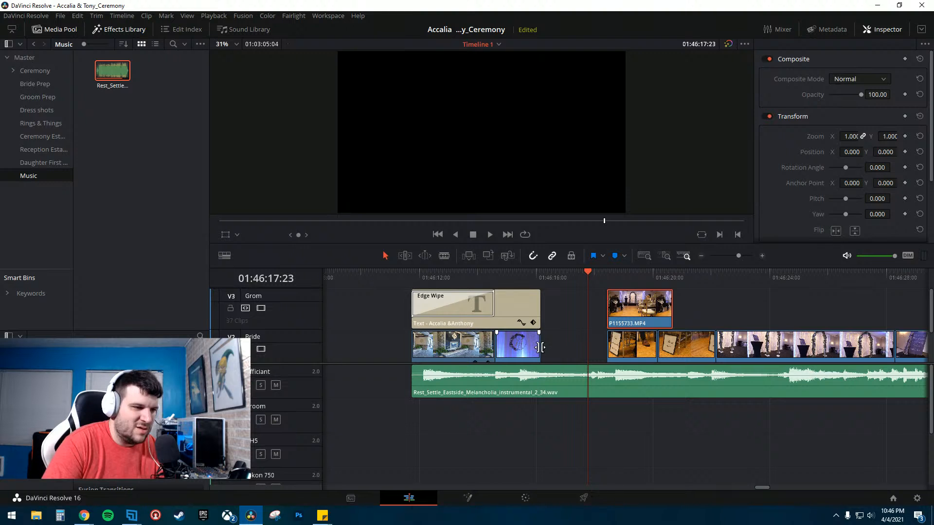
- Extend the P1166014.MP4 clip and the Accalia & Anthony title to fill the gap left by the moved clip
{"action": "left_click_drag", "start_coordinate": [540, 347], "coordinate": [603, 349]}
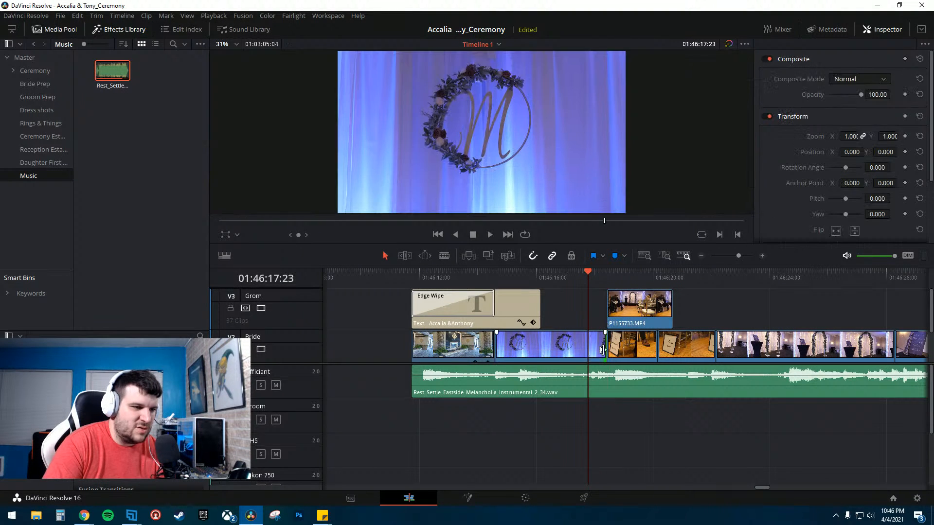
{"action": "left_click", "coordinate": [495, 285]}
{"action": "left_click_drag", "start_coordinate": [540, 306], "coordinate": [605, 307]}
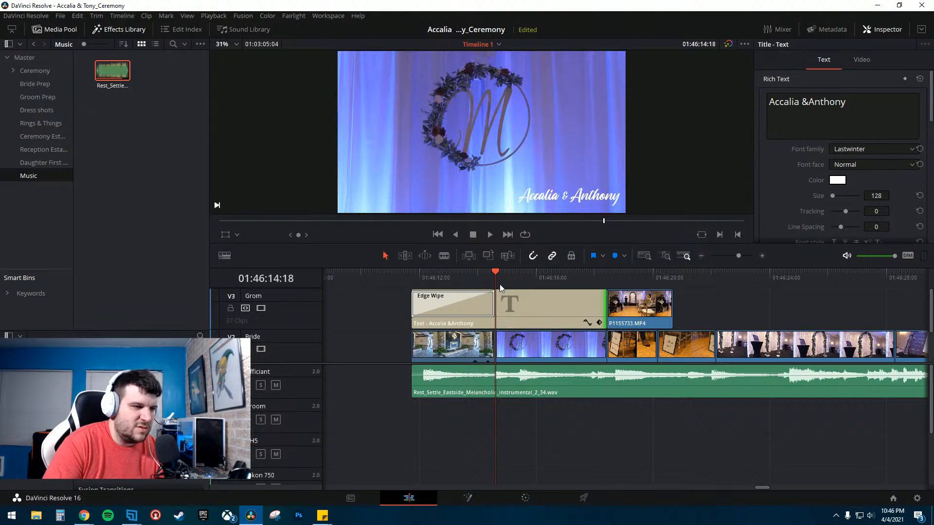
{"action": "left_click", "coordinate": [480, 278]}
{"action": "key", "text": "space"}
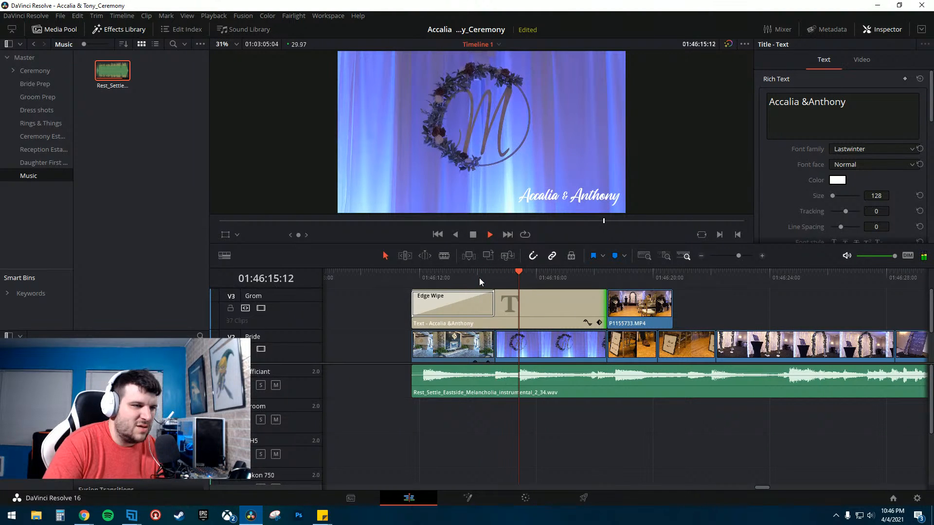
{"action": "key", "text": "space"}
- Shorten the Edge Wipe transition on the title to 2.4 seconds and replay it
{"action": "left_click_drag", "start_coordinate": [494, 308], "coordinate": [479, 306]}
{"action": "left_click", "coordinate": [401, 279]}
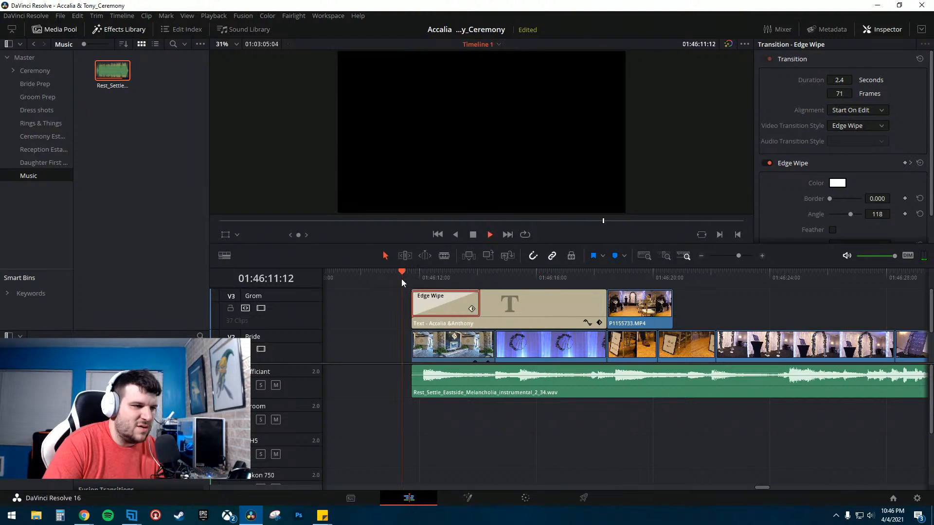
{"action": "key", "text": "space"}
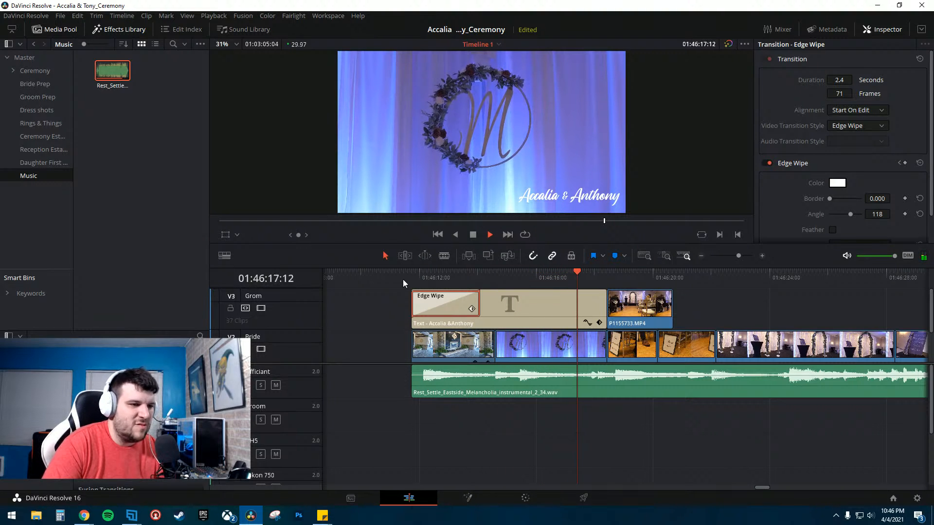
{"action": "key", "text": "space"}
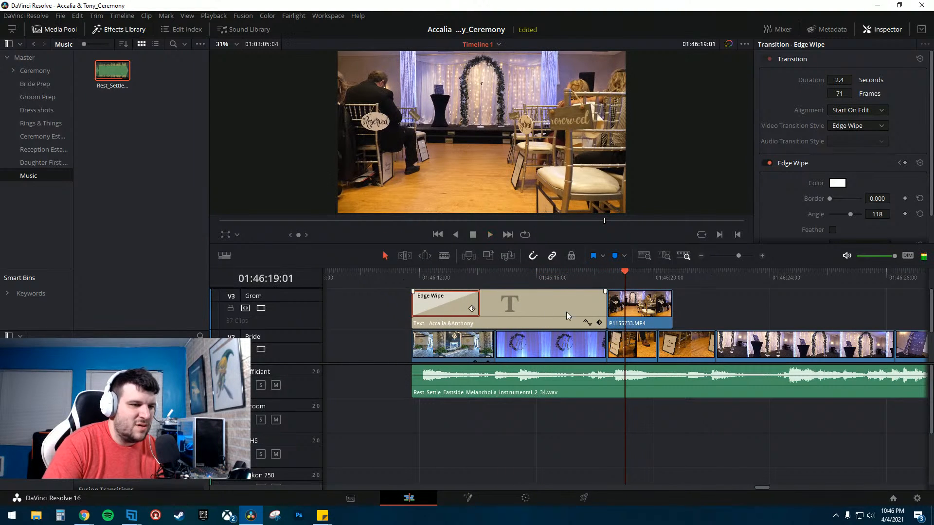
- Move the cut between the title and P1155733.MP4 earlier and trim the Bride-track clip to end there
{"action": "left_click", "coordinate": [605, 306]}
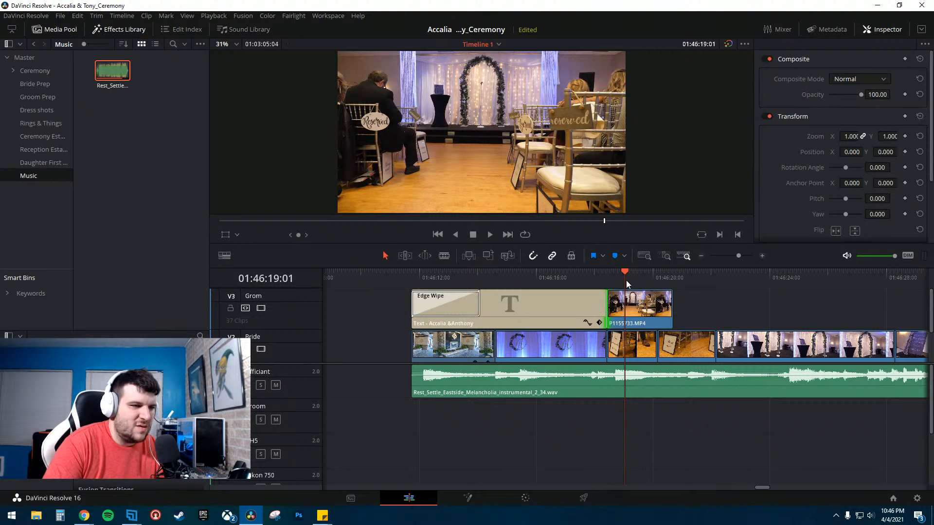
{"action": "left_click_drag", "start_coordinate": [581, 276], "coordinate": [576, 275]}
{"action": "key", "text": "space"}
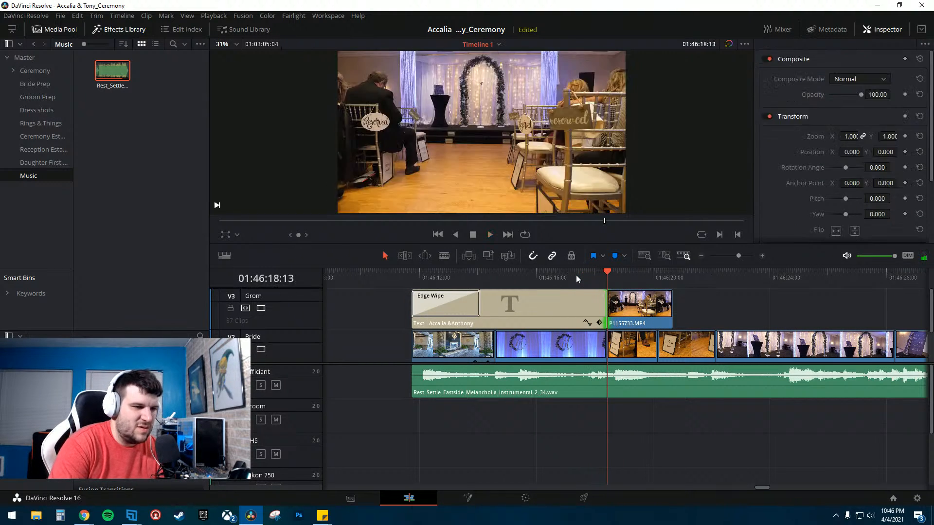
{"action": "key", "text": "space"}
{"action": "key", "text": "Left"}
{"action": "key", "text": "Left"}
{"action": "key", "text": "Left"}
{"action": "key", "text": "Left"}
{"action": "key", "text": "Left"}
{"action": "key", "text": "Left"}
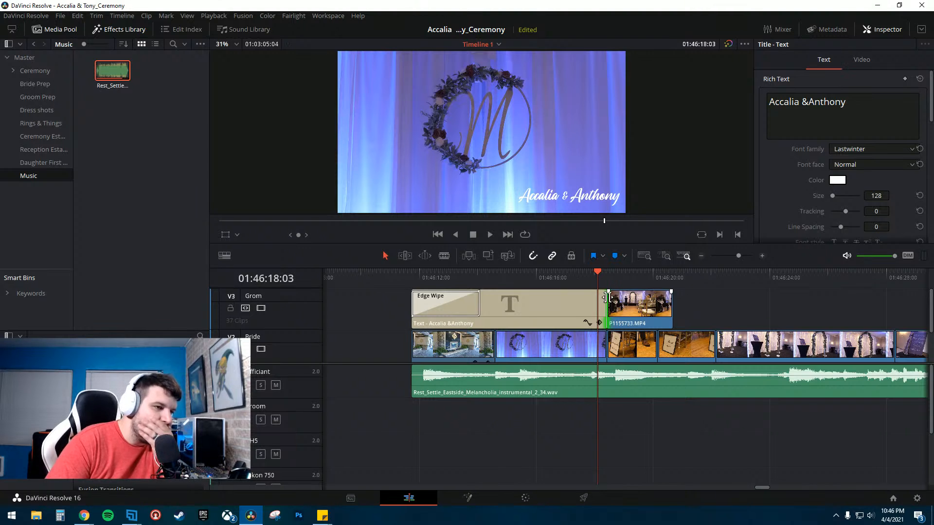
{"action": "left_click_drag", "start_coordinate": [611, 307], "coordinate": [599, 308]}
{"action": "left_click_drag", "start_coordinate": [604, 341], "coordinate": [598, 342]}
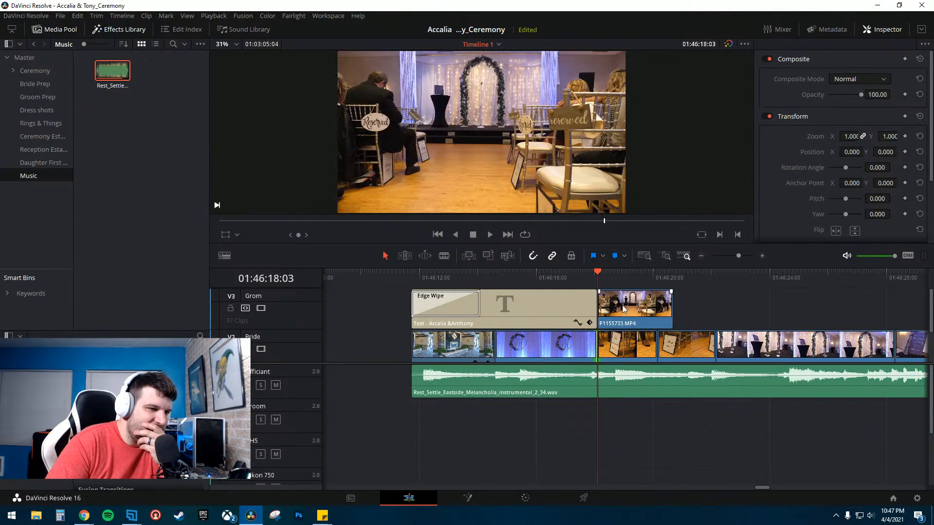
{"action": "mouse_move", "coordinate": [624, 309]}
{"action": "left_mouse_down"}
{"action": "mouse_move", "coordinate": [646, 310]}
{"action": "mouse_move", "coordinate": [626, 310]}
{"action": "left_mouse_up"}
{"action": "left_click", "coordinate": [584, 274]}
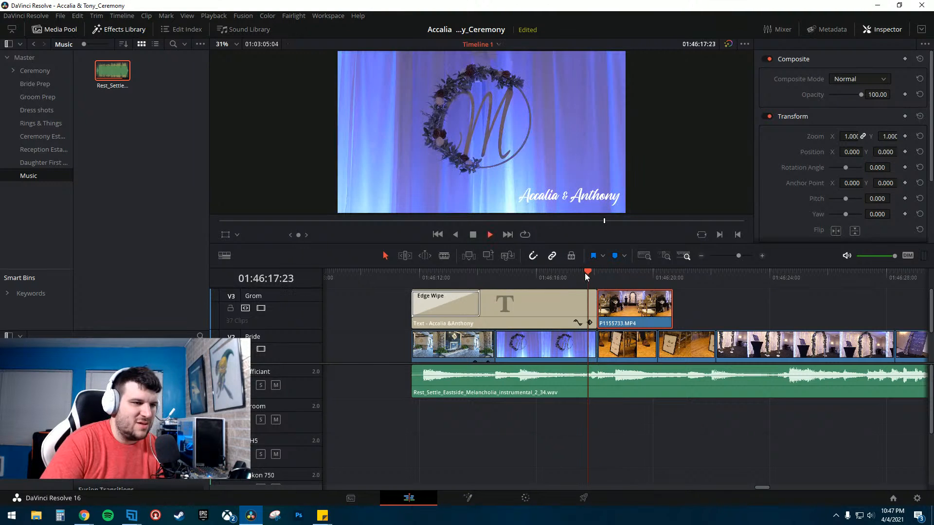
{"action": "key", "text": "space"}
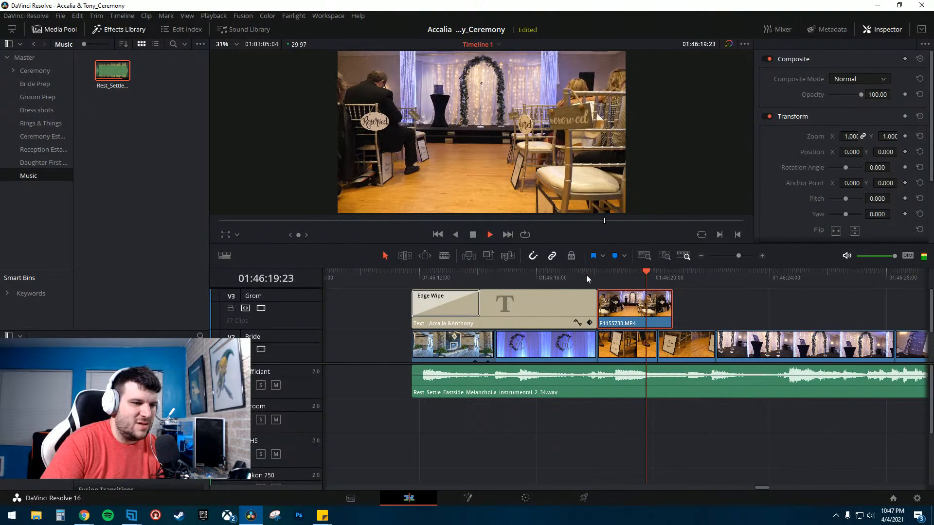
{"action": "key", "text": "space"}
- Slide P1155733.MP4 later and extend the title and the Bride-track clip up to its start
{"action": "left_click_drag", "start_coordinate": [614, 314], "coordinate": [631, 315]}
{"action": "left_click", "coordinate": [578, 274]}
{"action": "key", "text": "space"}
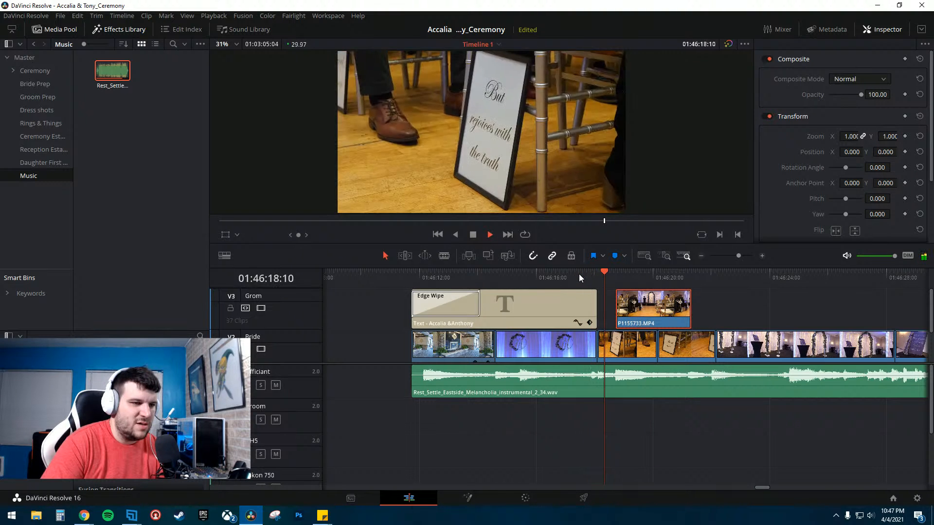
{"action": "key", "text": "space"}
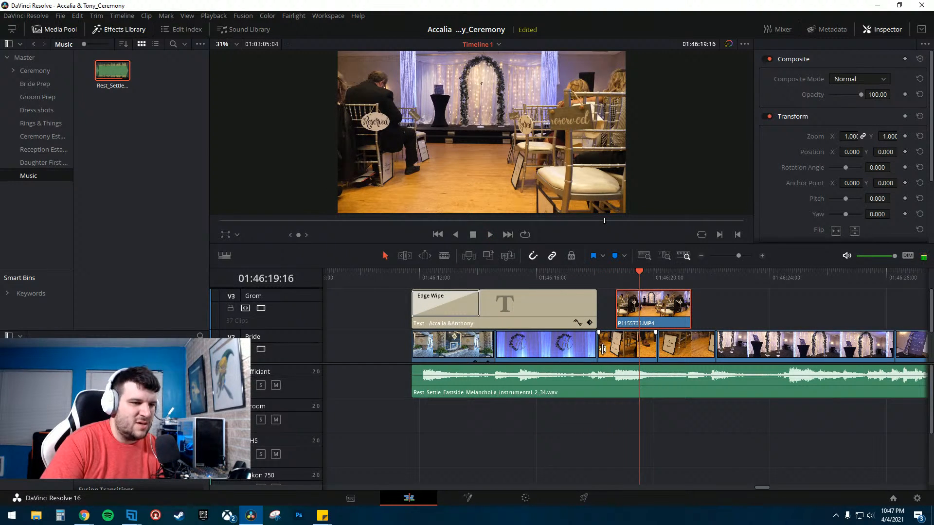
{"action": "left_click_drag", "start_coordinate": [596, 348], "coordinate": [609, 346]}
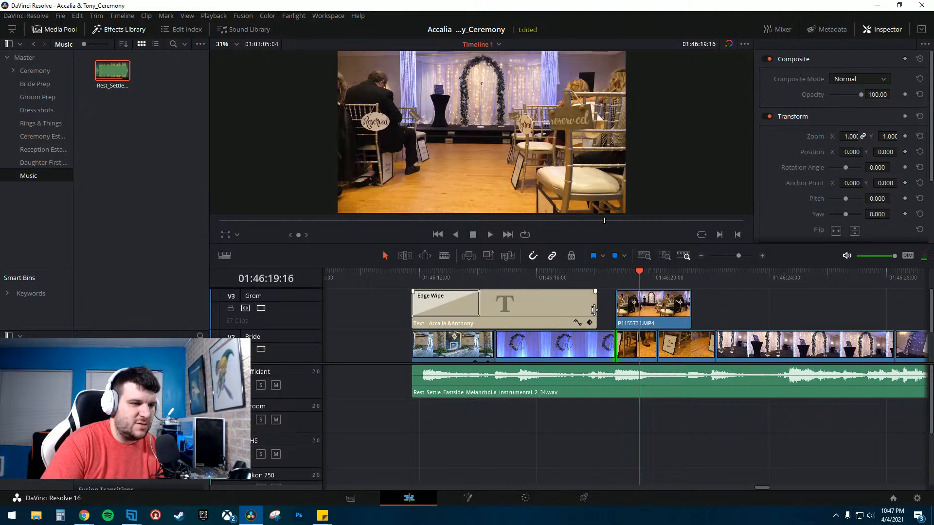
{"action": "left_click_drag", "start_coordinate": [593, 309], "coordinate": [613, 310]}
{"action": "left_click", "coordinate": [448, 278]}
{"action": "key", "text": "space"}
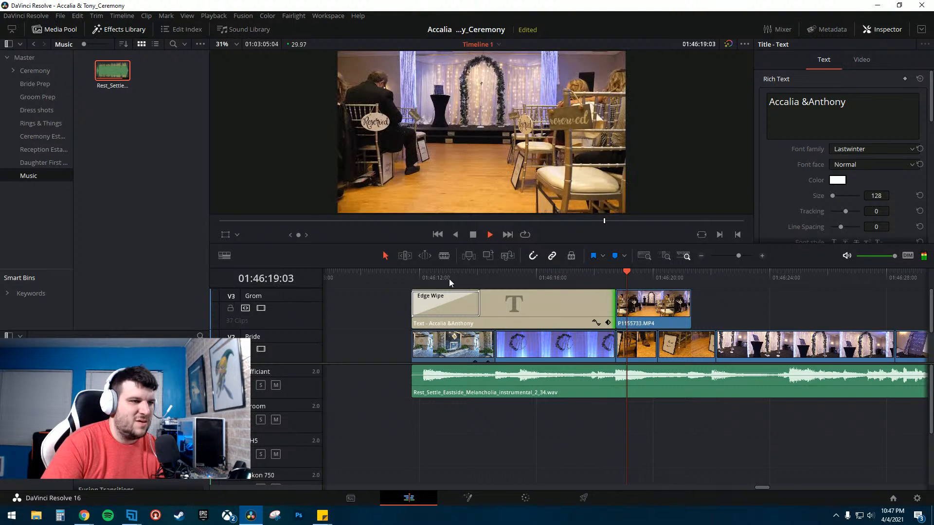
- Move the P1155739, P1155738 and P1155735 clips from the Bride track up onto the Grom track after P1155733.MP4
{"action": "left_click", "coordinate": [649, 353]}
{"action": "scroll", "coordinate": [715, 299], "scroll_direction": "right", "scroll_amount": 3}
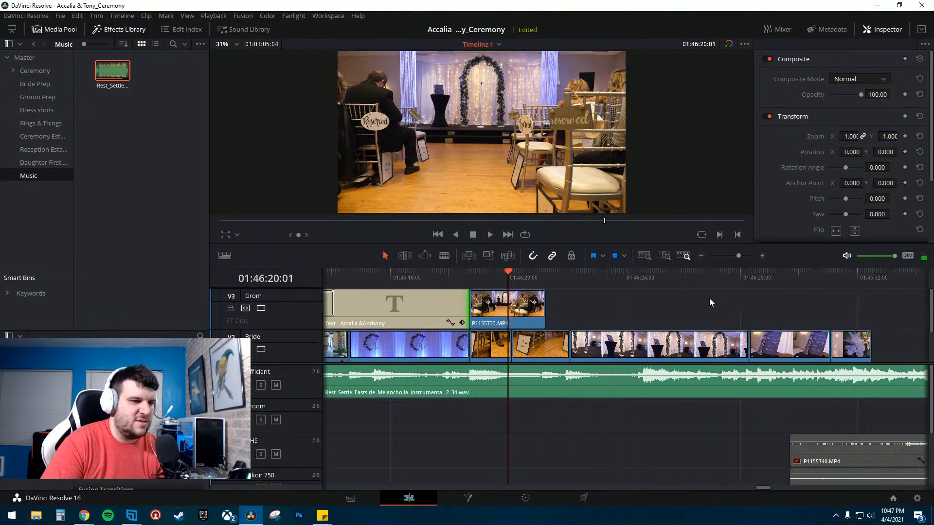
{"action": "left_click", "coordinate": [430, 278]}
{"action": "left_click", "coordinate": [497, 351]}
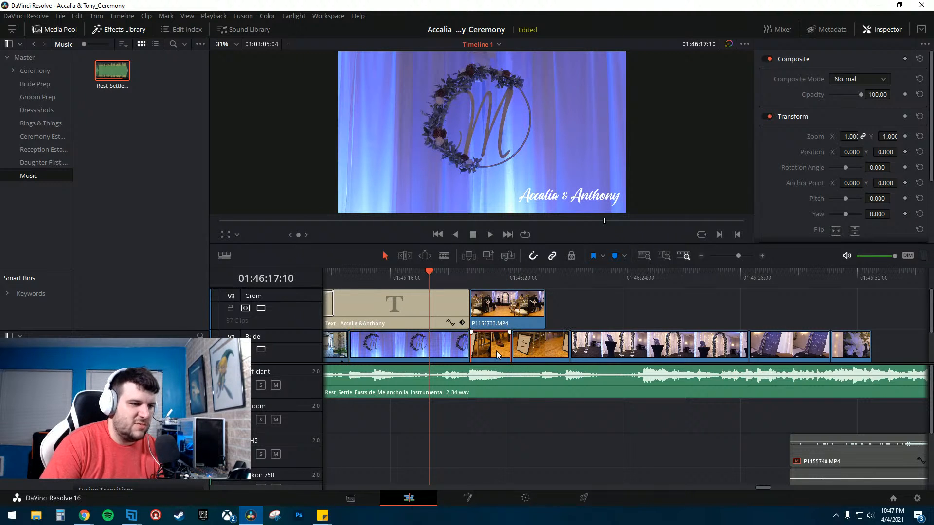
{"action": "left_click", "coordinate": [532, 349], "text": "ctrl"}
{"action": "left_click_drag", "start_coordinate": [485, 350], "coordinate": [563, 302]}
{"action": "left_click_drag", "start_coordinate": [583, 354], "coordinate": [692, 323]}
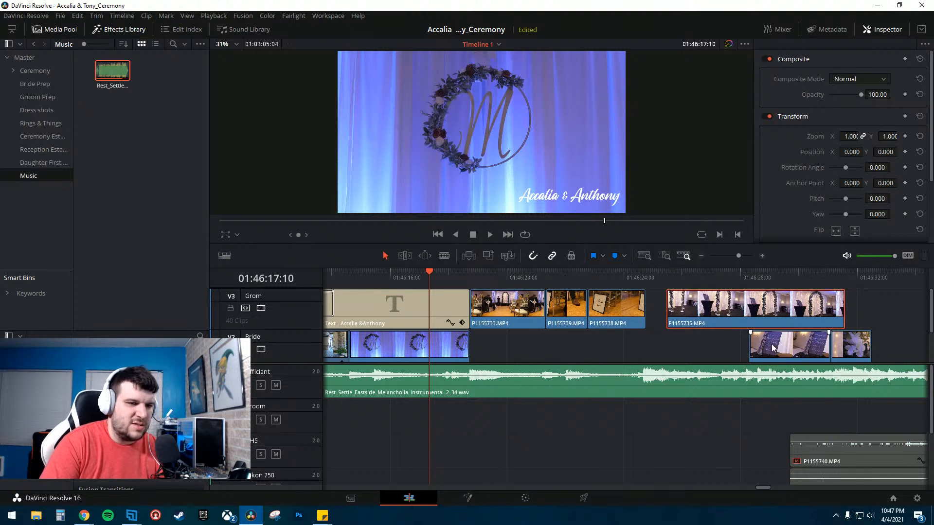
- Move P1155734.MP4 up onto the Grom track, and move P1155733, P1155739 and P1155738 down onto the Bride track after the title
{"action": "left_click_drag", "start_coordinate": [772, 347], "coordinate": [870, 318]}
{"action": "left_click_drag", "start_coordinate": [504, 323], "coordinate": [509, 342]}
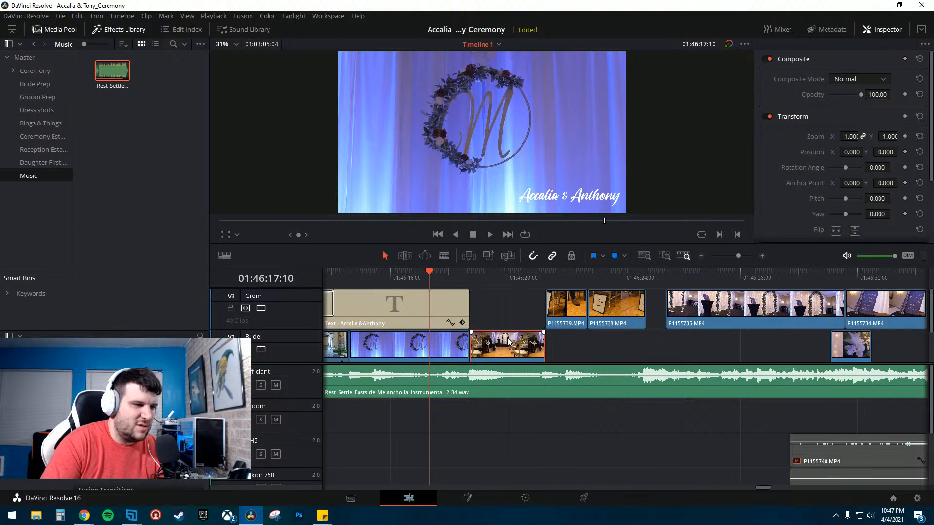
{"action": "left_click_drag", "start_coordinate": [524, 307], "coordinate": [615, 336]}
- Play back the intro clips on the Bride track to review the new sequence
{"action": "left_click", "coordinate": [452, 274]}
{"action": "key", "text": "space"}
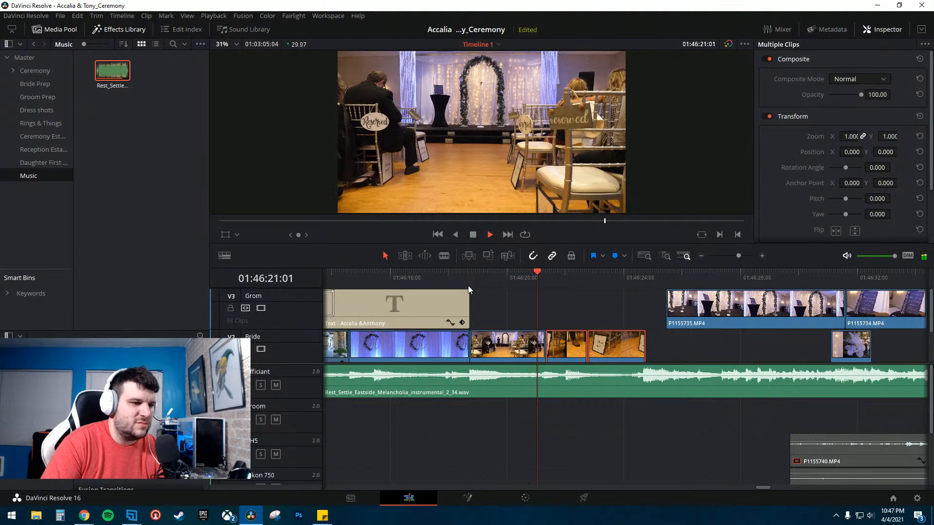
{"action": "key", "text": "space"}
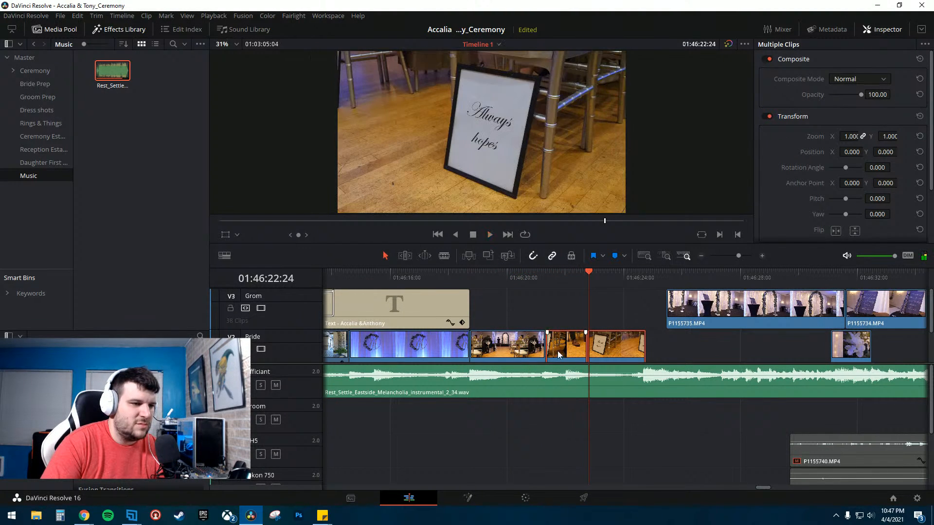
{"action": "left_click", "coordinate": [535, 281]}
{"action": "key", "text": "space"}
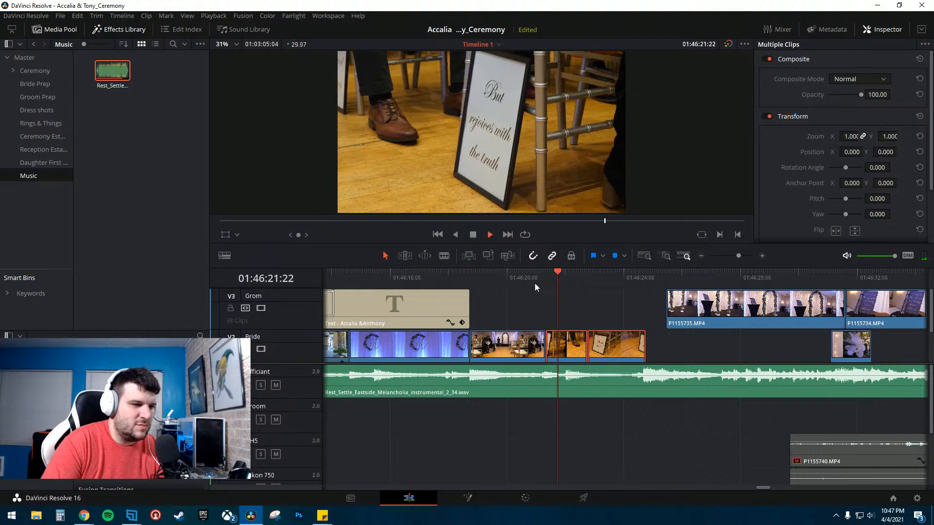
{"action": "left_click", "coordinate": [516, 278]}
{"action": "key", "text": "space"}
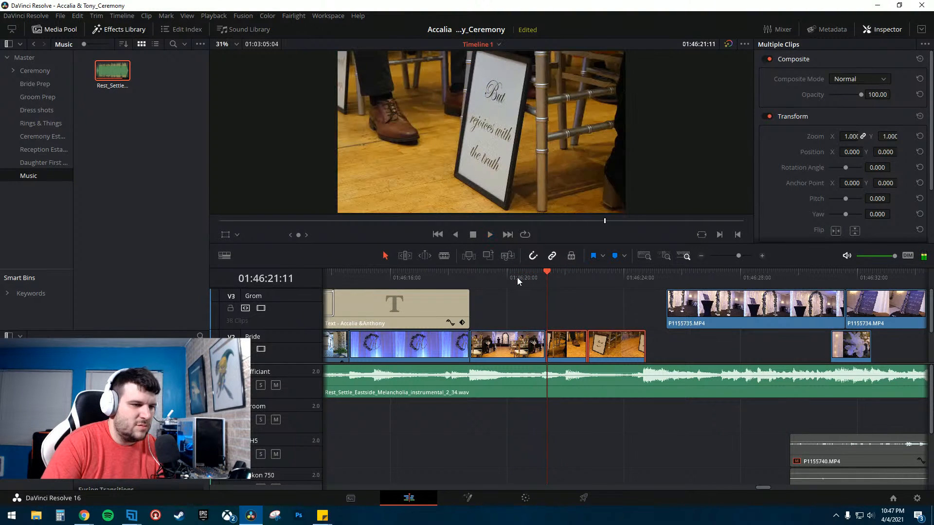
- Turn off snapping, nudge P1155739.MP4 slightly earlier on the Bride track, and replay it
{"action": "left_click", "coordinate": [560, 354]}
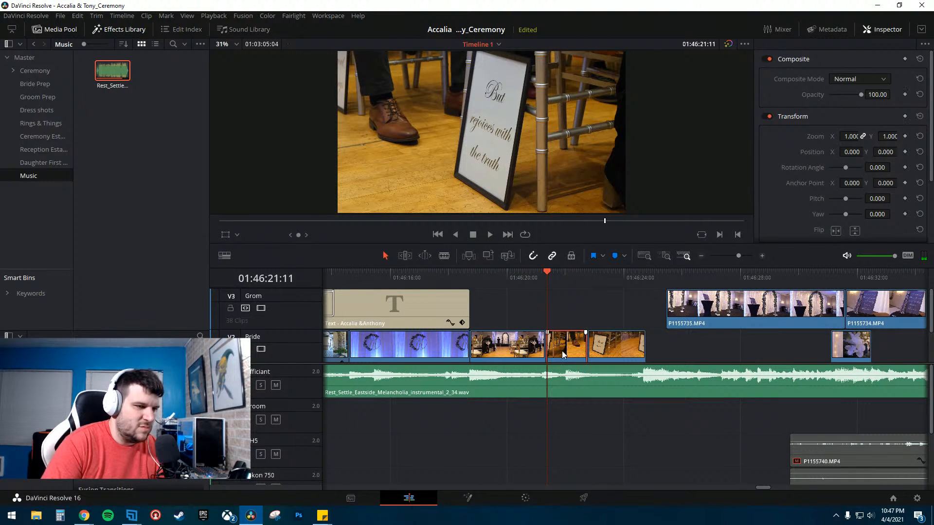
{"action": "key", "text": "n"}
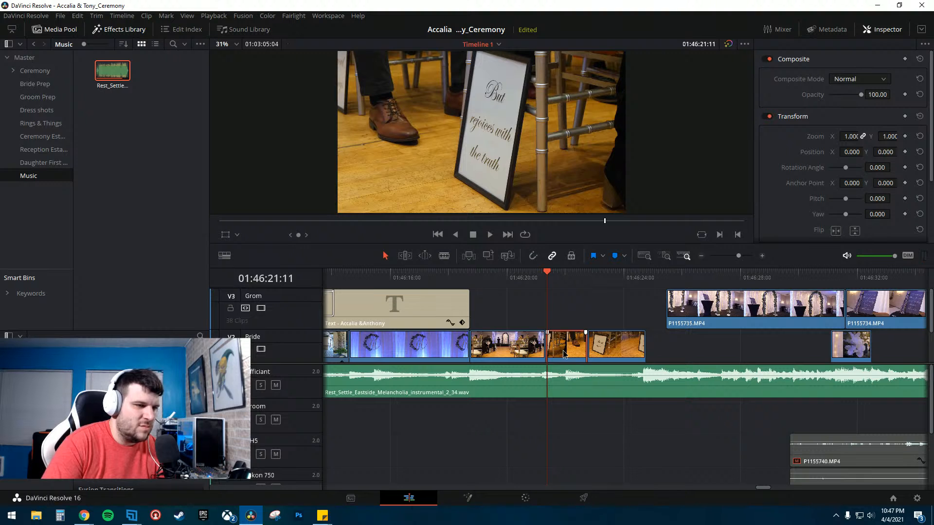
{"action": "left_click_drag", "start_coordinate": [563, 354], "coordinate": [557, 350]}
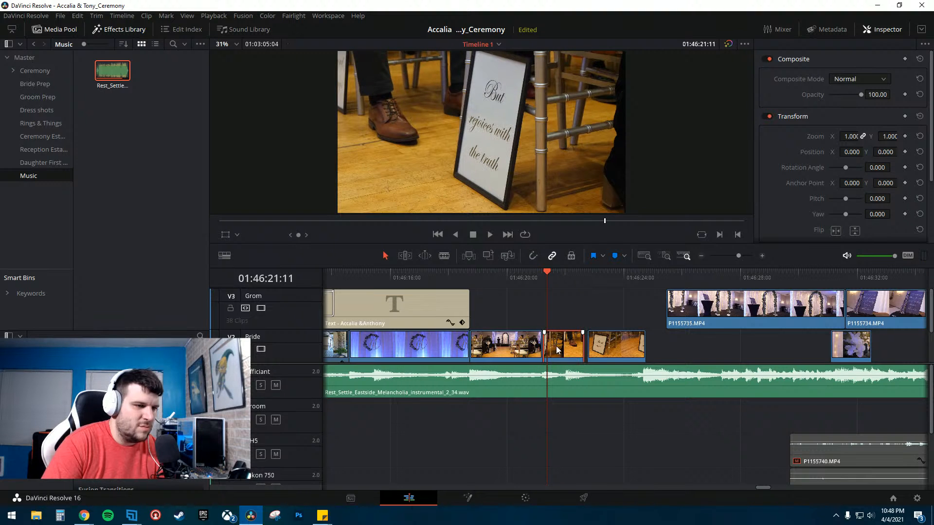
{"action": "left_click", "coordinate": [523, 276]}
{"action": "key", "text": "space"}
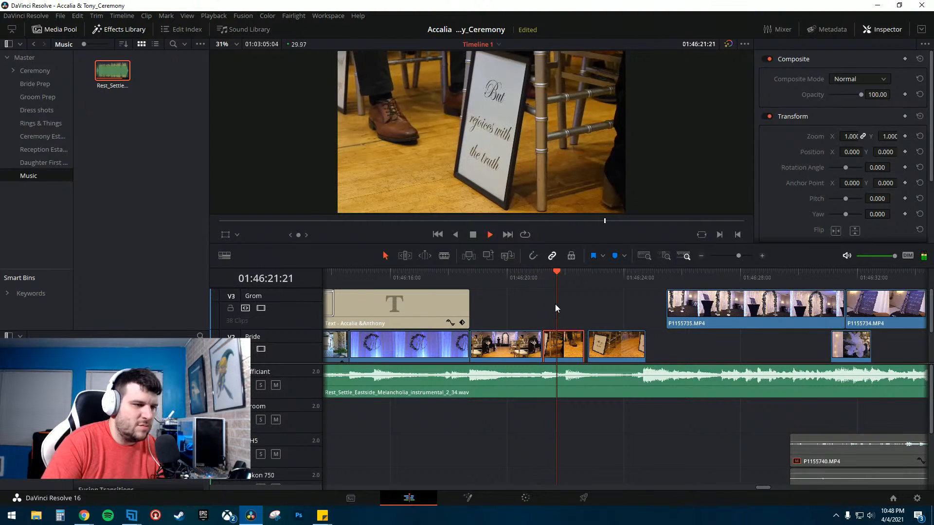
{"action": "key", "text": "space"}
{"action": "key", "text": "space"}
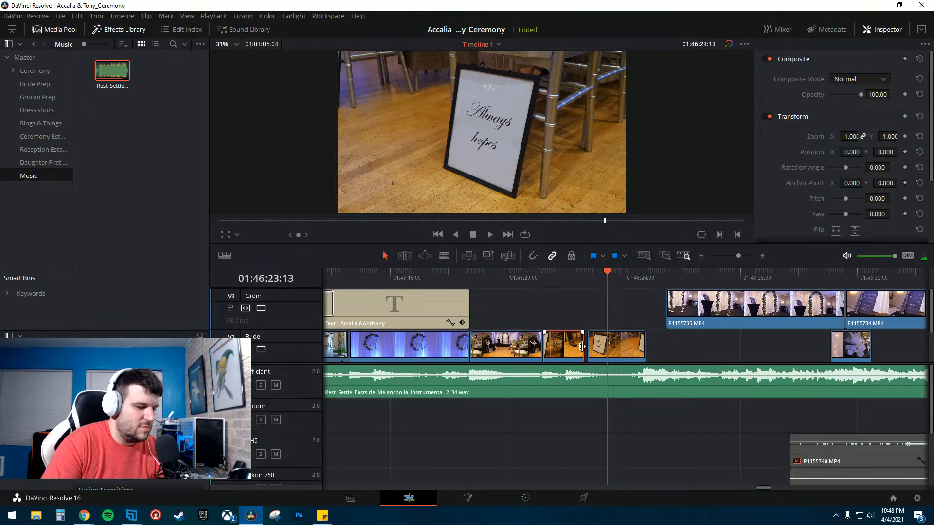
- Trim the cut between P1155739.MP4 and P1155738.MP4 slightly later and replay it
{"action": "left_click_drag", "start_coordinate": [583, 347], "coordinate": [587, 346]}
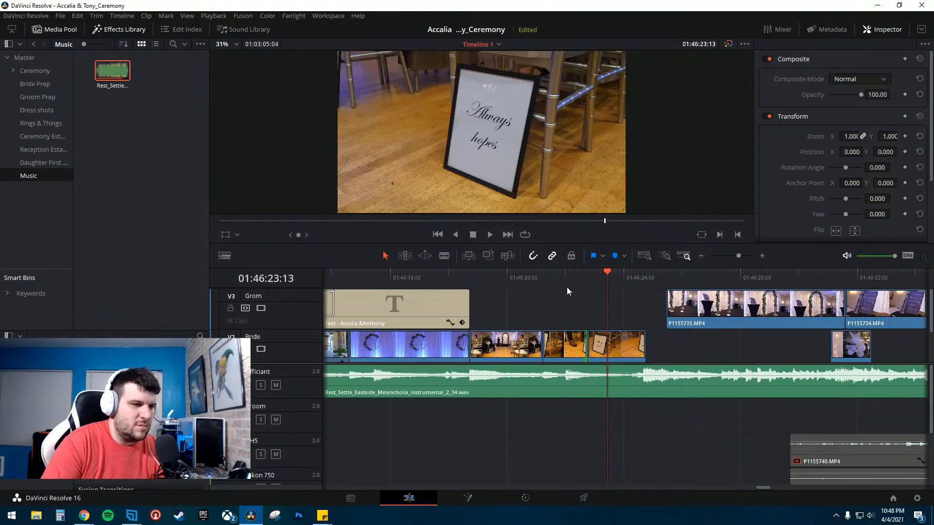
{"action": "left_click", "coordinate": [561, 275]}
{"action": "key", "text": "space"}
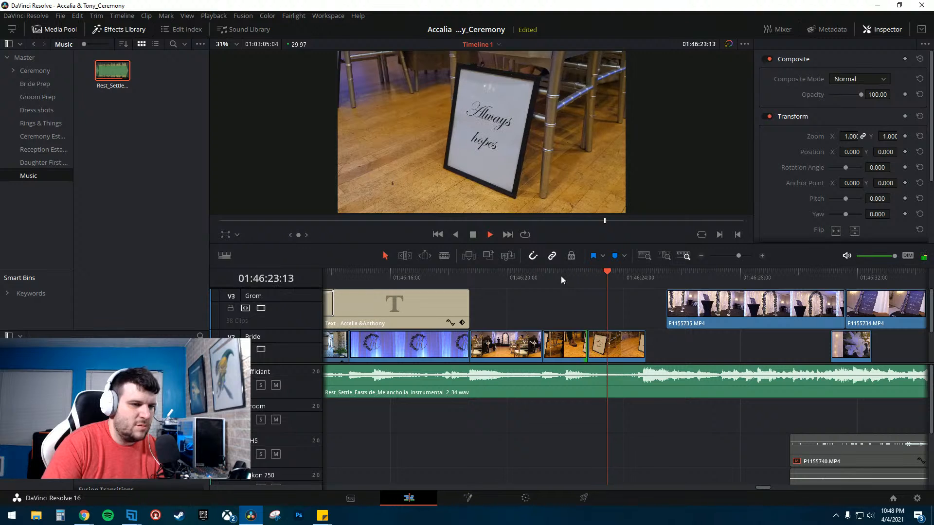
{"action": "key", "text": "space"}
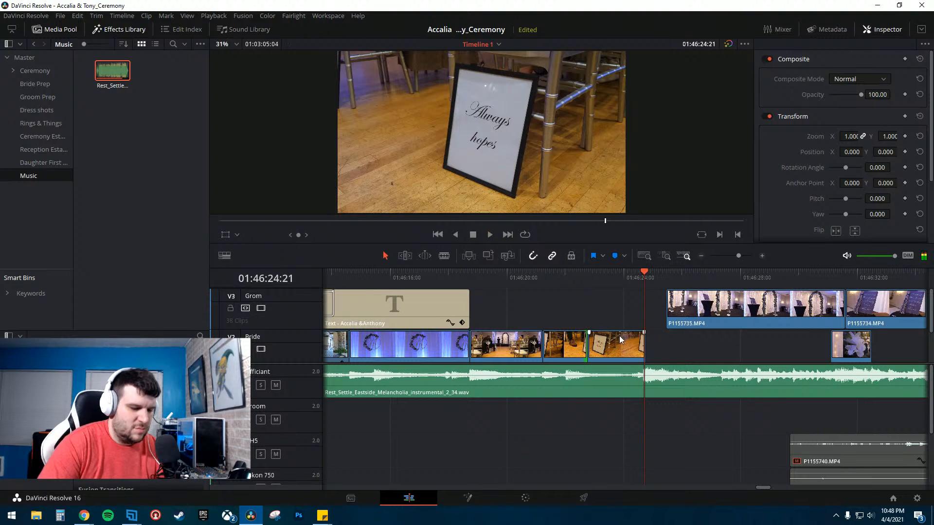
- Step frame by frame near the end of P1155738.MP4, trim its end slightly, and replay it
{"action": "key", "text": "Left"}
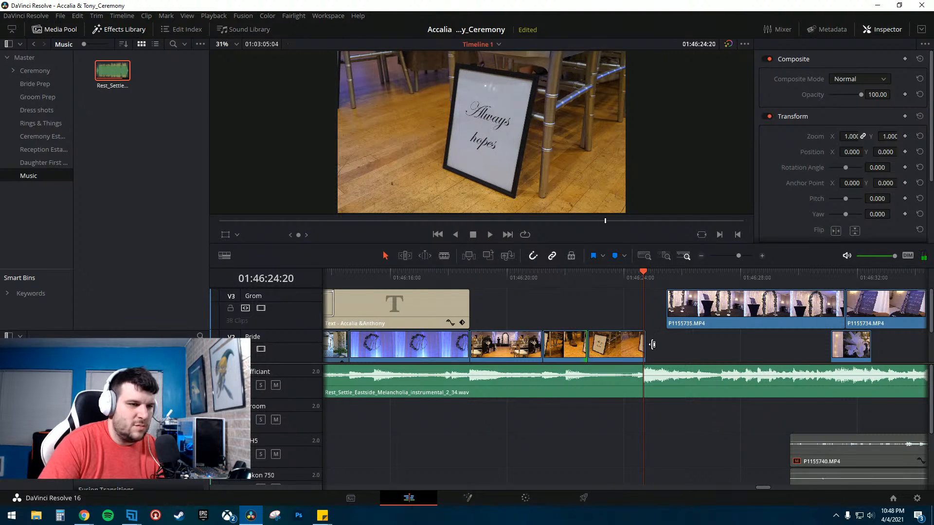
{"action": "key", "text": "Right"}
{"action": "key", "text": "Right"}
{"action": "key", "text": "Right"}
{"action": "key", "text": "Left"}
{"action": "key", "text": "Left"}
{"action": "key", "text": "Left"}
{"action": "key", "text": "Left"}
{"action": "key", "text": "Left"}
{"action": "key", "text": "Left"}
{"action": "key", "text": "Left"}
{"action": "key", "text": "Left"}
{"action": "key", "text": "Left"}
{"action": "key", "text": "Left"}
{"action": "key", "text": "Left"}
{"action": "key", "text": "Left"}
{"action": "key", "text": "Left"}
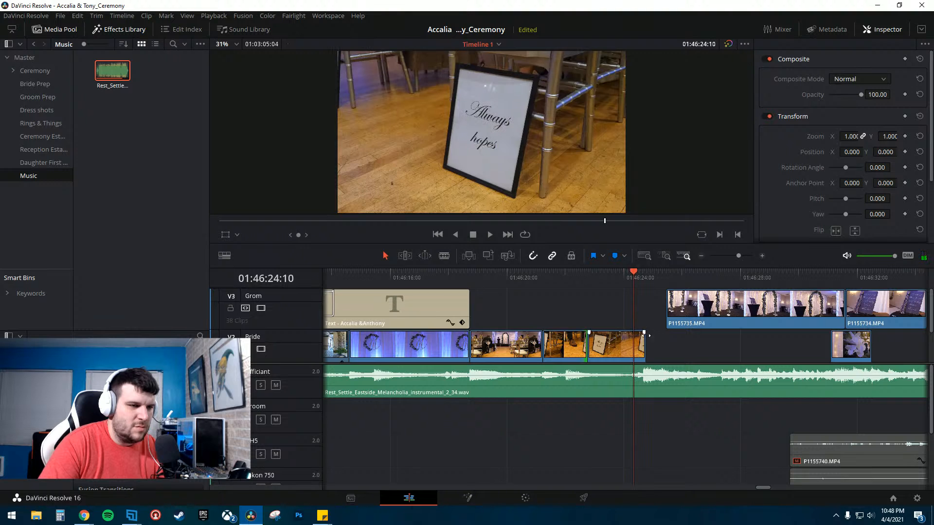
{"action": "left_click_drag", "start_coordinate": [646, 346], "coordinate": [646, 347]}
{"action": "key", "text": "space"}
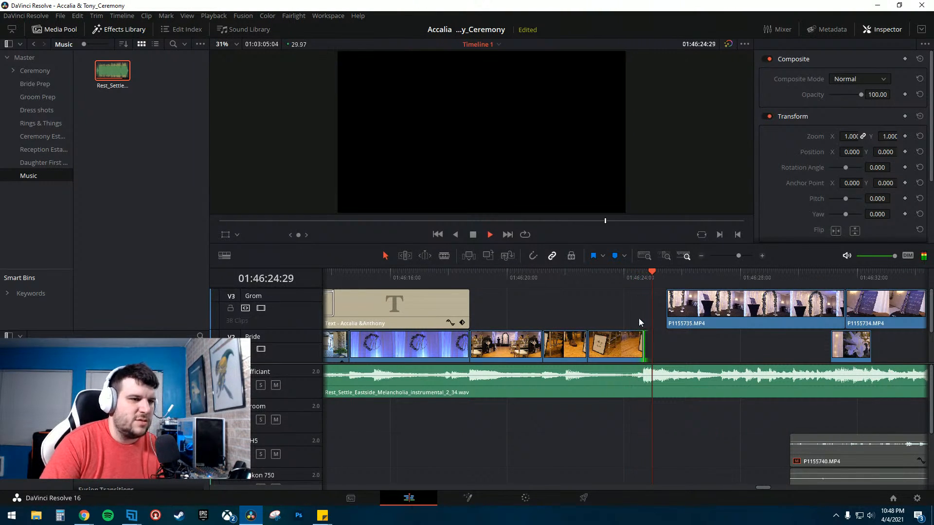
{"action": "key", "text": "space"}
- Move P1155735.MP4 from the Grom track down onto the Bride track directly after P1155738.MP4
{"action": "left_click_drag", "start_coordinate": [694, 309], "coordinate": [625, 315]}
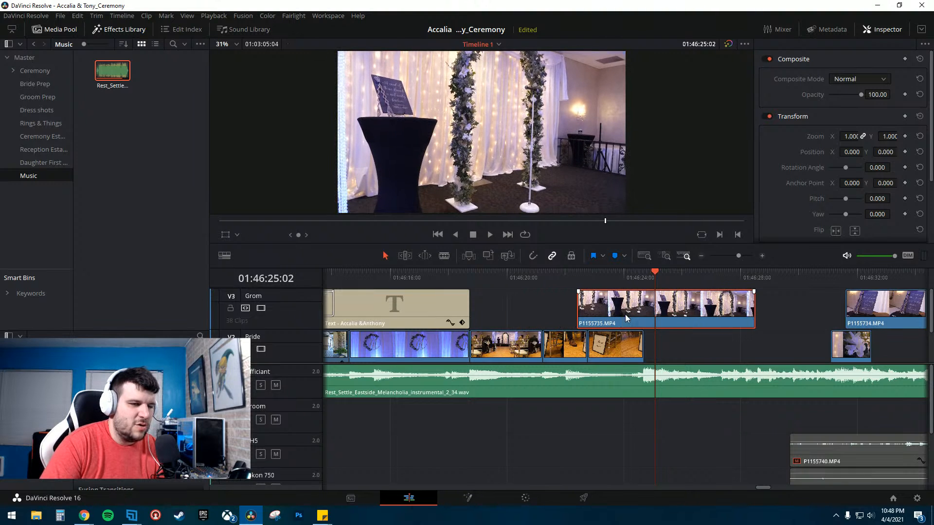
{"action": "left_click", "coordinate": [700, 256]}
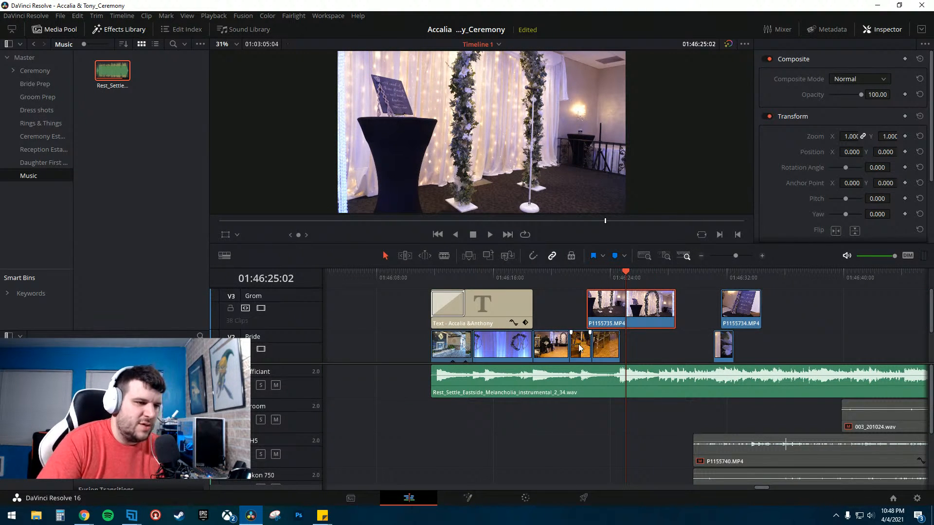
{"action": "left_click", "coordinate": [617, 345]}
{"action": "left_click_drag", "start_coordinate": [616, 304], "coordinate": [615, 305]}
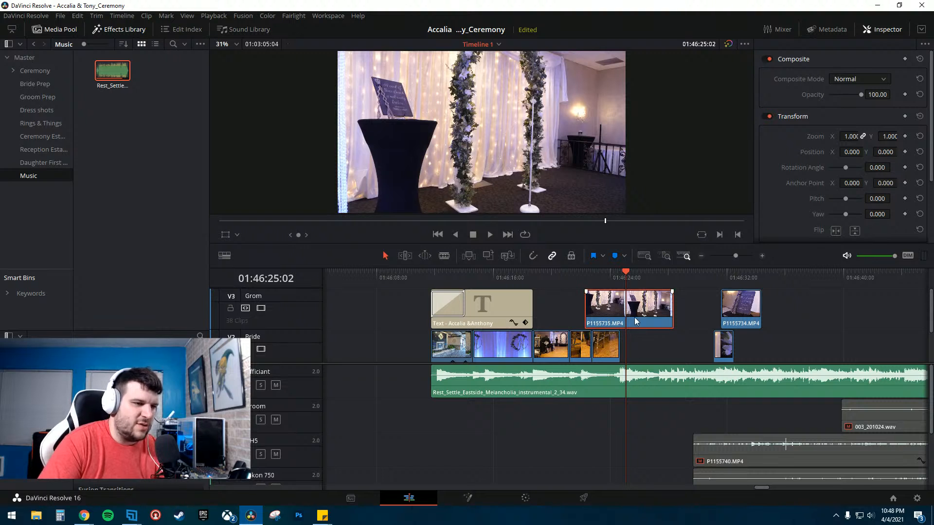
{"action": "left_click_drag", "start_coordinate": [721, 338], "coordinate": [800, 340]}
{"action": "left_click_drag", "start_coordinate": [644, 307], "coordinate": [668, 344]}
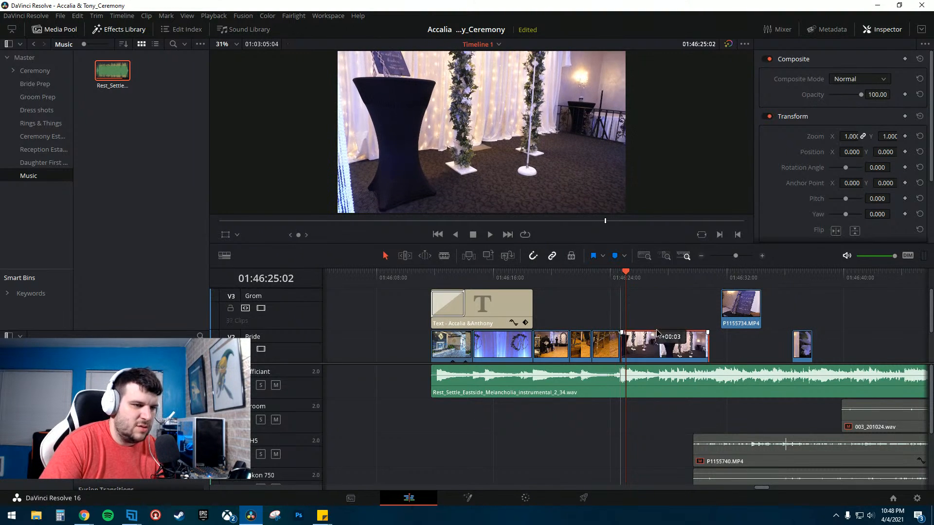
- Move P1155734.MP4 down onto the Bride track after P1155735.MP4 and pull the following clip up against it
{"action": "left_click", "coordinate": [611, 275]}
{"action": "key", "text": "space"}
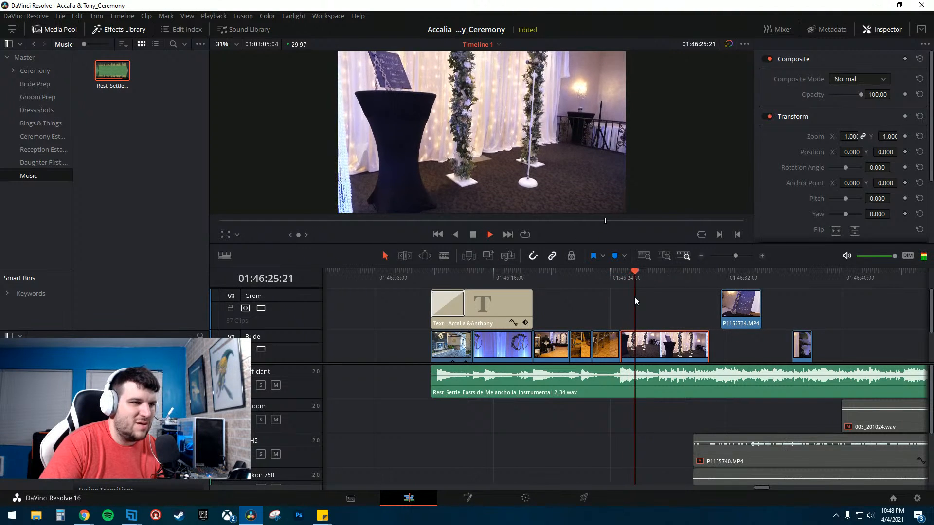
{"action": "left_click_drag", "start_coordinate": [740, 307], "coordinate": [736, 339]}
{"action": "left_click_drag", "start_coordinate": [794, 341], "coordinate": [768, 350]}
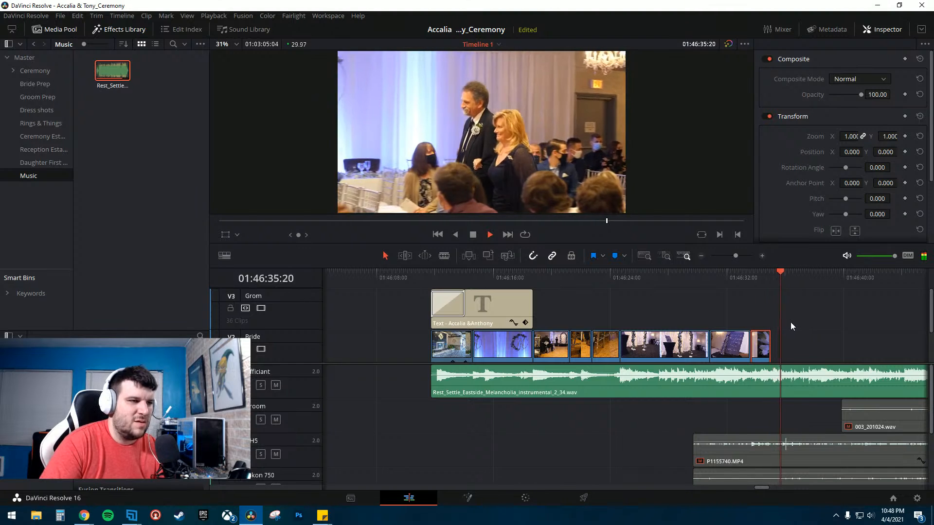
{"action": "key", "text": "space"}
- Play through the end of the intro clips into the GH5 ceremony footage to review the transition
{"action": "scroll", "coordinate": [768, 298], "scroll_direction": "down", "scroll_amount": 2}
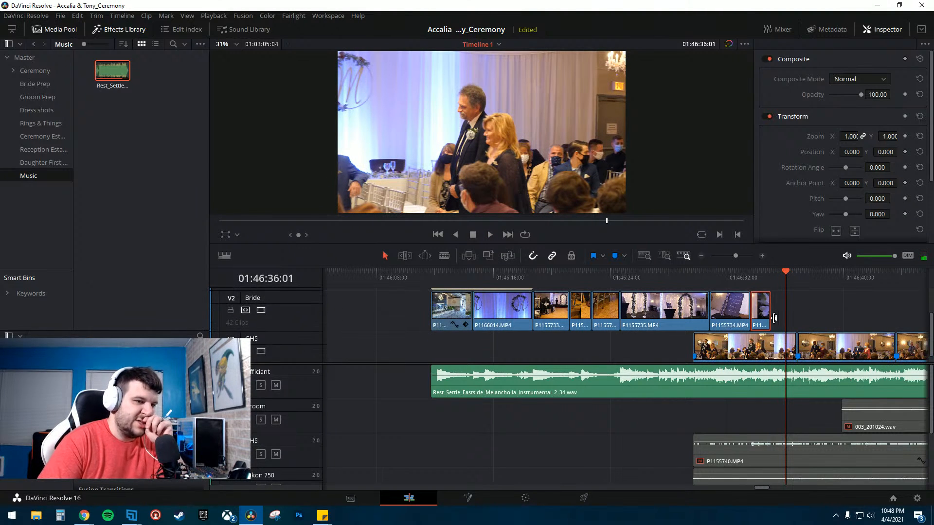
{"action": "scroll", "coordinate": [709, 346], "scroll_direction": "down", "scroll_amount": 1}
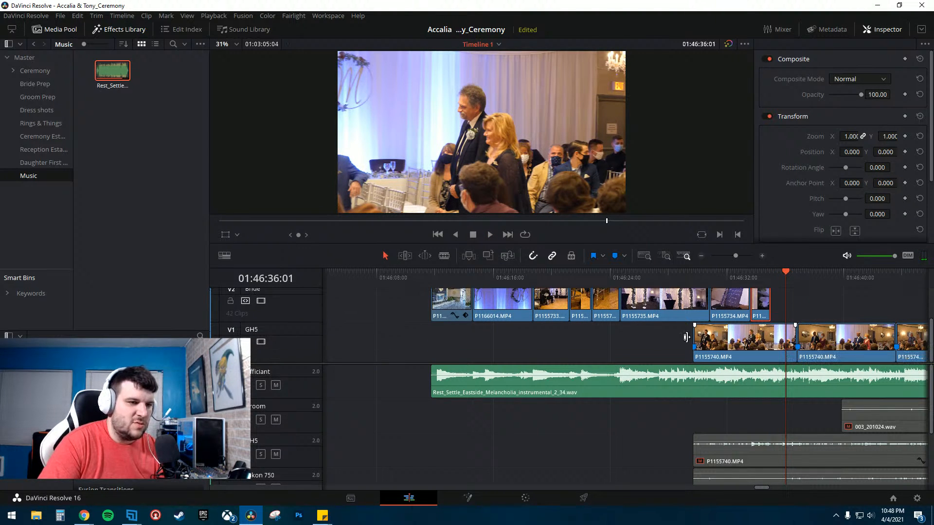
{"action": "left_click", "coordinate": [693, 275]}
{"action": "left_click", "coordinate": [668, 283]}
{"action": "key", "text": "space"}
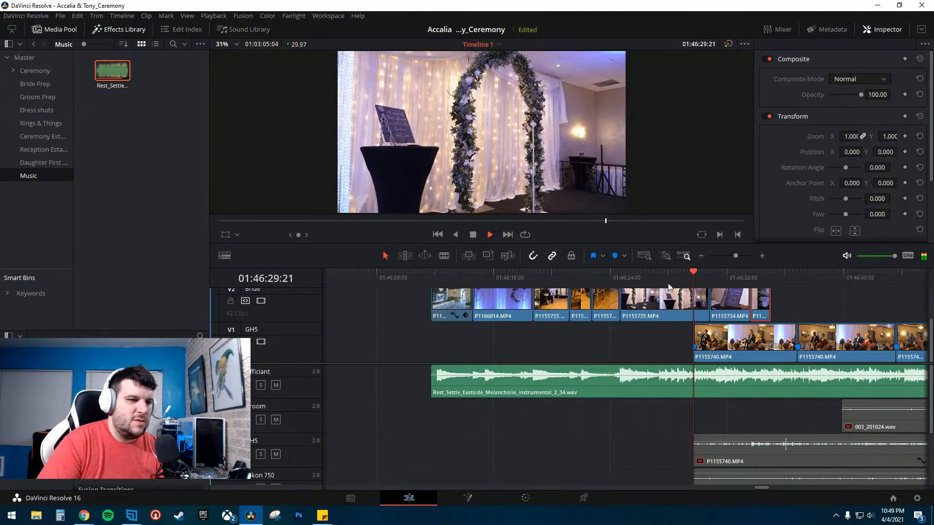
{"action": "key", "text": "space"}
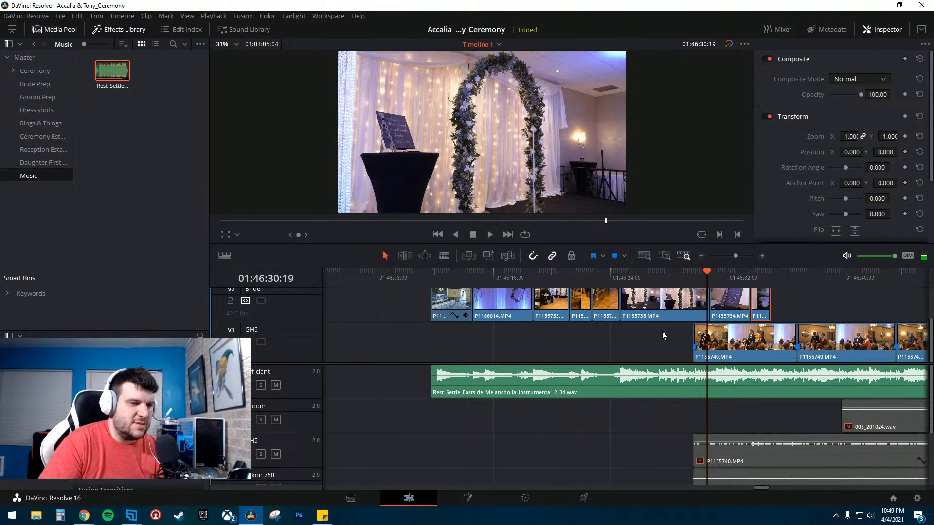
{"action": "left_click", "coordinate": [668, 281]}
{"action": "key", "text": "space"}
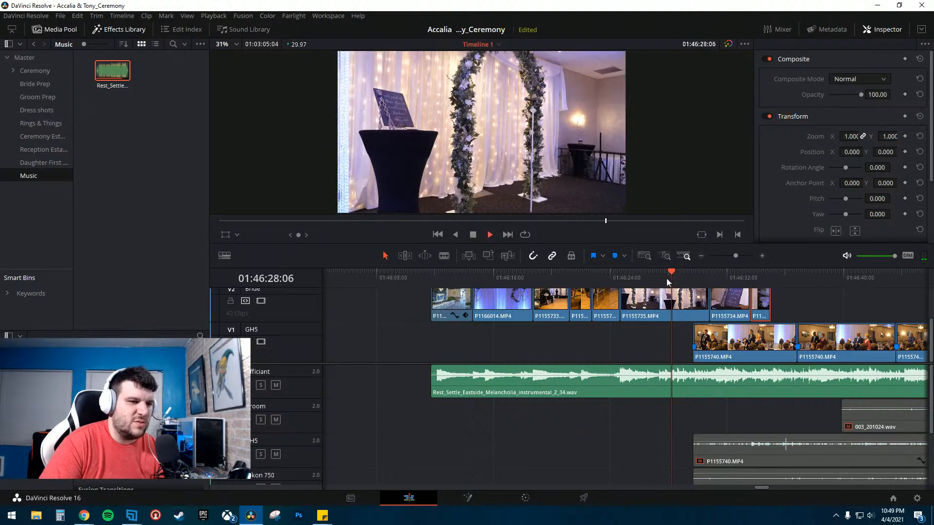
{"action": "key", "text": "space"}
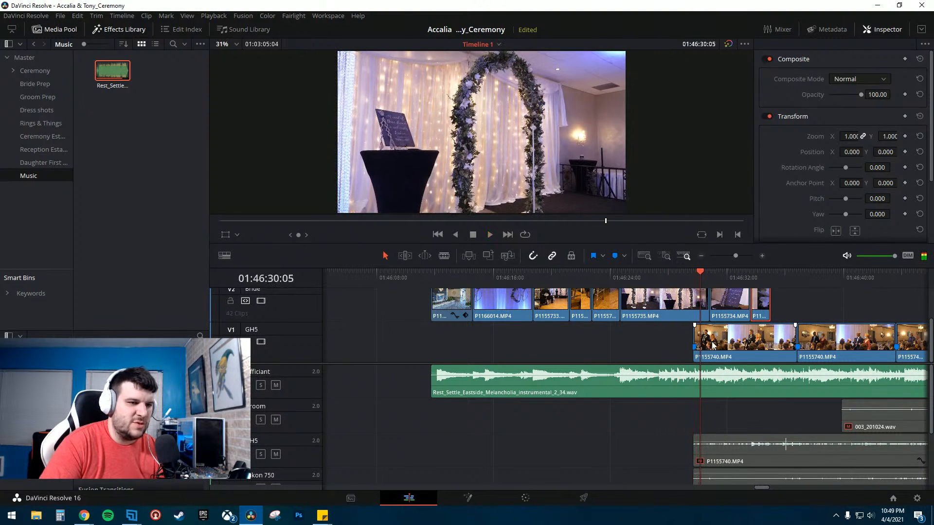
- Temporarily disable the Bride track, play the GH5 footage underneath, then re-enable the track
{"action": "left_click", "coordinate": [261, 301]}
{"action": "left_click", "coordinate": [680, 275]}
{"action": "key", "text": "space"}
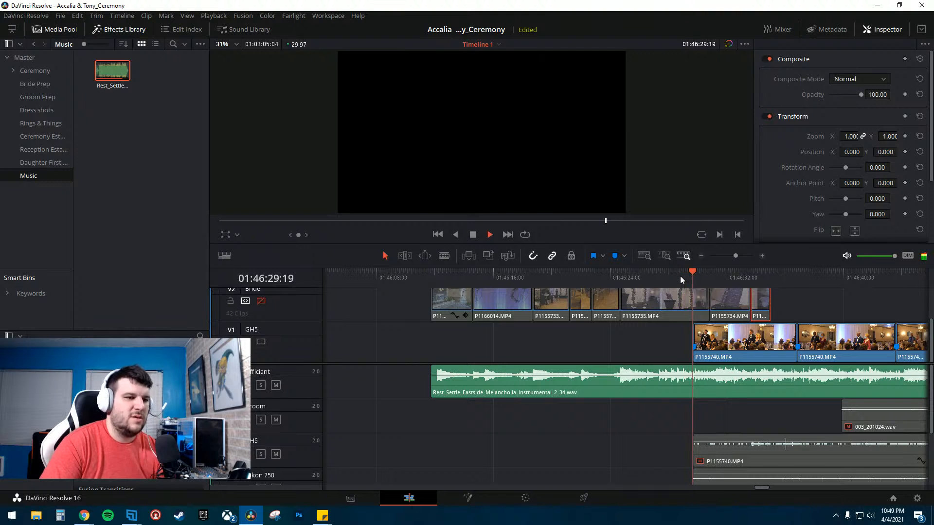
{"action": "key", "text": "space"}
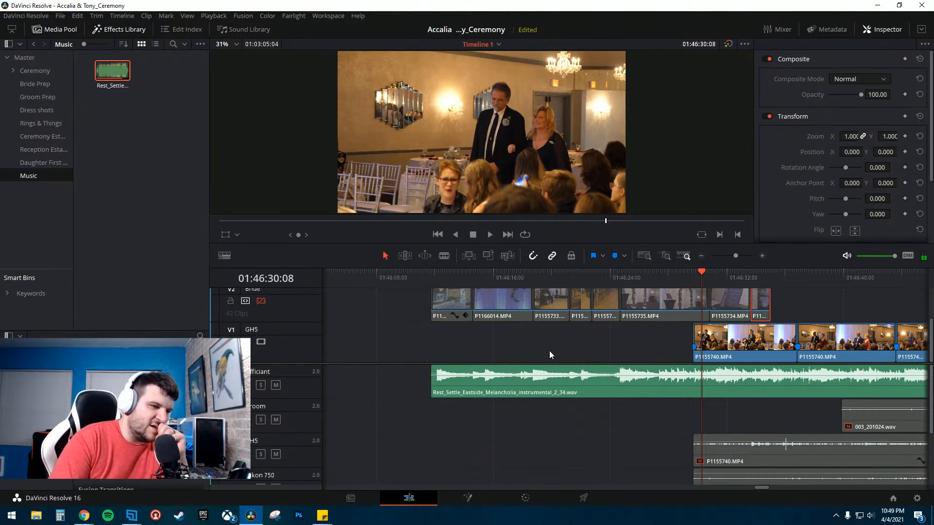
{"action": "left_click", "coordinate": [435, 330]}
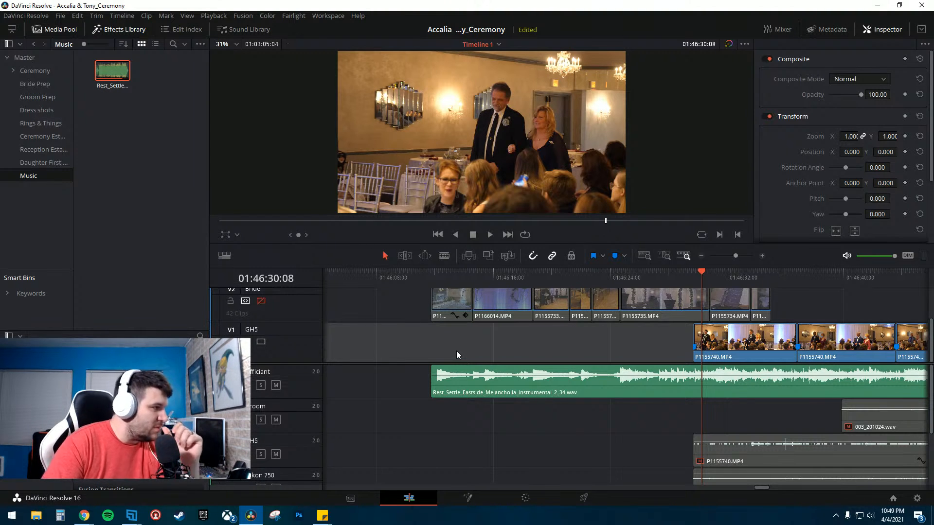
{"action": "left_click", "coordinate": [261, 300]}
- Move two short clips out of the Bride track intro sequence and slide P1155735.MP4 left against P1155733.MP4
{"action": "scroll", "coordinate": [570, 335], "scroll_direction": "left", "scroll_amount": 2}
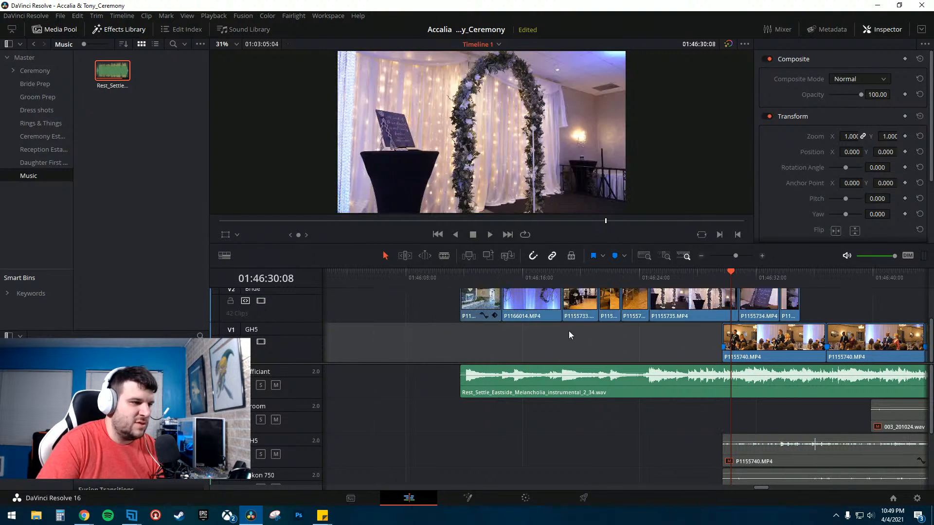
{"action": "scroll", "coordinate": [644, 340], "scroll_direction": "up", "scroll_amount": 1}
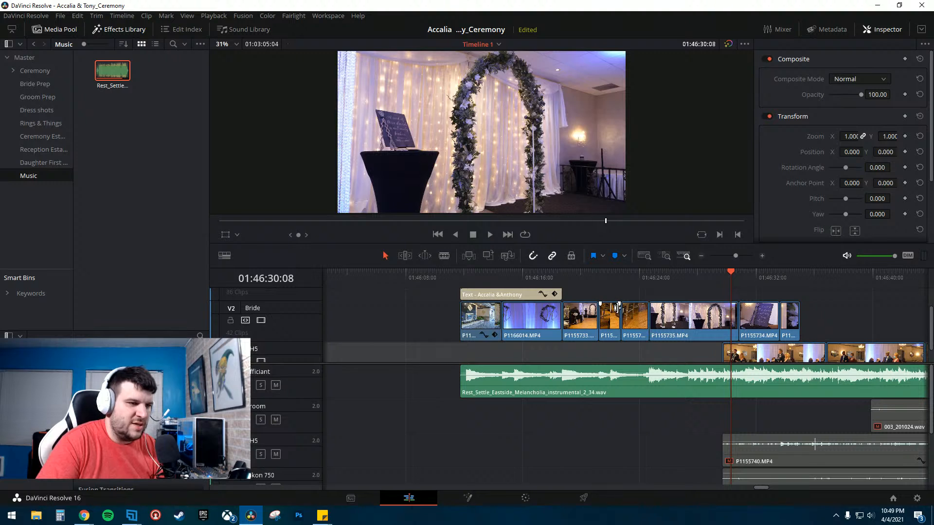
{"action": "left_click", "coordinate": [612, 323]}
{"action": "left_click", "coordinate": [636, 323], "text": "ctrl"}
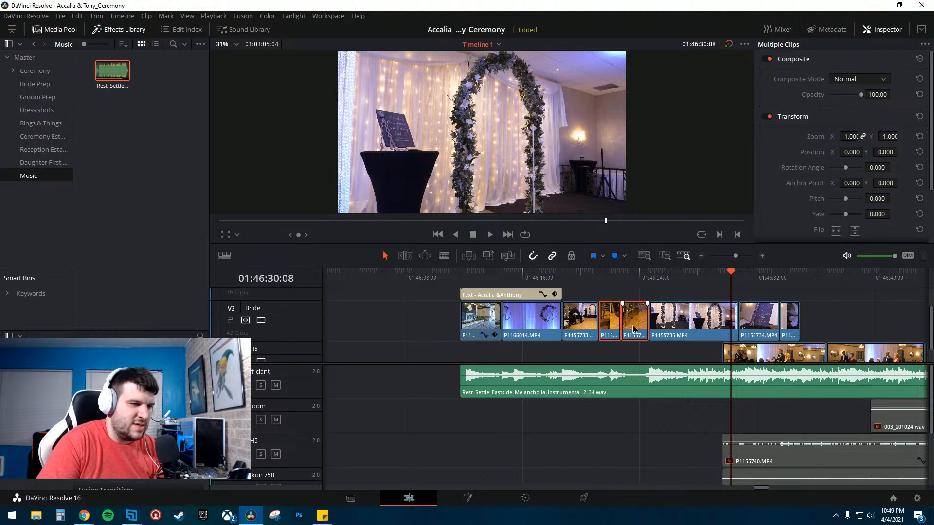
{"action": "left_click_drag", "start_coordinate": [634, 329], "coordinate": [399, 337]}
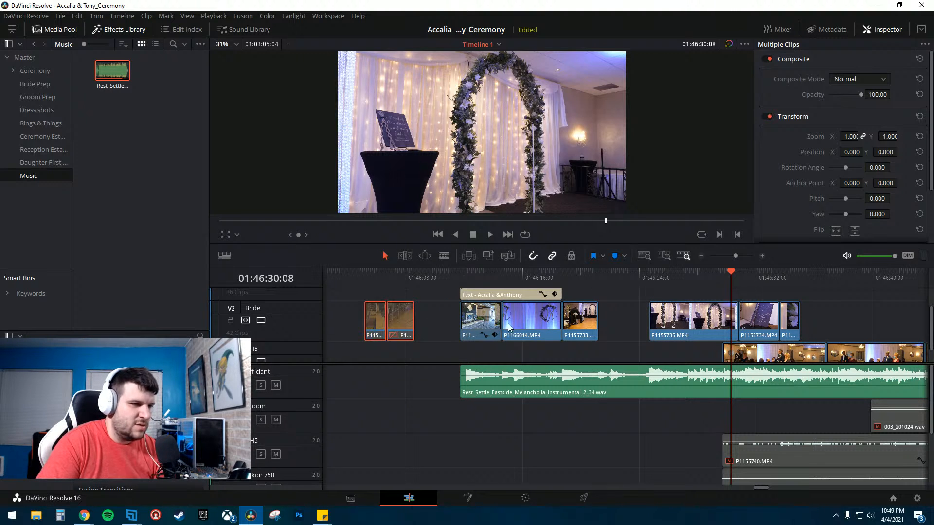
{"action": "left_click_drag", "start_coordinate": [696, 321], "coordinate": [645, 321]}
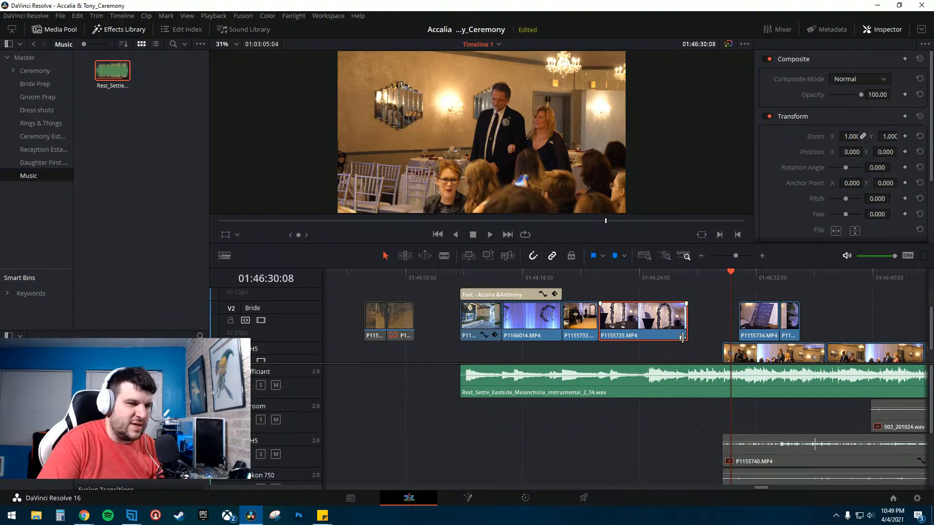
- Play back the end of the Bride track intro clips, stepping frame by frame around P1155735.MP4
{"action": "left_click", "coordinate": [599, 275]}
{"action": "mouse_move", "coordinate": [759, 295]}
{"action": "left_mouse_down"}
{"action": "mouse_move", "coordinate": [799, 308]}
{"action": "mouse_move", "coordinate": [717, 322]}
{"action": "left_mouse_up"}
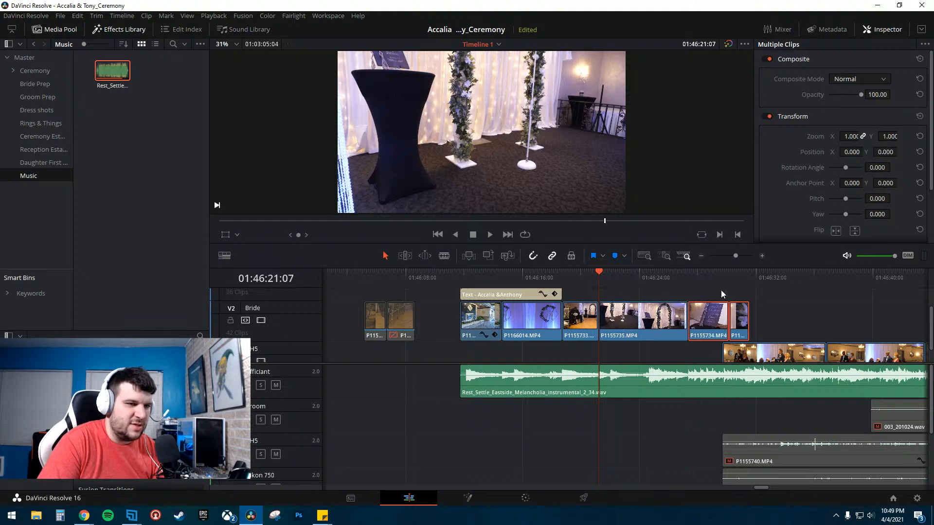
{"action": "left_click", "coordinate": [718, 276]}
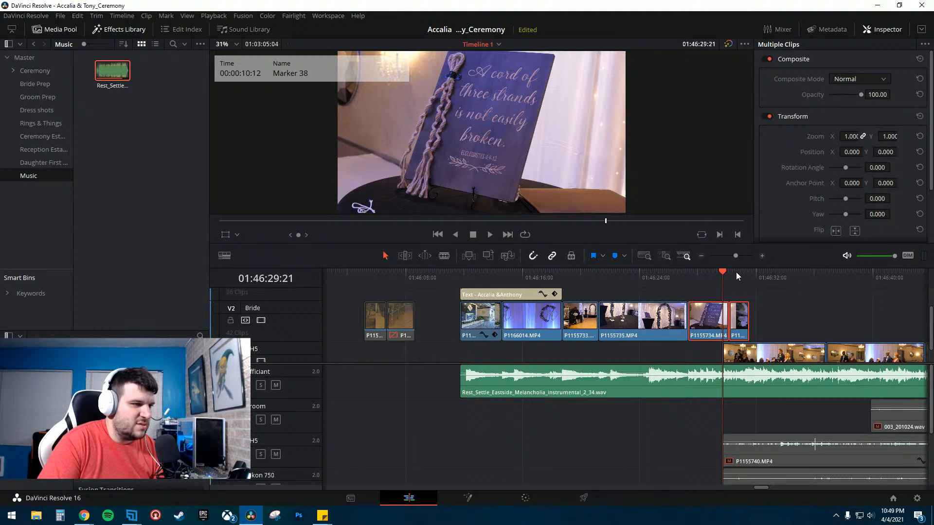
{"action": "key", "text": "space"}
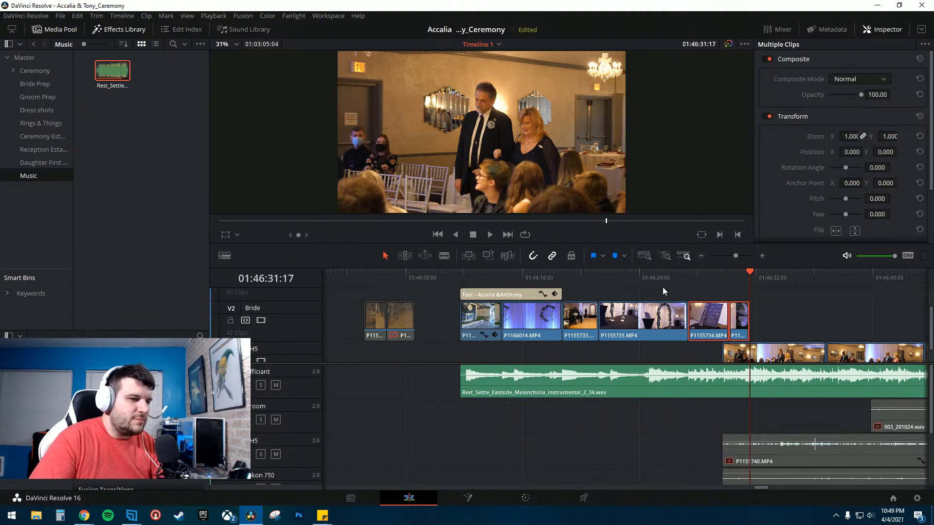
{"action": "left_click", "coordinate": [627, 327]}
{"action": "left_click", "coordinate": [581, 275]}
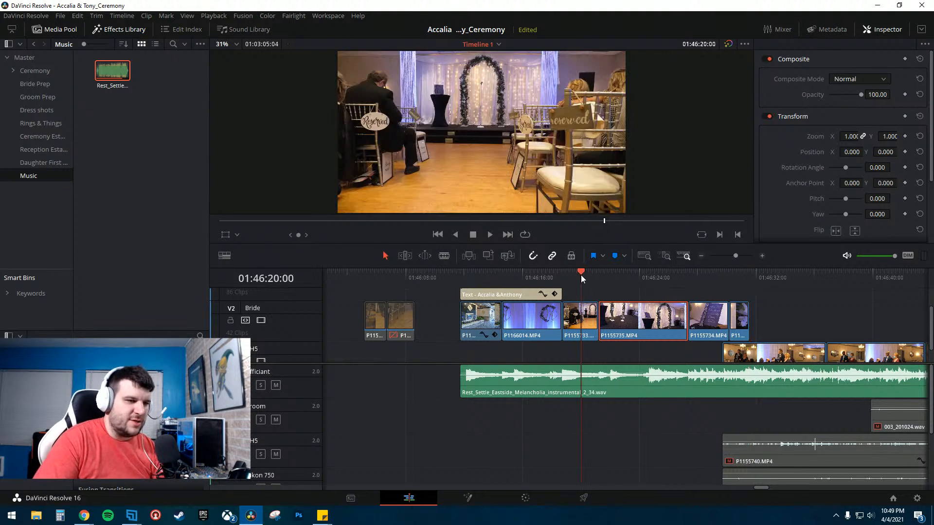
{"action": "key", "text": "space"}
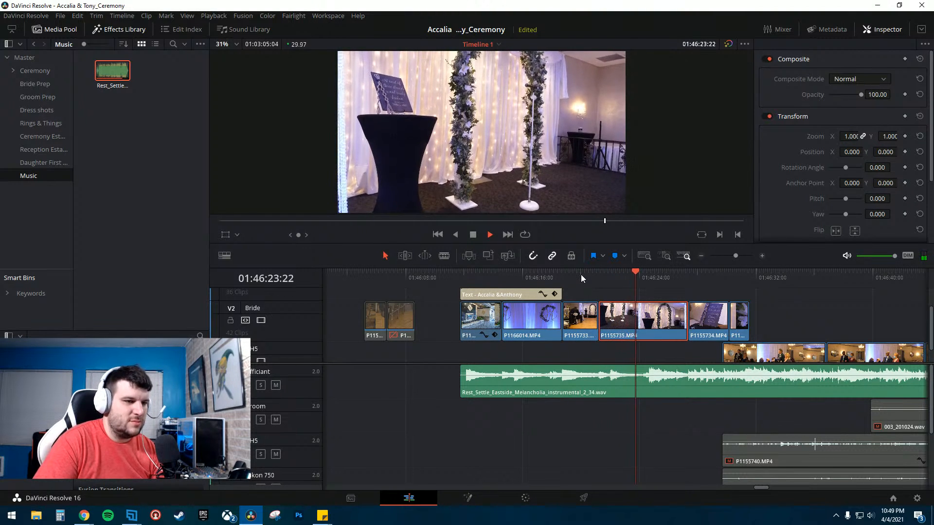
{"action": "key", "text": "space"}
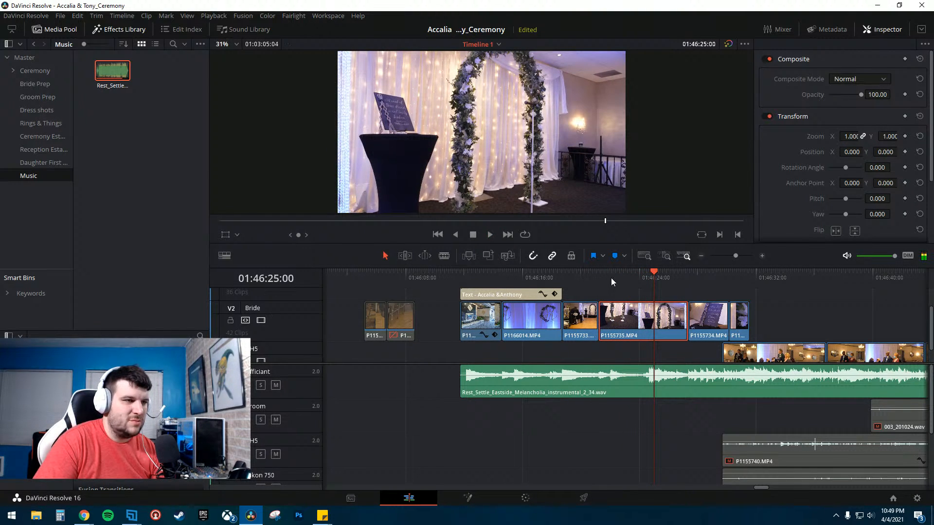
{"action": "left_click", "coordinate": [638, 274]}
{"action": "key", "text": "space"}
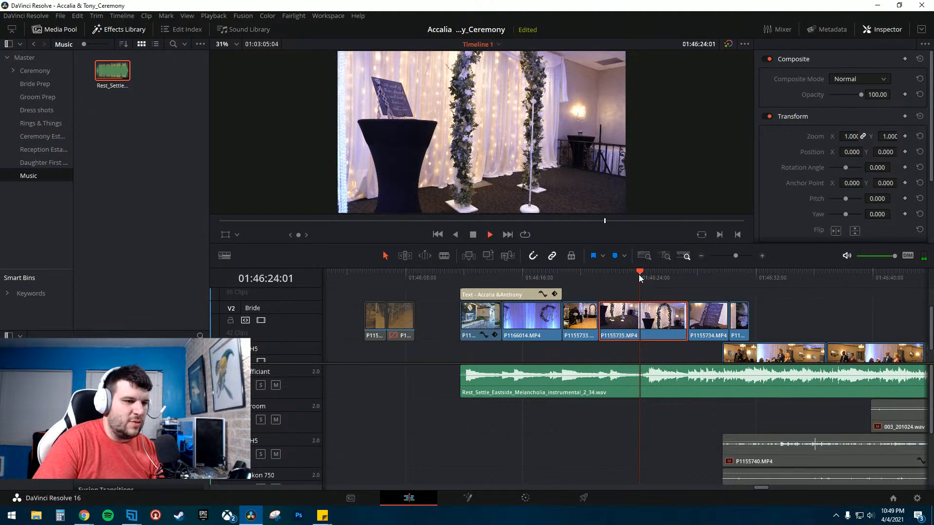
{"action": "key", "text": "space"}
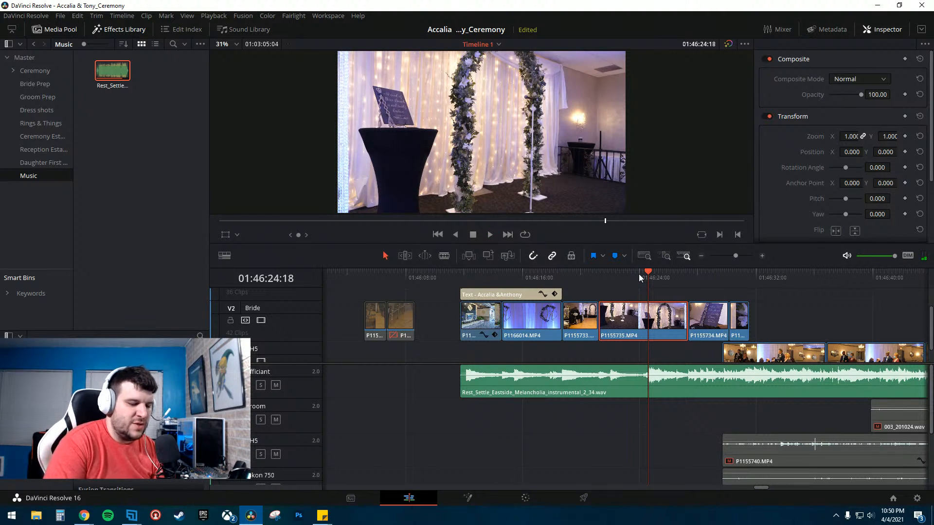
{"action": "key", "text": "Right"}
{"action": "key", "text": "Right"}
{"action": "key", "text": "Right"}
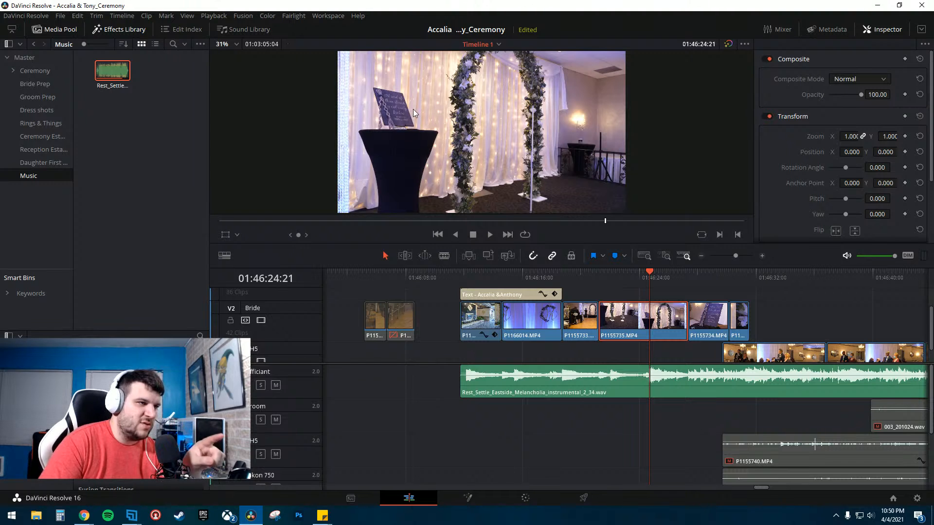
- Trim the end of P1155735.MP4 back to the playhead and slide P1155734.MP4 and the last clip left to close the gaps
{"action": "left_click_drag", "start_coordinate": [683, 325], "coordinate": [649, 325]}
{"action": "left_click_drag", "start_coordinate": [709, 318], "coordinate": [669, 319]}
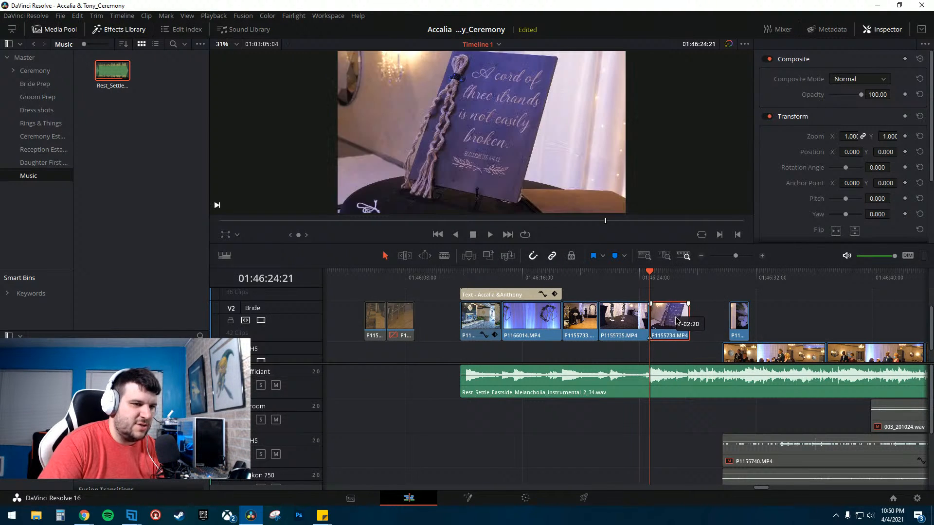
{"action": "left_click_drag", "start_coordinate": [740, 319], "coordinate": [712, 319]}
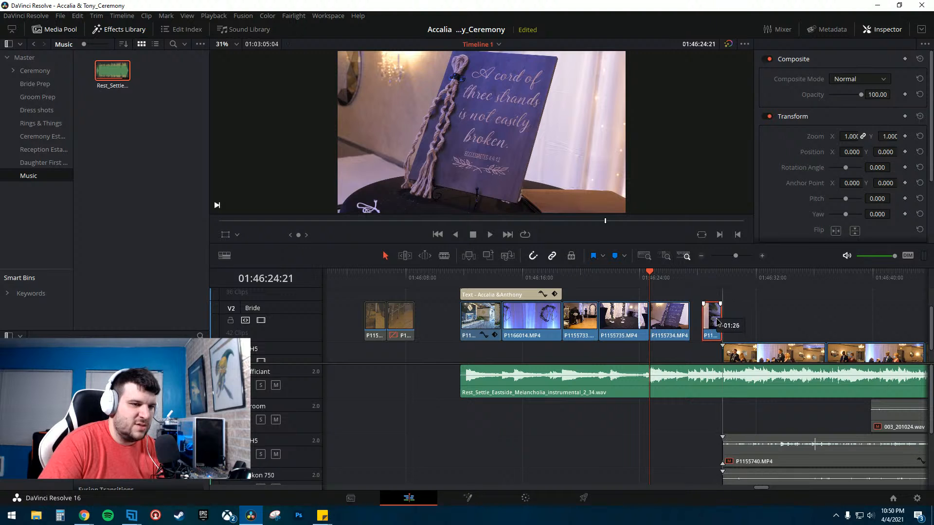
- Extend the end of the last intro clip so it meets the start of the GH5 footage
{"action": "left_click", "coordinate": [637, 277]}
{"action": "key", "text": "space"}
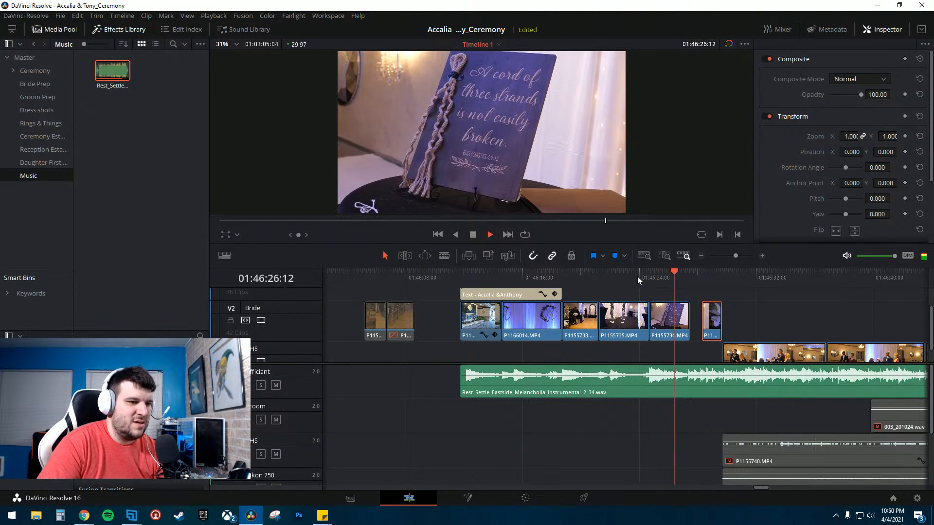
{"action": "key", "text": "space"}
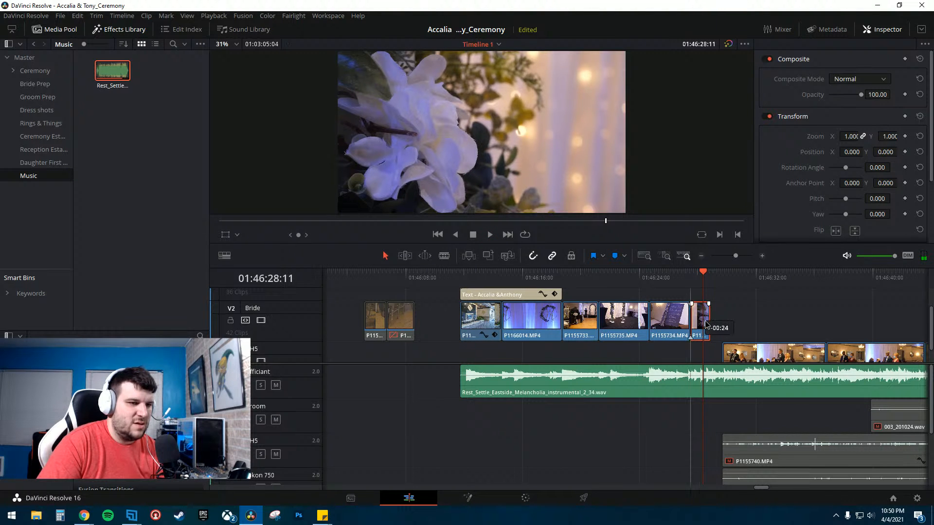
{"action": "left_click_drag", "start_coordinate": [711, 320], "coordinate": [723, 320]}
- Play the revised intro ending into the GH5 ceremony footage
{"action": "left_click", "coordinate": [672, 277]}
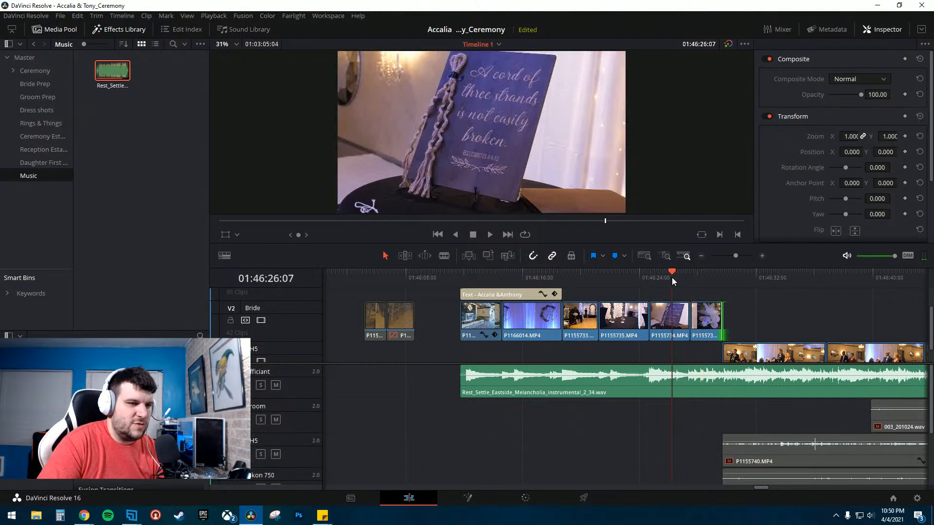
{"action": "key", "text": "space"}
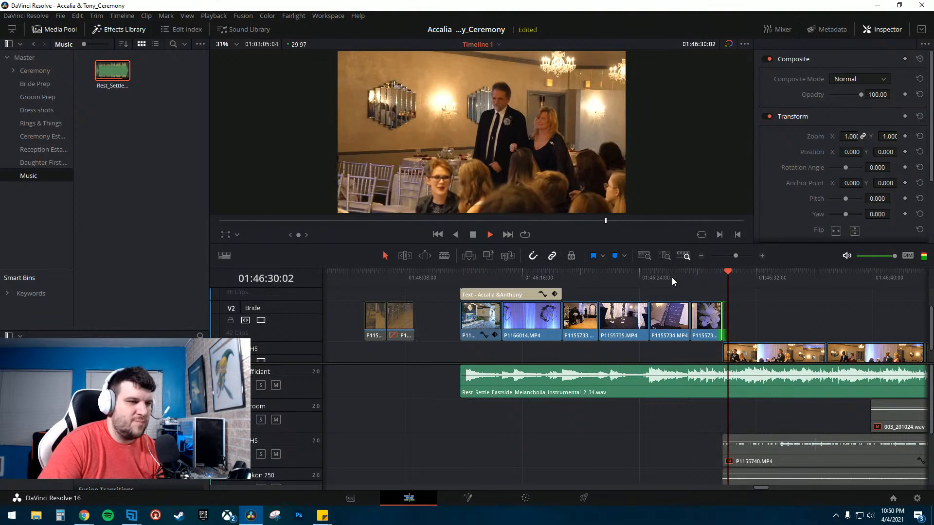
{"action": "key", "text": "space"}
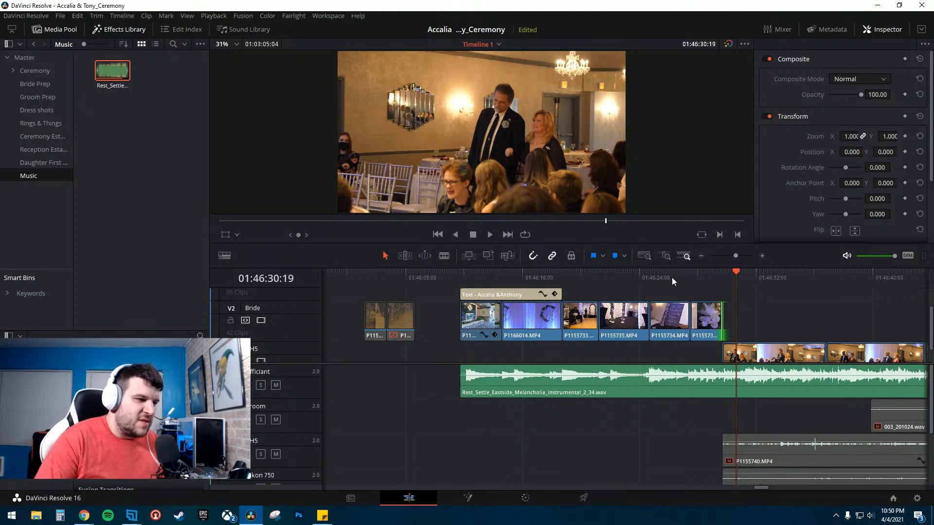
- Delete the two set-aside clips sitting before the intro on the Bride track
{"action": "left_click", "coordinate": [375, 322]}
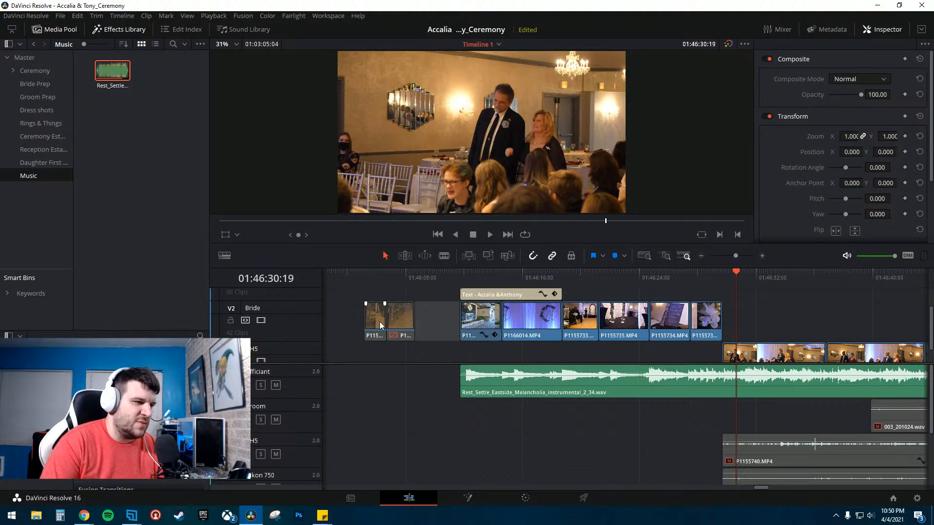
{"action": "left_click", "coordinate": [394, 321], "text": "ctrl"}
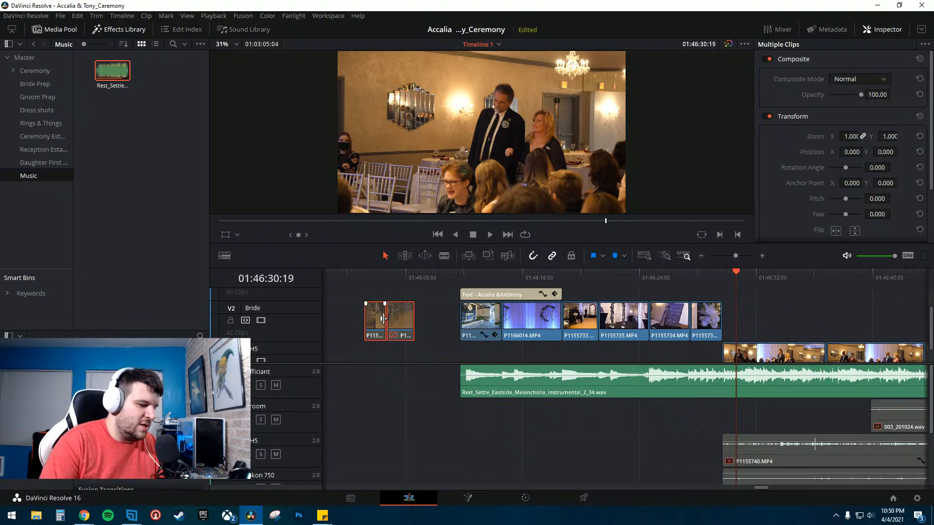
{"action": "key", "text": "d"}
{"action": "left_click", "coordinate": [365, 279]}
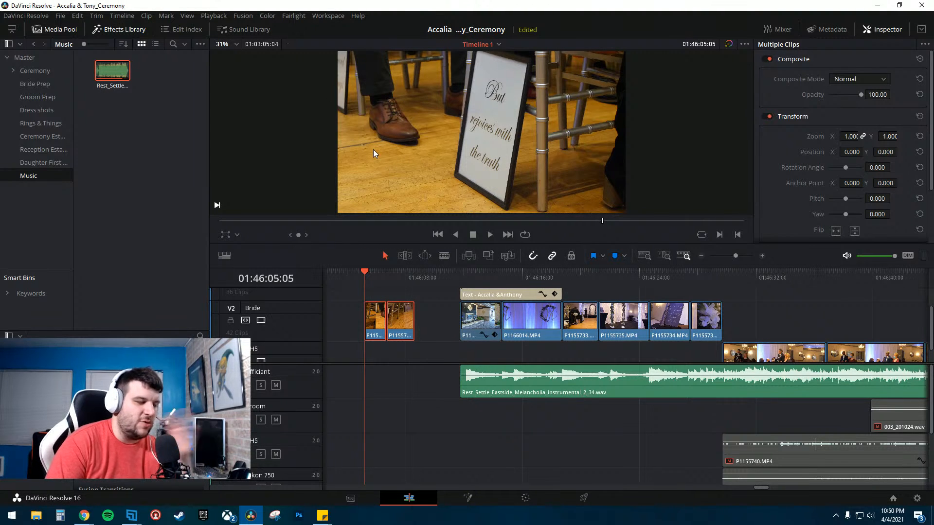
{"action": "key", "text": "Down"}
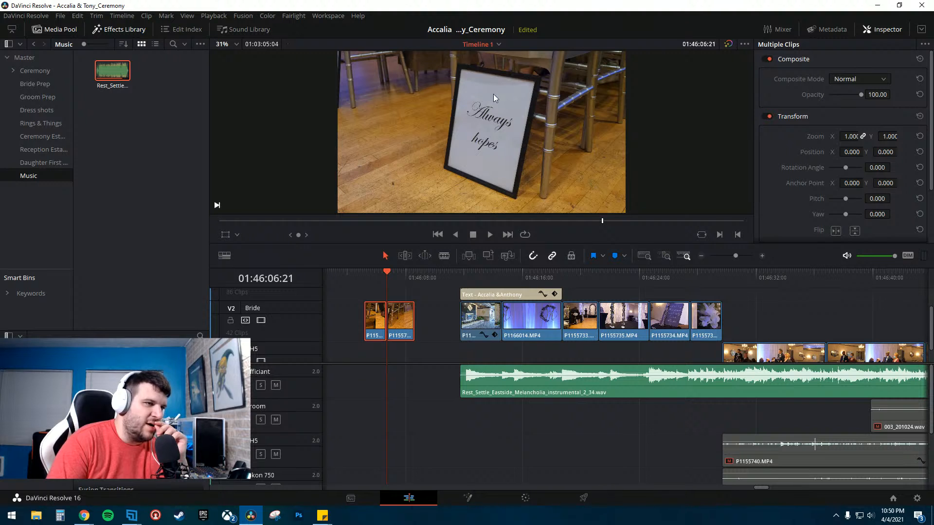
{"action": "key", "text": "Up"}
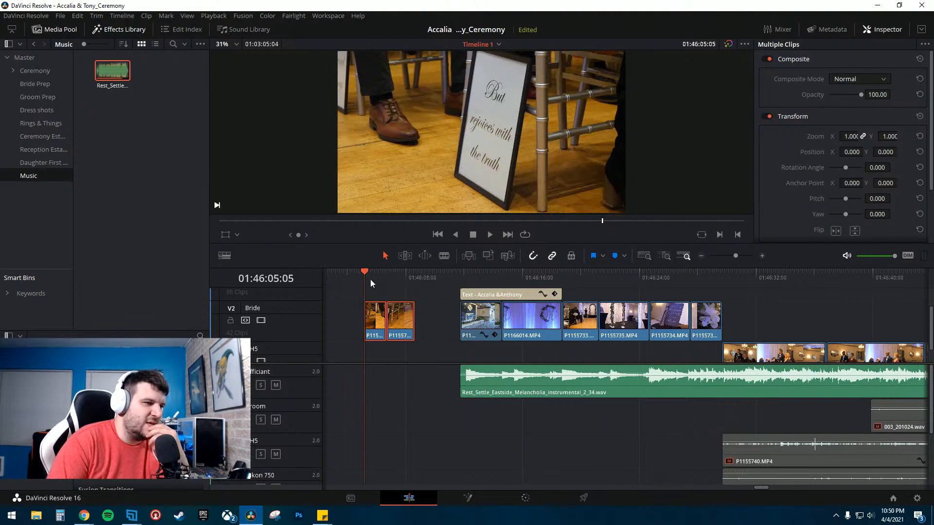
{"action": "left_click", "coordinate": [346, 316]}
{"action": "left_click_drag", "start_coordinate": [337, 311], "coordinate": [411, 332]}
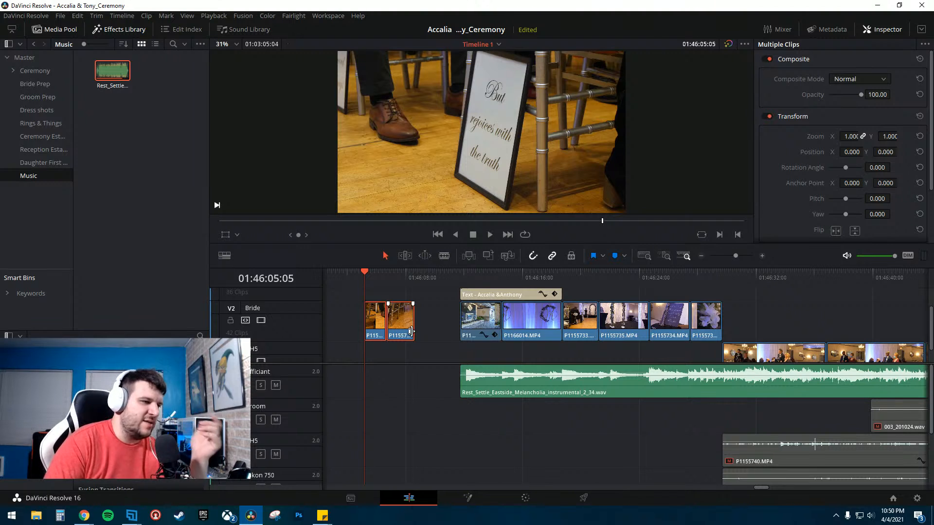
{"action": "left_click", "coordinate": [422, 323]}
{"action": "left_click", "coordinate": [430, 323]}
{"action": "left_click_drag", "start_coordinate": [345, 319], "coordinate": [413, 331]}
{"action": "key", "text": "BackSpace"}
- Set the first intro clip's starting opacity keyframe to 0 in its opacity curve so it fades in
{"action": "left_click", "coordinate": [464, 278]}
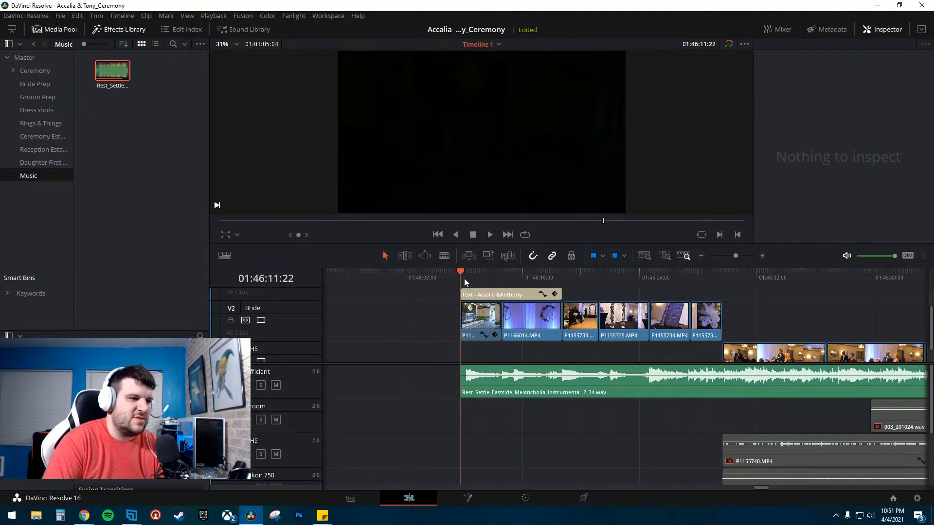
{"action": "key", "text": "space"}
{"action": "key", "text": "Up"}
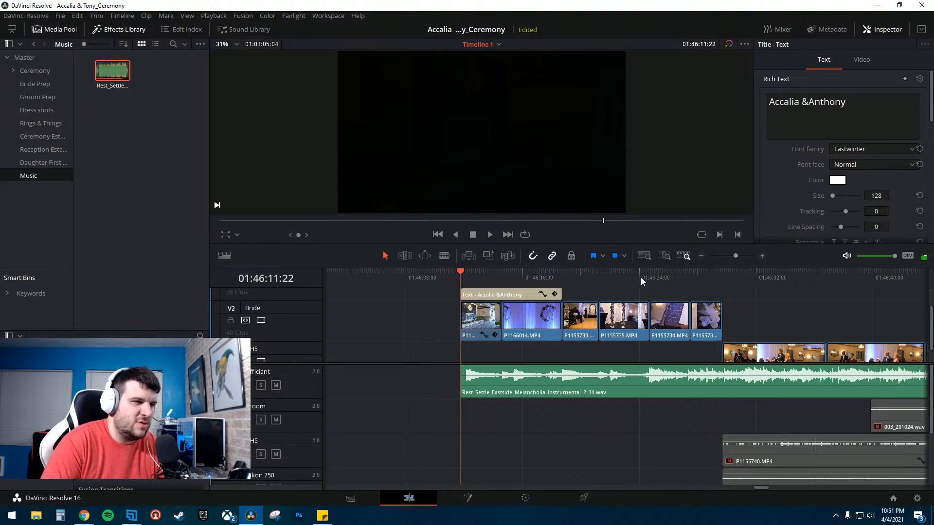
{"action": "left_click", "coordinate": [483, 335]}
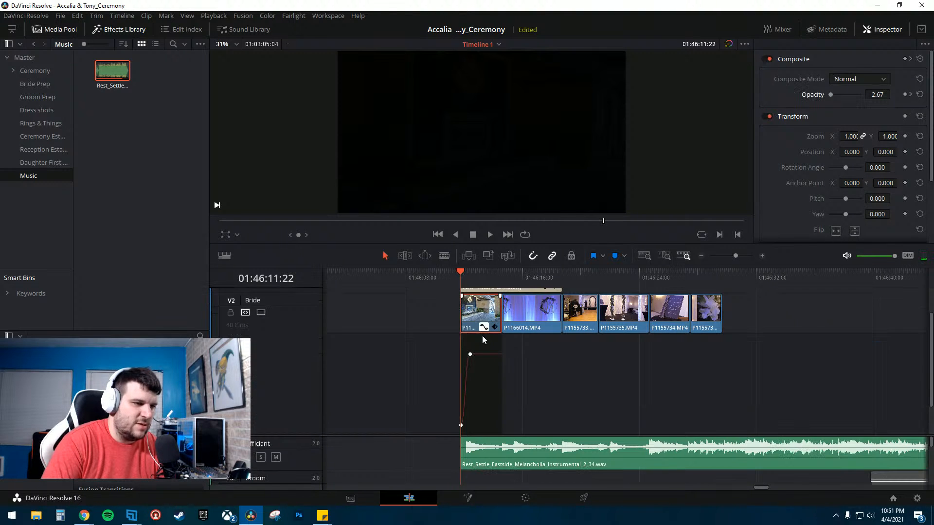
{"action": "left_click", "coordinate": [759, 256]}
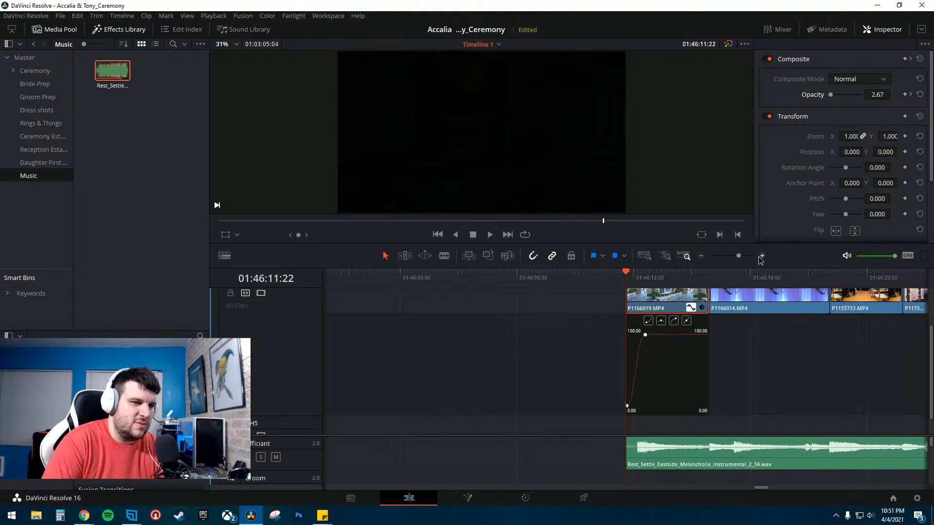
{"action": "left_click", "coordinate": [759, 256]}
{"action": "left_click_drag", "start_coordinate": [634, 405], "coordinate": [627, 425]}
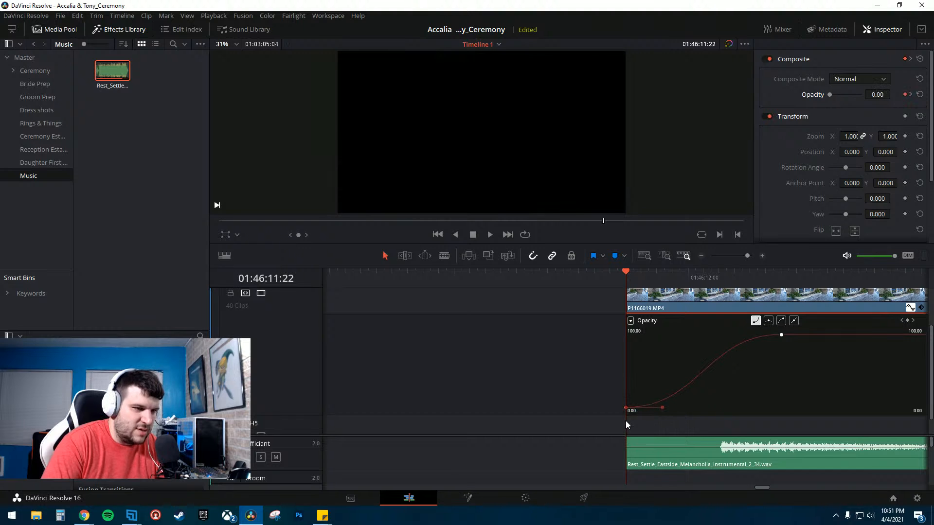
{"action": "left_click", "coordinate": [701, 256]}
{"action": "left_click", "coordinate": [701, 256]}
{"action": "left_click", "coordinate": [647, 312]}
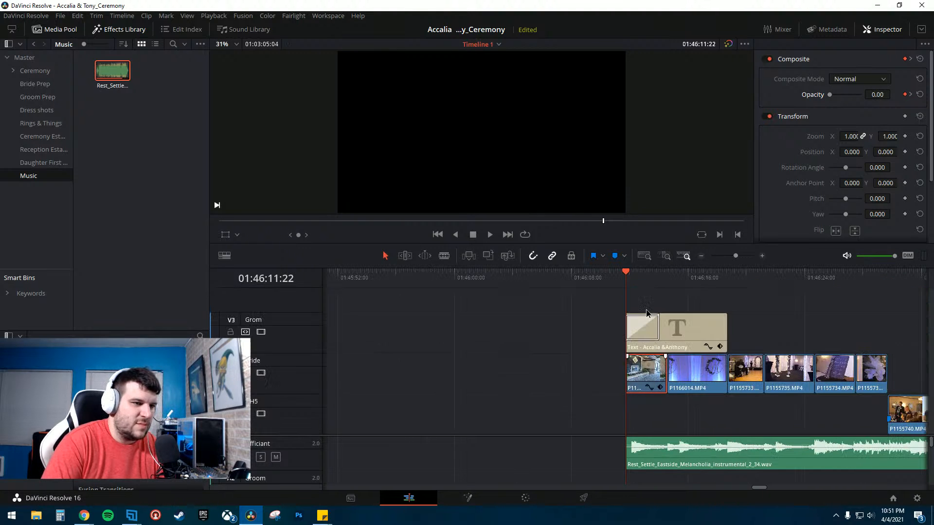
- Play the opening fade-in and enlarge the viewer area above the timeline
{"action": "left_click", "coordinate": [604, 277]}
{"action": "key", "text": "space"}
{"action": "key", "text": "space"}
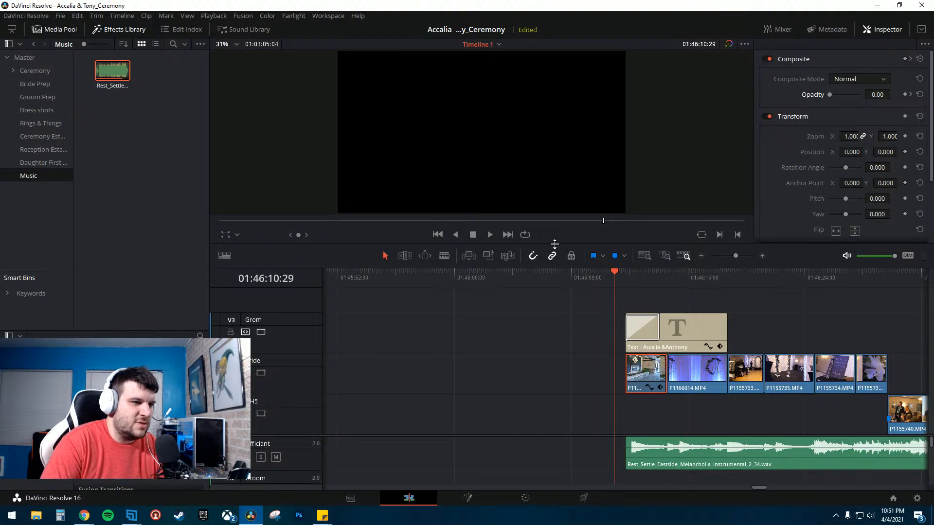
{"action": "left_click_drag", "start_coordinate": [555, 243], "coordinate": [549, 354]}
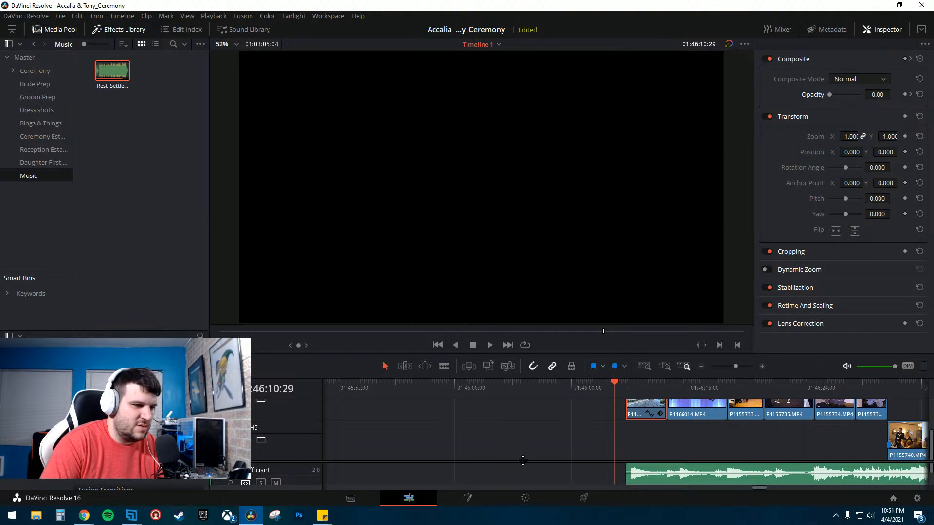
- Try stabilizing the 'A cord of three strands' sign clip on the Color page, then clear its tracking
{"action": "key", "text": "space"}
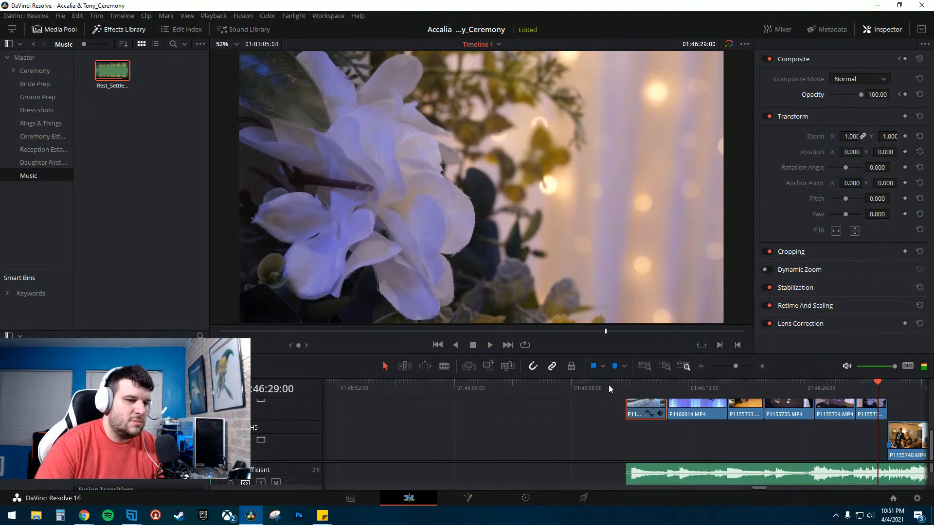
{"action": "left_click", "coordinate": [524, 498]}
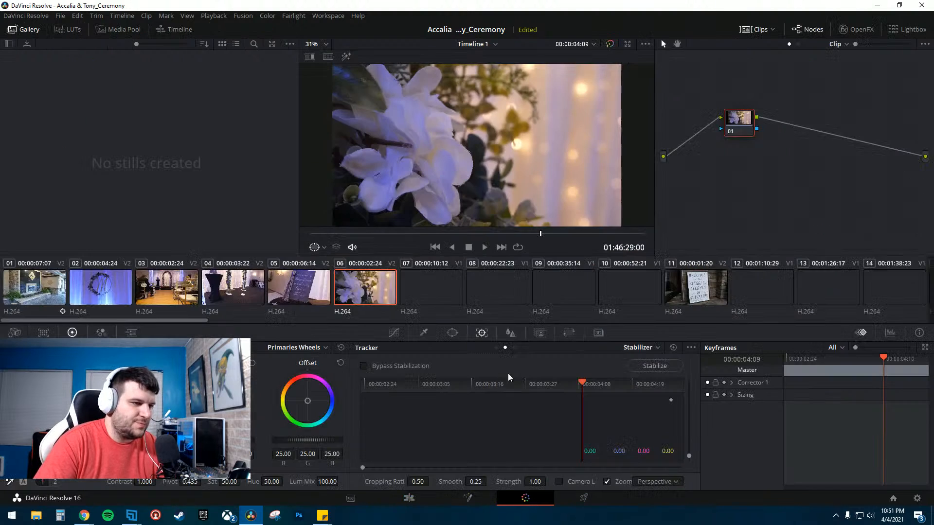
{"action": "left_click", "coordinate": [297, 289]}
{"action": "left_click", "coordinate": [648, 368]}
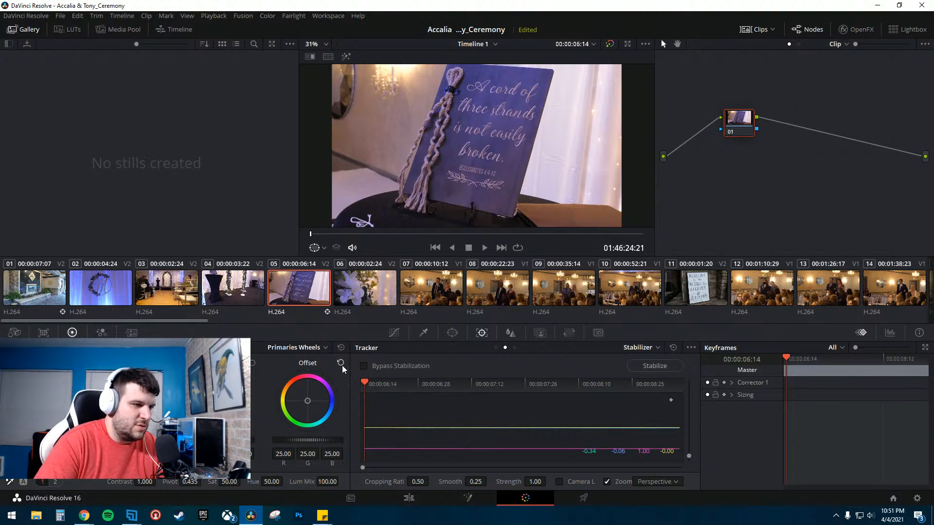
{"action": "left_click", "coordinate": [674, 348]}
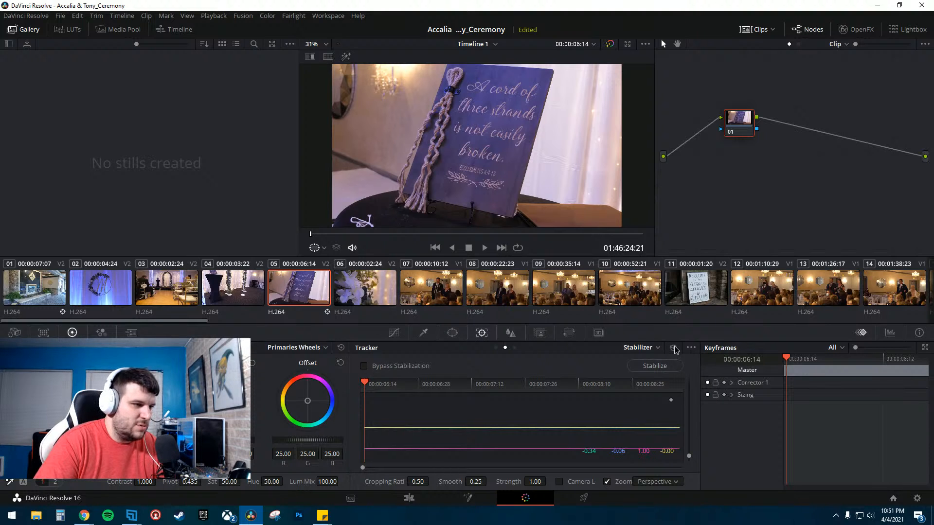
{"action": "left_click", "coordinate": [485, 248]}
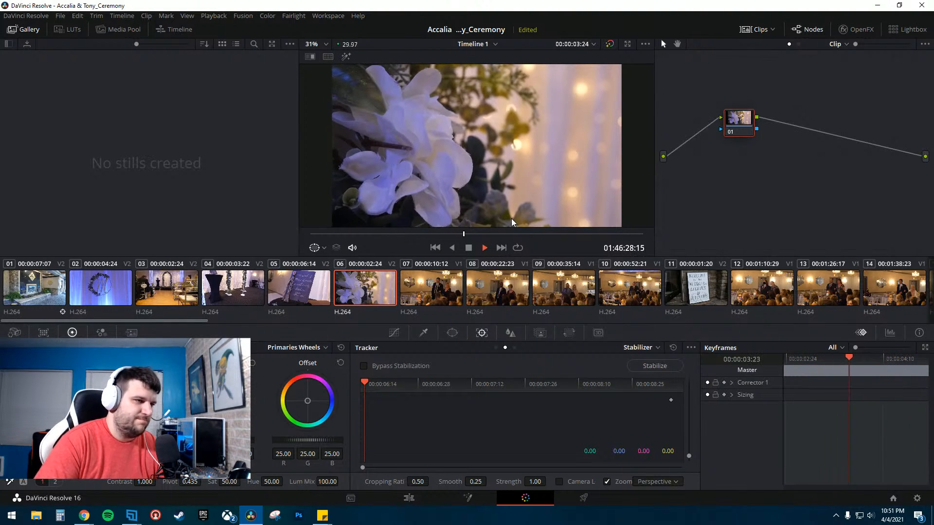
- Stabilize the 'A cord of three strands' sign clip with the Stabilizer and play it
{"action": "left_click", "coordinate": [300, 295]}
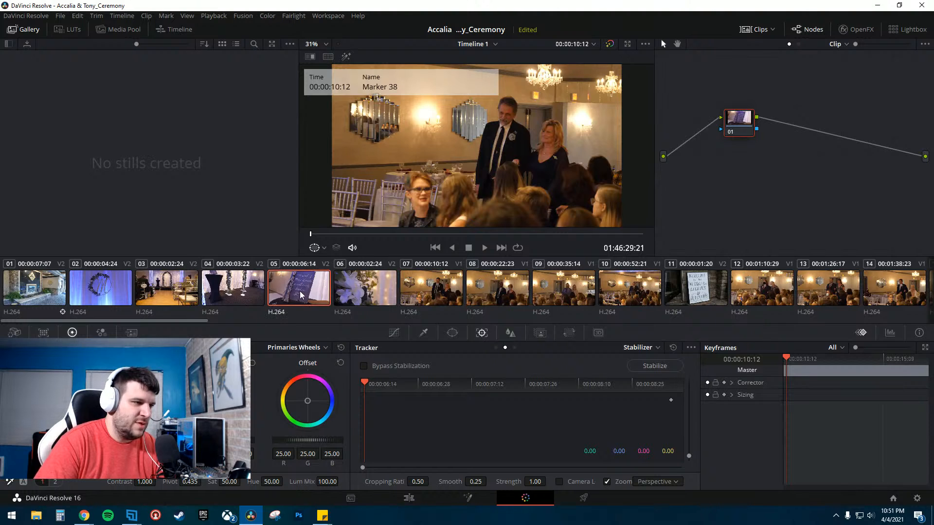
{"action": "left_click", "coordinate": [657, 371]}
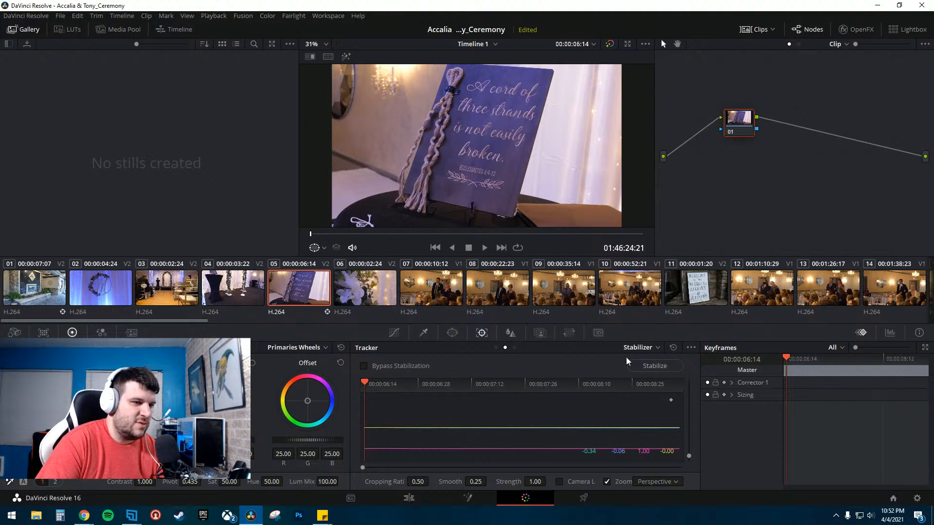
{"action": "left_click", "coordinate": [672, 348]}
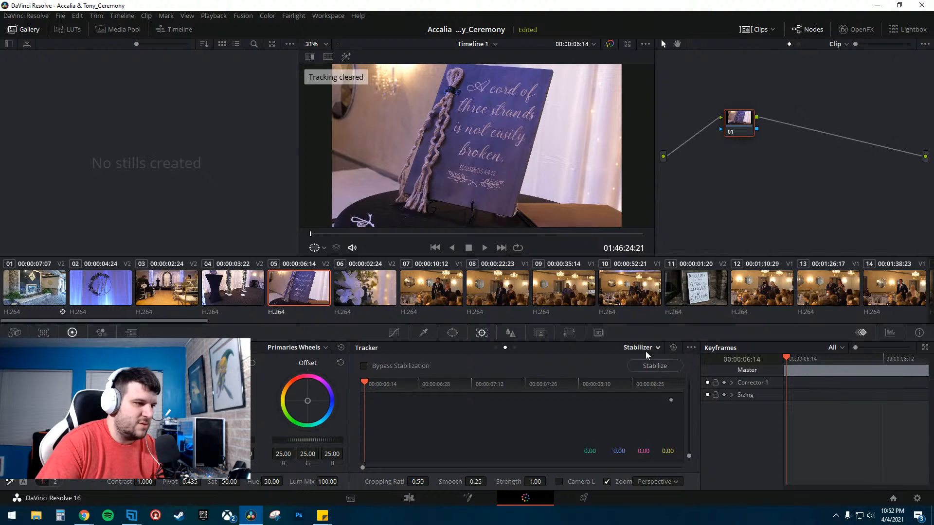
{"action": "left_click", "coordinate": [656, 368]}
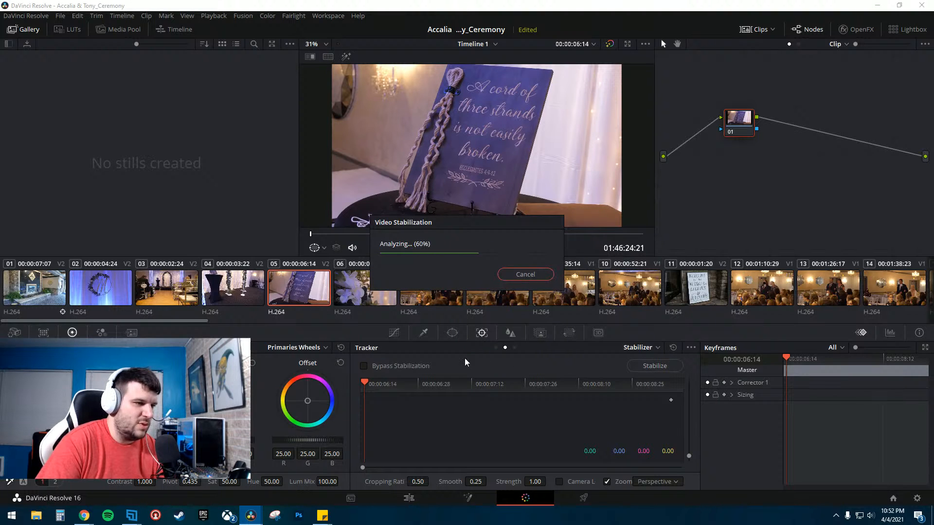
{"action": "left_click", "coordinate": [485, 248]}
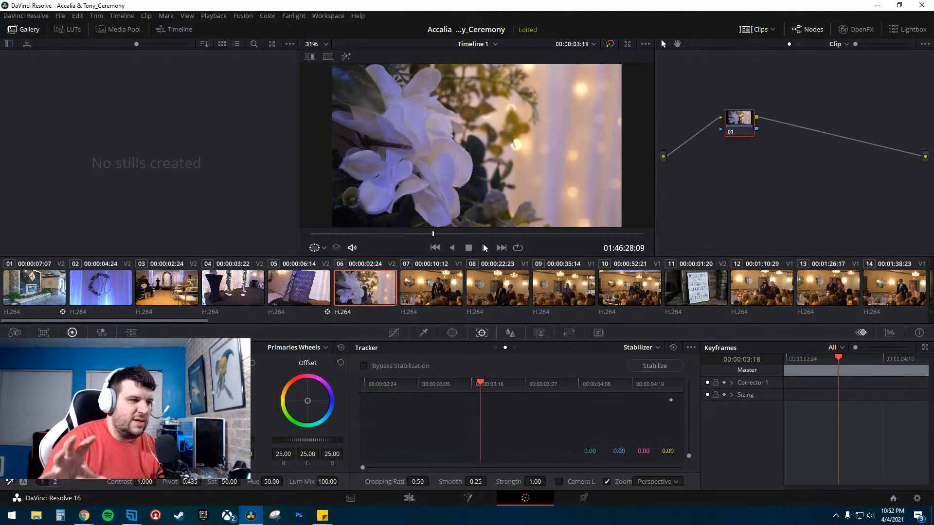
- Play back the stabilized sign clip to review it
{"action": "left_click", "coordinate": [298, 291]}
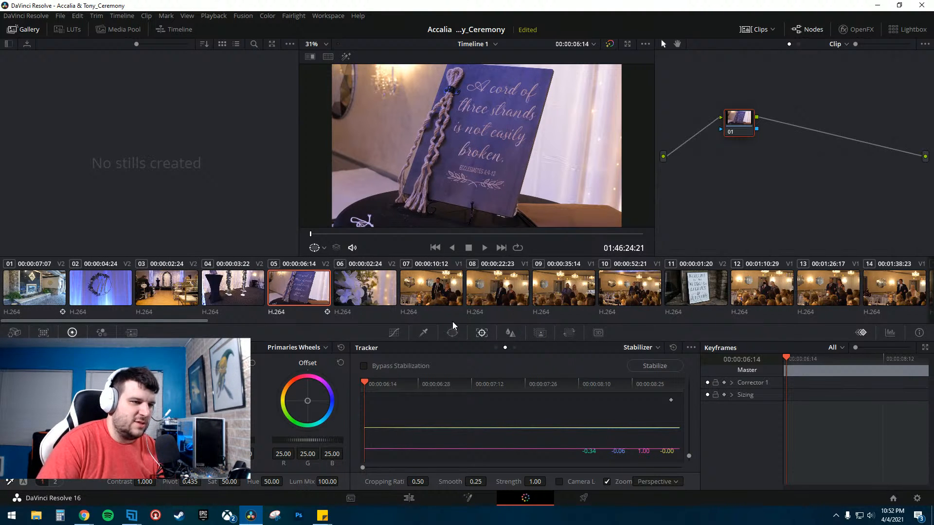
{"action": "left_click", "coordinate": [484, 248]}
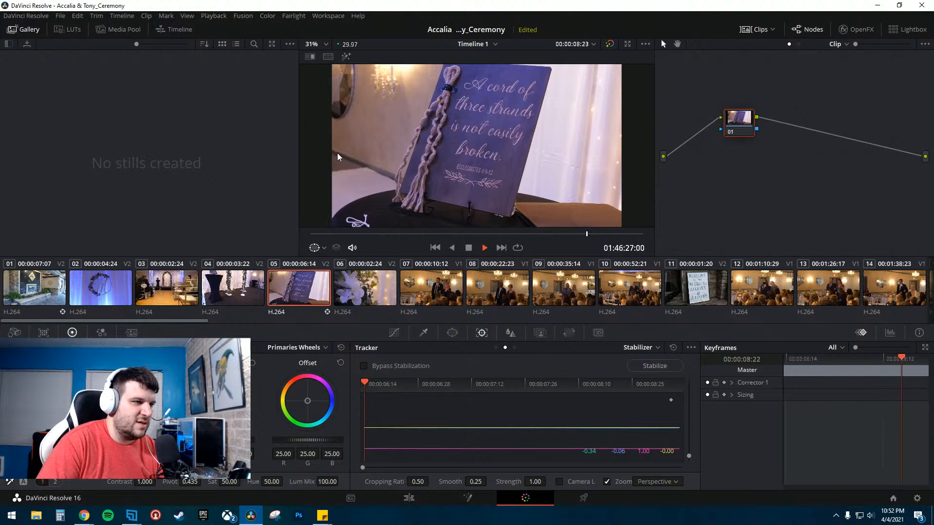
{"action": "key", "text": "space"}
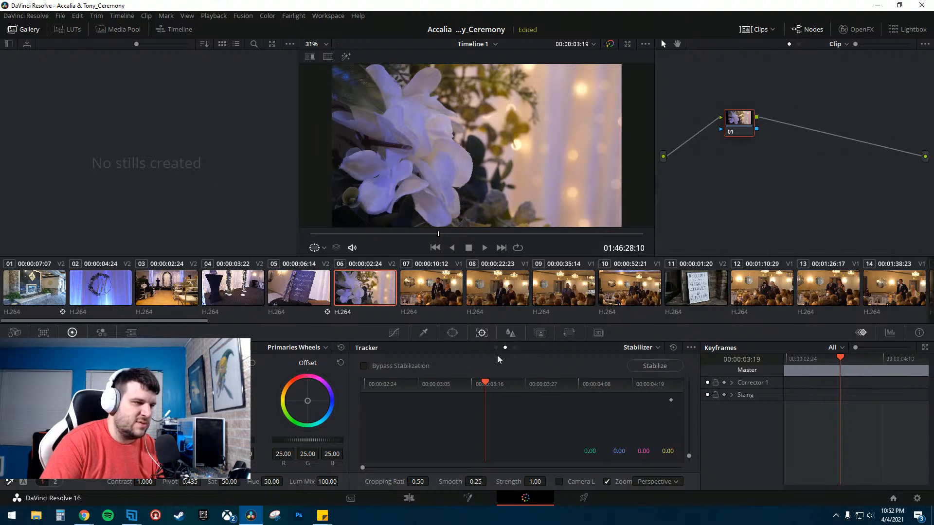
- Stabilize the white flower clip and play it back
{"action": "left_click", "coordinate": [655, 367]}
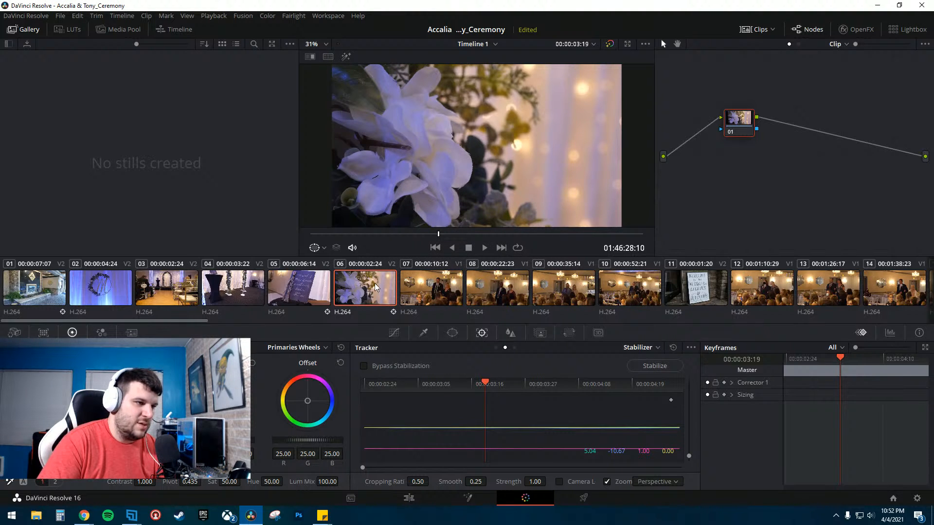
{"action": "left_click", "coordinate": [484, 248]}
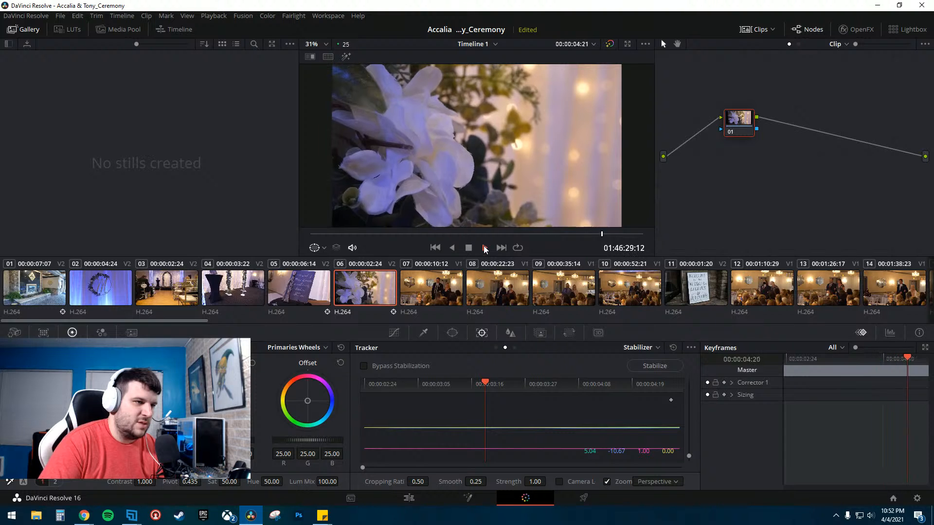
{"action": "left_click", "coordinate": [484, 248]}
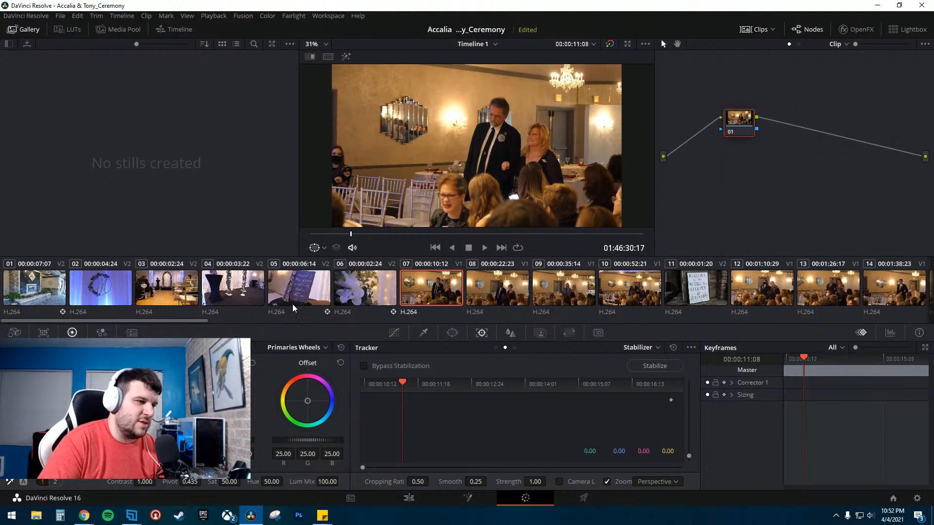
- Review the stabilized flower clip by playing it from its start
{"action": "left_click", "coordinate": [360, 295]}
{"action": "left_click", "coordinate": [485, 249]}
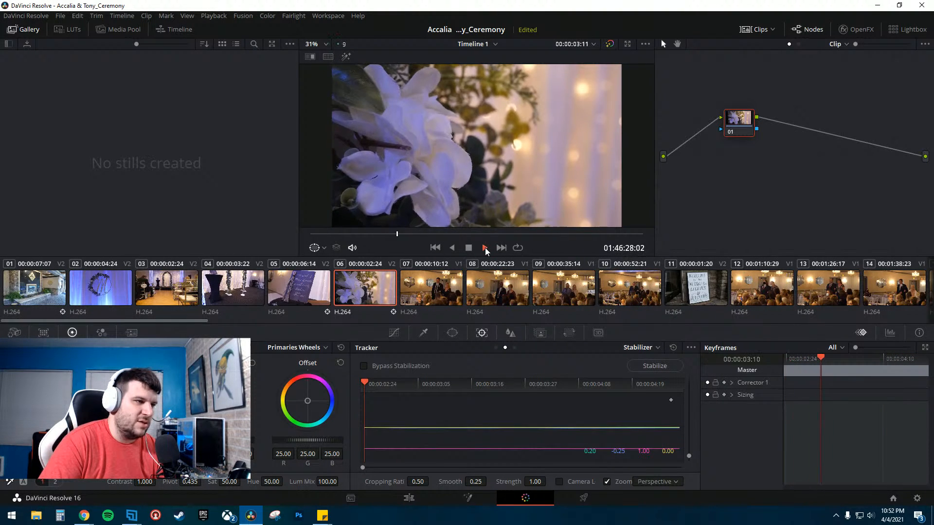
{"action": "left_click", "coordinate": [485, 246]}
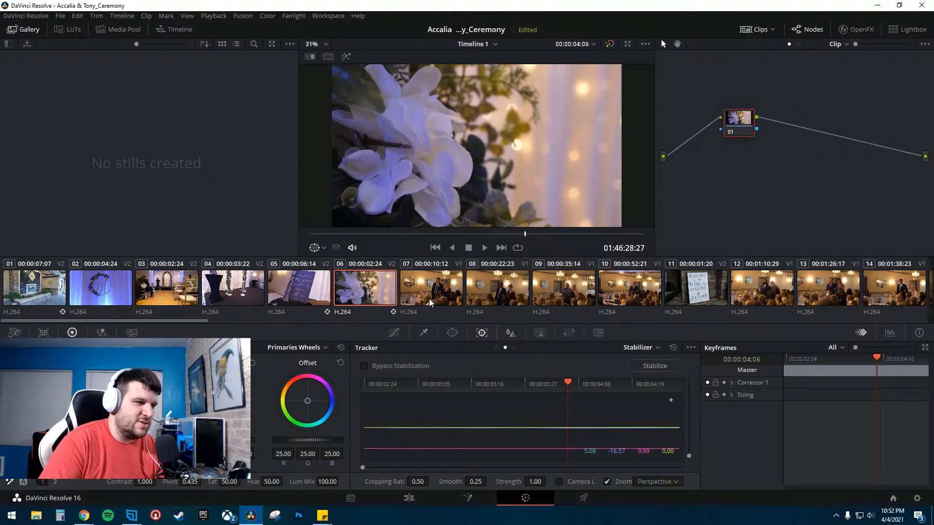
{"action": "left_click", "coordinate": [331, 235]}
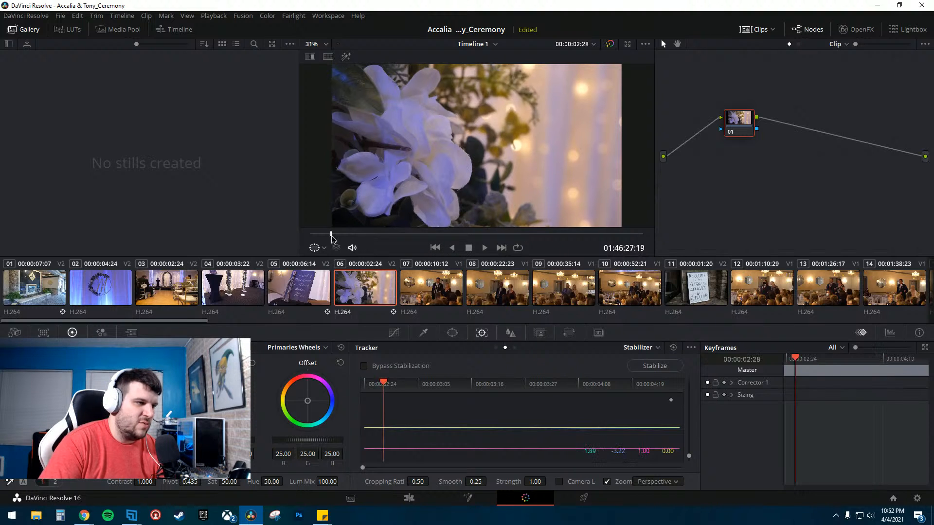
{"action": "key", "text": "space"}
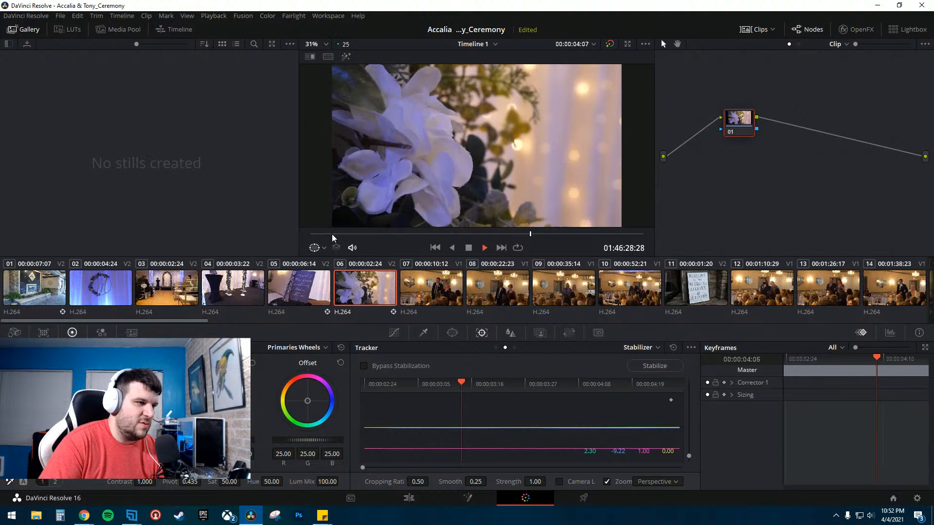
{"action": "key", "text": "space"}
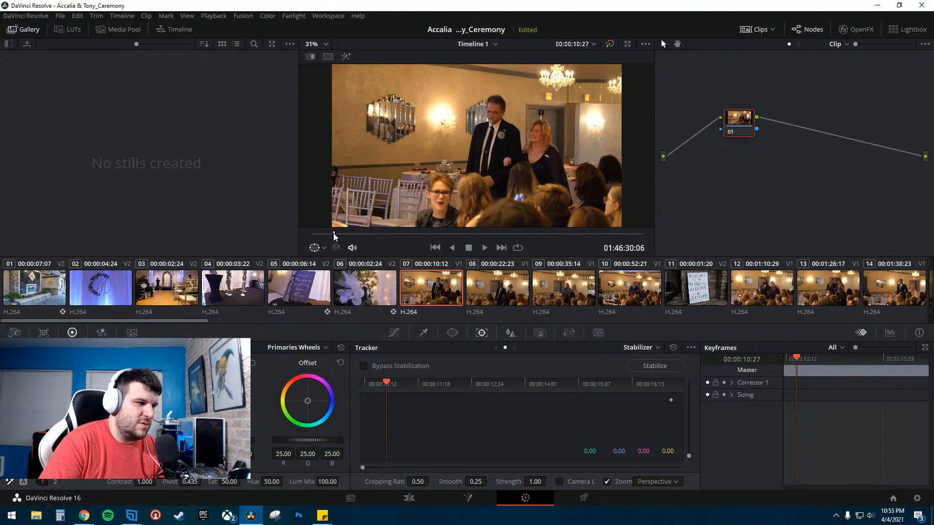
{"action": "left_click", "coordinate": [395, 290]}
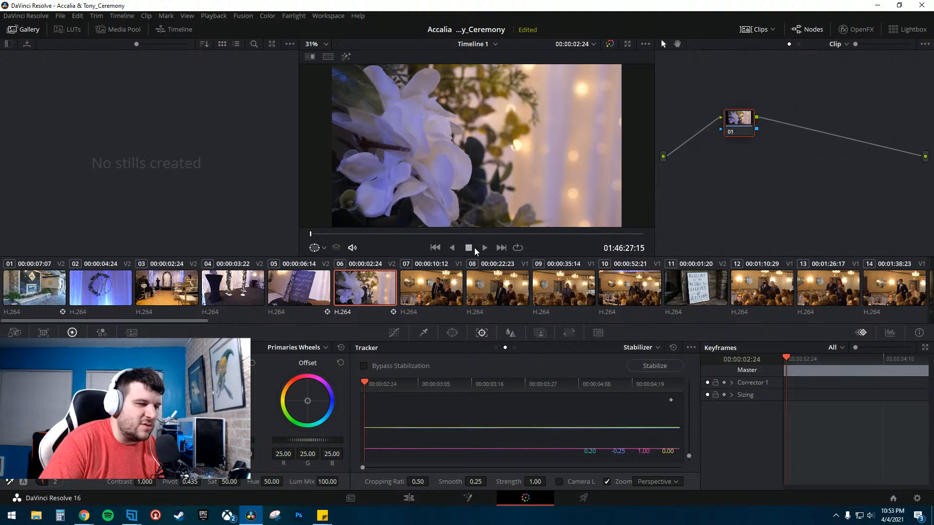
{"action": "left_click", "coordinate": [483, 249]}
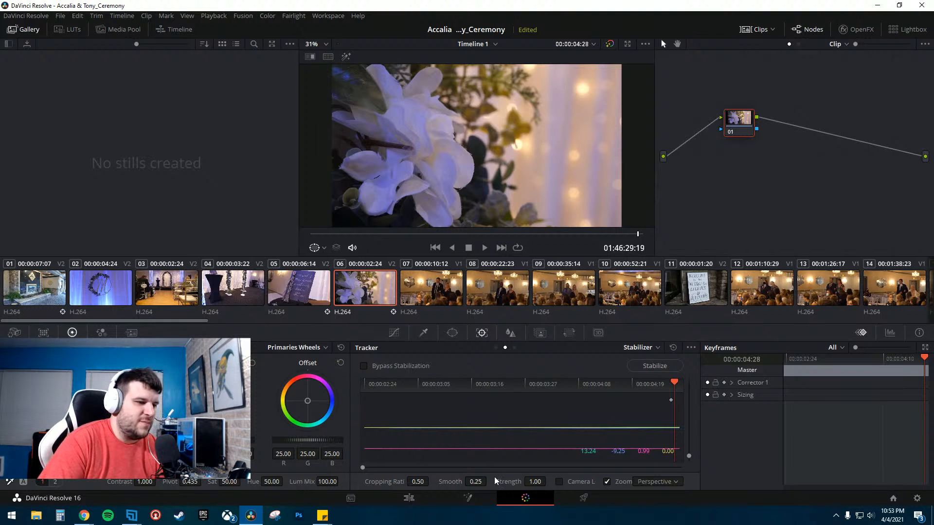
- Return to the Edit page and play the intro with the stabilized clips
{"action": "left_click", "coordinate": [409, 498]}
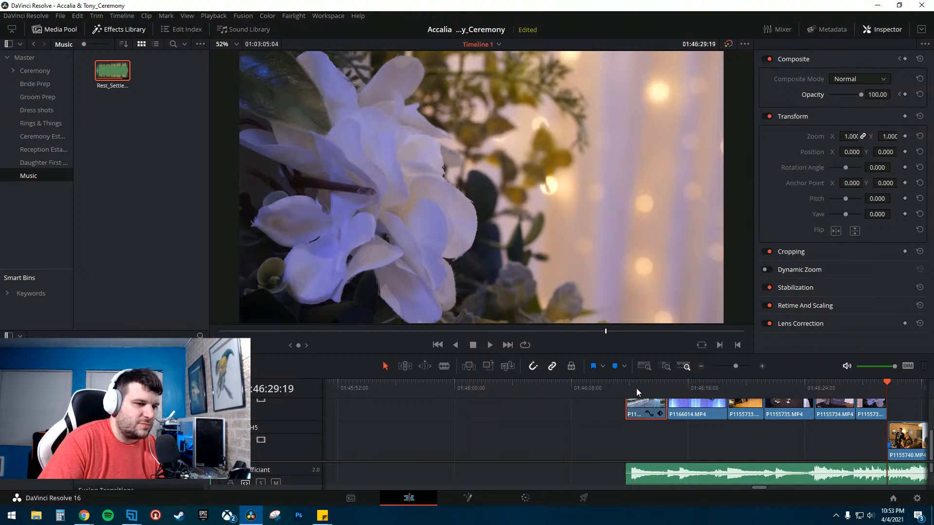
{"action": "left_click", "coordinate": [612, 382]}
{"action": "key", "text": "space"}
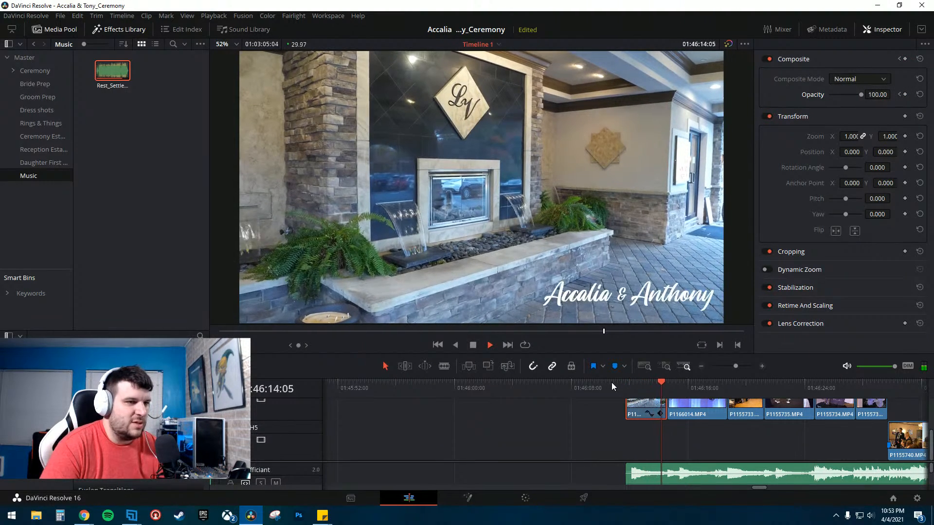
{"action": "key", "text": "space"}
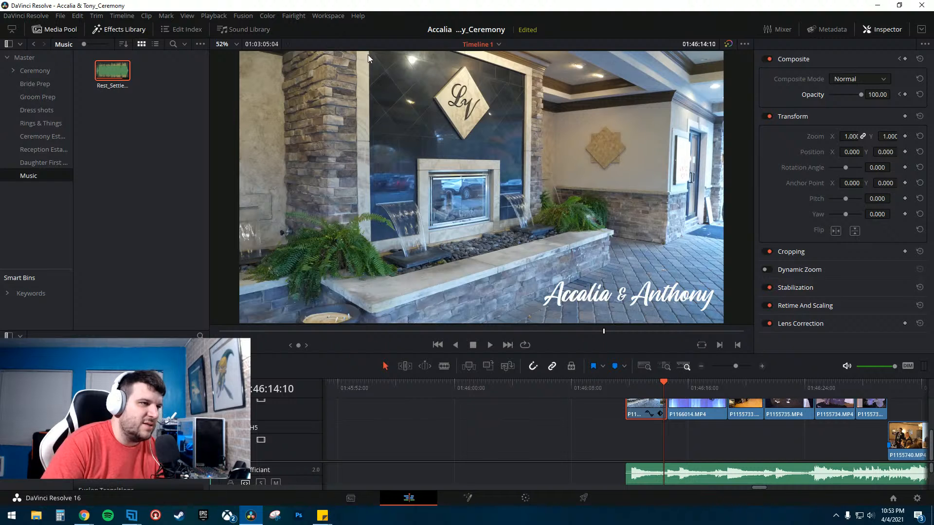
{"action": "key", "text": "space"}
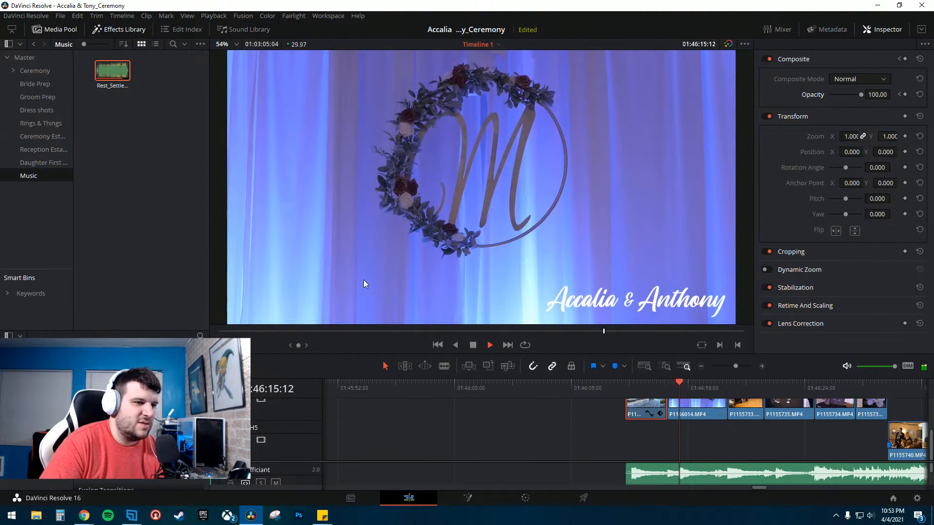
- Delete the stray P1166007 clip on the Bride track above the ceremony footage
{"action": "left_click", "coordinate": [624, 389]}
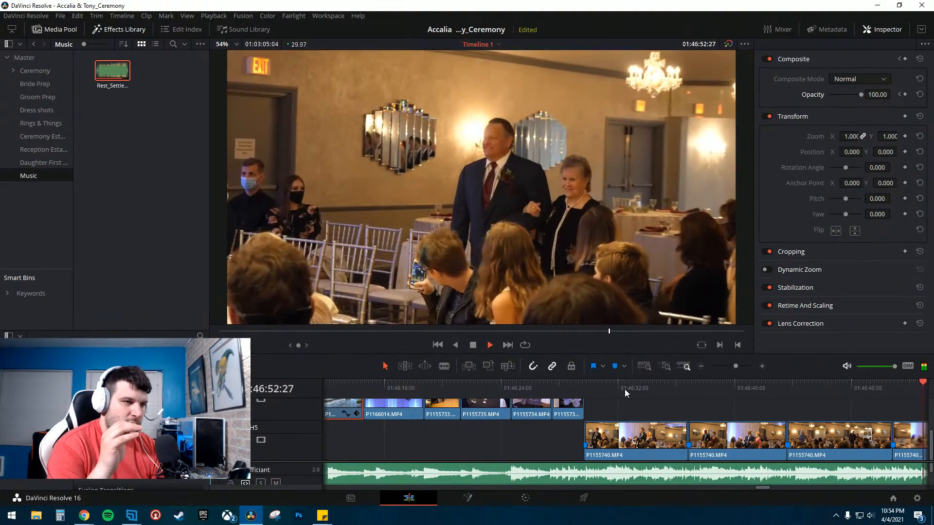
{"action": "key", "text": "space"}
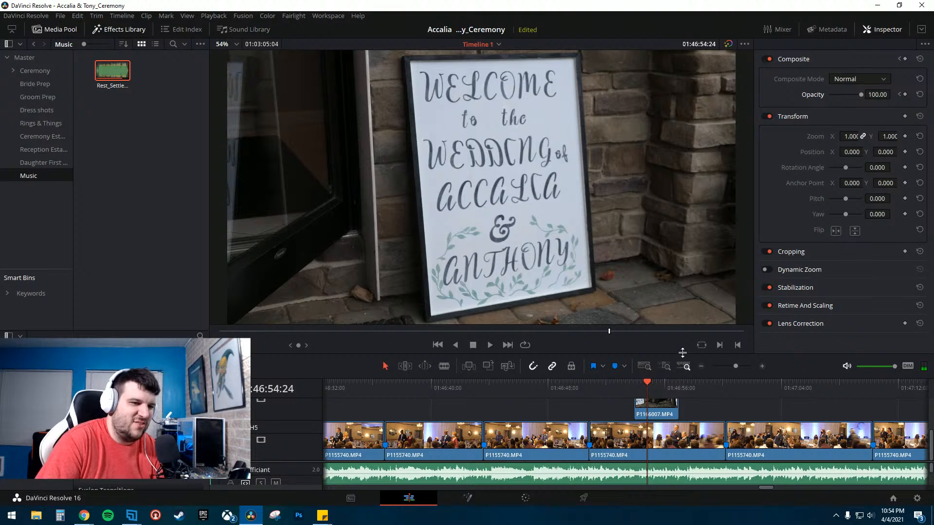
{"action": "left_click_drag", "start_coordinate": [681, 356], "coordinate": [677, 207]}
{"action": "left_click", "coordinate": [653, 346]}
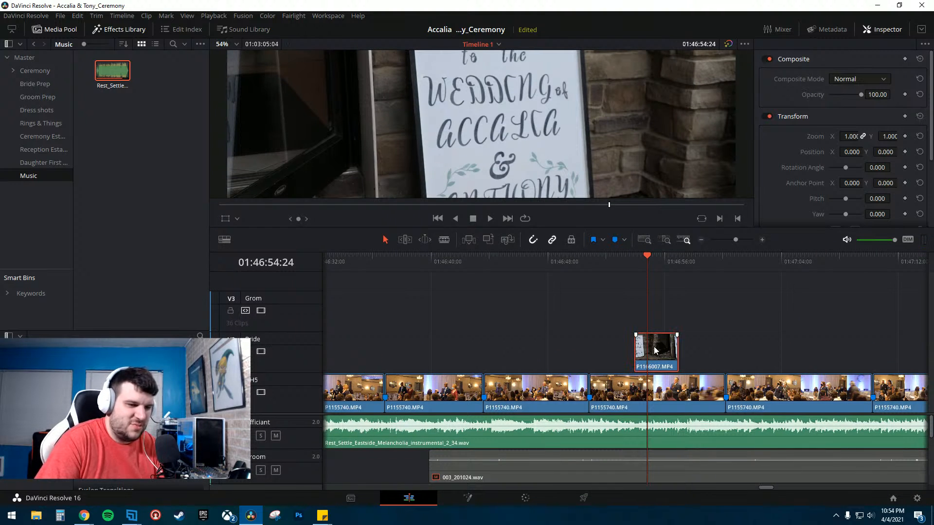
{"action": "key", "text": "Delete"}
{"action": "key", "text": "space"}
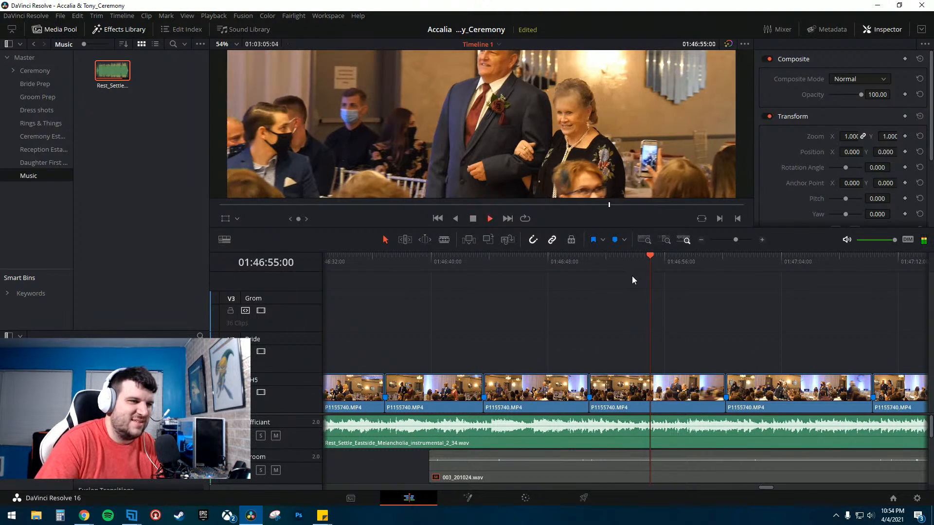
- Restore the larger viewer area and save the project
{"action": "left_click_drag", "start_coordinate": [568, 226], "coordinate": [560, 353]}
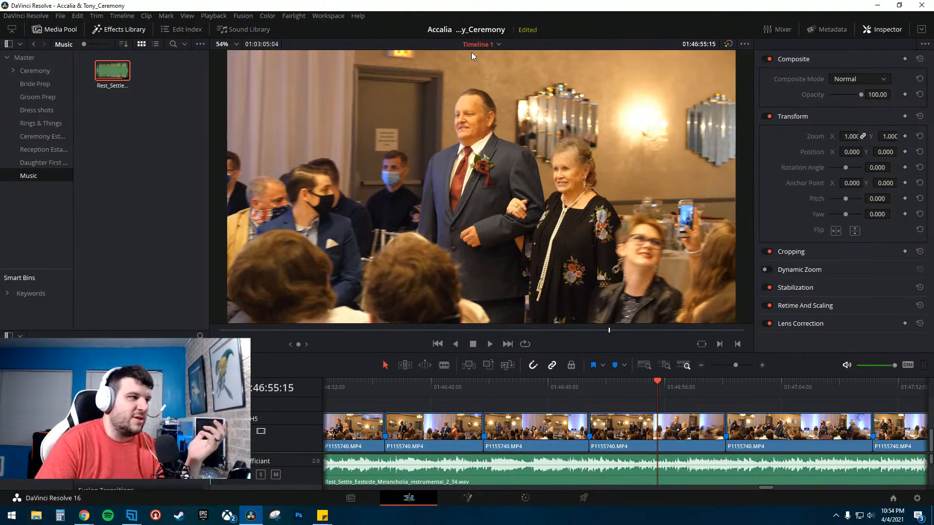
{"action": "left_click", "coordinate": [60, 15]}
{"action": "left_click", "coordinate": [81, 69]}
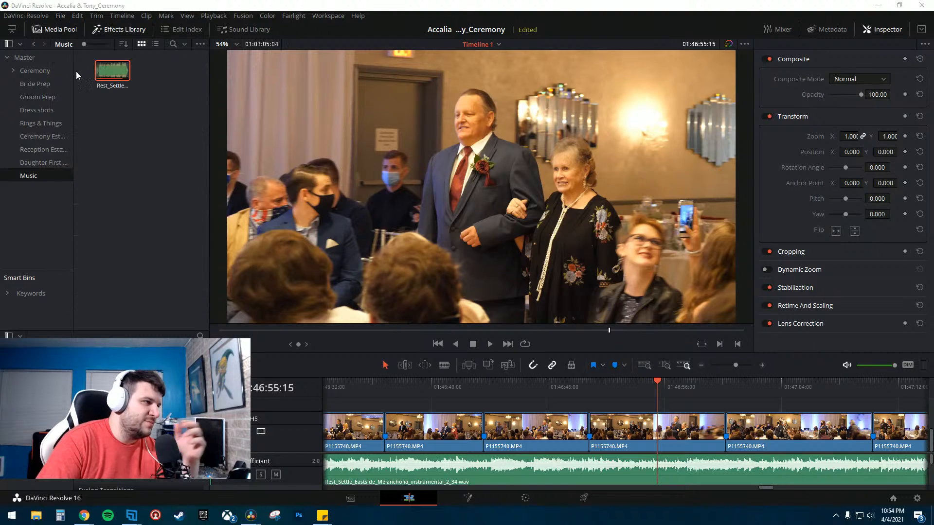
- Zoom out the timeline and scrub through the intro and title section
{"action": "left_click", "coordinate": [701, 365]}
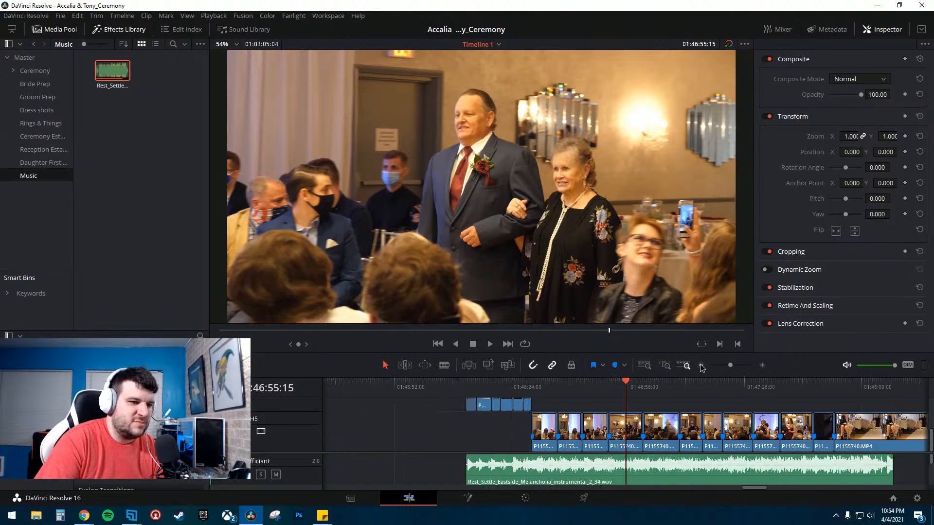
{"action": "left_click", "coordinate": [701, 366]}
{"action": "left_click", "coordinate": [589, 384]}
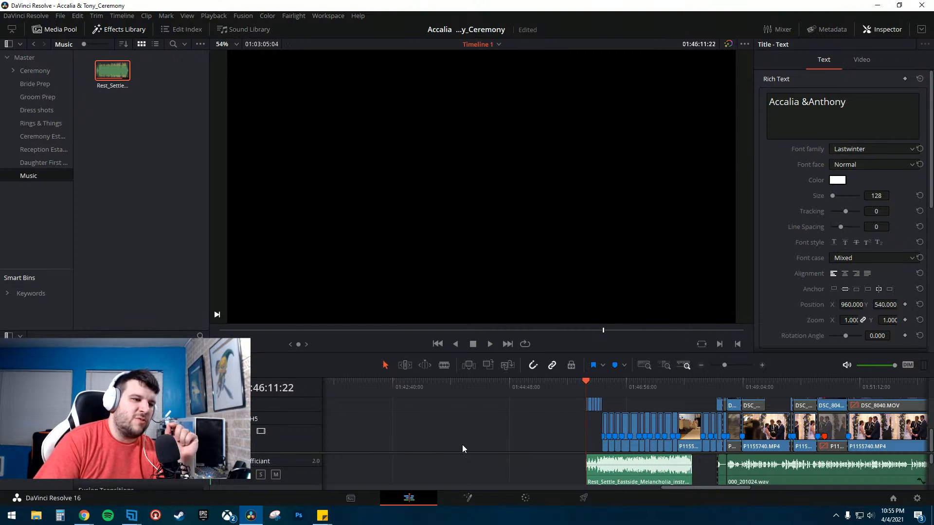
{"action": "left_click", "coordinate": [594, 380]}
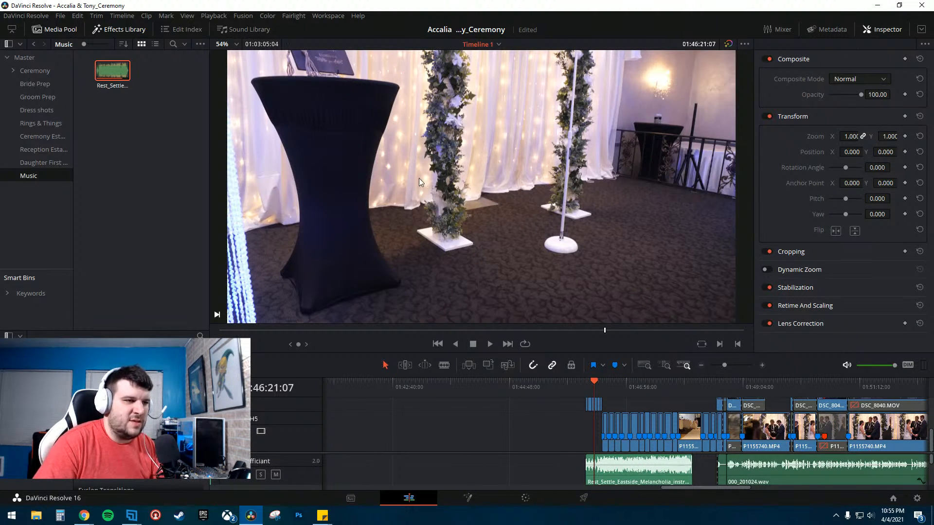
{"action": "left_click", "coordinate": [590, 385]}
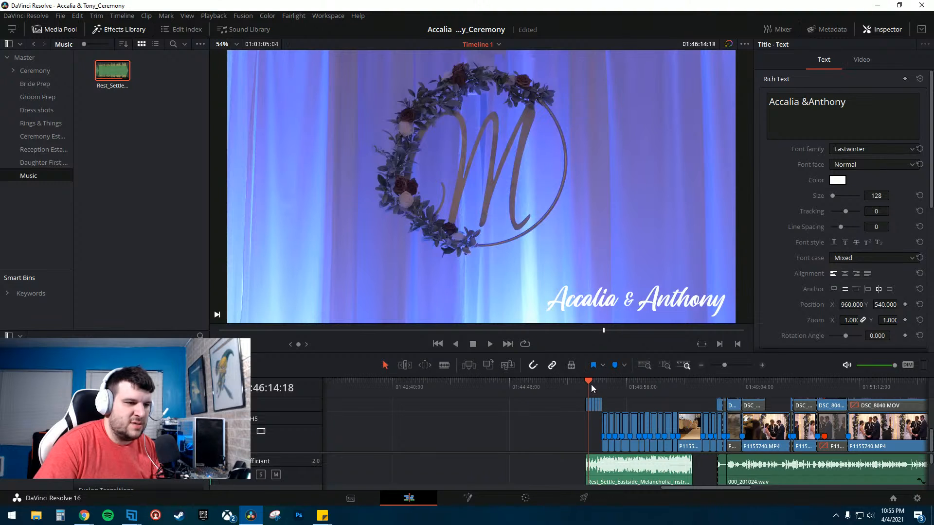
{"action": "left_click", "coordinate": [591, 384]}
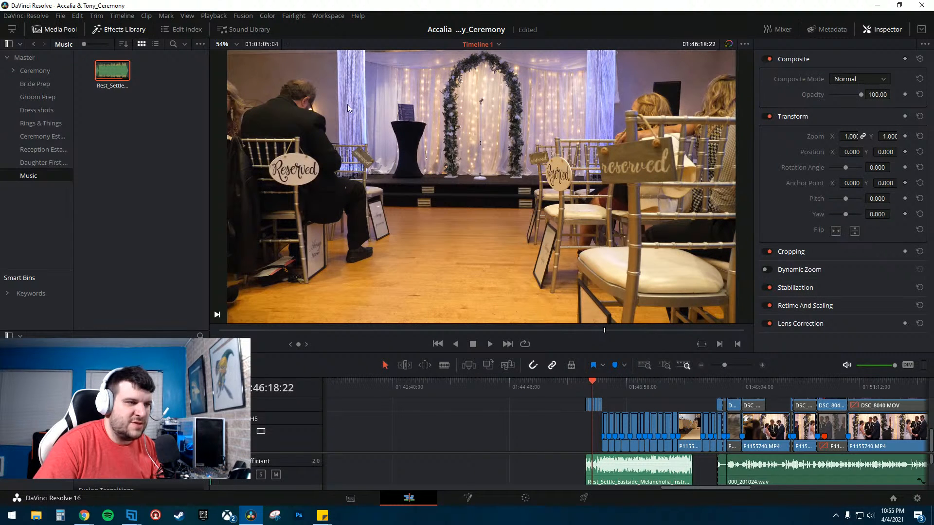